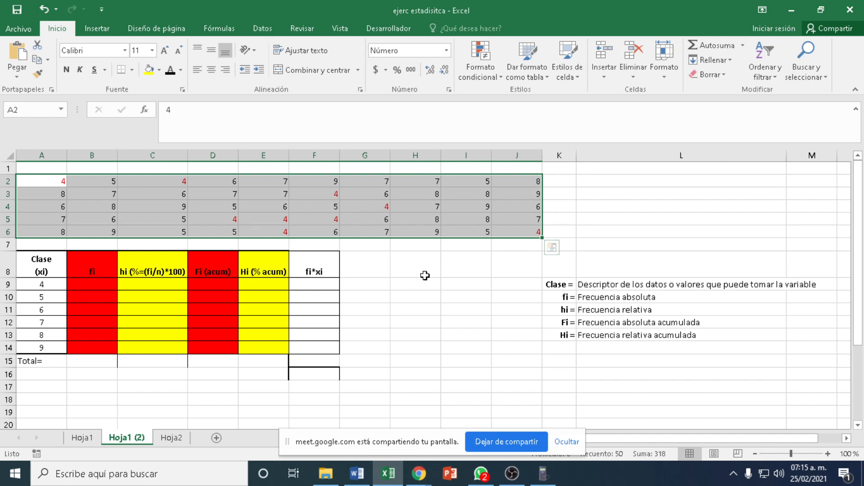
# Review the Clase (xi) column and the legend definitions of Clase, fi, hi, Fi and Hi
pyautogui.click(450, 277)
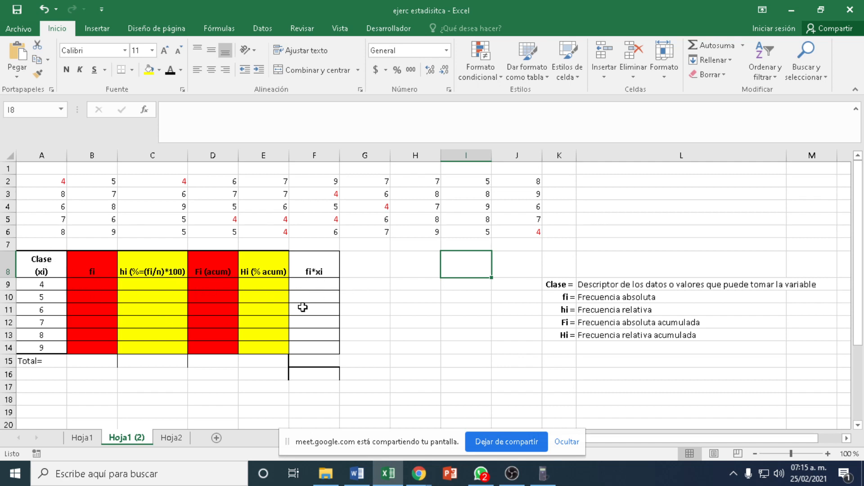
pyautogui.click(44, 265)
pyautogui.moveTo(43, 265); pyautogui.dragTo(63, 351)
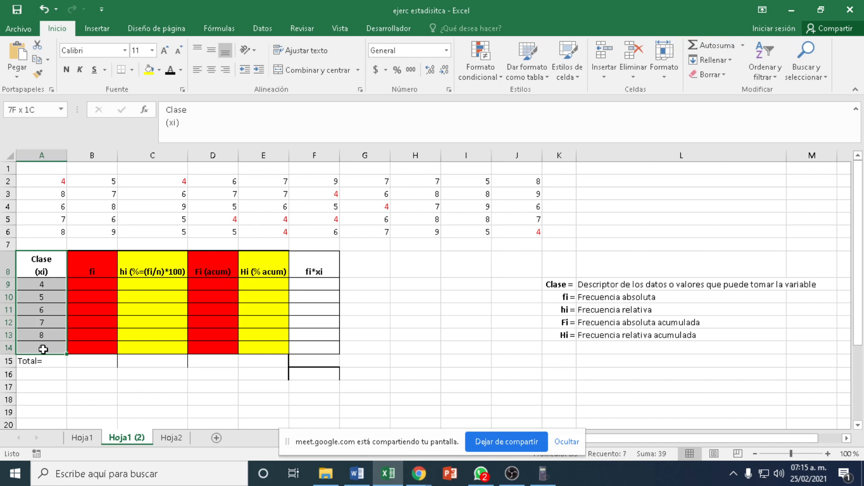
pyautogui.click(606, 284)
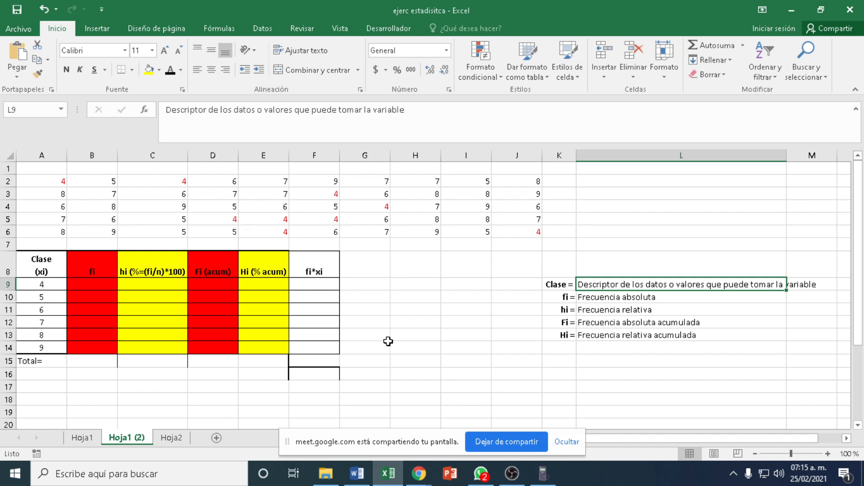
pyautogui.click(599, 297)
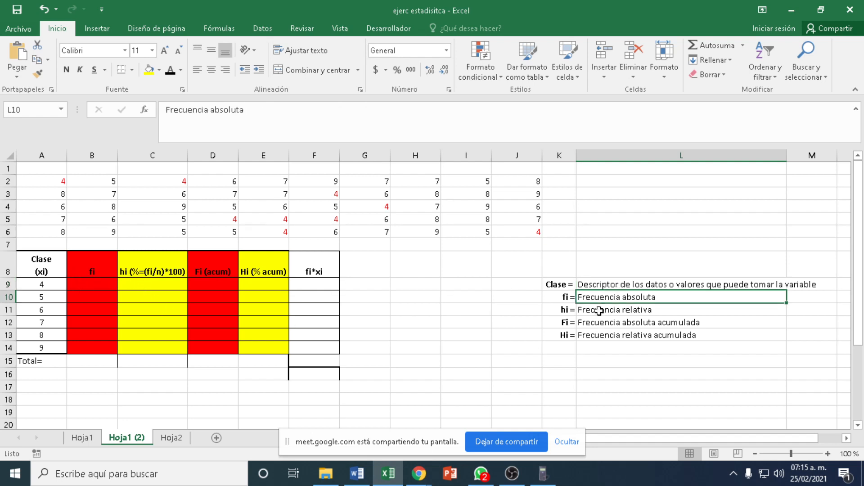
pyautogui.click(600, 309)
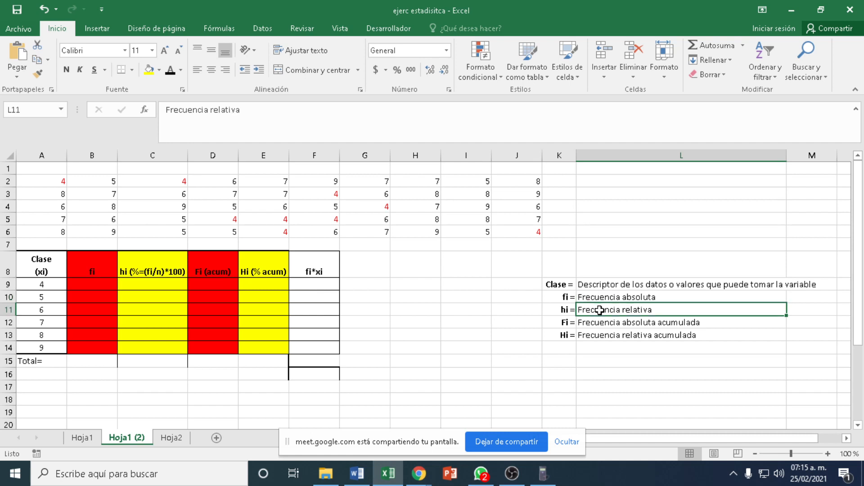
pyautogui.click(609, 324)
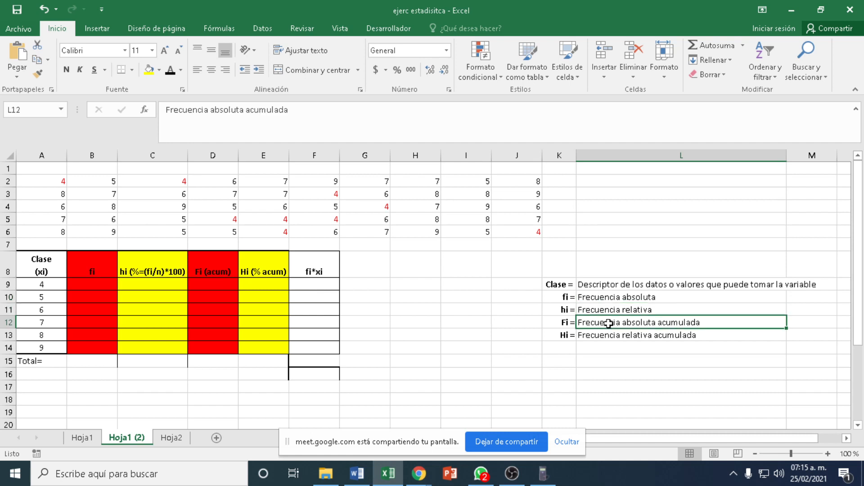
pyautogui.click(603, 336)
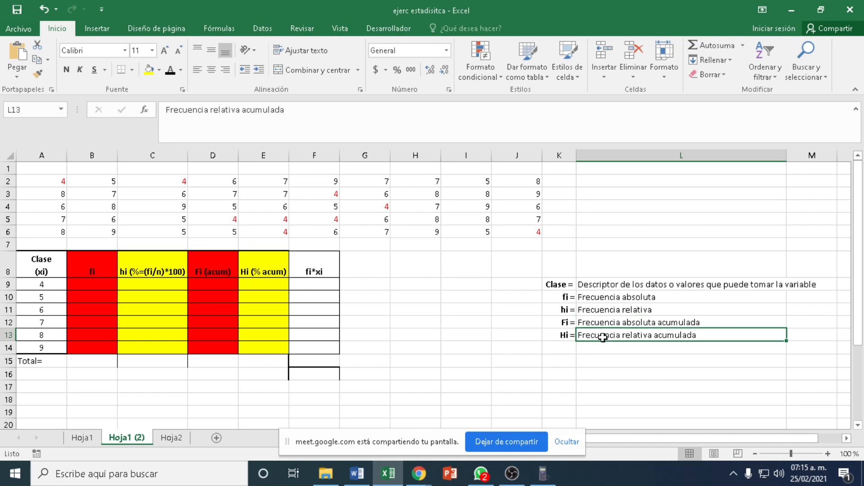
pyautogui.click(451, 347)
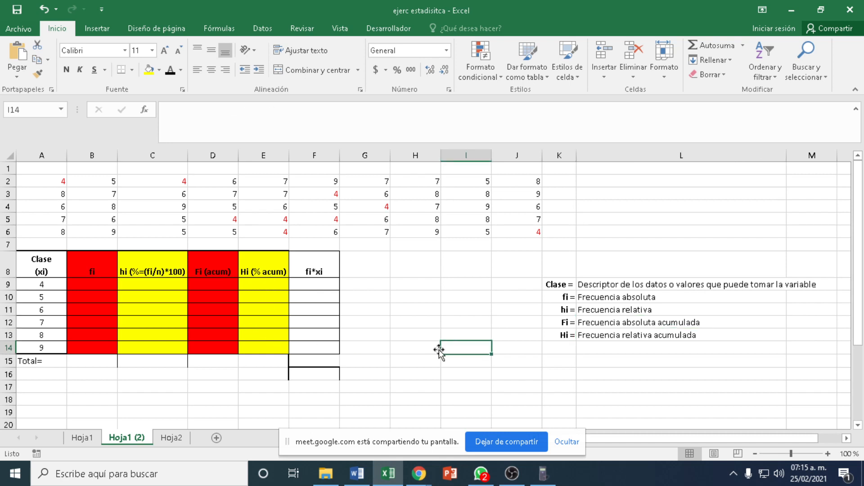
# Examine how the fi cell for class 4 relates to the Frecuencia absoluta definition and the data range A2:J6
pyautogui.click(92, 286)
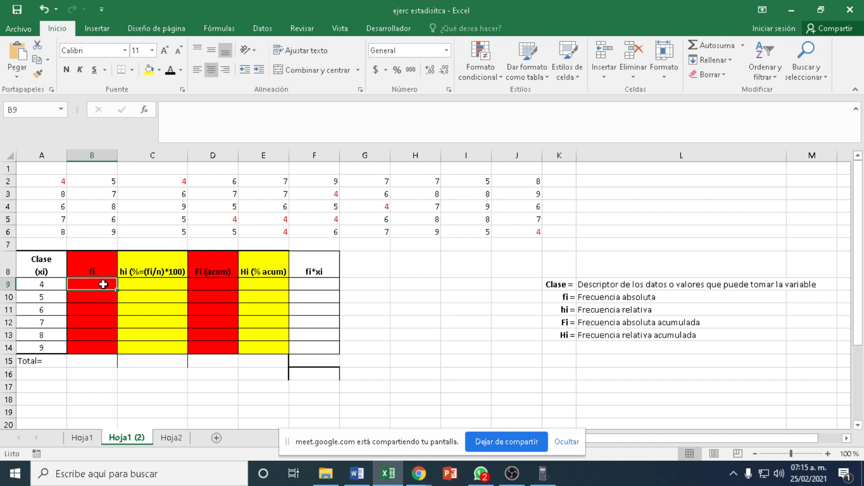
pyautogui.click(597, 299)
pyautogui.click(83, 284)
pyautogui.moveTo(52, 182); pyautogui.dragTo(538, 231)
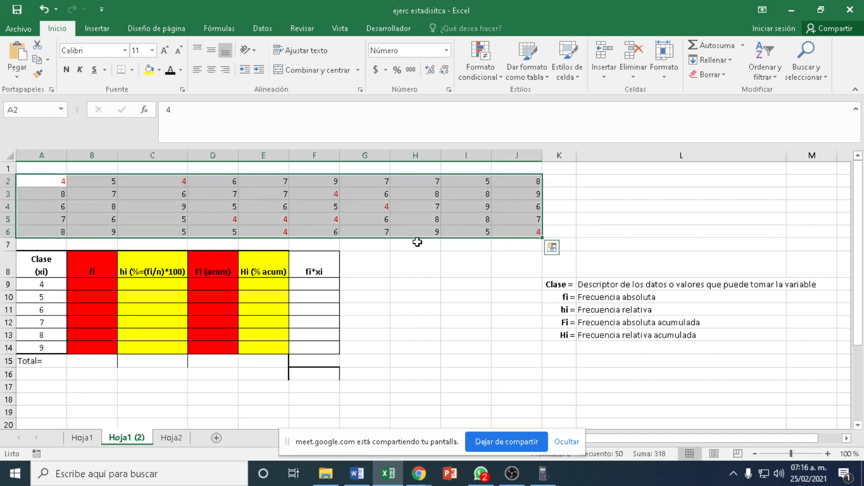
pyautogui.click(51, 284)
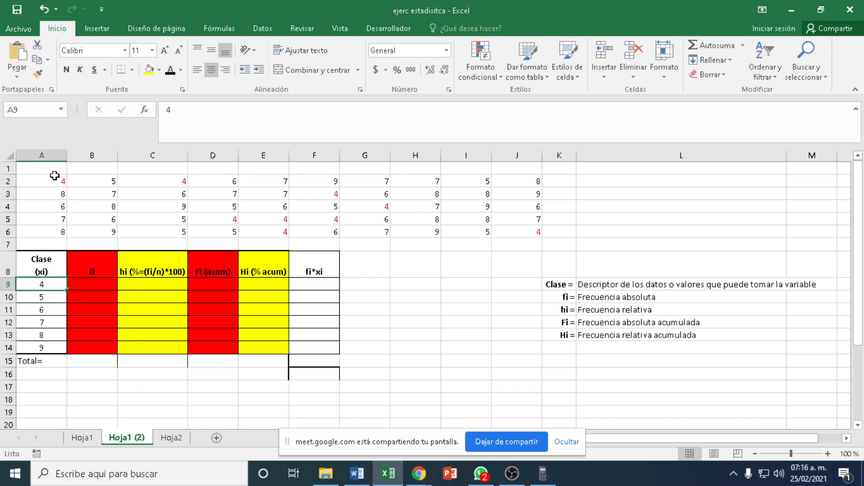
pyautogui.moveTo(54, 180); pyautogui.dragTo(508, 236)
pyautogui.click(44, 288)
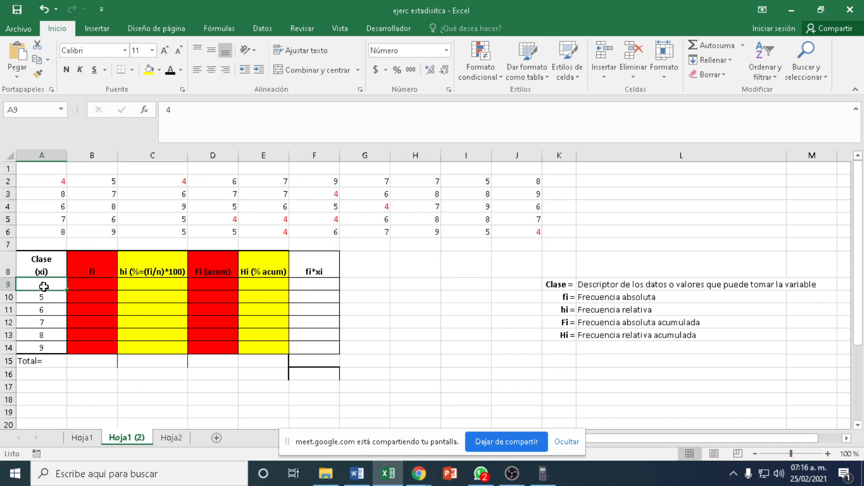
pyautogui.moveTo(52, 185); pyautogui.dragTo(527, 231)
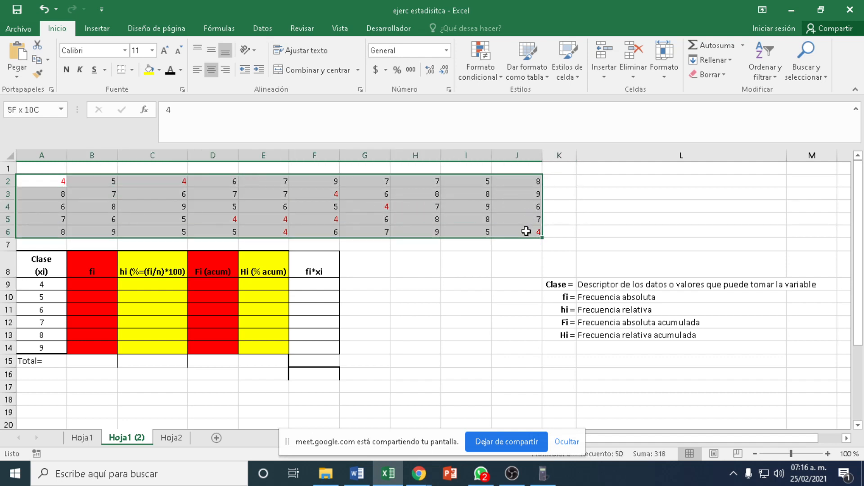
pyautogui.moveTo(527, 231); pyautogui.dragTo(525, 230)
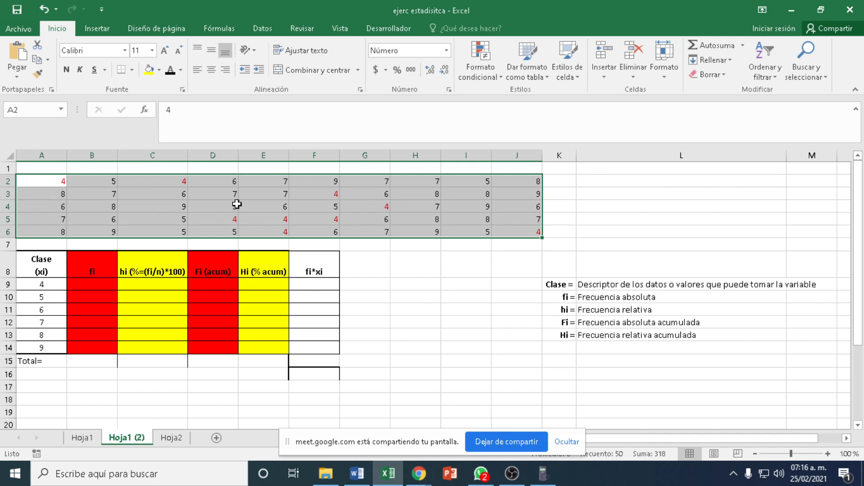
# Go through the red 4s in the data range A2:J6 one by one to tally how often class 4 occurs
pyautogui.click(53, 285)
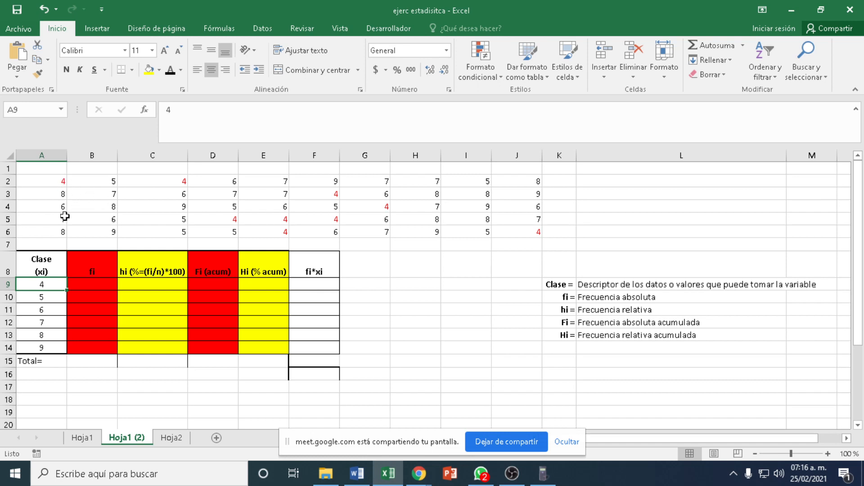
pyautogui.click(56, 181)
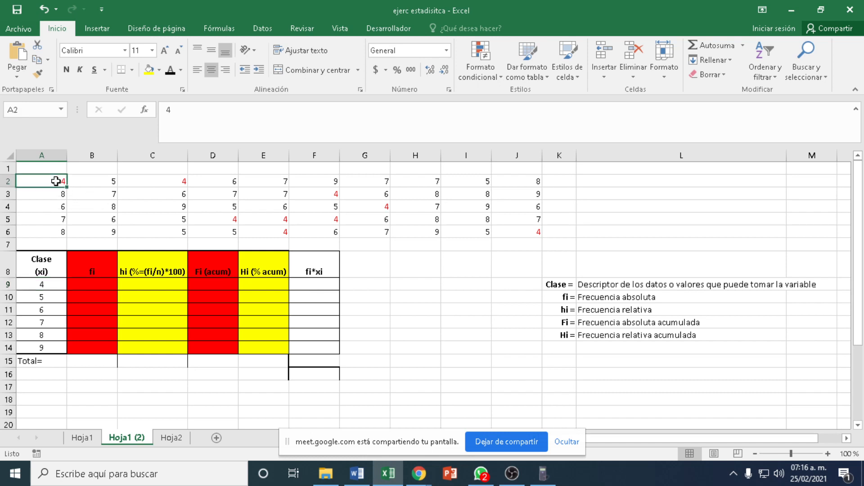
pyautogui.click(175, 180)
pyautogui.click(233, 219)
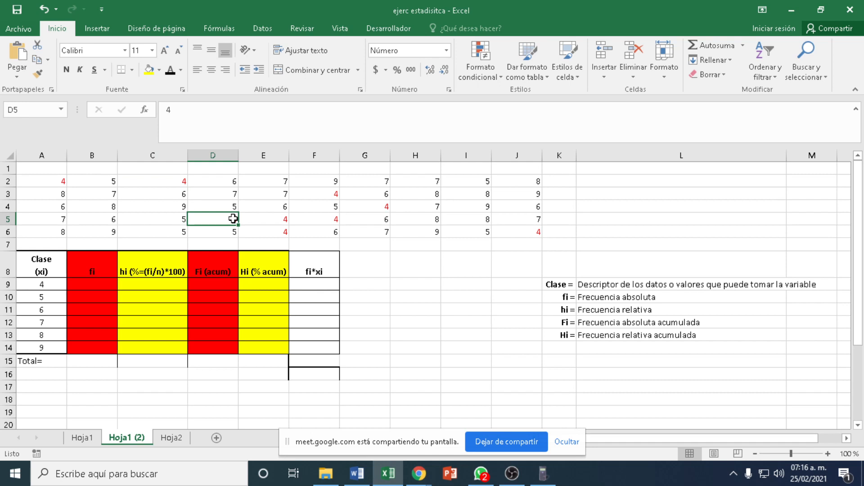
pyautogui.click(277, 220)
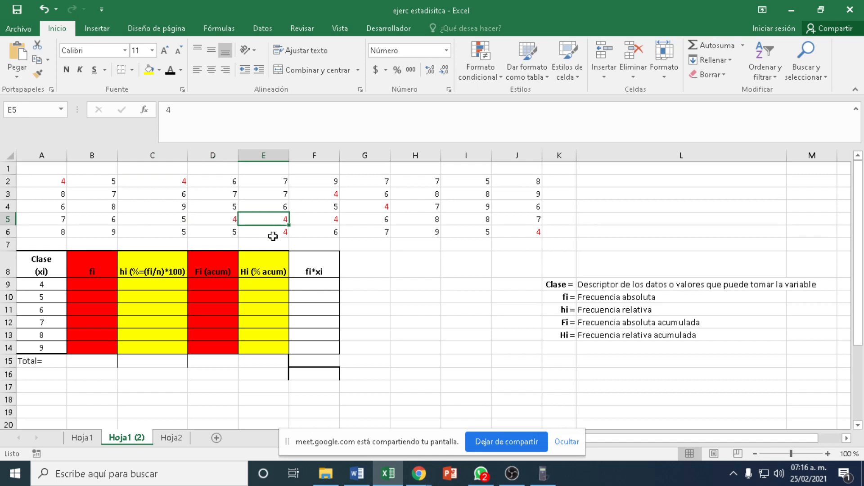
pyautogui.click(273, 235)
pyautogui.click(327, 196)
pyautogui.click(326, 218)
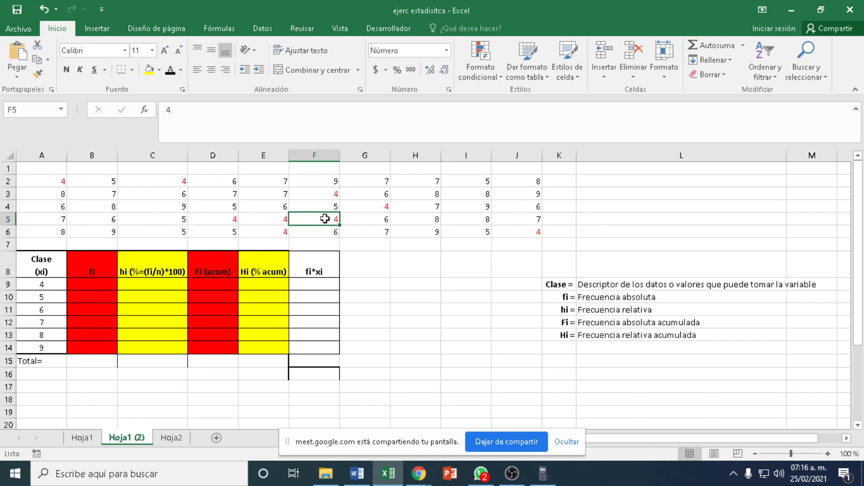
pyautogui.click(387, 208)
pyautogui.click(527, 232)
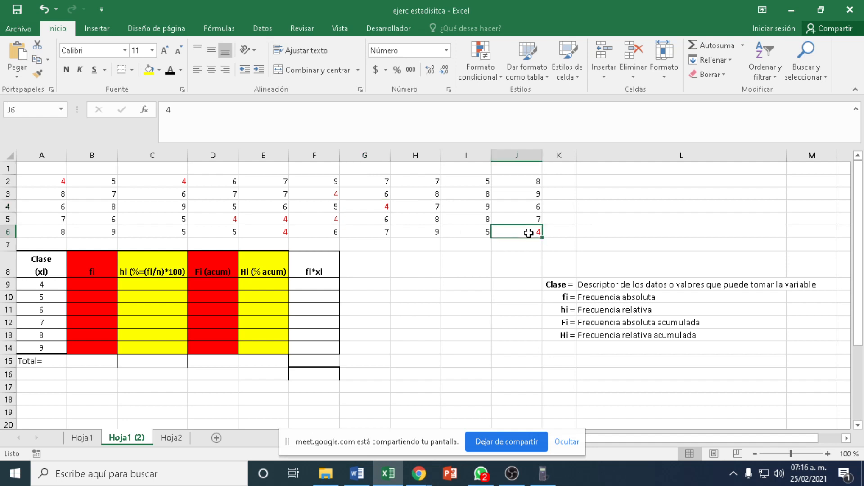
# Start a CONTAR.SI formula in B9, the fi cell for class 4, up to its opening parenthesis
pyautogui.click(93, 284)
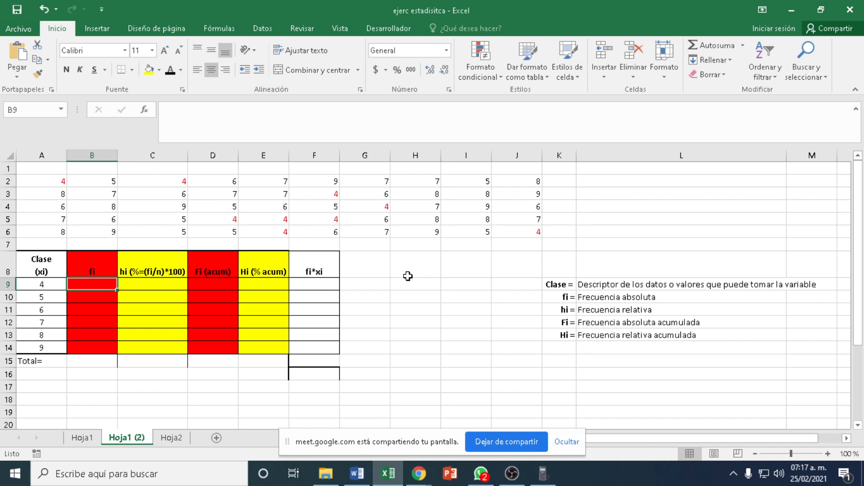
pyautogui.write('=')
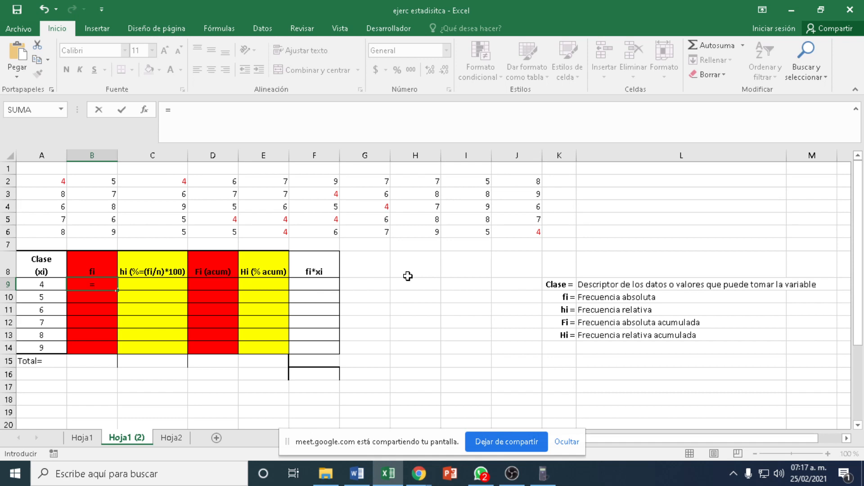
pyautogui.write('contar')
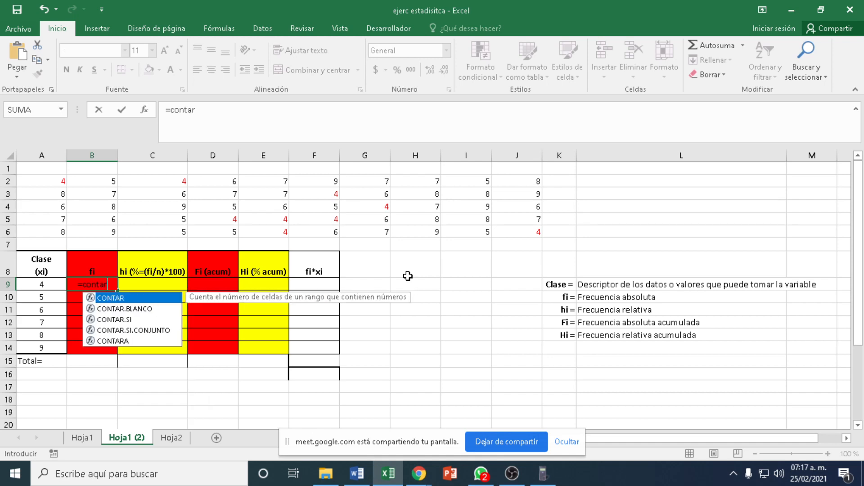
pyautogui.write('.si')
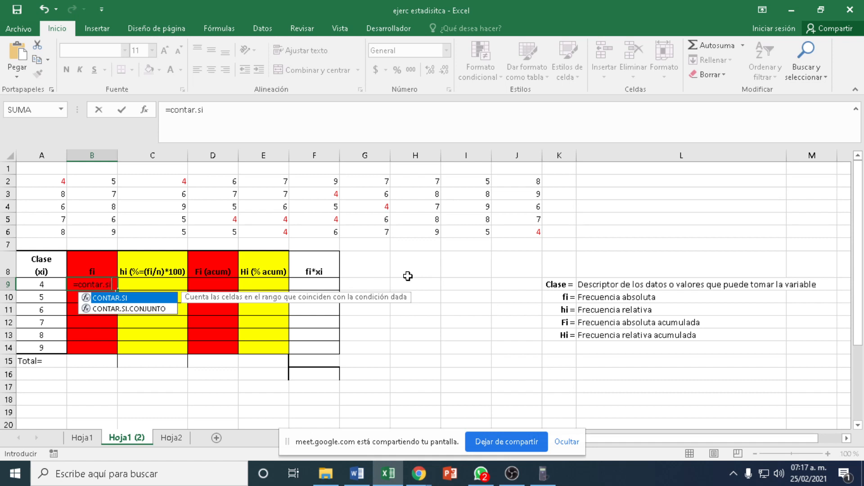
pyautogui.write('(')
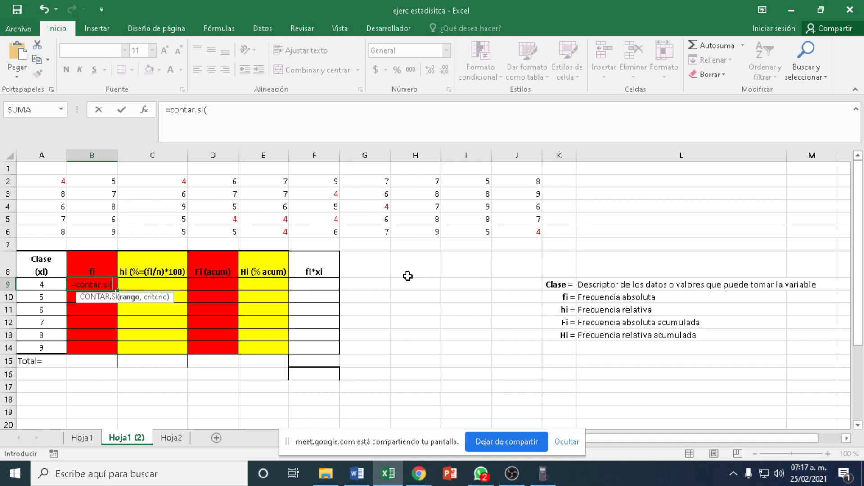
pyautogui.click(51, 181)
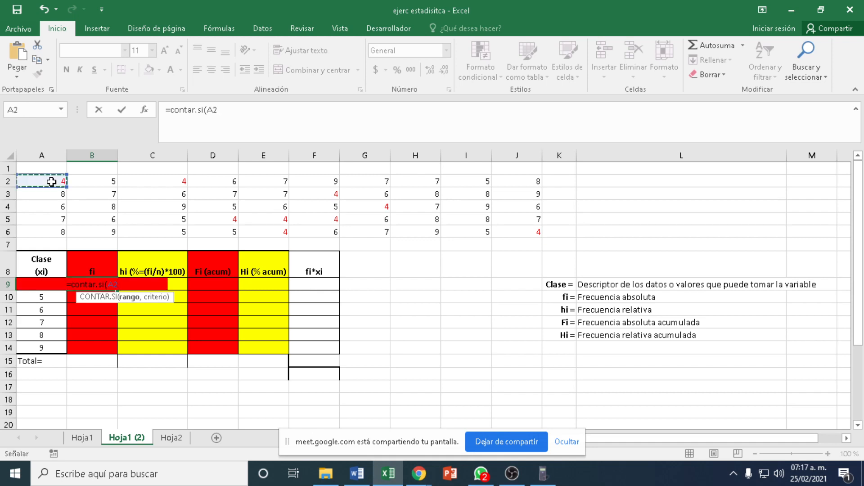
pyautogui.moveTo(51, 182); pyautogui.dragTo(511, 232)
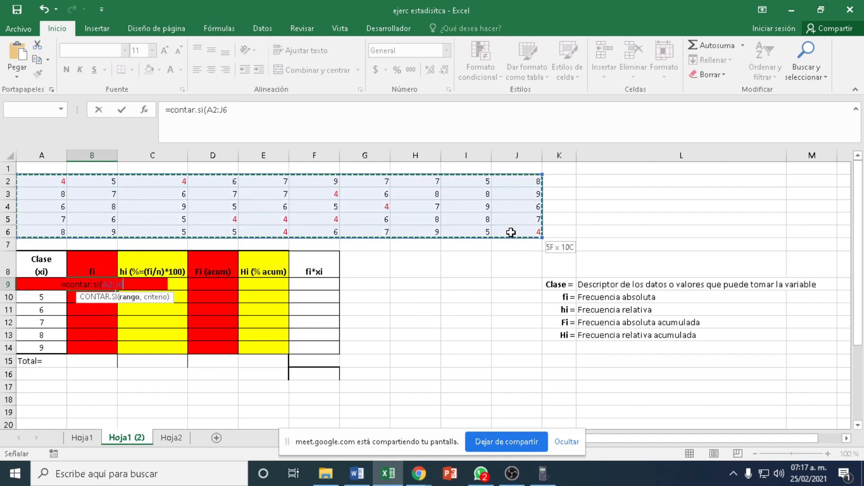
pyautogui.moveTo(511, 232); pyautogui.dragTo(511, 232)
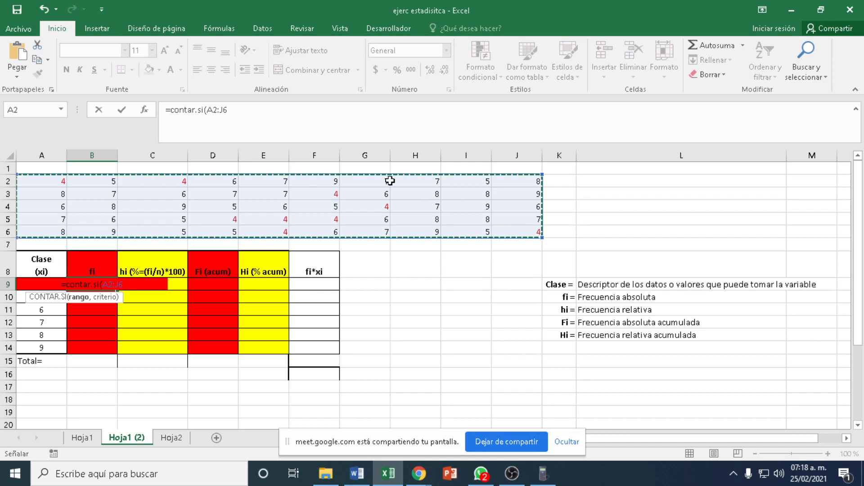
pyautogui.click(234, 112)
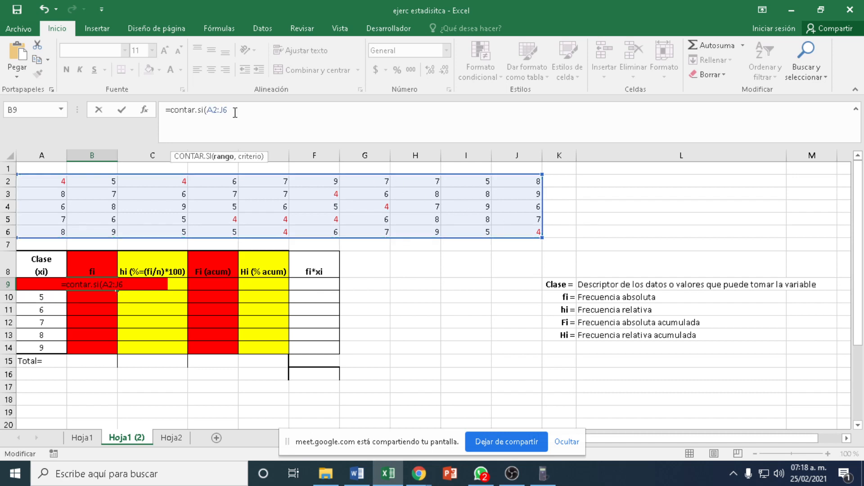
pyautogui.press('BackSpace')
pyautogui.press('BackSpace')
pyautogui.press('BackSpace')
pyautogui.press('BackSpace')
pyautogui.press('BackSpace')
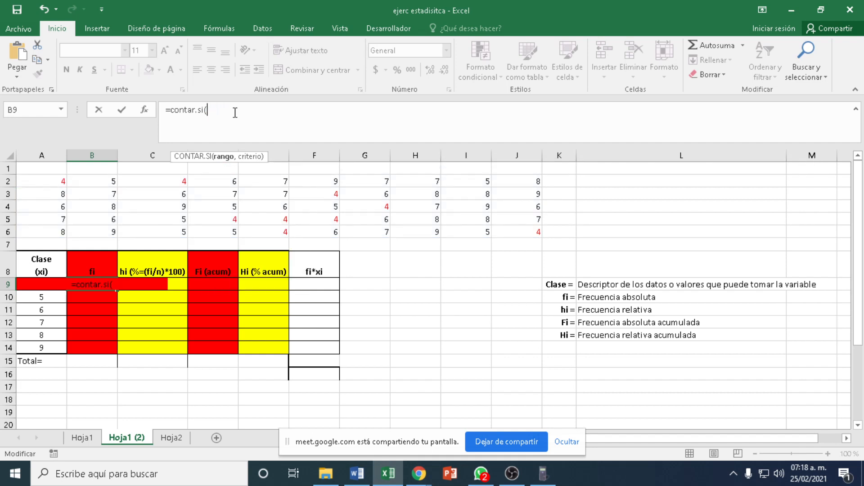
# Write the range a2:j6 into the CONTAR.SI formula in B9, close the parenthesis and try to enter it without a criterion
pyautogui.write('a2')
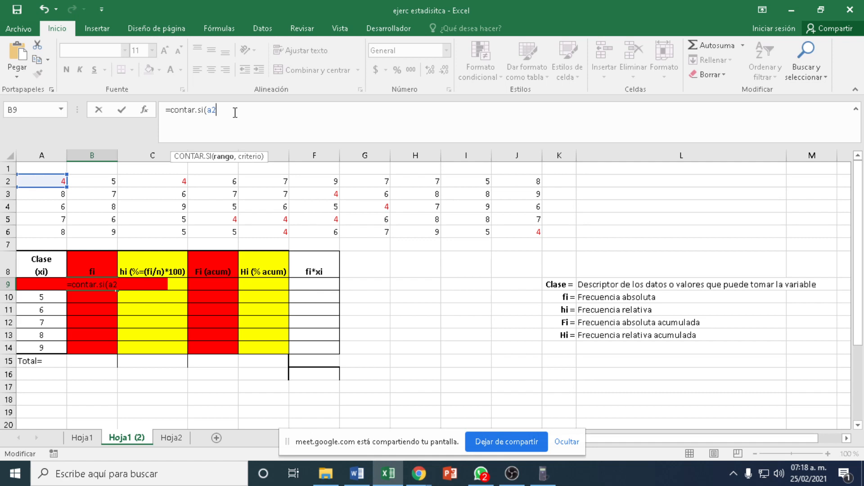
pyautogui.write(':')
pyautogui.write('j6')
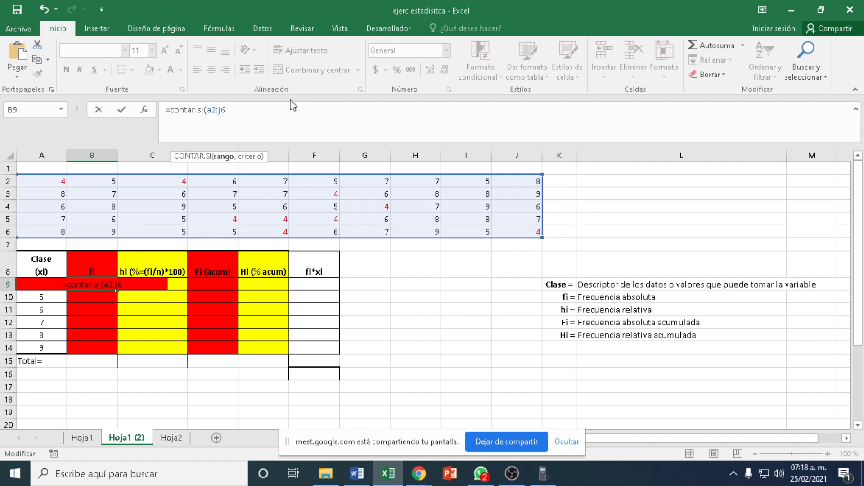
pyautogui.write(')')
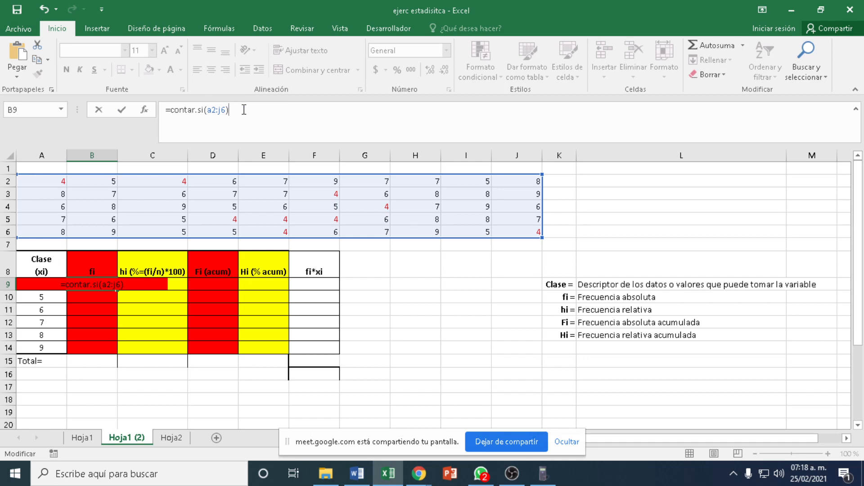
pyautogui.press('Return')
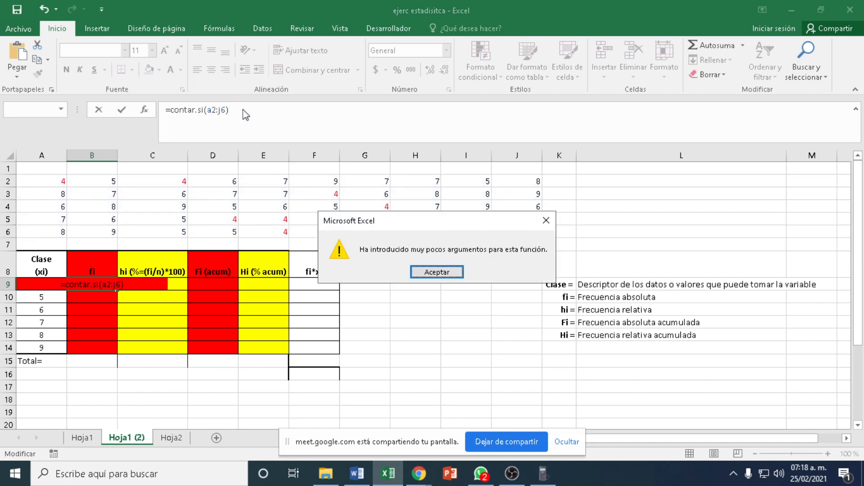
pyautogui.click(428, 275)
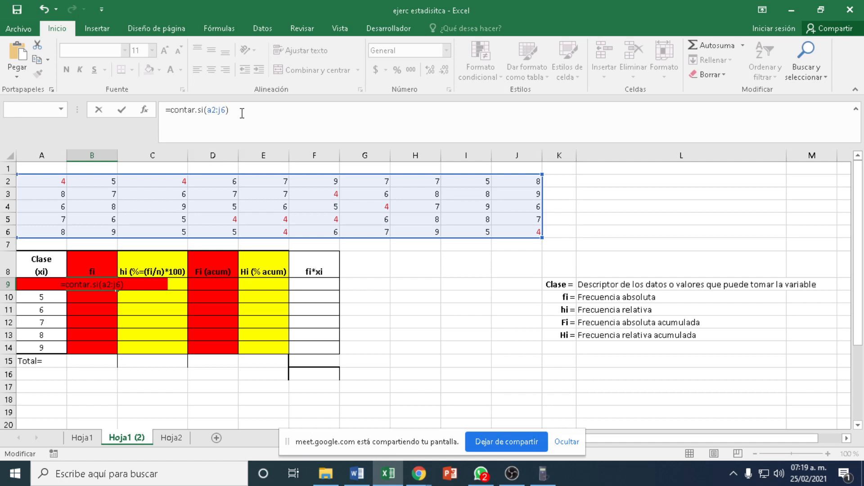
# Remove the incomplete CONTAR.SI formula from B9 and leave the cell empty
pyautogui.moveTo(245, 113); pyautogui.dragTo(150, 120)
pyautogui.press('BackSpace')
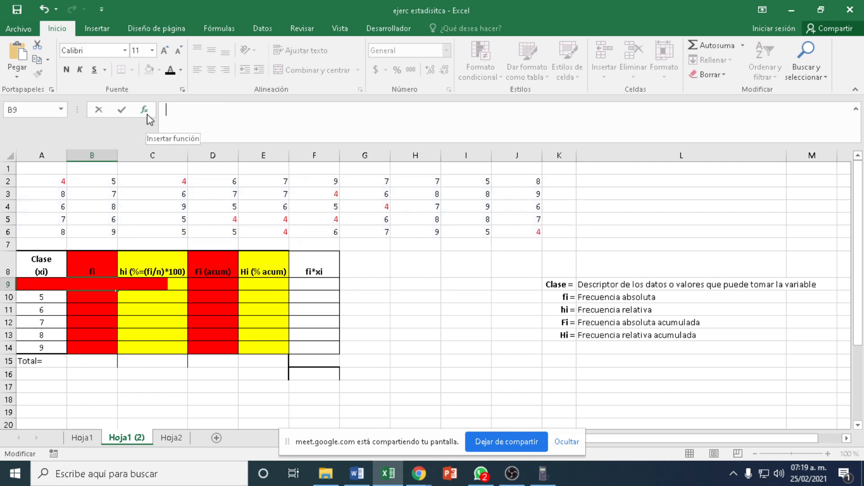
pyautogui.press('Escape')
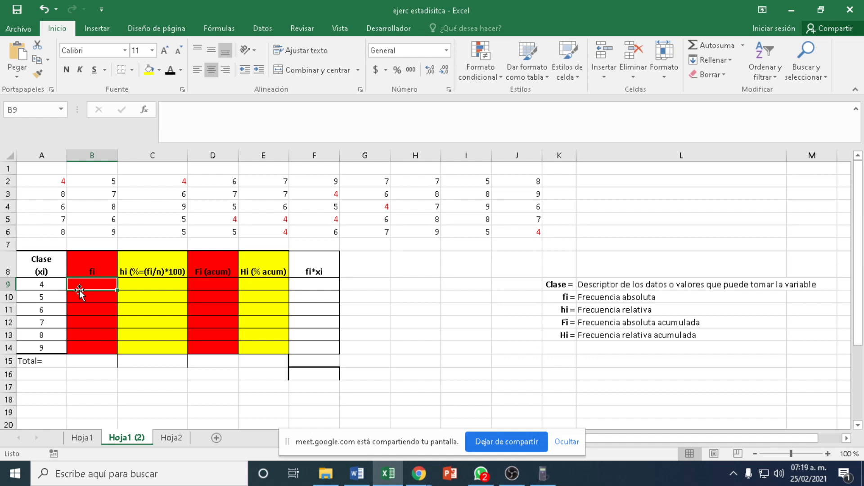
# Enter =CONTAR.SI(A2:J6,A9) in B9 to count how often class 4 occurs
pyautogui.write('=')
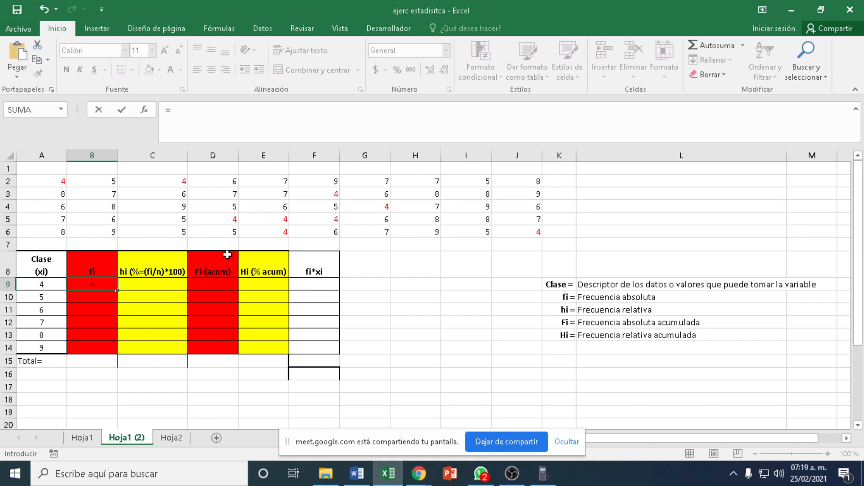
pyautogui.write('contar')
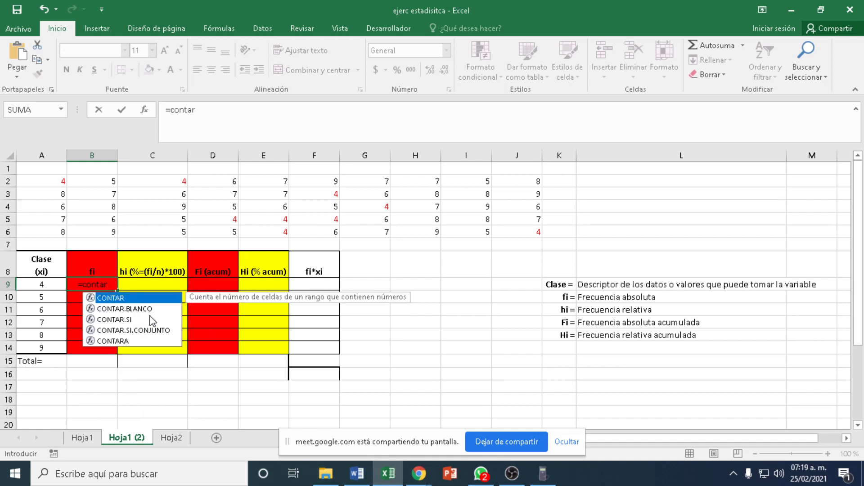
pyautogui.click(122, 322)
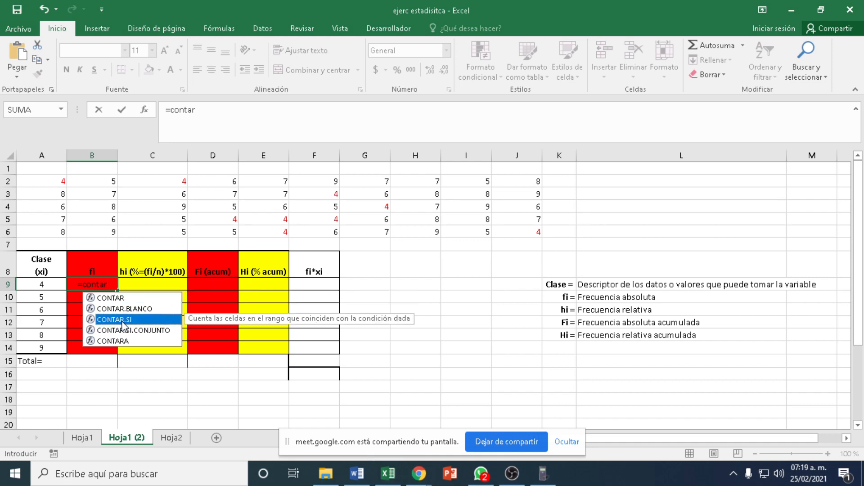
pyautogui.doubleClick(122, 320)
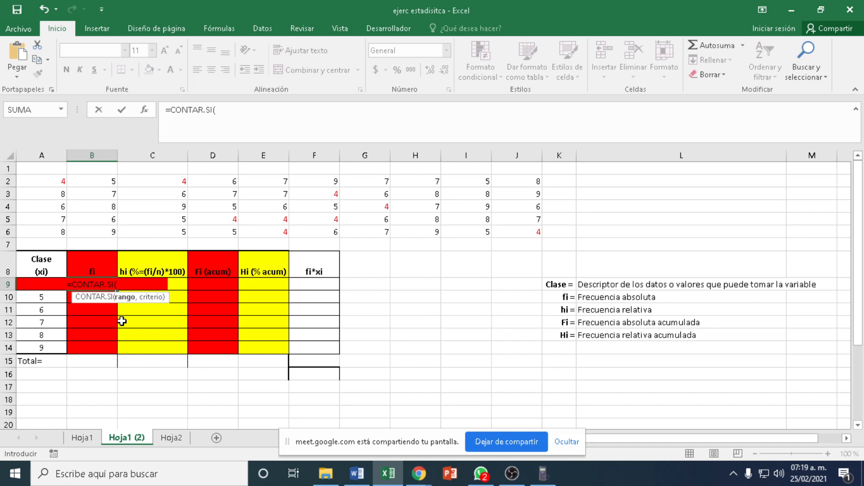
pyautogui.moveTo(53, 184); pyautogui.dragTo(505, 234)
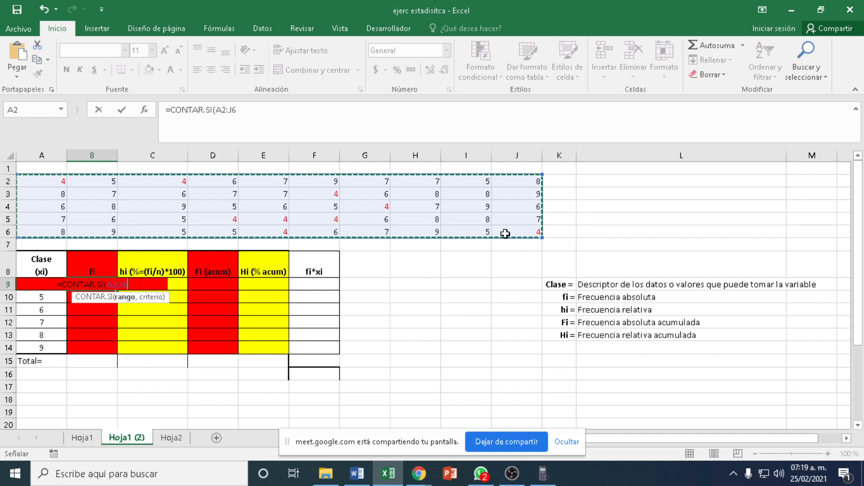
pyautogui.write(',')
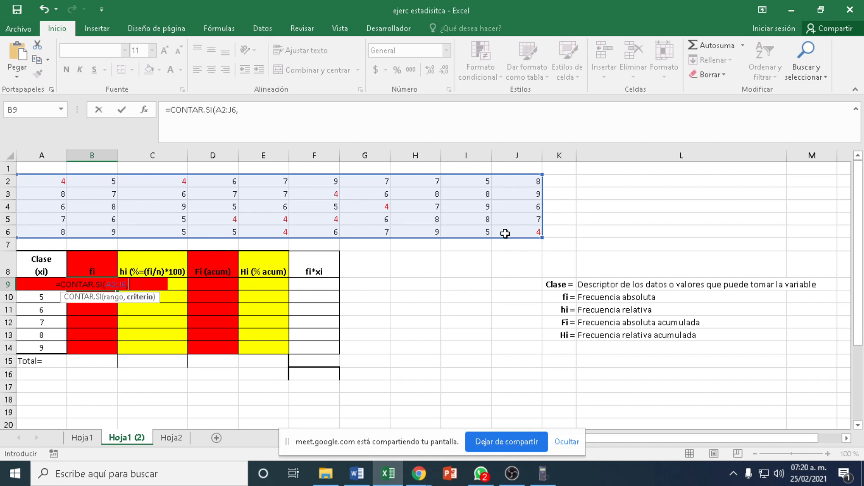
pyautogui.write('a9')
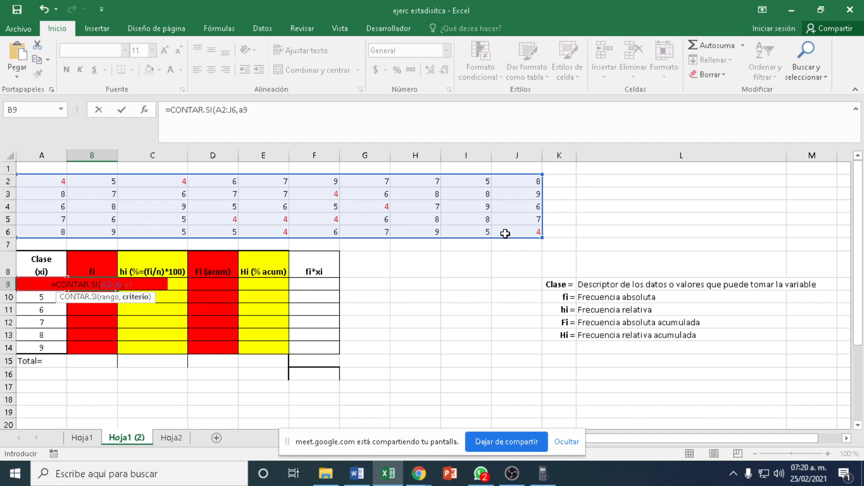
pyautogui.write(')')
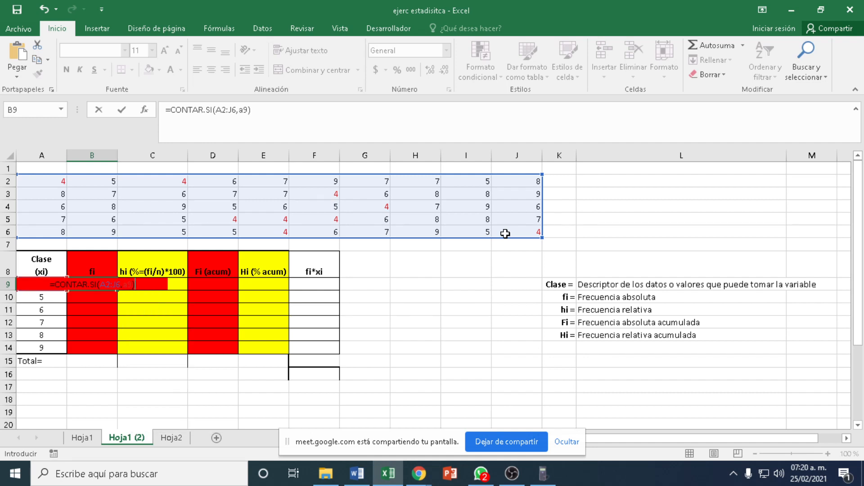
pyautogui.press('Return')
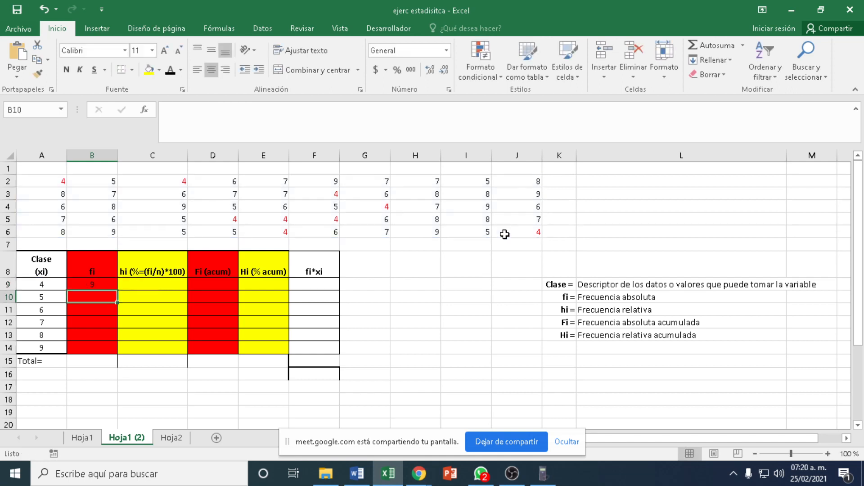
pyautogui.press('Up')
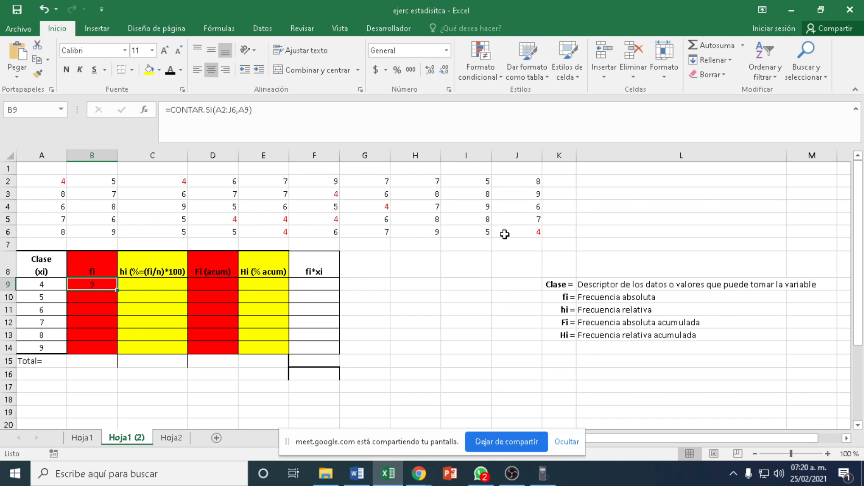
pyautogui.press('Down')
pyautogui.press('Down')
pyautogui.press('Down')
pyautogui.press('Down')
pyautogui.press('Down')
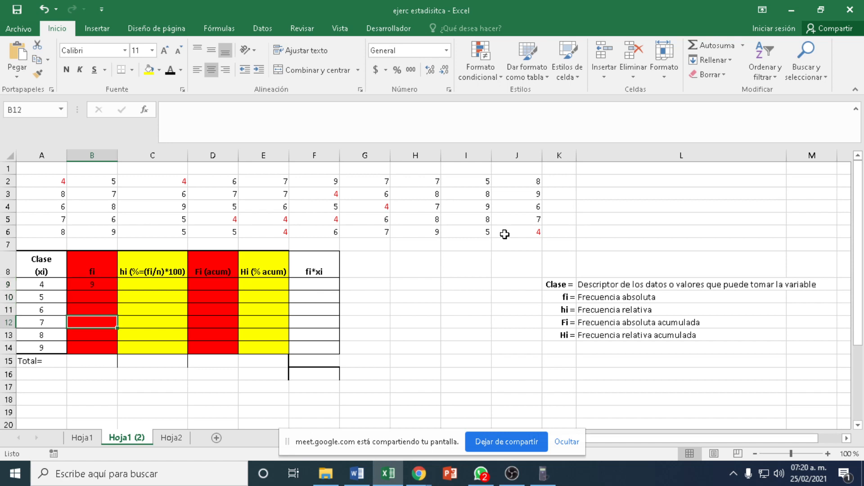
pyautogui.press('Up')
pyautogui.press('Up')
pyautogui.press('Up')
pyautogui.press('Up')
pyautogui.press('Up')
# Enter =CONTAR.SI(A2:J6,A10) in B10, the fi cell for class 5
pyautogui.press('Down')
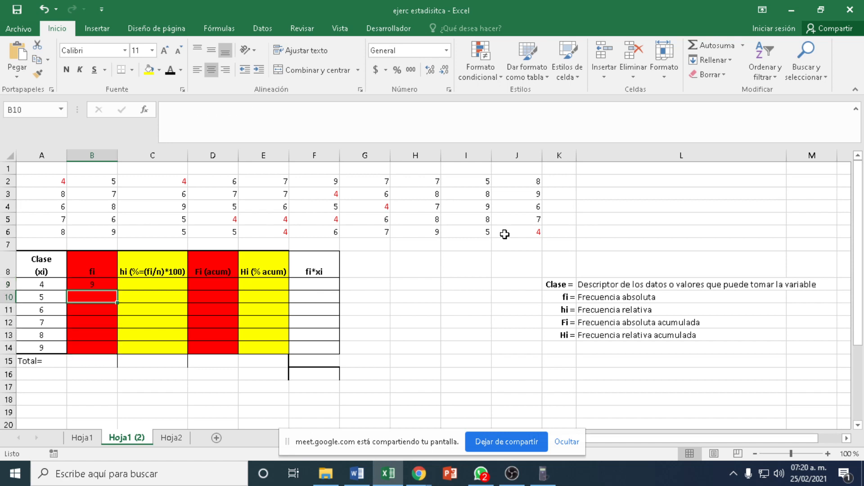
pyautogui.write('=')
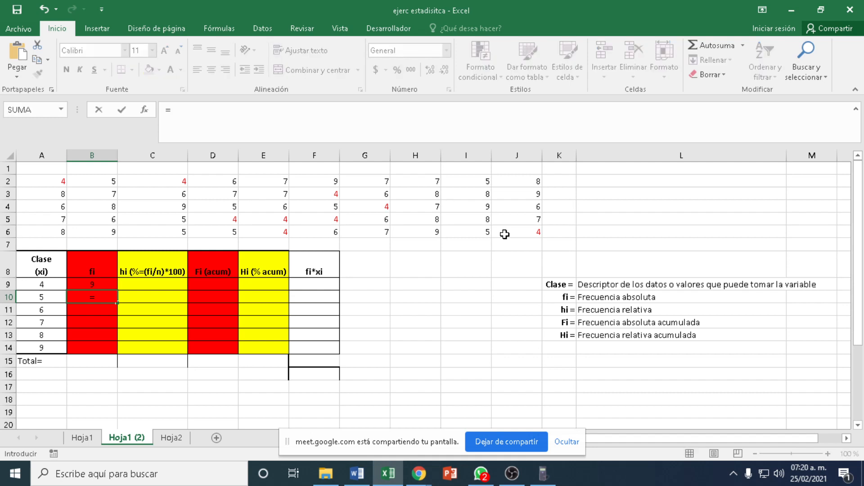
pyautogui.write('con')
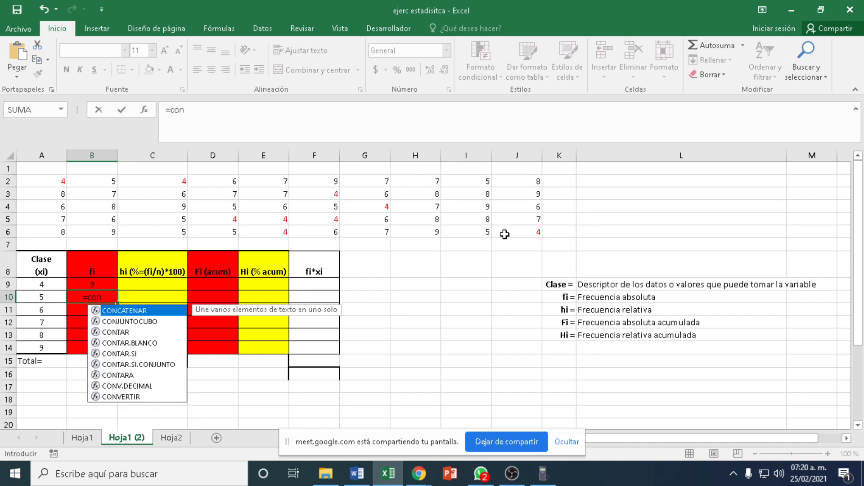
pyautogui.click(124, 357)
pyautogui.doubleClick(124, 355)
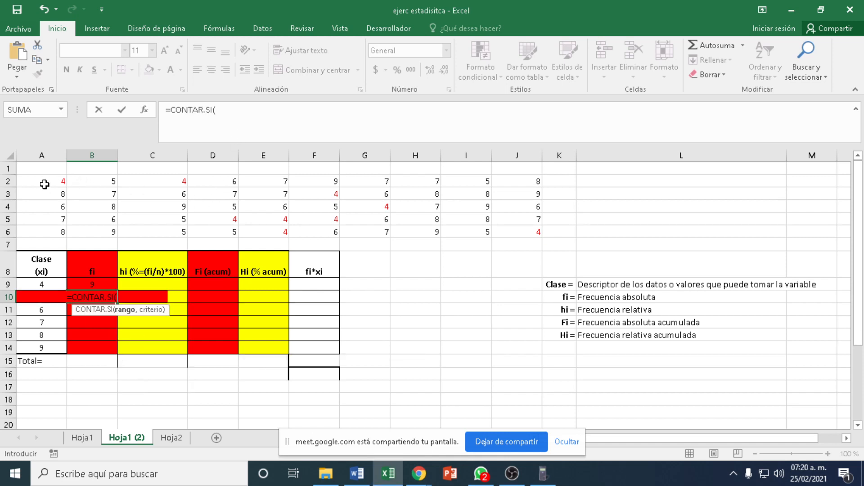
pyautogui.moveTo(43, 185); pyautogui.dragTo(521, 231)
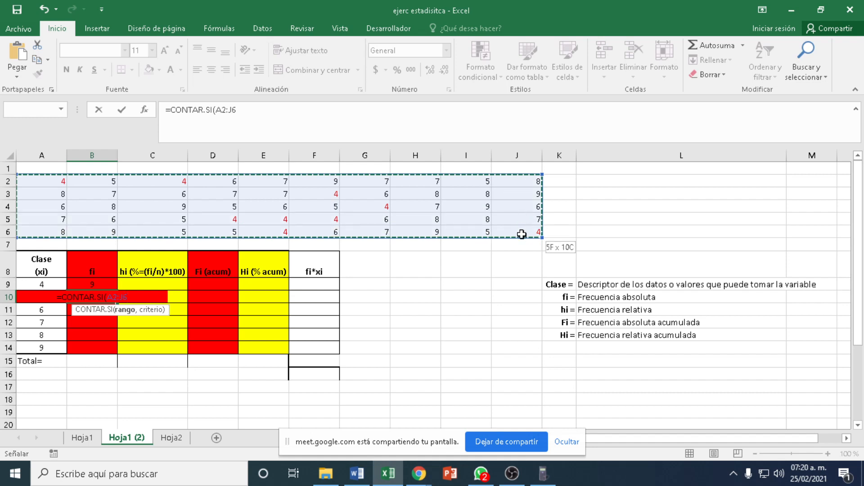
pyautogui.click(240, 111)
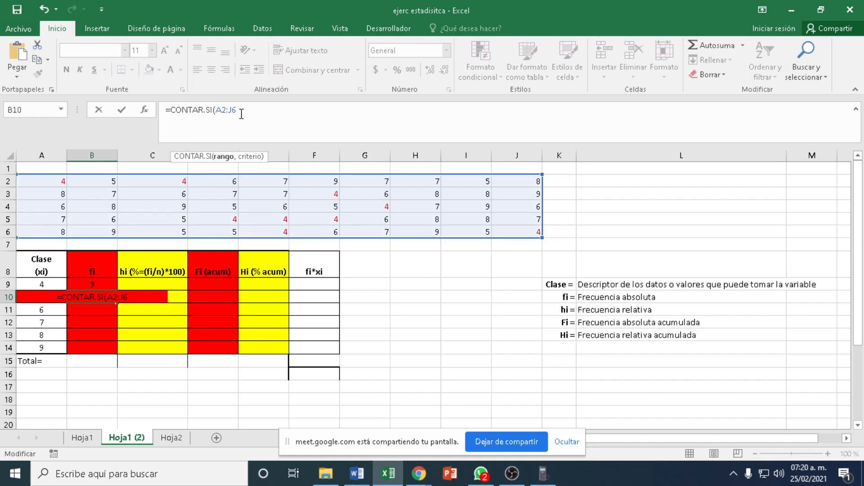
pyautogui.write(',a10)')
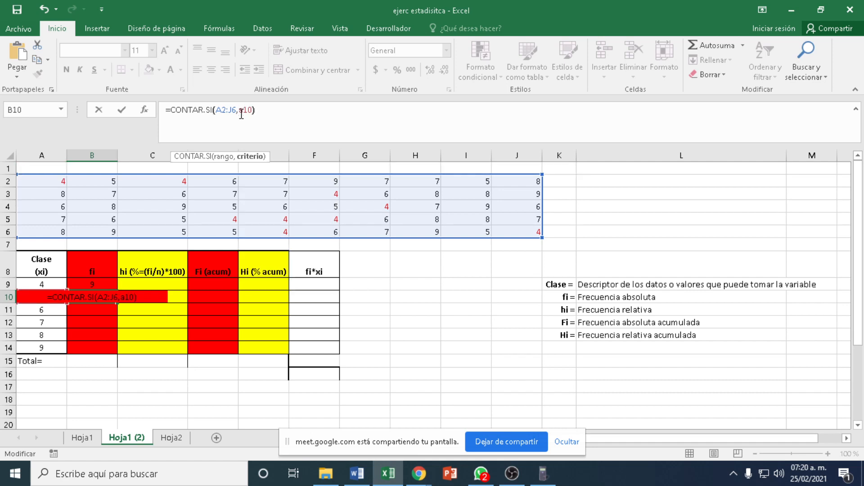
pyautogui.press('Return')
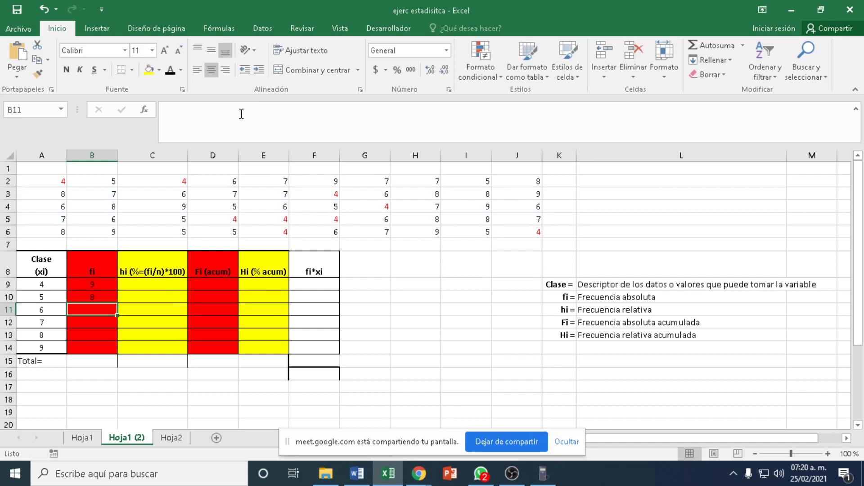
# Clear the class 5 formula from B10, keeping the one in B9
pyautogui.press('Up')
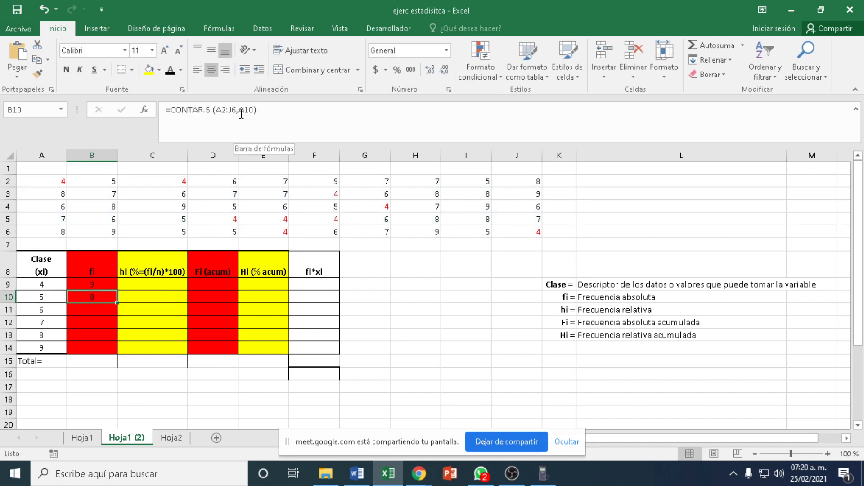
pyautogui.press('Delete')
pyautogui.hotkey('ctrl', 'z')
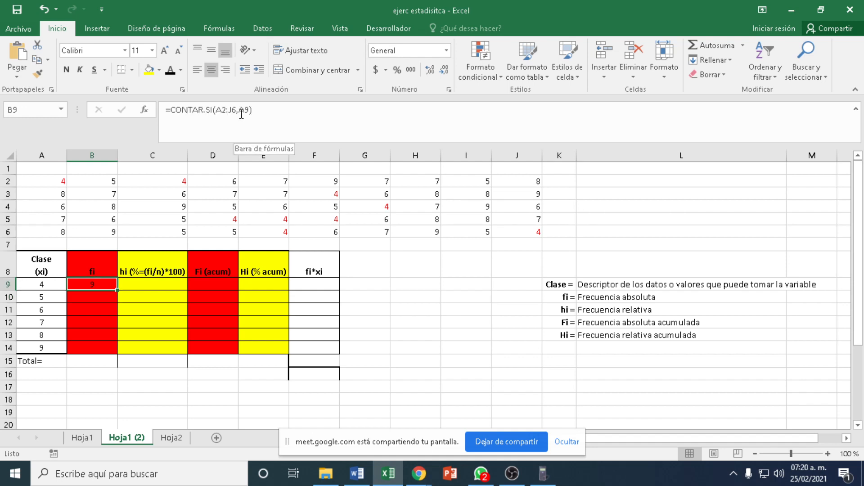
pyautogui.press('Delete')
pyautogui.press('Down')
pyautogui.press('Down')
pyautogui.press('Up')
pyautogui.press('Up')
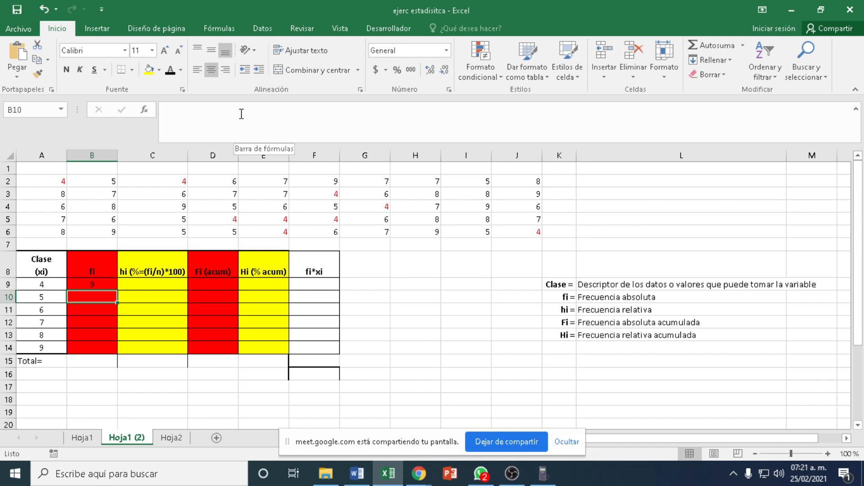
pyautogui.press('Down')
pyautogui.press('Down')
pyautogui.press('Up')
pyautogui.press('Down')
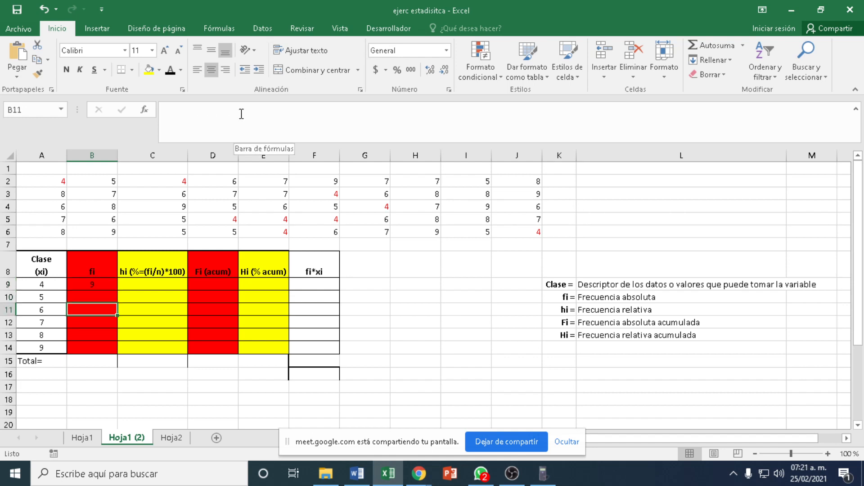
pyautogui.press('Up')
pyautogui.press('Up')
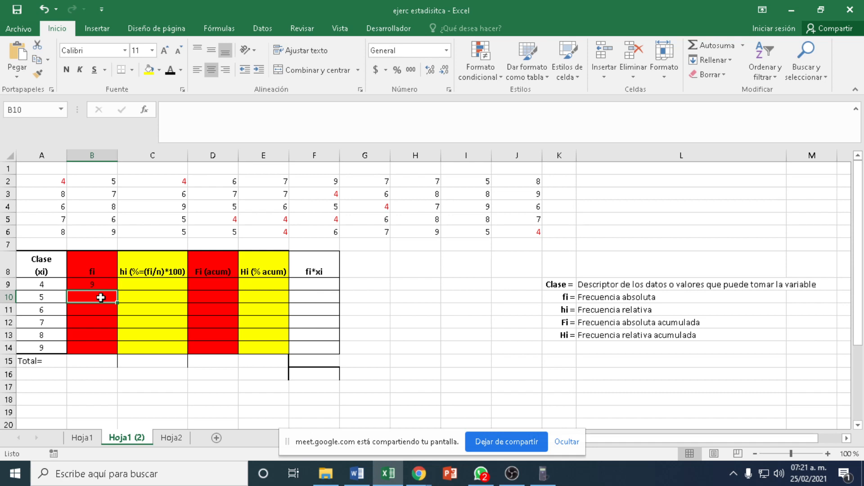
pyautogui.press('Down')
pyautogui.press('Down')
pyautogui.press('Down')
pyautogui.press('Down')
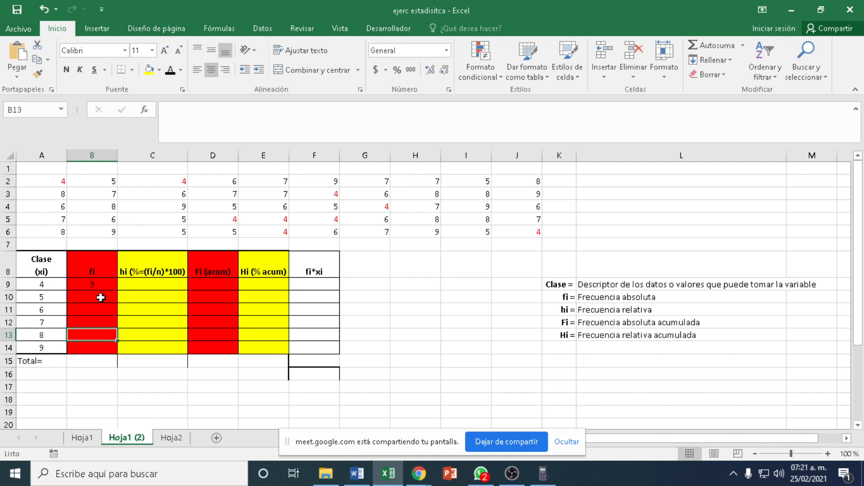
pyautogui.press('Up')
pyautogui.press('Up')
pyautogui.press('Up')
pyautogui.press('Up')
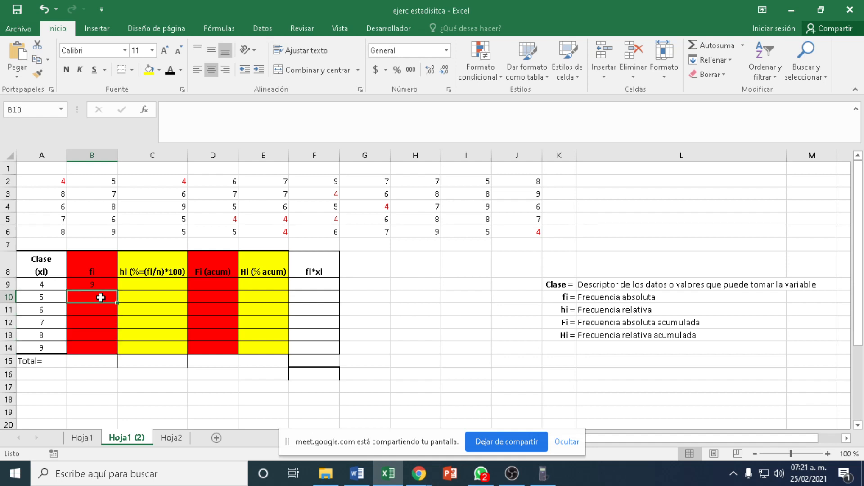
pyautogui.press('Up')
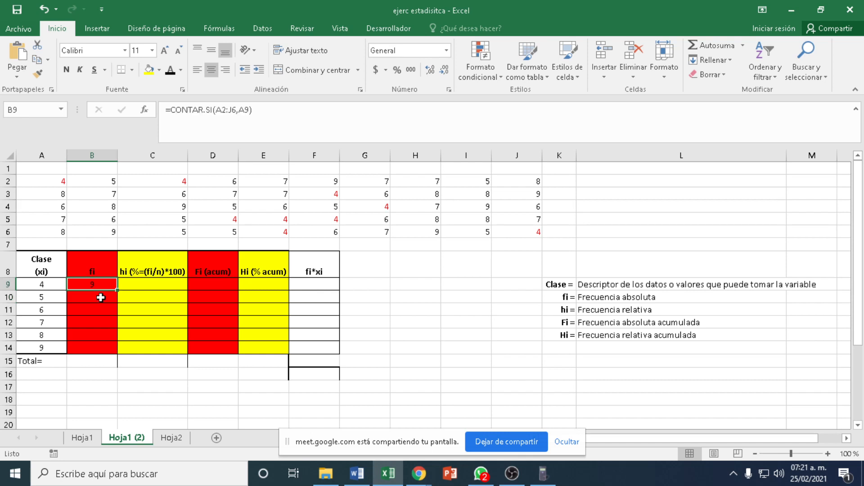
pyautogui.click(103, 380)
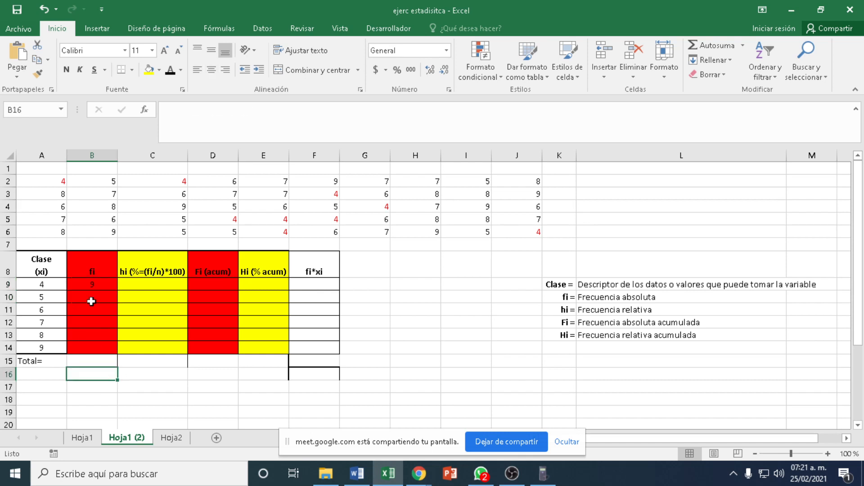
pyautogui.click(91, 281)
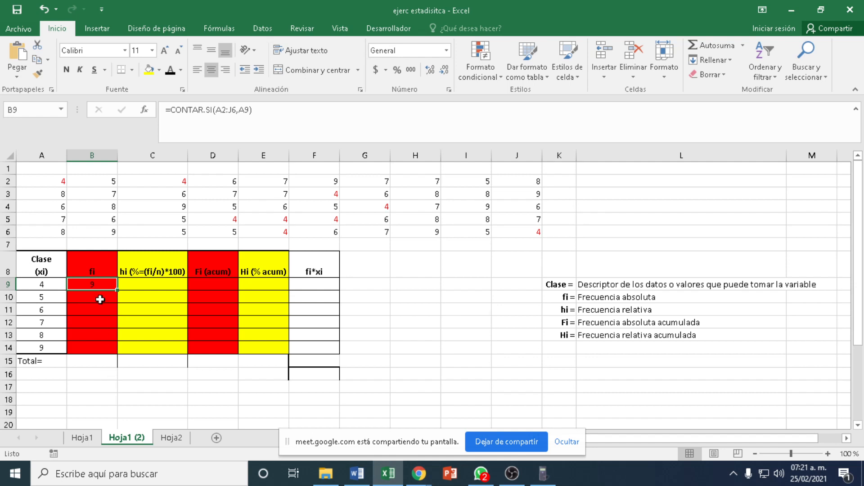
pyautogui.click(87, 383)
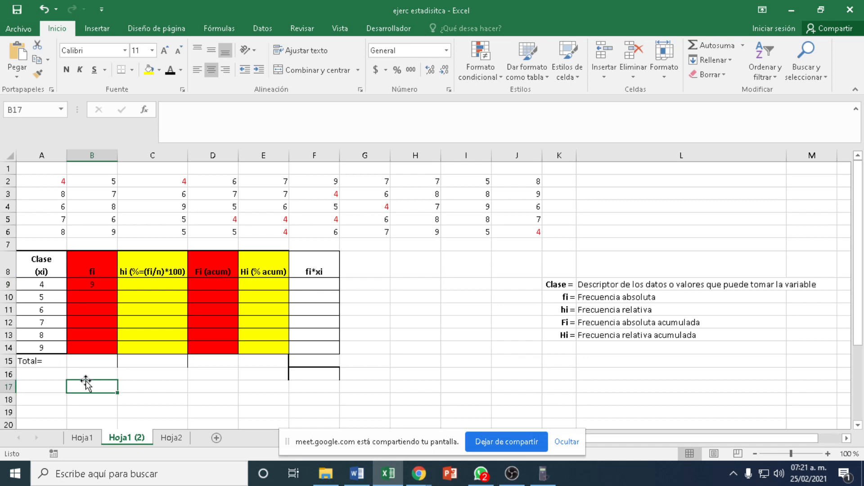
# Fill the CONTAR.SI formula from B9 down to B14 and check the range in the copied formula in B10
pyautogui.click(93, 285)
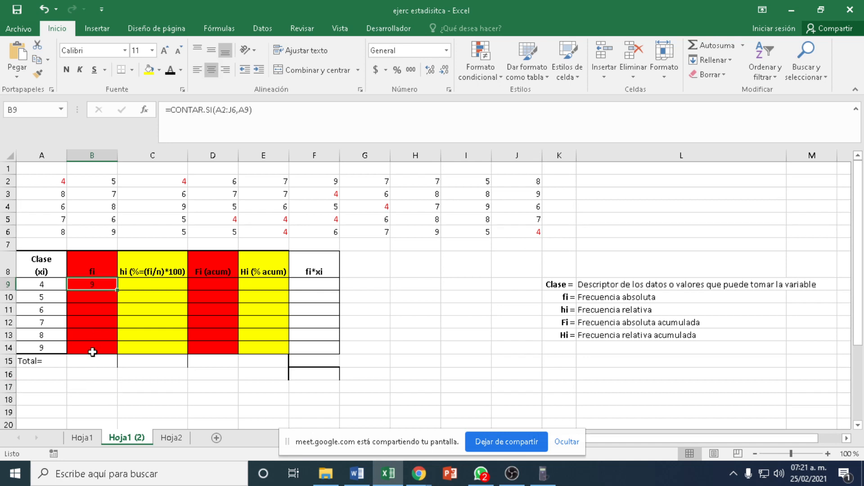
pyautogui.click(95, 381)
pyautogui.click(94, 285)
pyautogui.moveTo(117, 291); pyautogui.dragTo(110, 352)
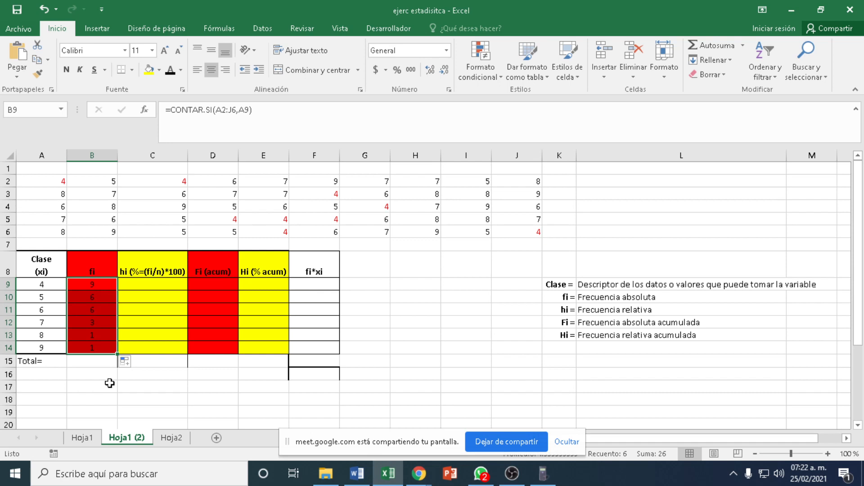
pyautogui.click(109, 383)
pyautogui.click(92, 296)
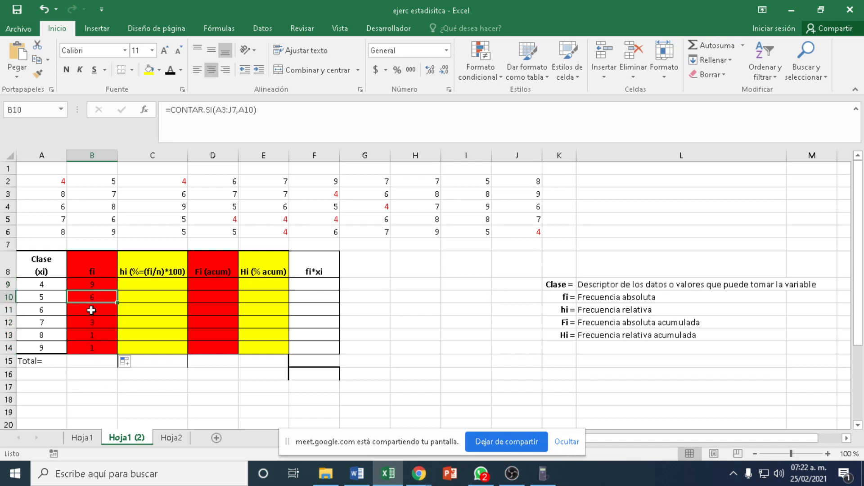
# Examine the copied CONTAR.SI formulas in B10 to B14 and compare them with the original in B9
pyautogui.click(92, 310)
pyautogui.click(101, 297)
pyautogui.click(97, 309)
pyautogui.click(95, 323)
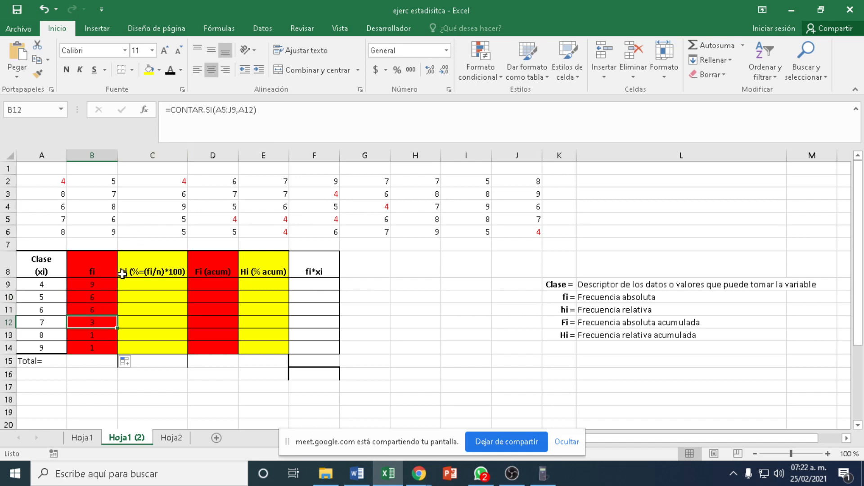
pyautogui.click(97, 334)
pyautogui.click(97, 352)
pyautogui.click(100, 336)
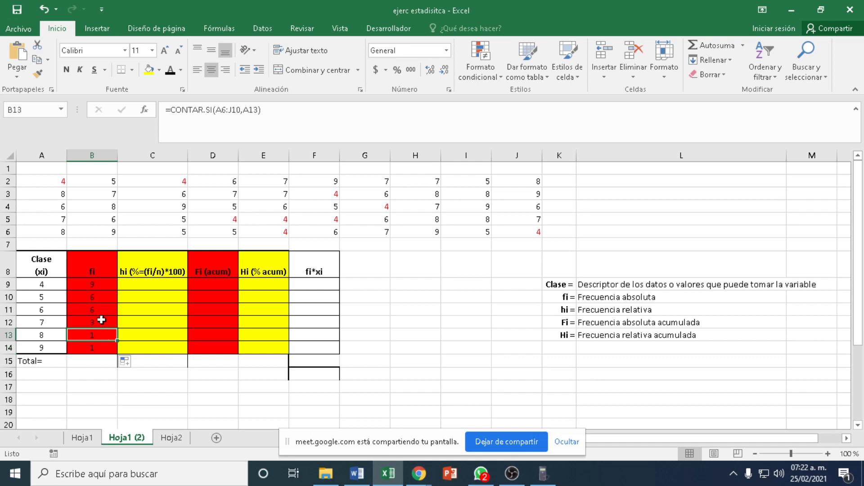
pyautogui.click(102, 321)
pyautogui.click(101, 311)
pyautogui.click(101, 297)
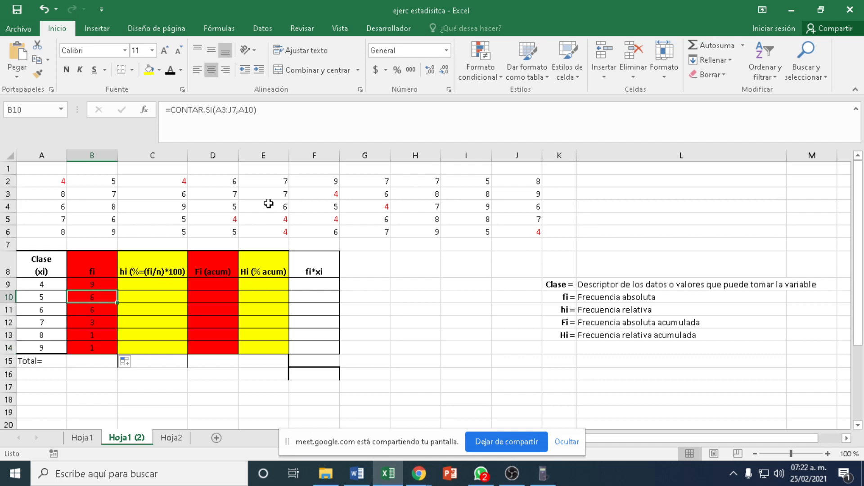
pyautogui.click(106, 311)
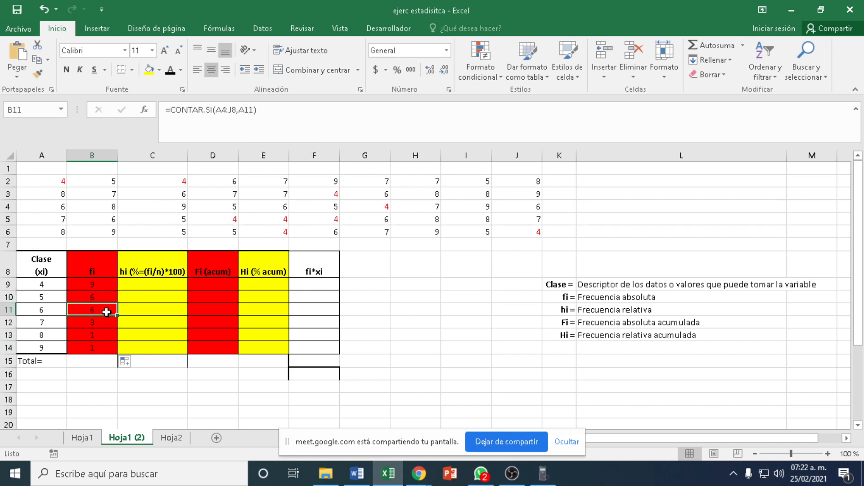
pyautogui.click(107, 297)
pyautogui.click(105, 310)
pyautogui.click(100, 323)
pyautogui.click(100, 338)
pyautogui.click(100, 347)
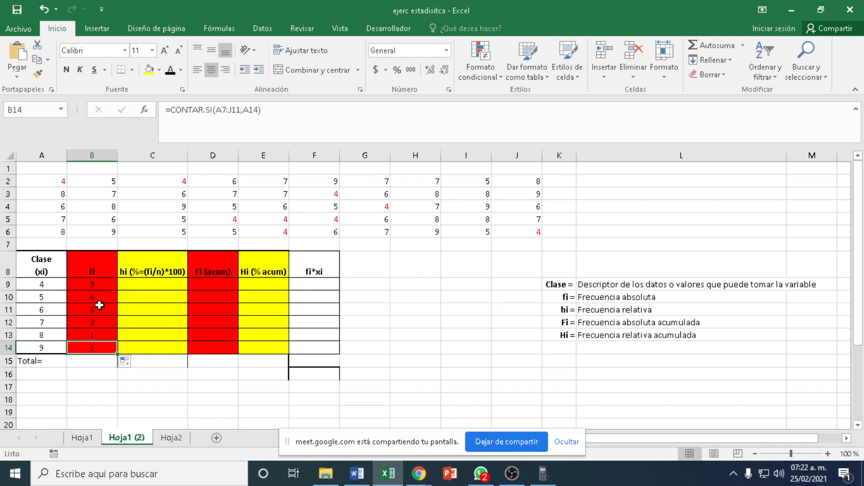
pyautogui.click(107, 283)
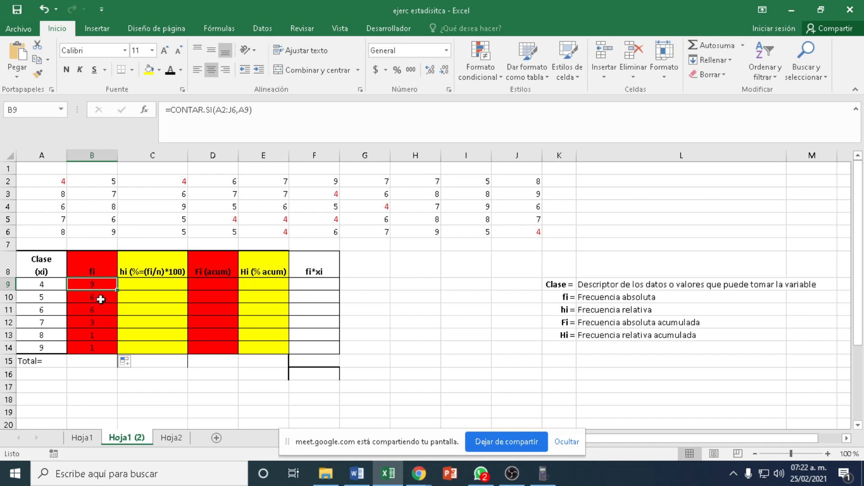
# Check which cells the range argument covers in the copied CONTAR.SI formulas of B10, B11 and B14
pyautogui.click(98, 298)
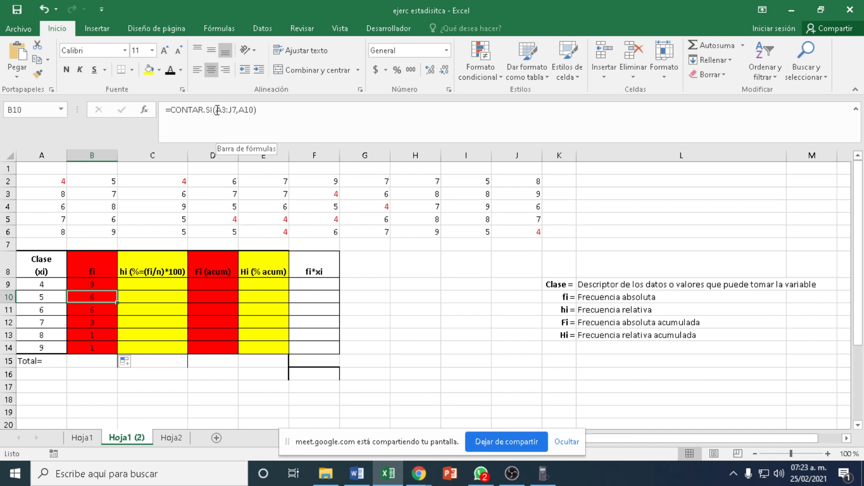
pyautogui.moveTo(216, 110); pyautogui.dragTo(236, 108)
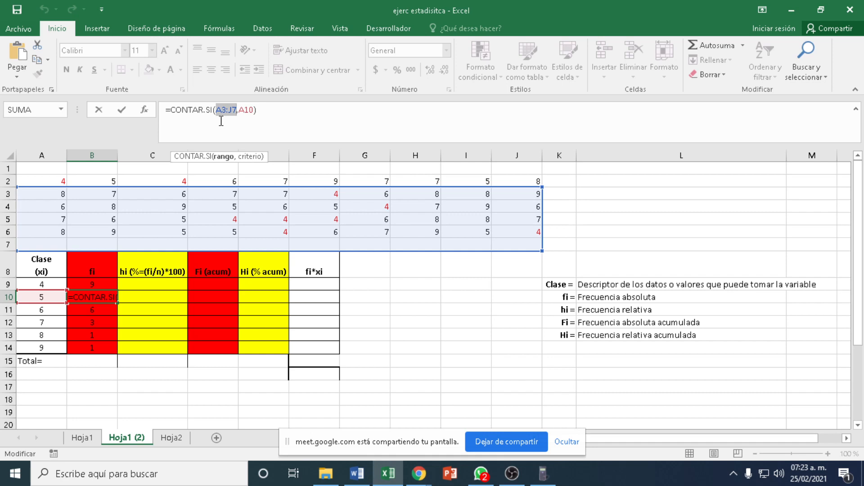
pyautogui.press('Return')
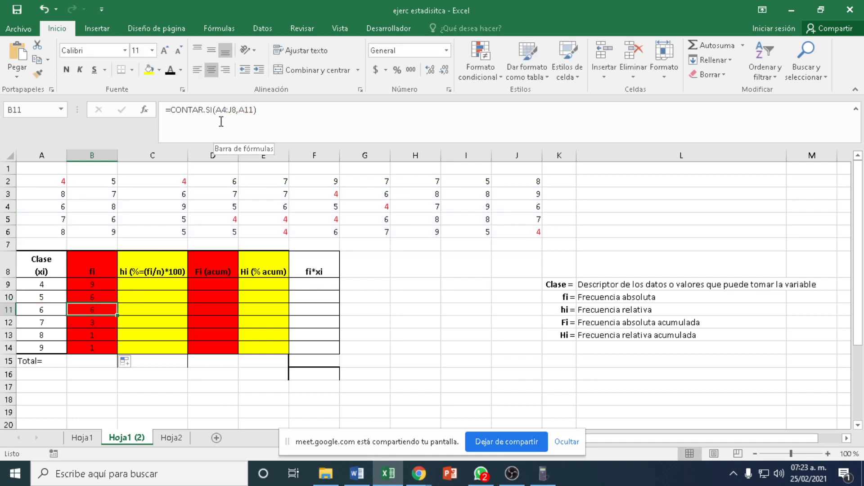
pyautogui.moveTo(216, 112); pyautogui.dragTo(236, 115)
pyautogui.press('Return')
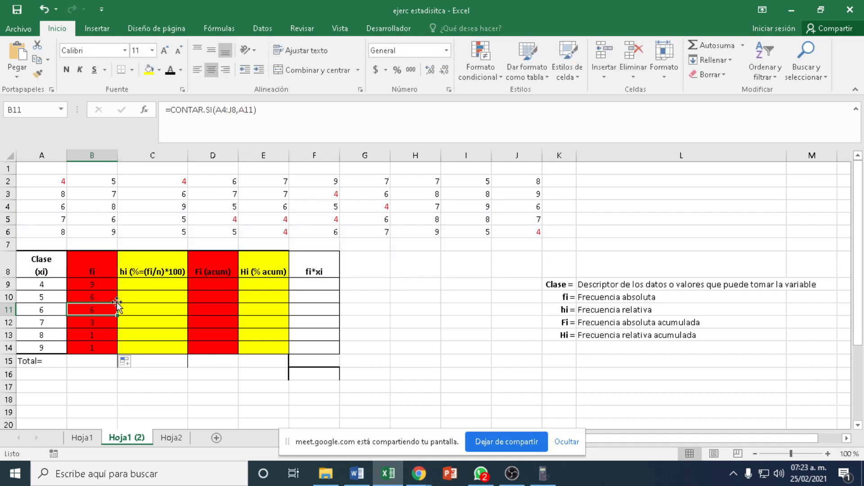
pyautogui.click(97, 334)
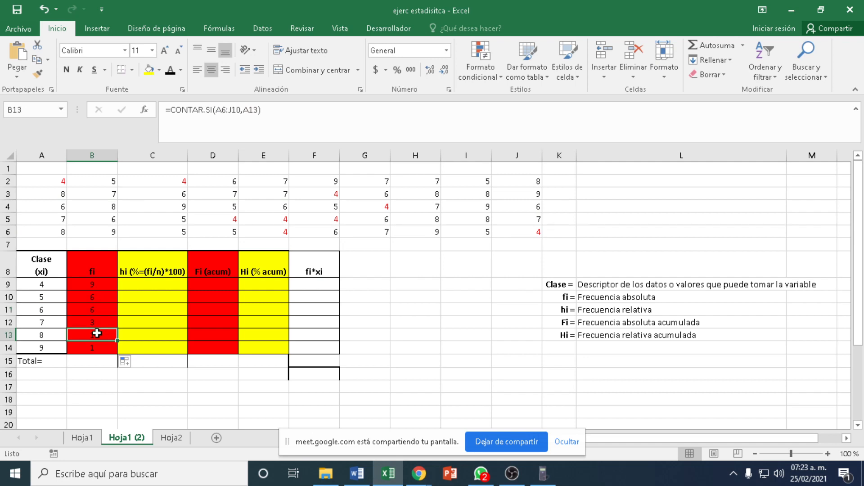
pyautogui.click(95, 347)
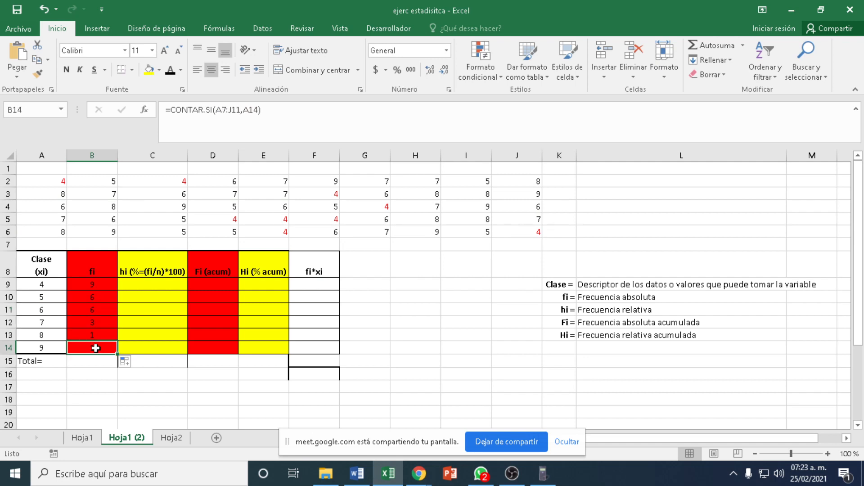
pyautogui.click(221, 109)
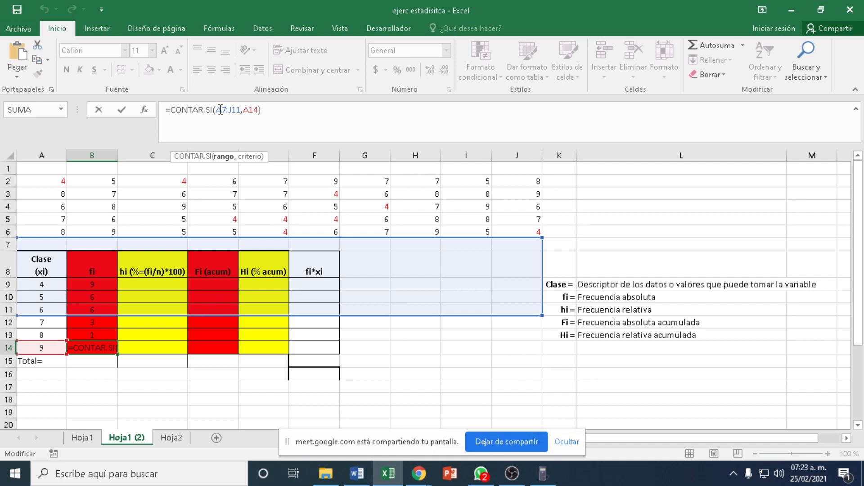
pyautogui.press('Escape')
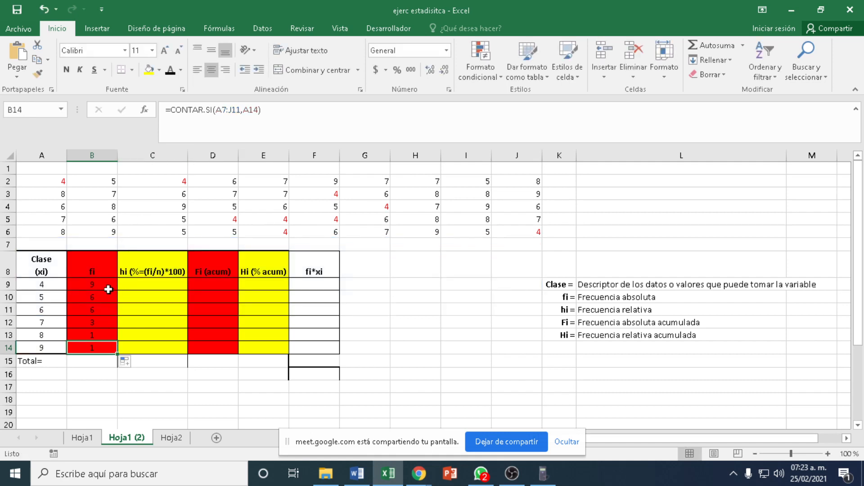
# Check the criterion argument of the CONTAR.SI formulas from B9 down to B14 against the class values in column A
pyautogui.click(107, 288)
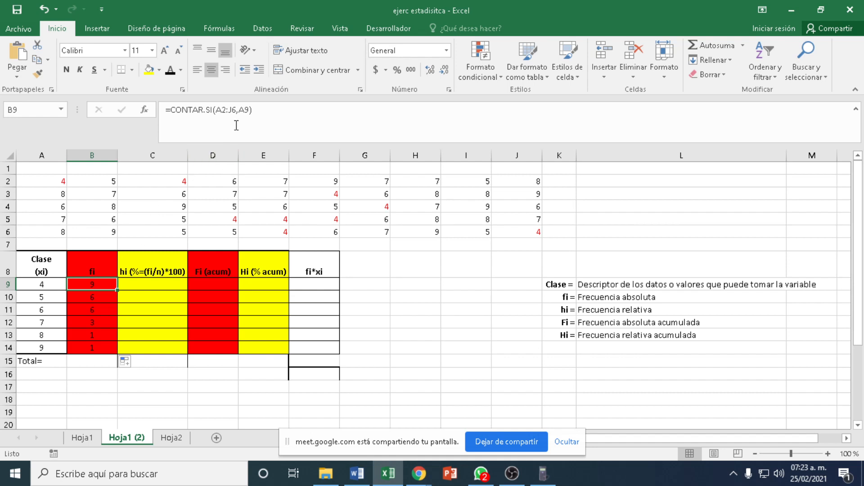
pyautogui.click(247, 113)
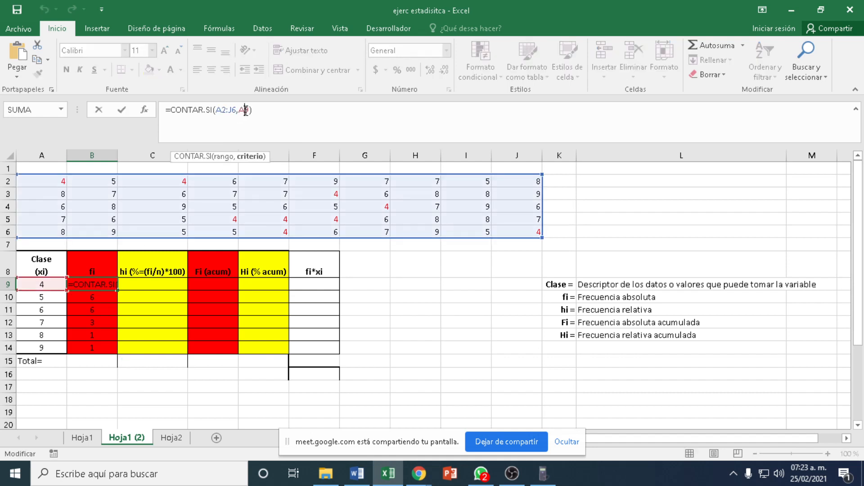
pyautogui.press('Escape')
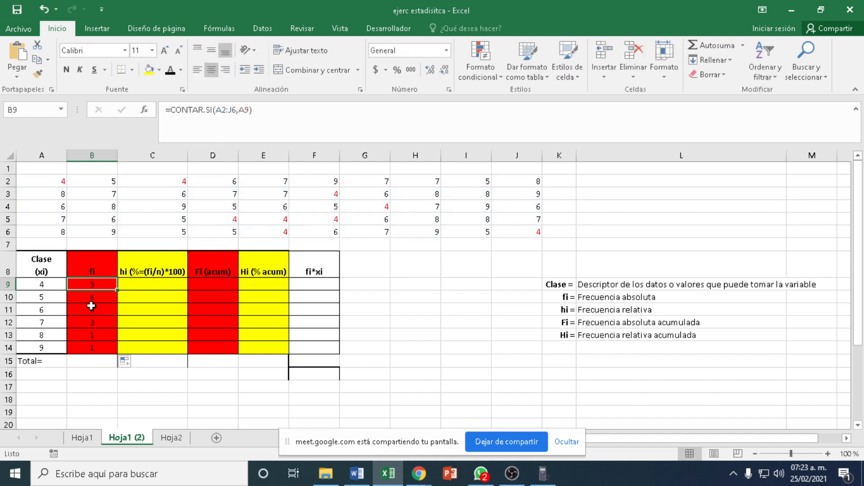
pyautogui.click(95, 297)
pyautogui.click(247, 108)
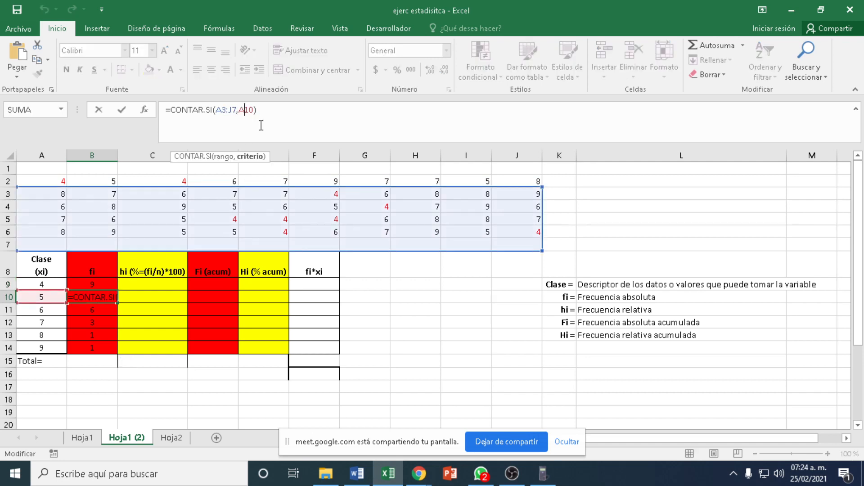
pyautogui.press('Escape')
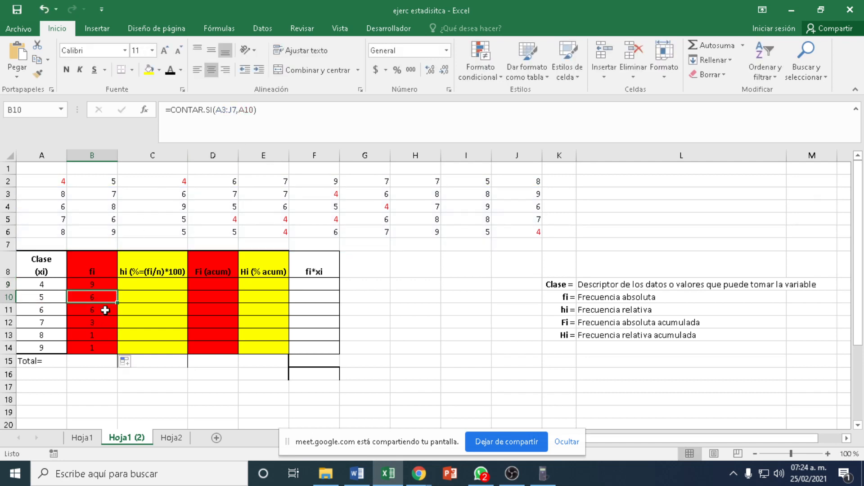
pyautogui.click(104, 310)
pyautogui.click(100, 323)
pyautogui.click(100, 335)
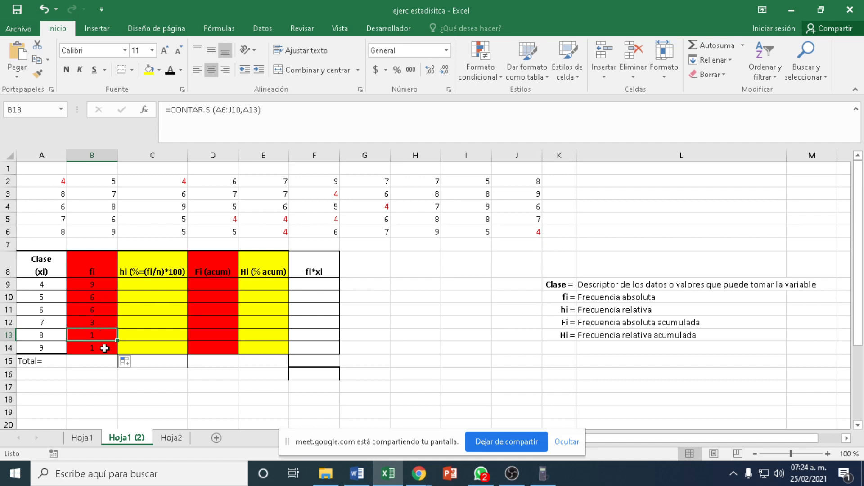
pyautogui.click(105, 348)
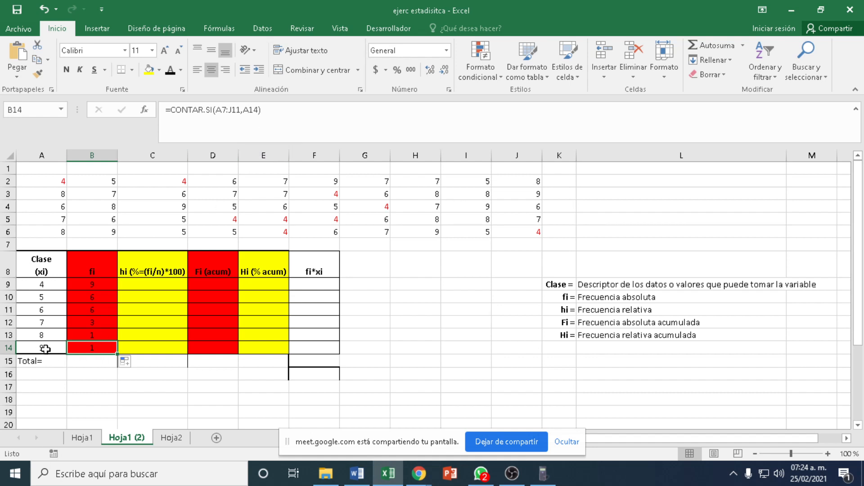
# Clear the copied fi formulas from B10:B14, keeping the one in B9
pyautogui.click(102, 287)
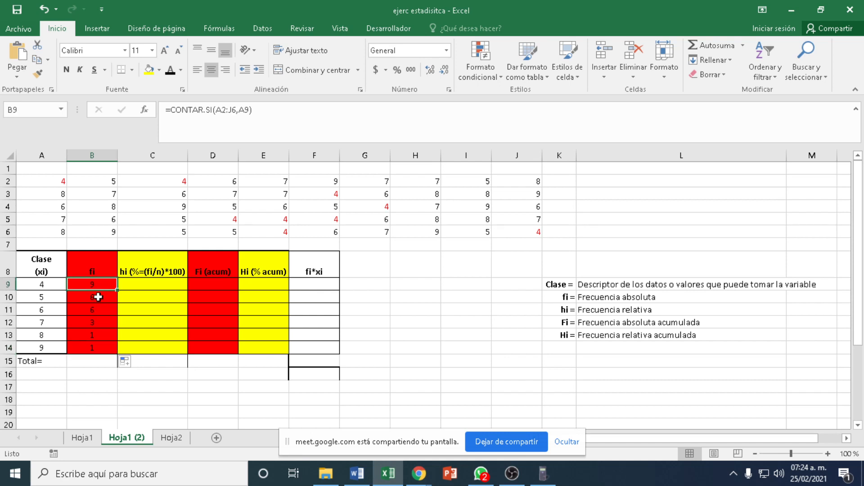
pyautogui.moveTo(98, 295); pyautogui.dragTo(94, 347)
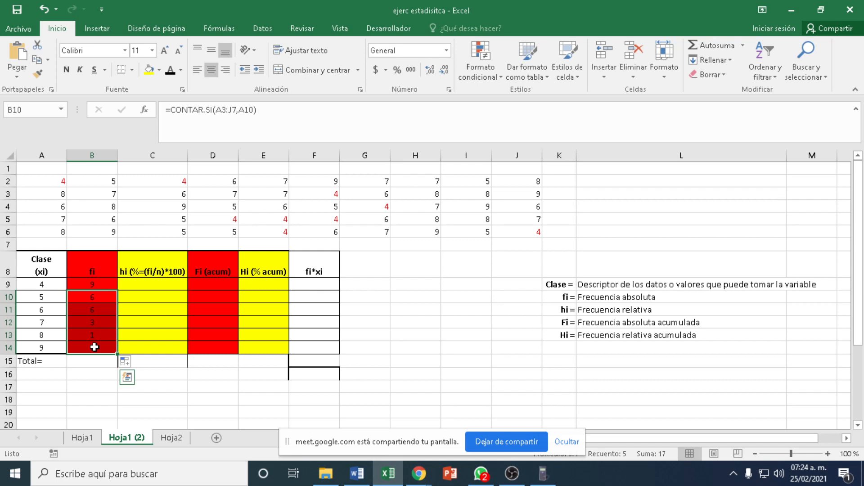
pyautogui.press('Delete')
pyautogui.click(106, 299)
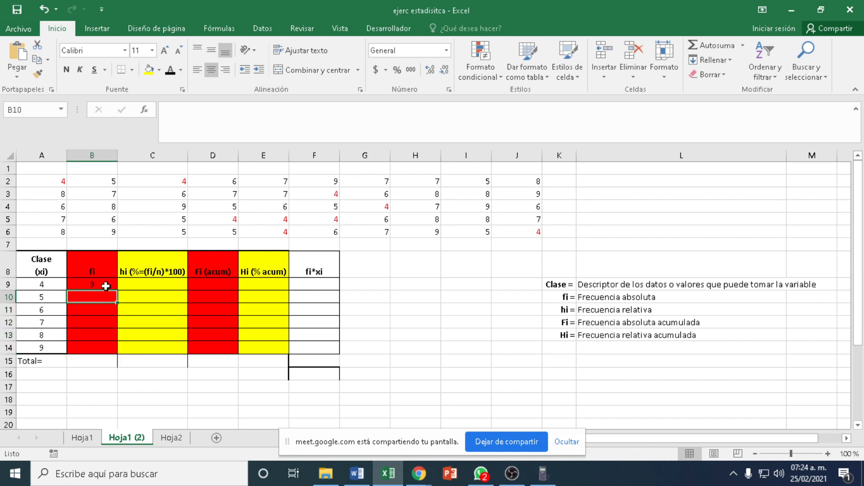
pyautogui.click(102, 285)
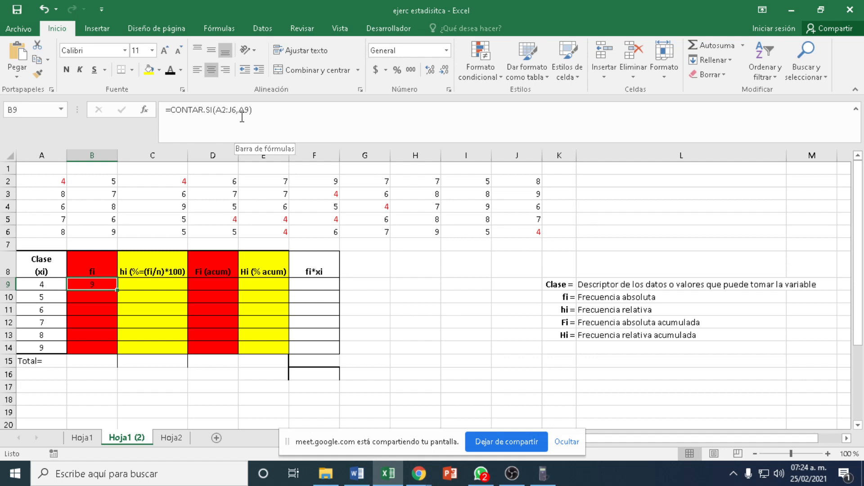
pyautogui.click(218, 112)
pyautogui.press('F4')
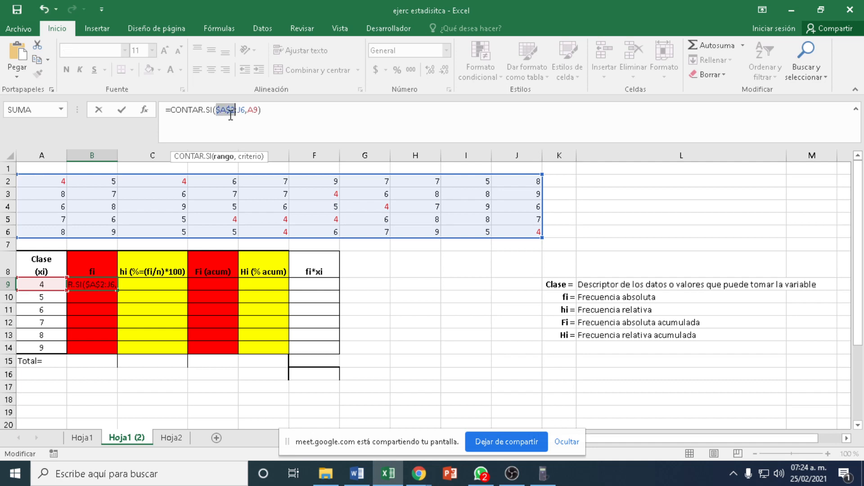
pyautogui.hotkey('ctrl', 'z')
pyautogui.click(281, 113)
pyautogui.press('Return')
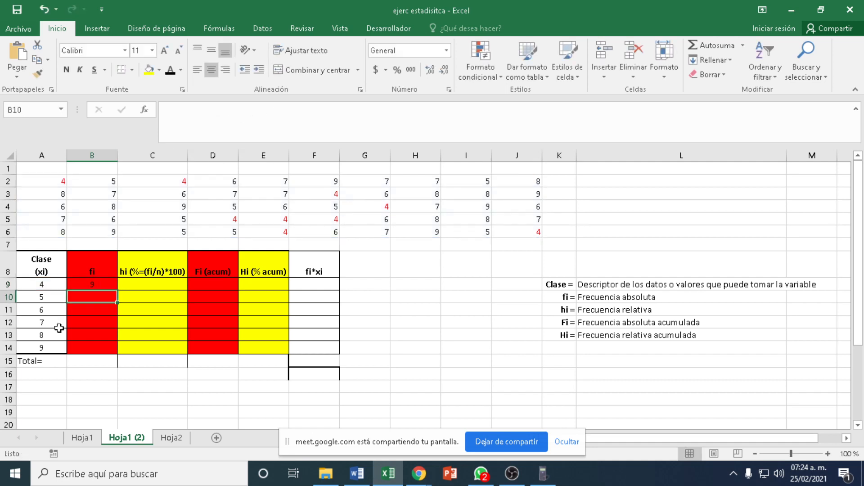
pyautogui.click(101, 285)
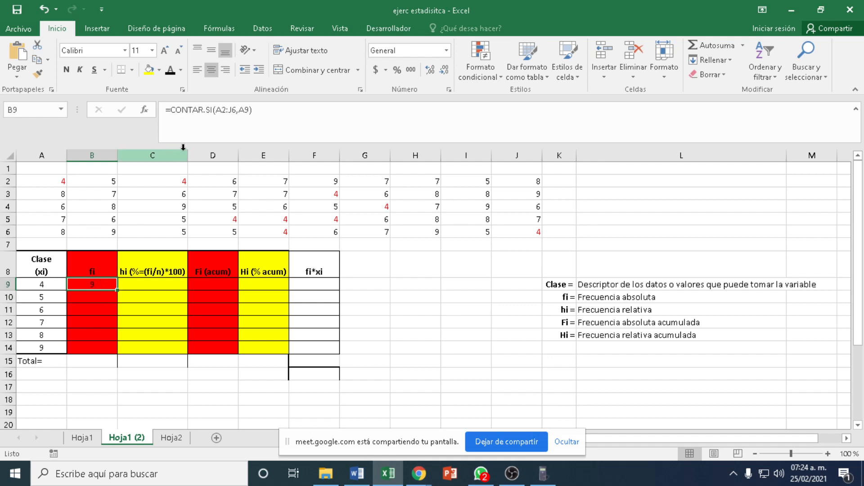
pyautogui.moveTo(216, 111); pyautogui.dragTo(235, 110)
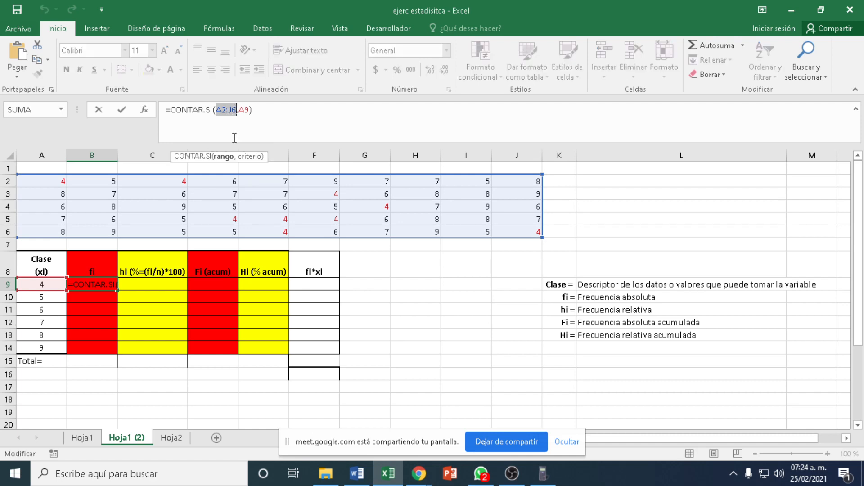
pyautogui.press('Escape')
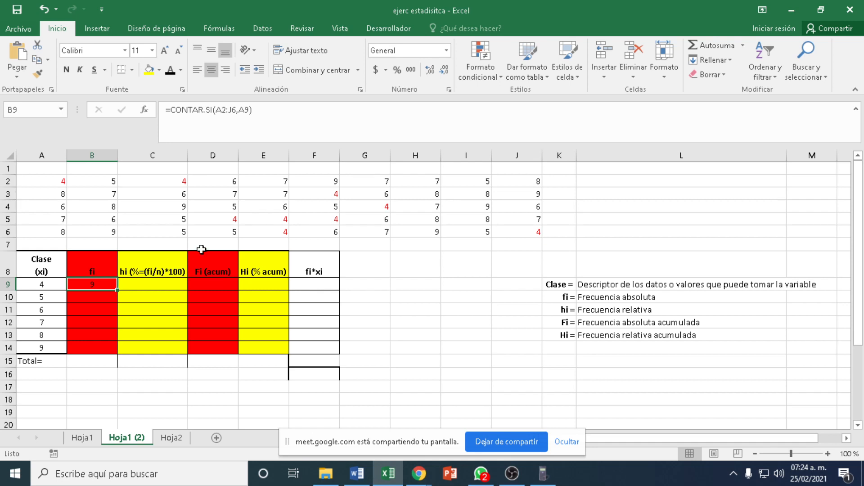
# Make the data range absolute in the B9 formula so it reads =CONTAR.SI($A$2:$J$6,A9)
pyautogui.click(216, 111)
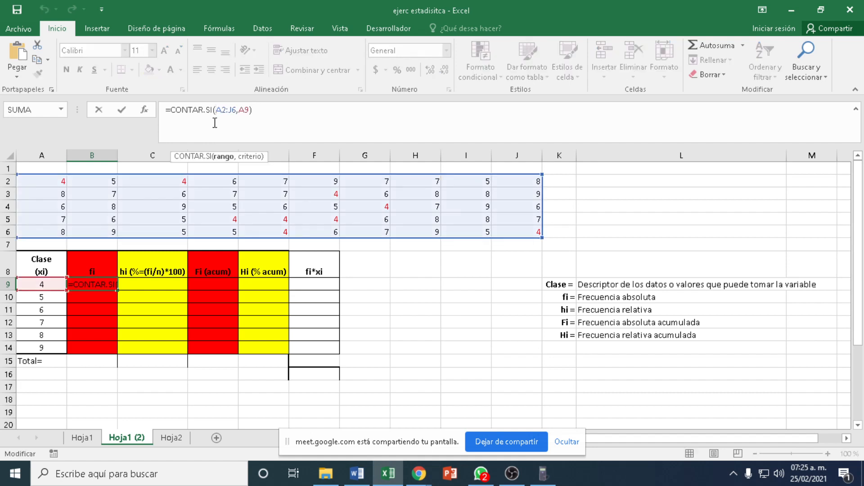
pyautogui.click(215, 110)
pyautogui.press('F4')
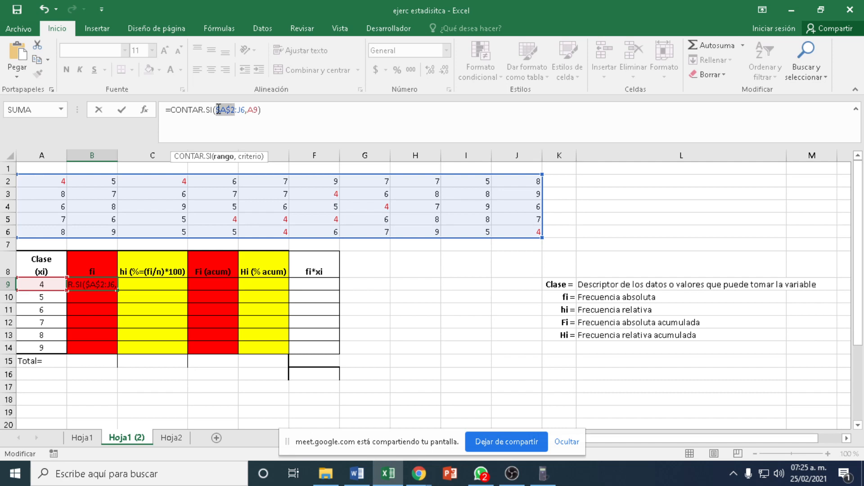
pyautogui.click(239, 109)
pyautogui.press('F4')
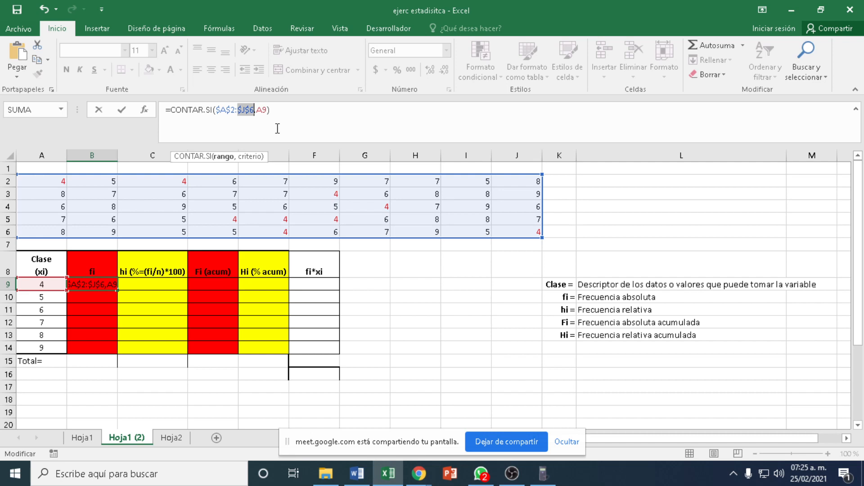
pyautogui.click(281, 111)
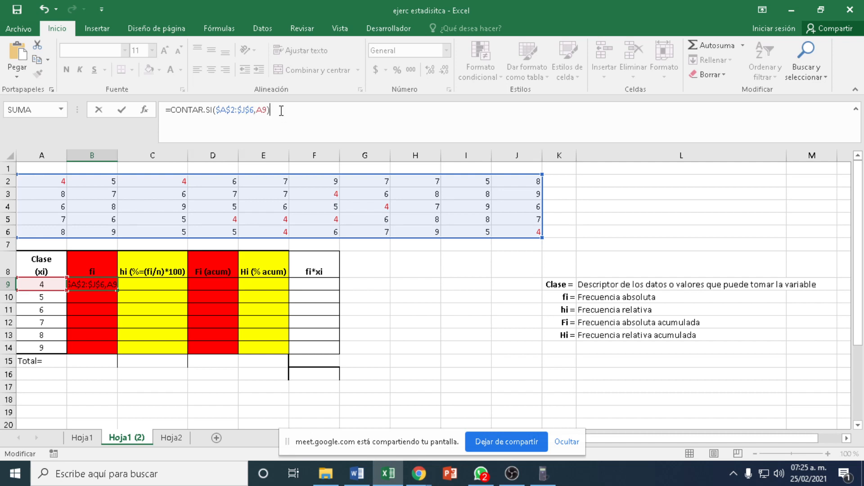
pyautogui.press('Return')
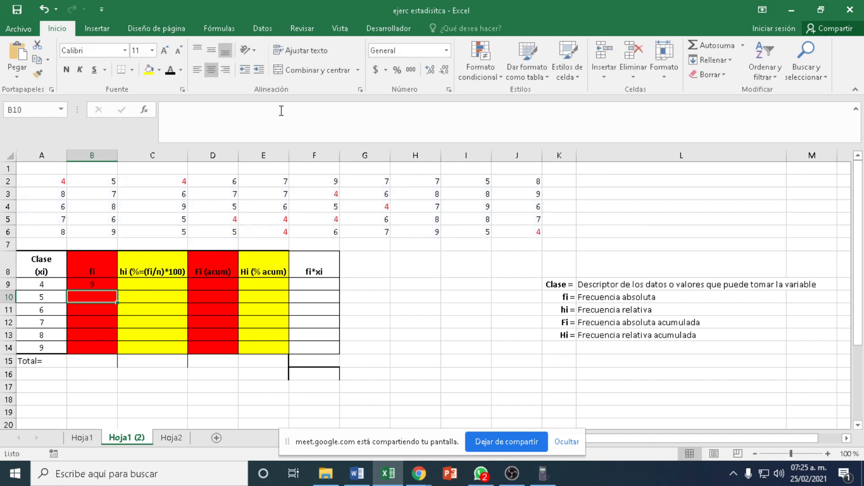
# Copy the CONTAR.SI formula with the fixed data range from B9 down to B14
pyautogui.click(100, 281)
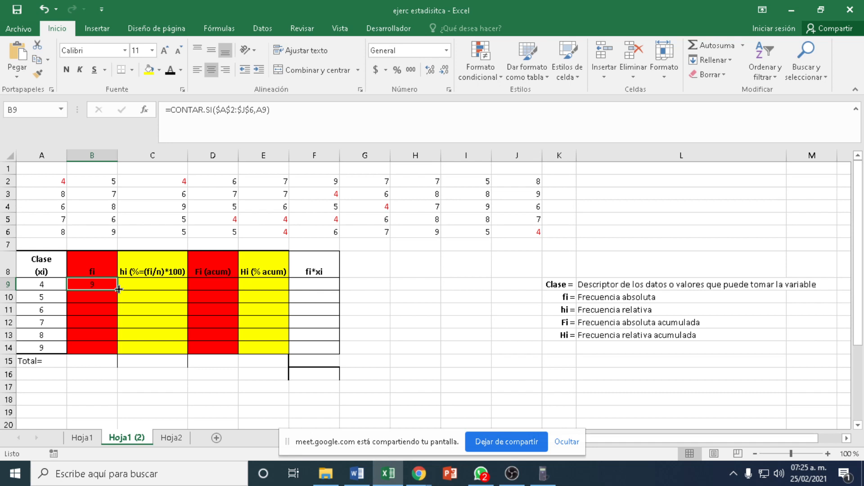
pyautogui.moveTo(119, 290); pyautogui.dragTo(122, 360)
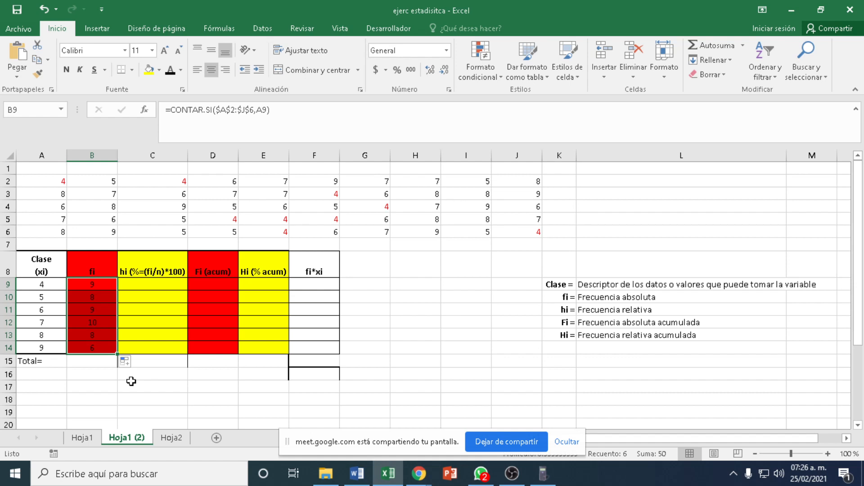
# Check the range and criterion arguments of the CONTAR.SI formulas in each fi cell from B9 to B14
pyautogui.click(101, 297)
pyautogui.click(100, 284)
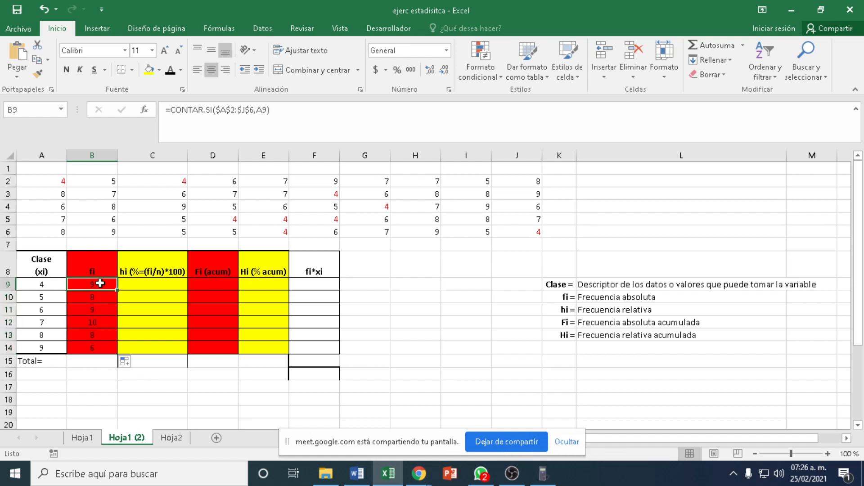
pyautogui.doubleClick(101, 284)
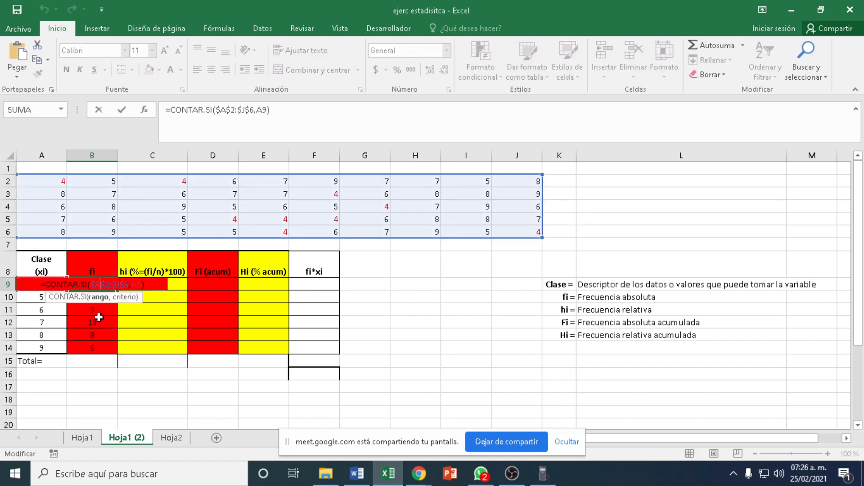
pyautogui.press('Escape')
pyautogui.doubleClick(100, 297)
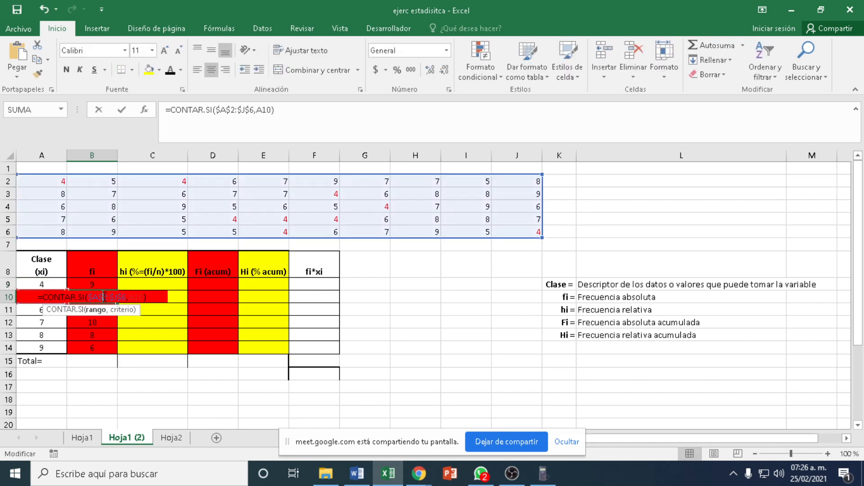
pyautogui.press('Escape')
pyautogui.click(102, 310)
pyautogui.doubleClick(102, 310)
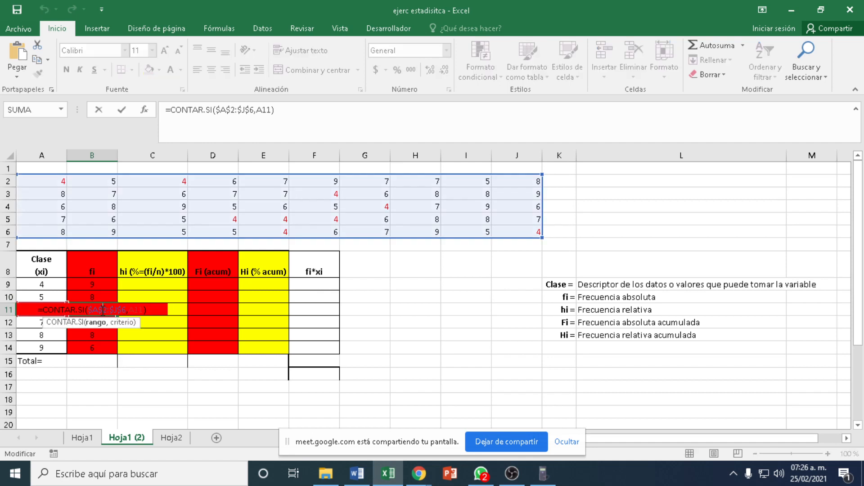
pyautogui.press('Escape')
pyautogui.doubleClick(102, 323)
pyautogui.press('Escape')
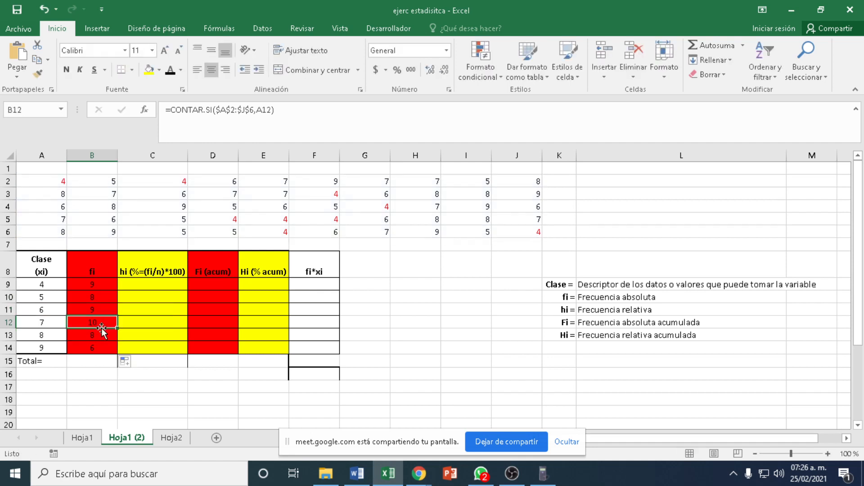
pyautogui.click(100, 338)
pyautogui.doubleClick(99, 338)
pyautogui.press('Escape')
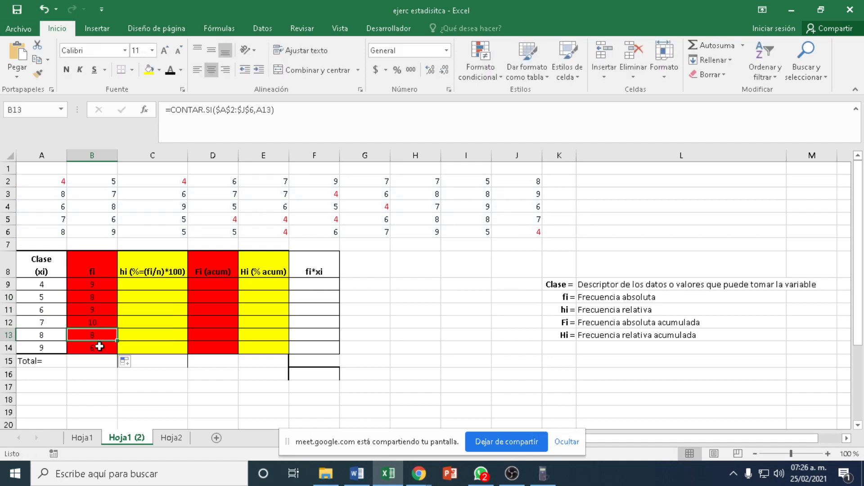
pyautogui.doubleClick(99, 346)
pyautogui.press('Escape')
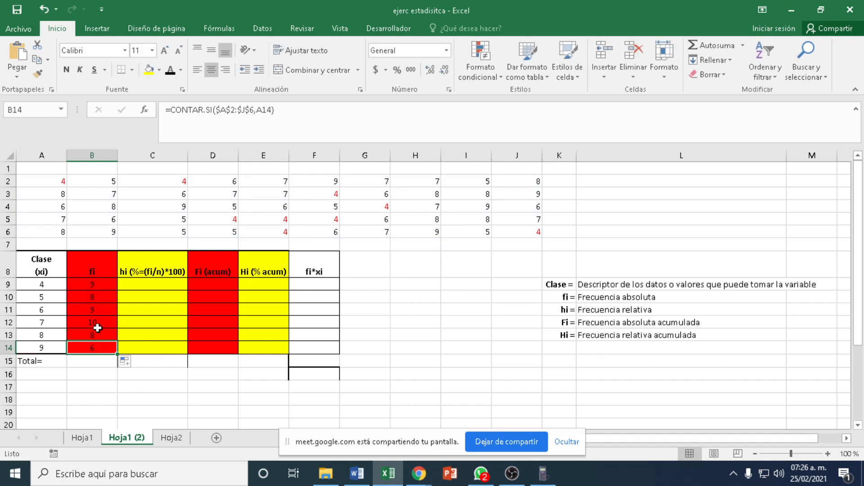
pyautogui.click(100, 323)
pyautogui.click(100, 331)
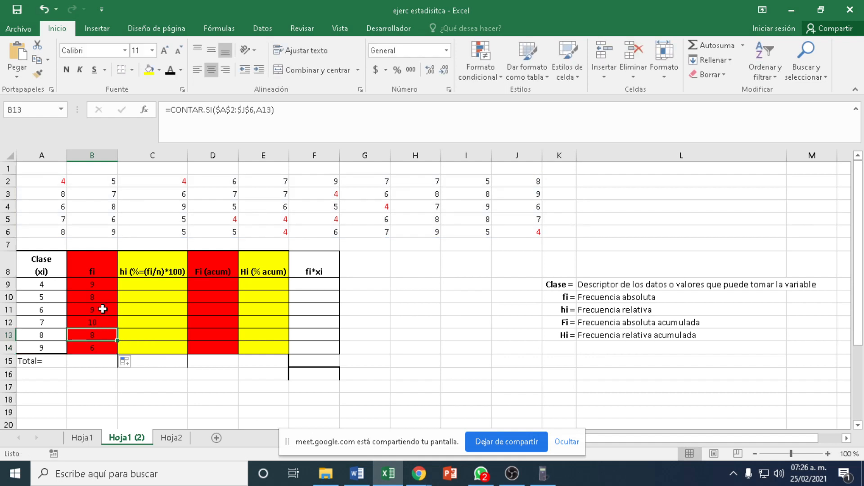
pyautogui.click(102, 311)
pyautogui.click(102, 293)
pyautogui.click(102, 285)
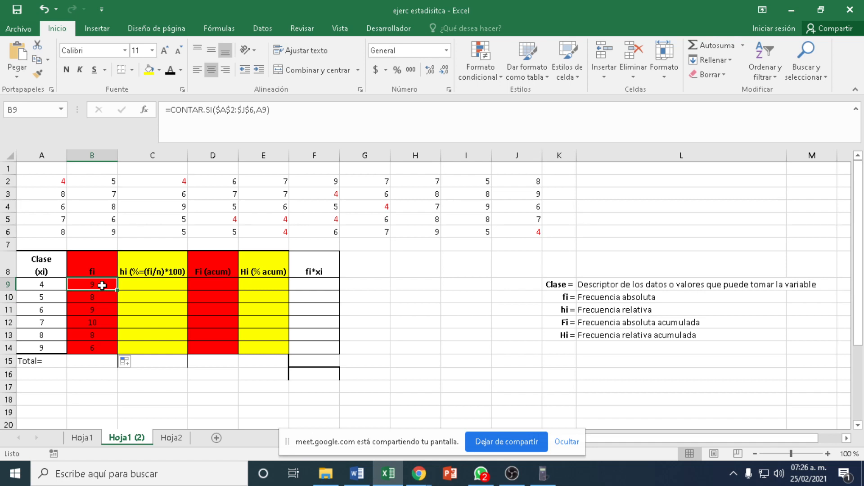
# Clear all the fi formulas from B9:B14
pyautogui.moveTo(102, 285); pyautogui.dragTo(98, 348)
pyautogui.press('Delete')
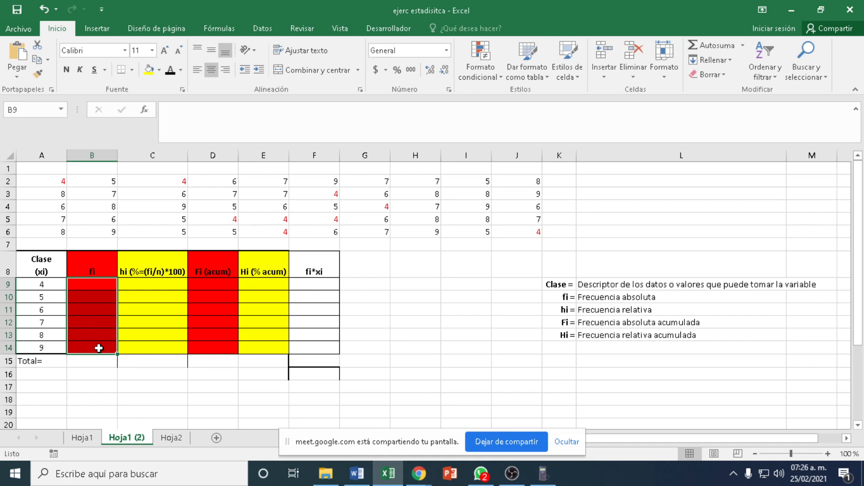
pyautogui.click(129, 396)
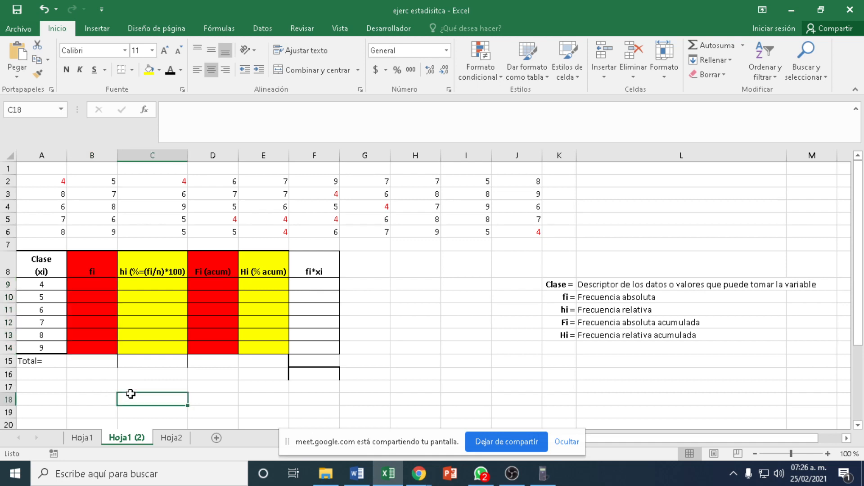
# Write the formula =CONTAR.SI(A2:J6,A9) in B9 to count the class 4 values in the data block
pyautogui.click(96, 286)
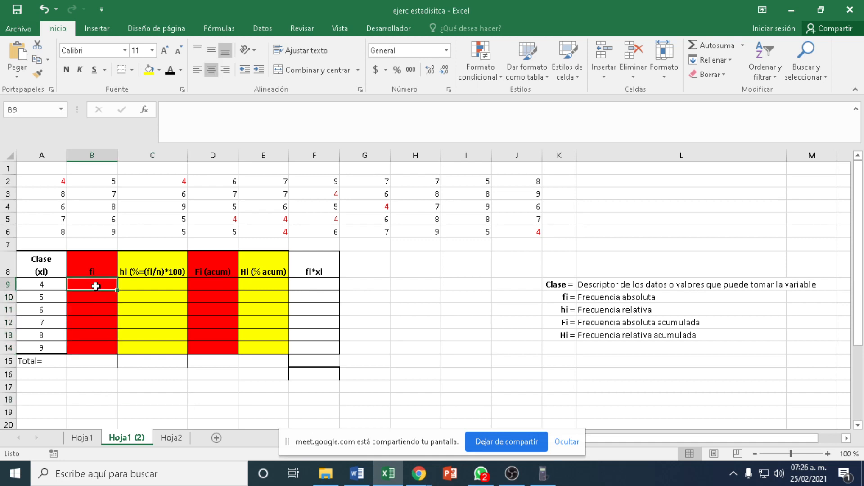
pyautogui.write('=')
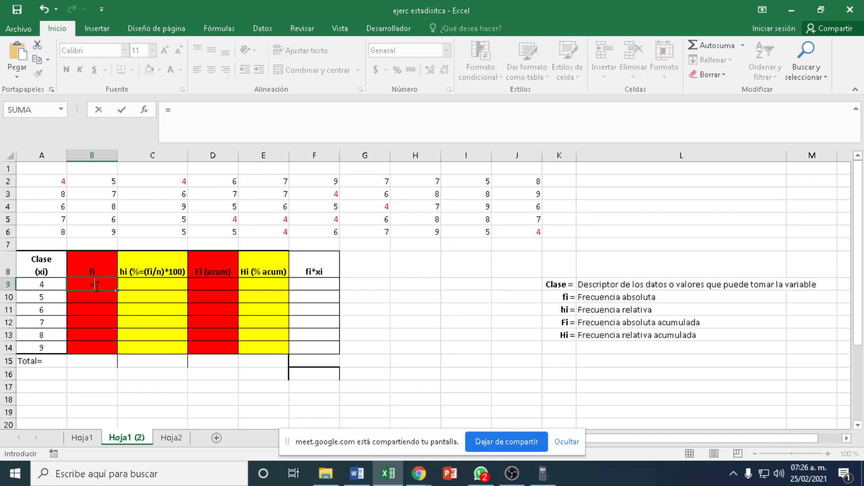
pyautogui.write('con')
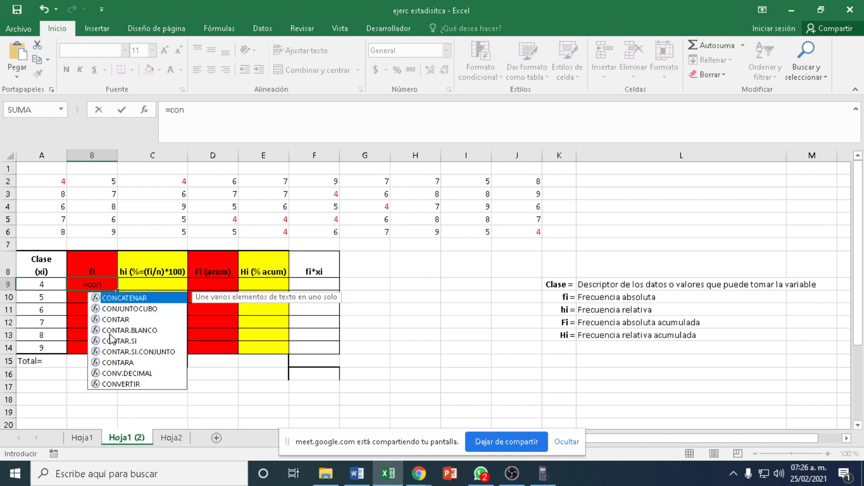
pyautogui.doubleClick(125, 340)
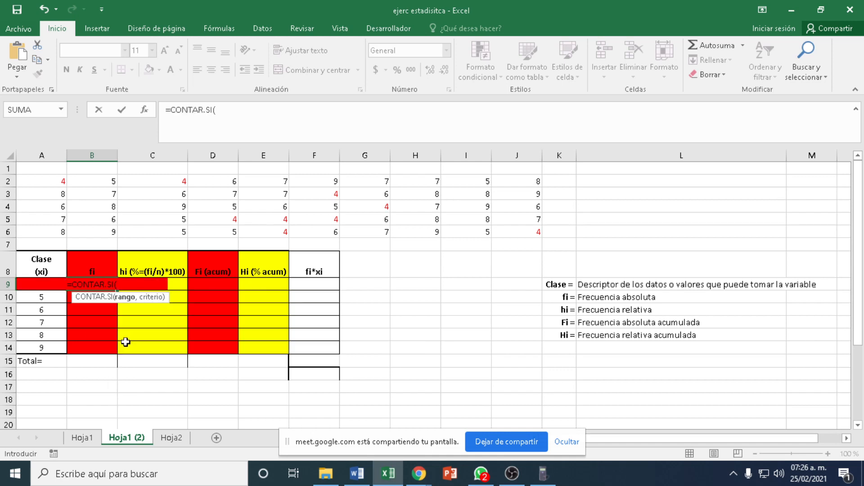
pyautogui.moveTo(52, 182); pyautogui.dragTo(529, 233)
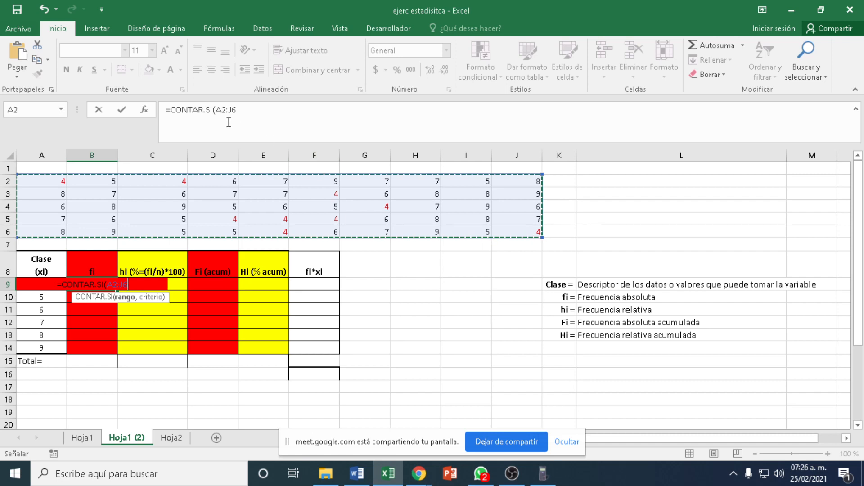
pyautogui.click(242, 114)
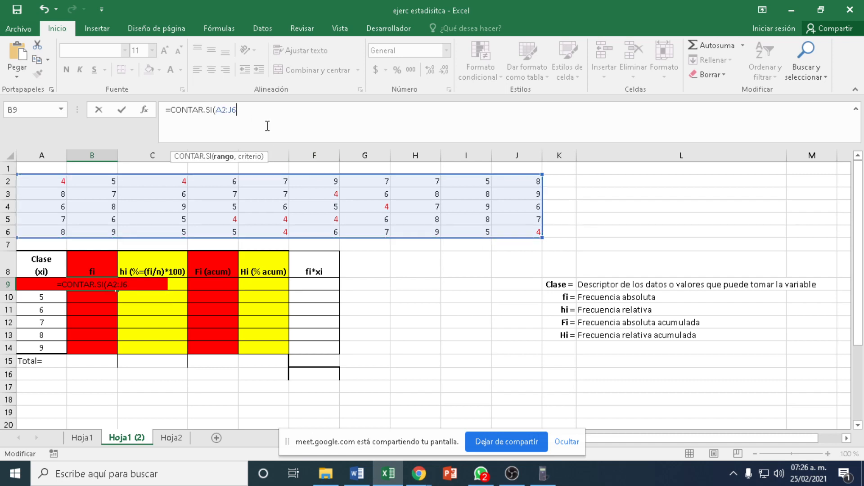
pyautogui.write(',')
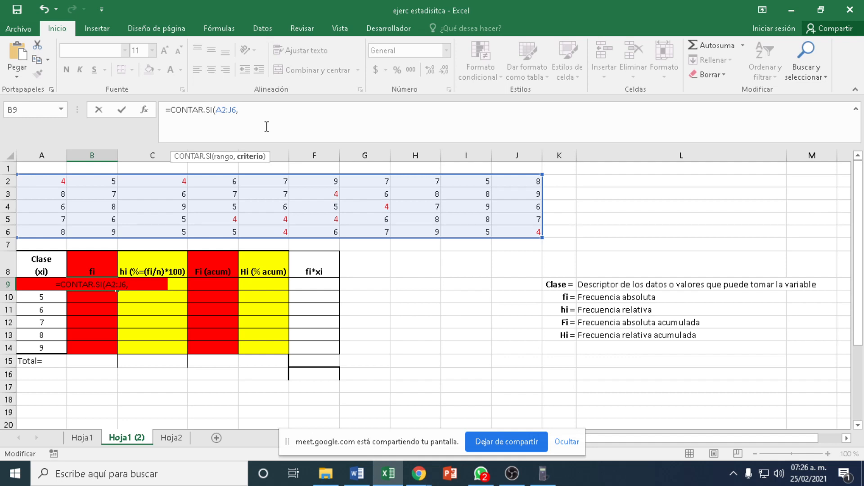
pyautogui.write('a9)')
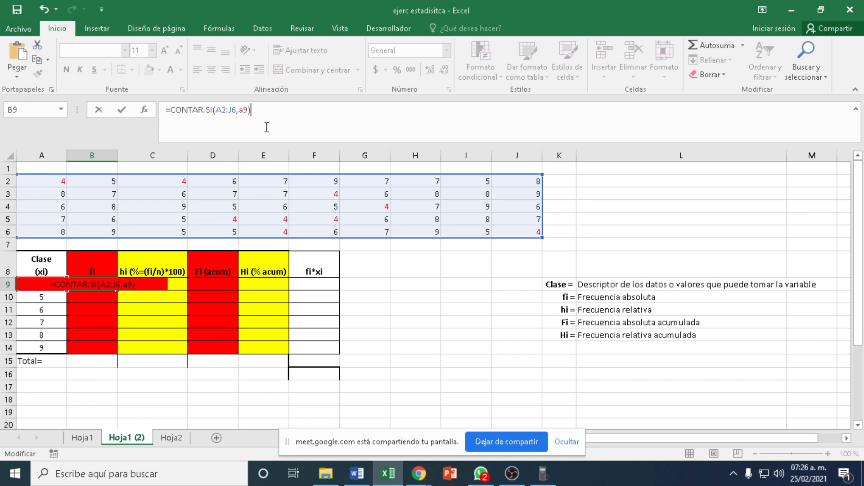
# Make both range references in the B9 formula absolute, as $A$2:$J$6, and enter the formula
pyautogui.click(217, 113)
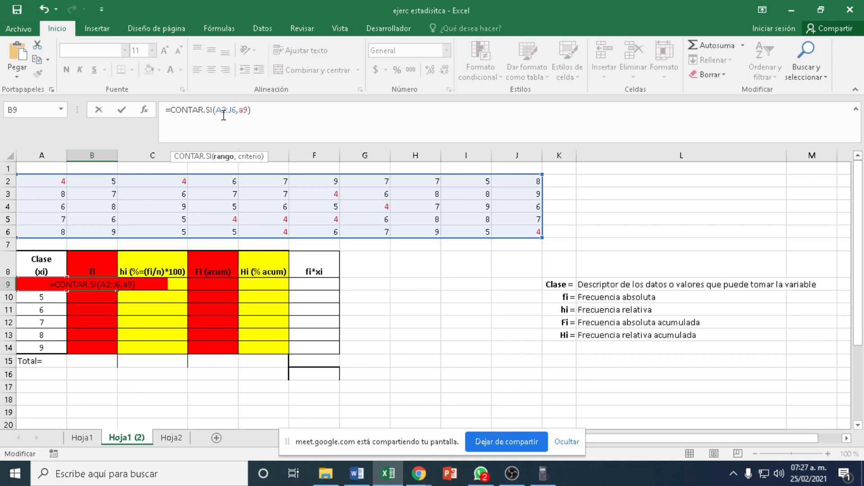
pyautogui.press('F4')
pyautogui.click(237, 125)
pyautogui.press('F4')
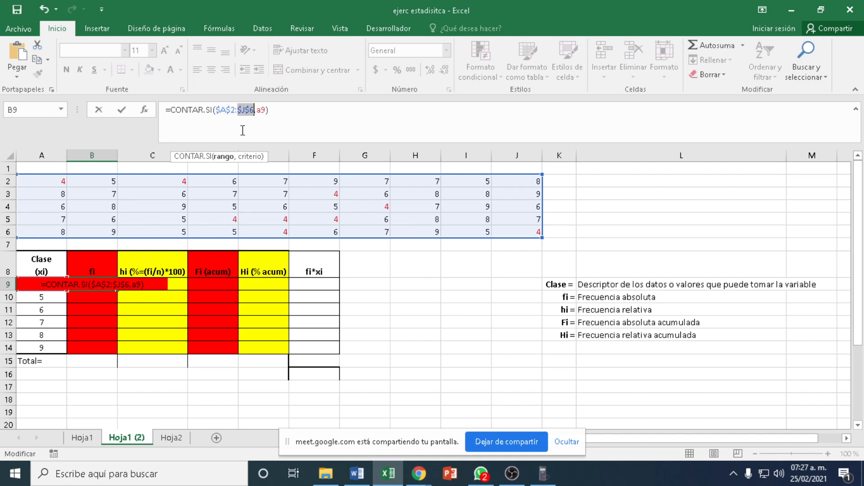
pyautogui.click(280, 114)
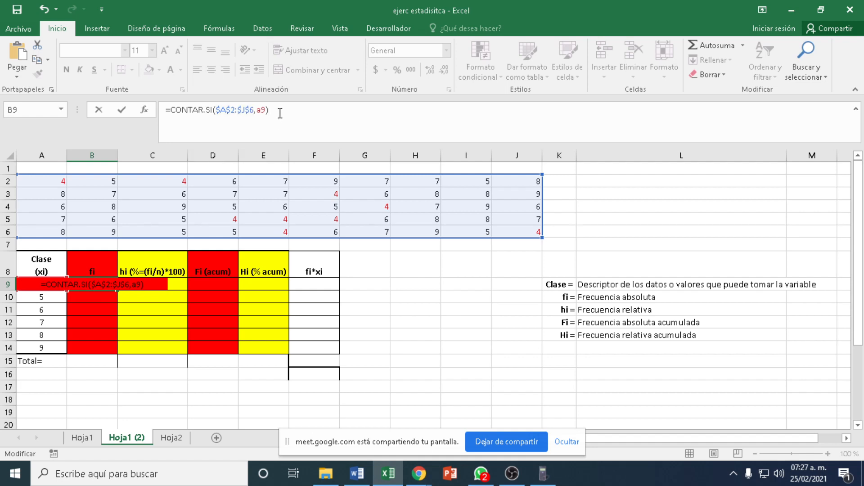
pyautogui.press('Return')
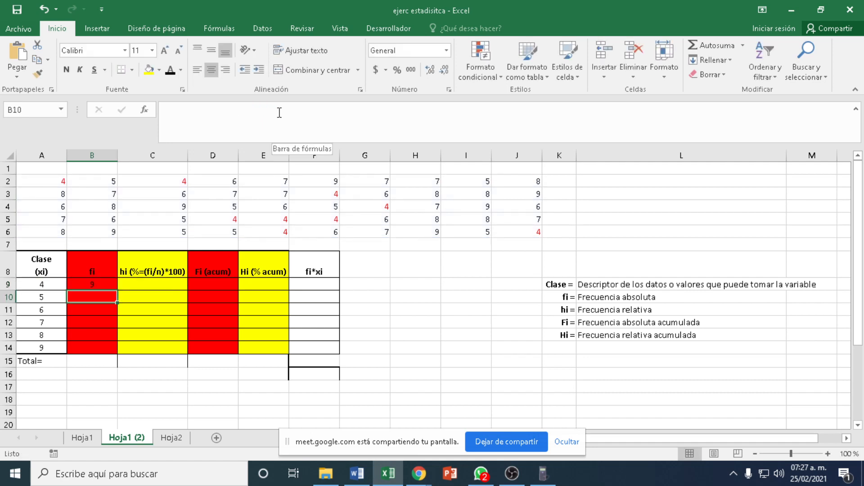
# Fill the B9 absolute frequency formula down through B14 for classes 5 to 9
pyautogui.click(105, 284)
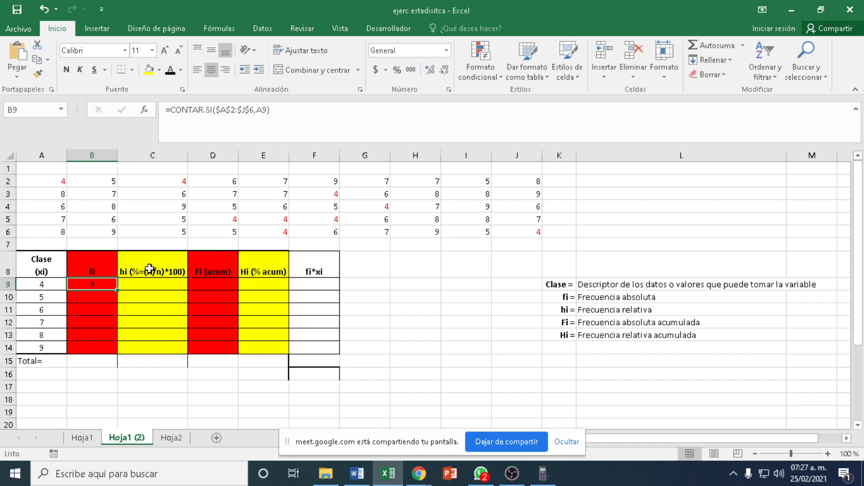
pyautogui.moveTo(118, 290); pyautogui.dragTo(118, 354)
pyautogui.click(151, 400)
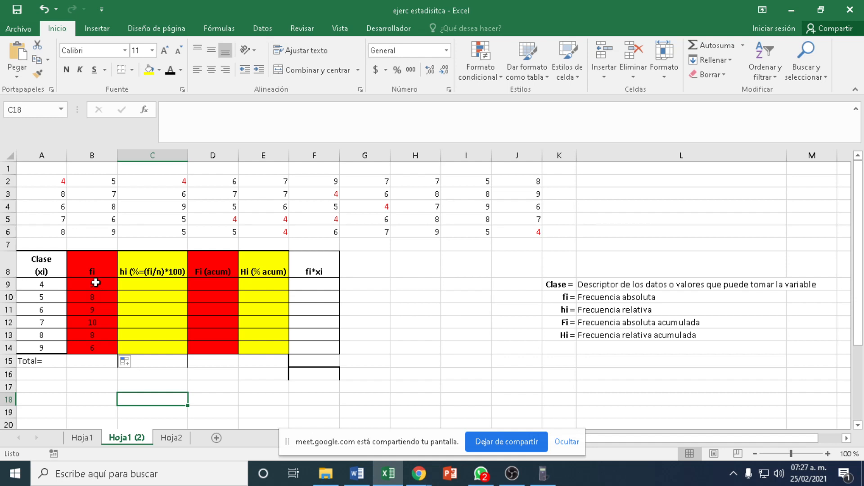
# Enter the relative frequency formula =(B9/50)*100 in C9 for class 4
pyautogui.click(152, 284)
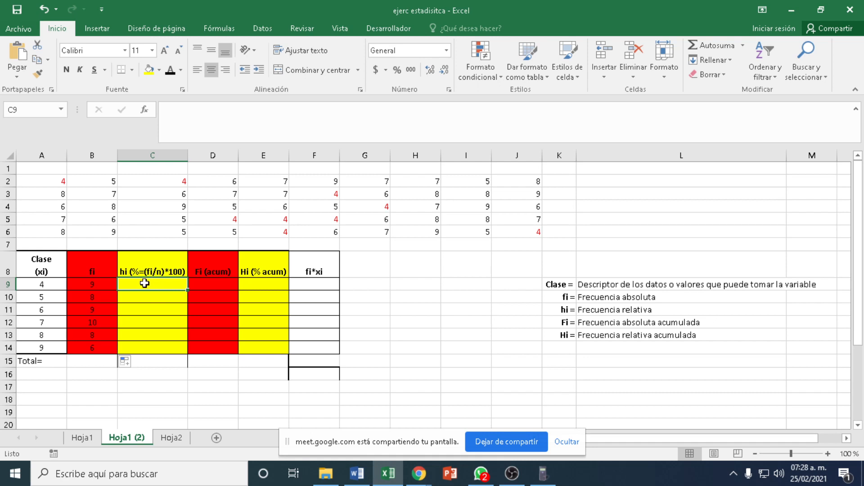
pyautogui.write('=')
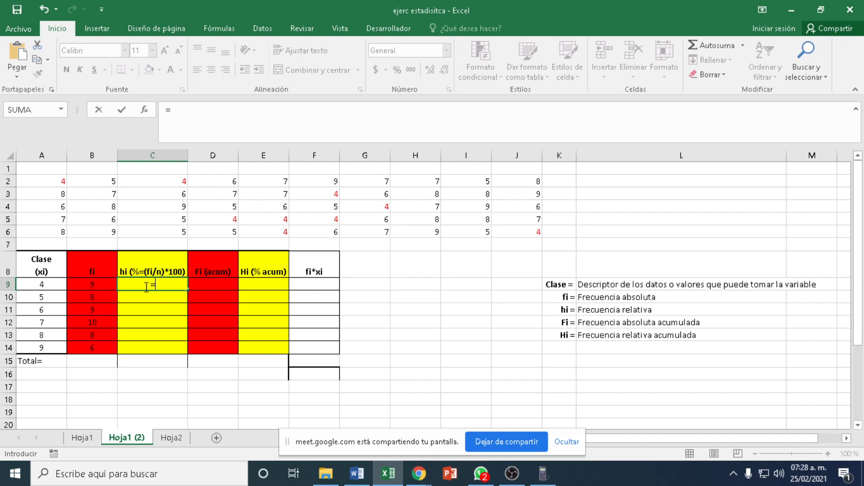
pyautogui.click(93, 284)
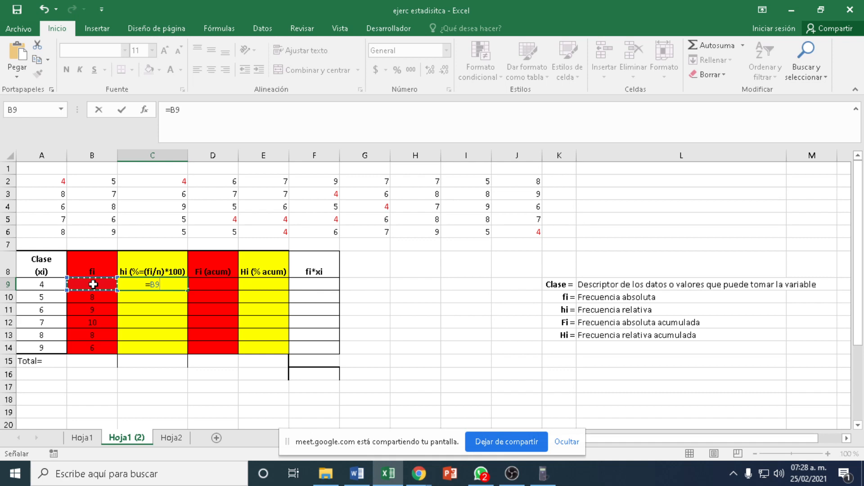
pyautogui.write('/')
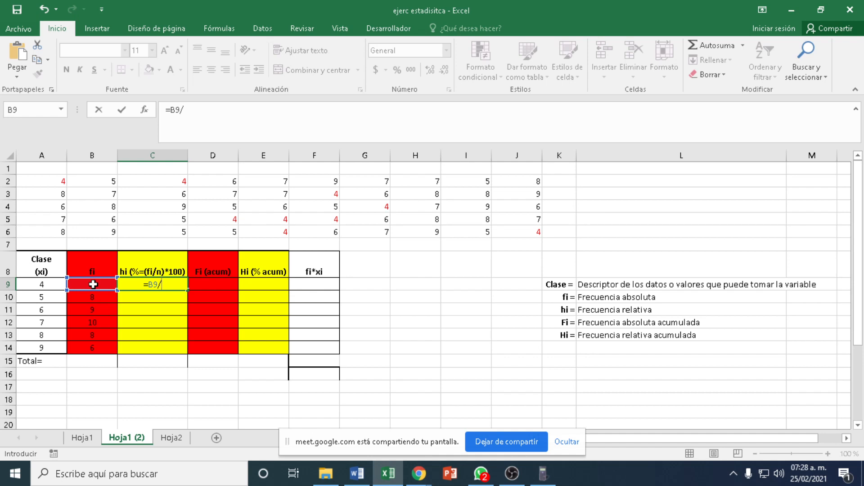
pyautogui.write('50')
pyautogui.click(159, 285)
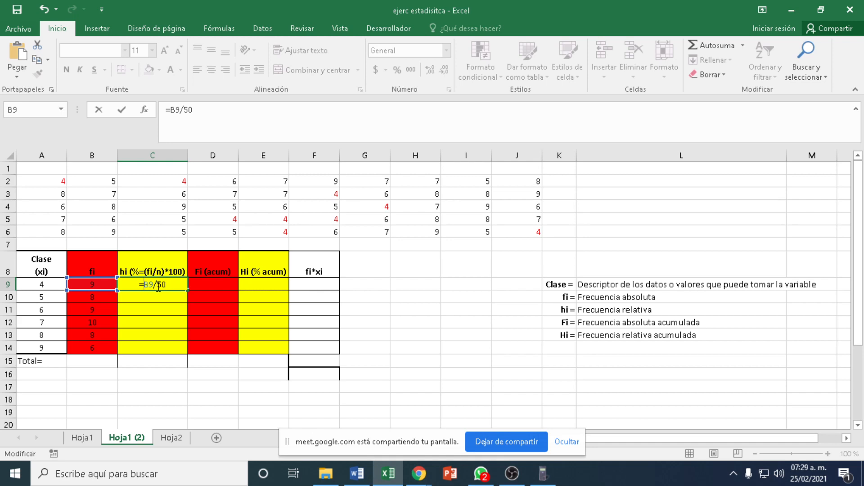
pyautogui.write('(B9/50)*')
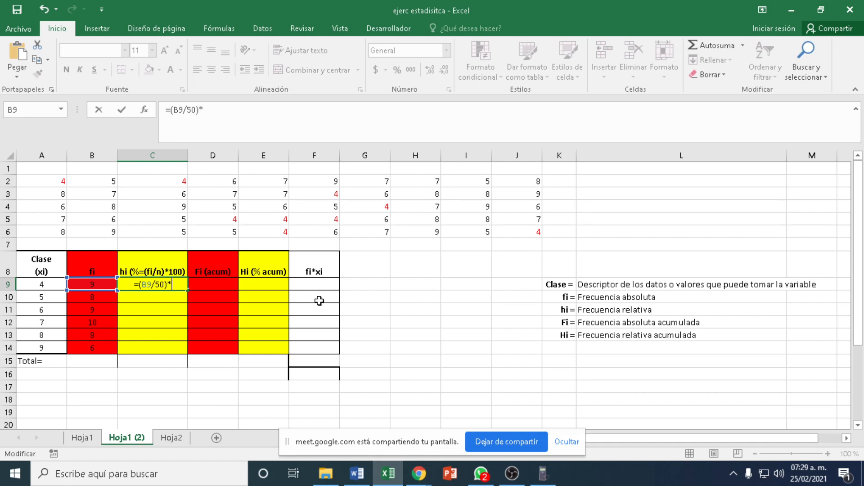
pyautogui.write('100')
pyautogui.press('Return')
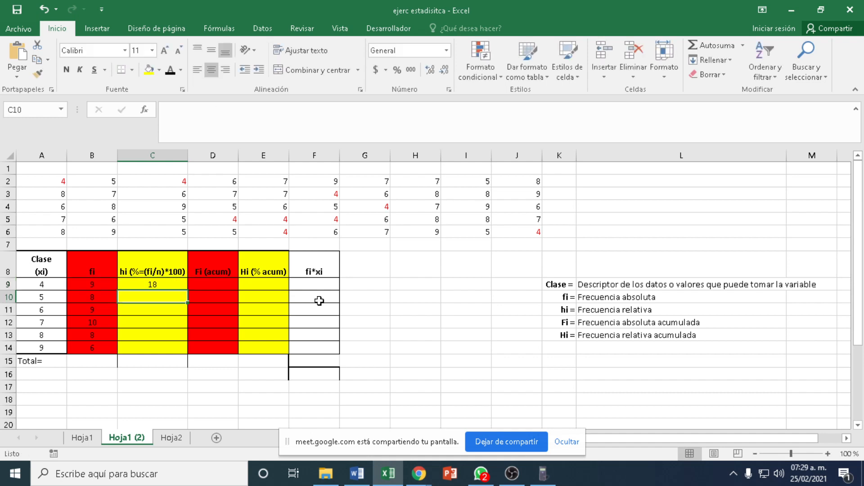
# Fill the C9 relative frequency formula down through C14 and check the formula in each filled cell
pyautogui.click(176, 287)
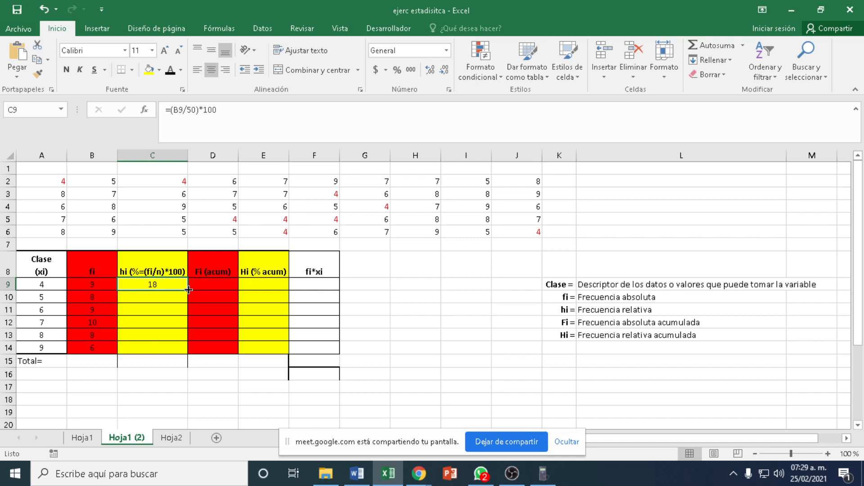
pyautogui.click(188, 290)
pyautogui.click(188, 291)
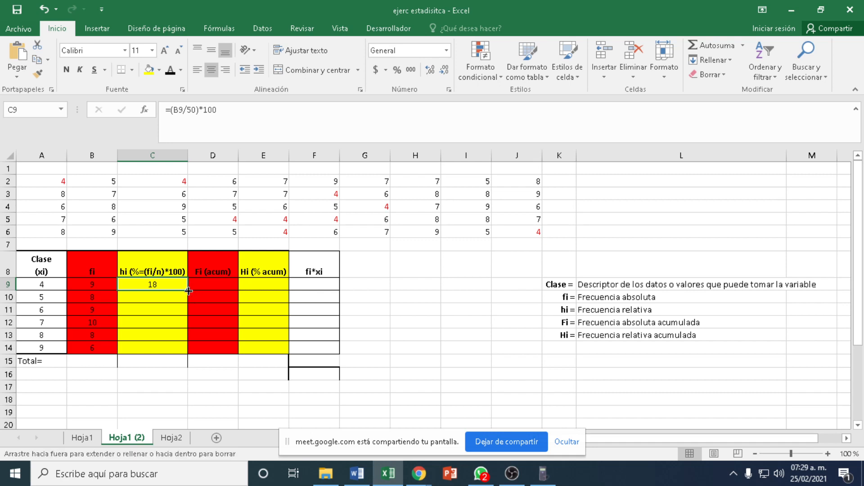
pyautogui.moveTo(188, 290); pyautogui.dragTo(180, 351)
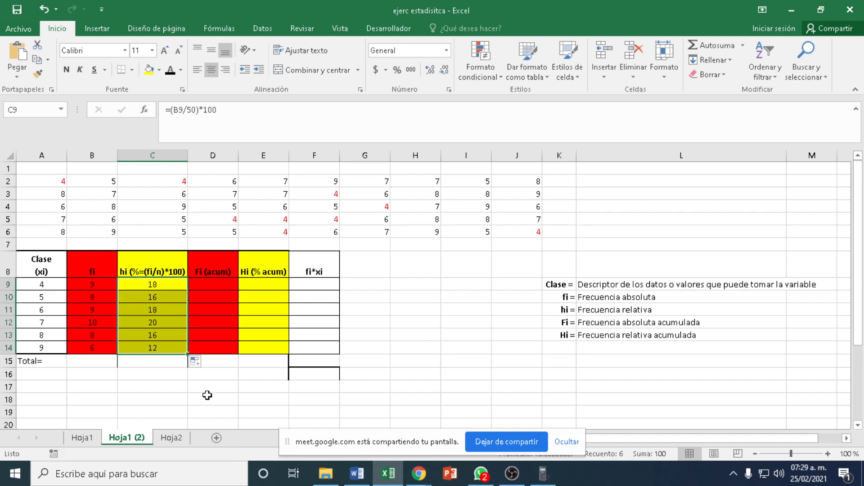
pyautogui.click(157, 385)
pyautogui.click(164, 286)
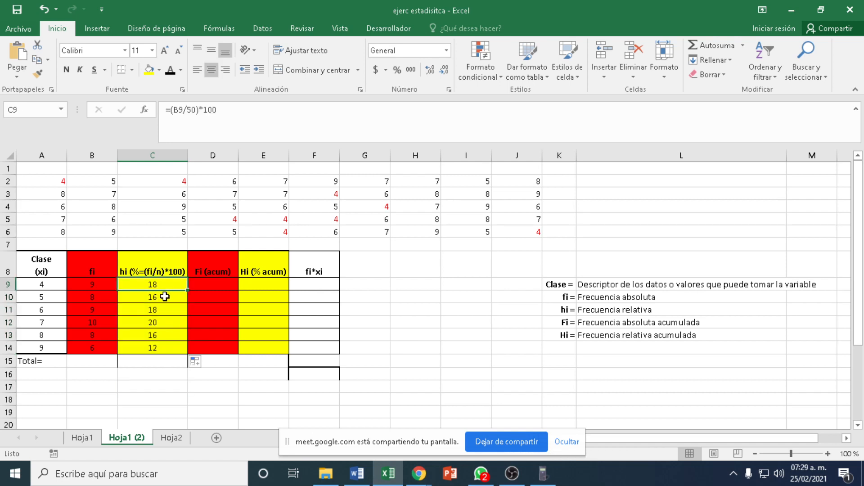
pyautogui.click(165, 297)
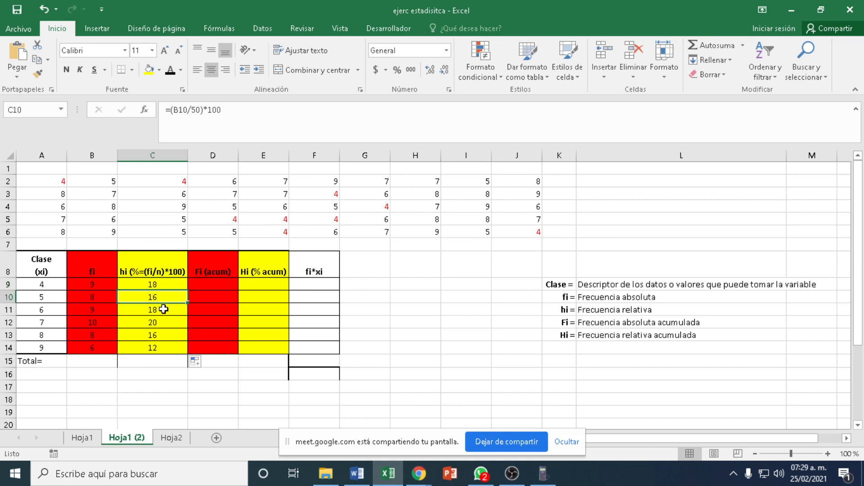
pyautogui.click(163, 310)
pyautogui.click(162, 322)
pyautogui.click(160, 332)
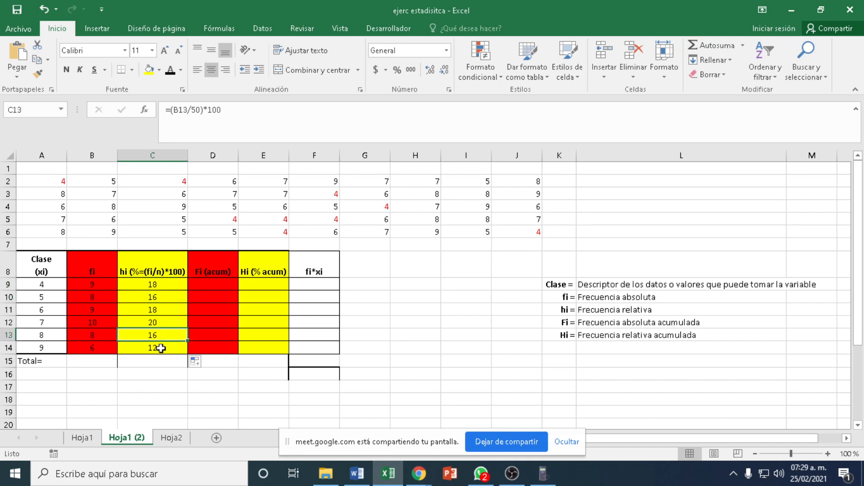
pyautogui.click(161, 348)
# Clear the relative frequency (hi) formulas from C9 through C14
pyautogui.click(159, 287)
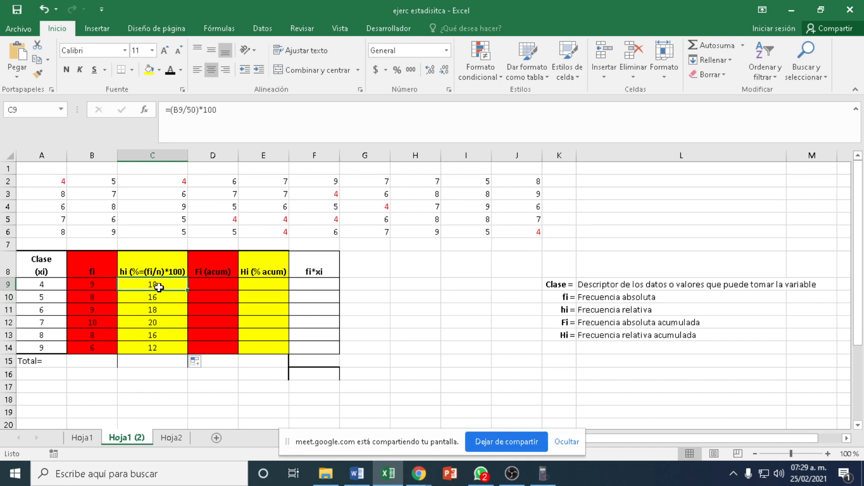
pyautogui.moveTo(162, 286); pyautogui.dragTo(158, 348)
pyautogui.press('Delete')
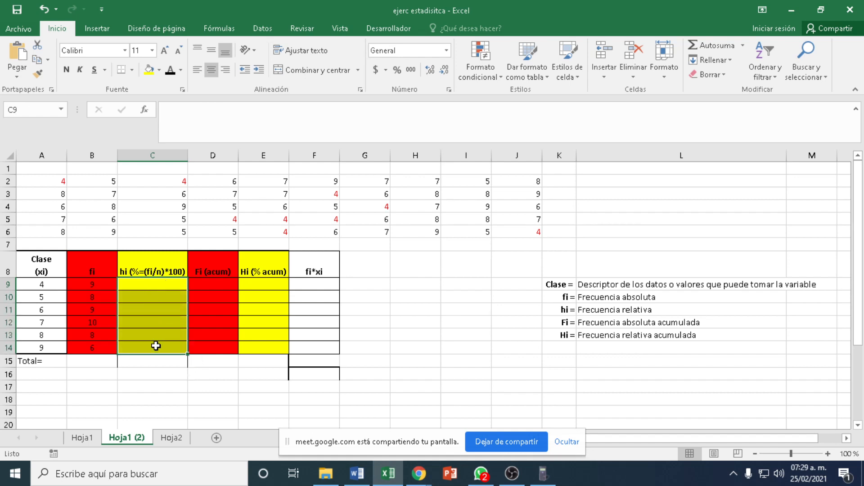
pyautogui.click(152, 374)
# Re-enter the relative frequency formula =(B9/50)*100 in the empty C9 cell for class 4
pyautogui.click(157, 291)
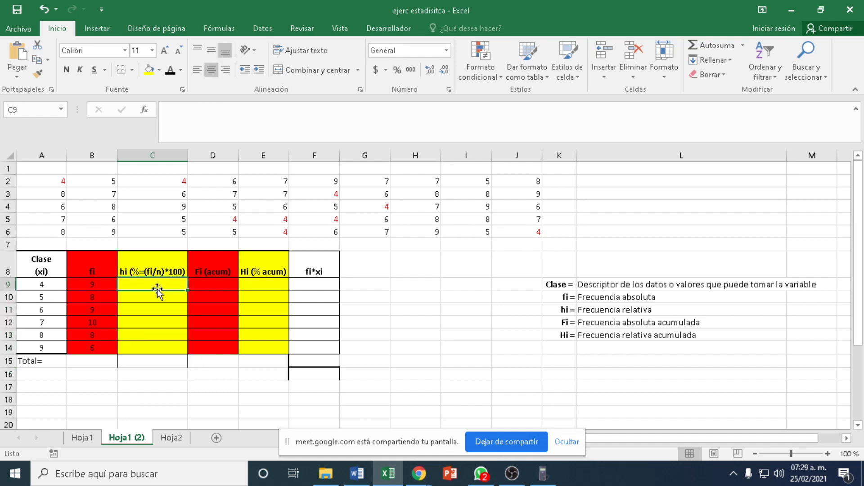
pyautogui.write('=')
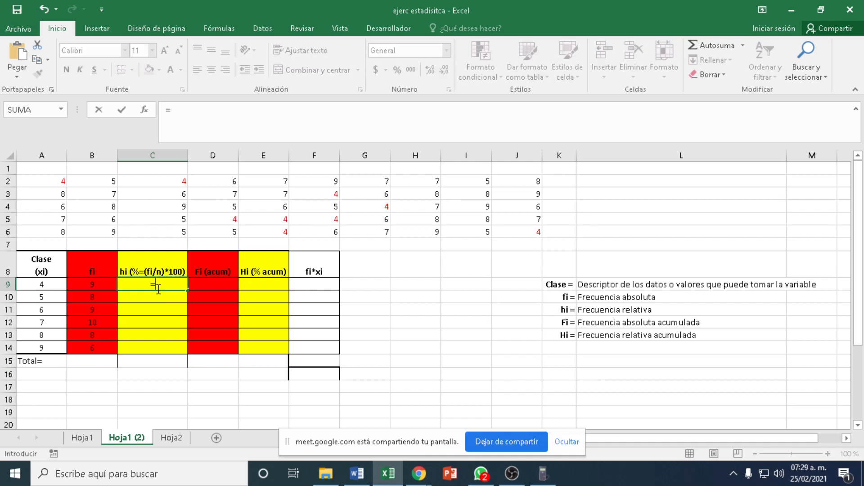
pyautogui.click(99, 284)
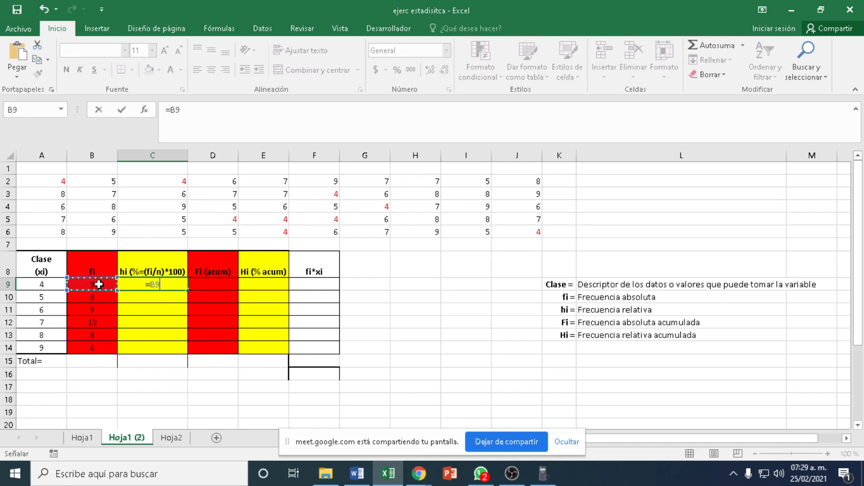
pyautogui.write('/')
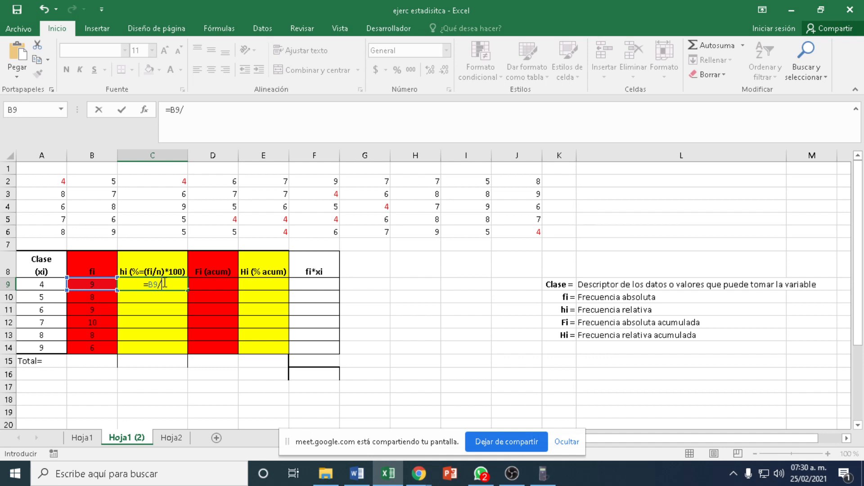
pyautogui.write('50')
pyautogui.click(164, 284)
pyautogui.write('(B9/50')
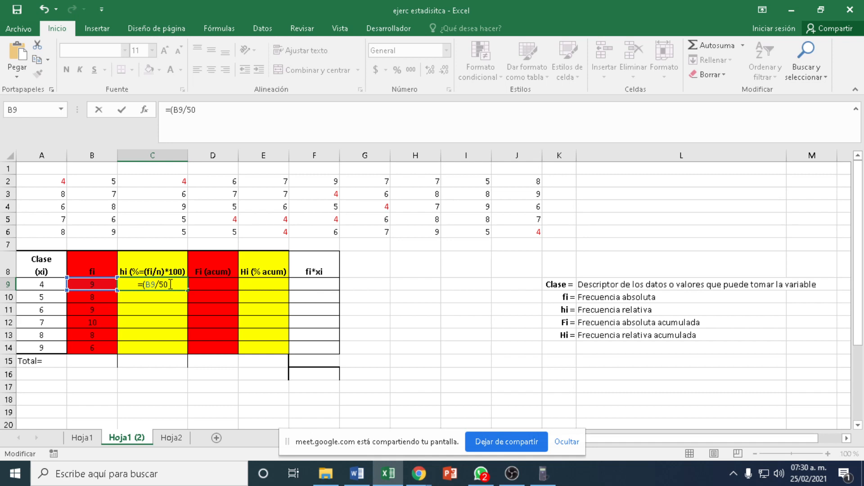
pyautogui.write(')*100')
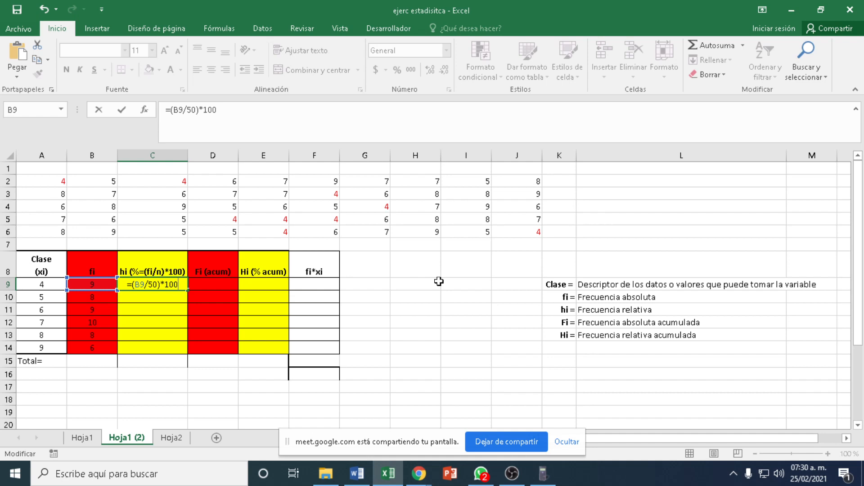
pyautogui.press('Return')
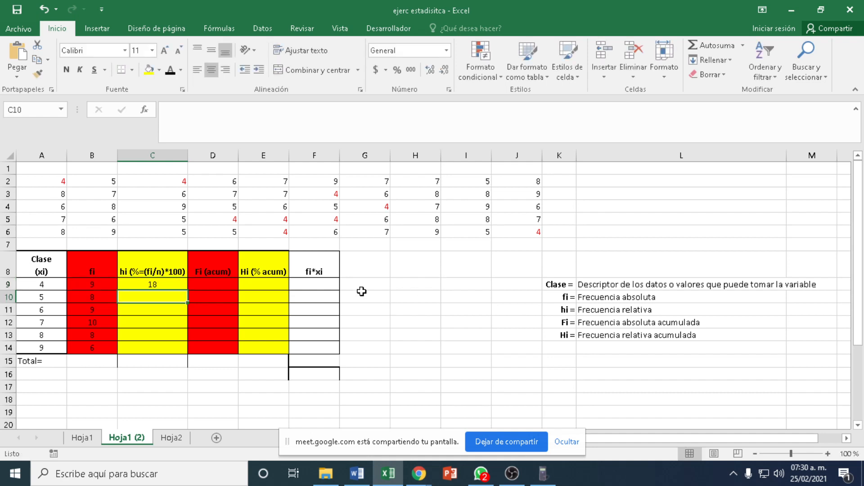
# Fill the relative frequency formula from C9 down to C14 to cover classes 5 to 9
pyautogui.click(156, 283)
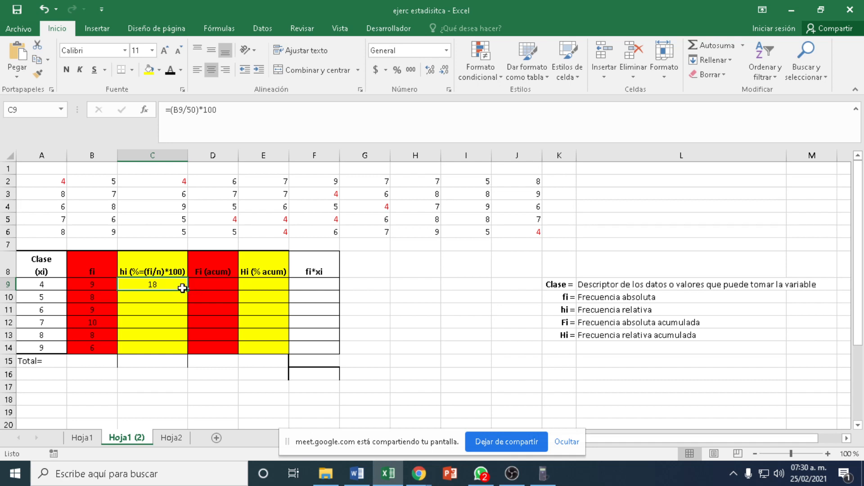
pyautogui.moveTo(187, 291)
pyautogui.mouseDown()
pyautogui.moveTo(179, 354)
pyautogui.moveTo(180, 289)
pyautogui.mouseUp()
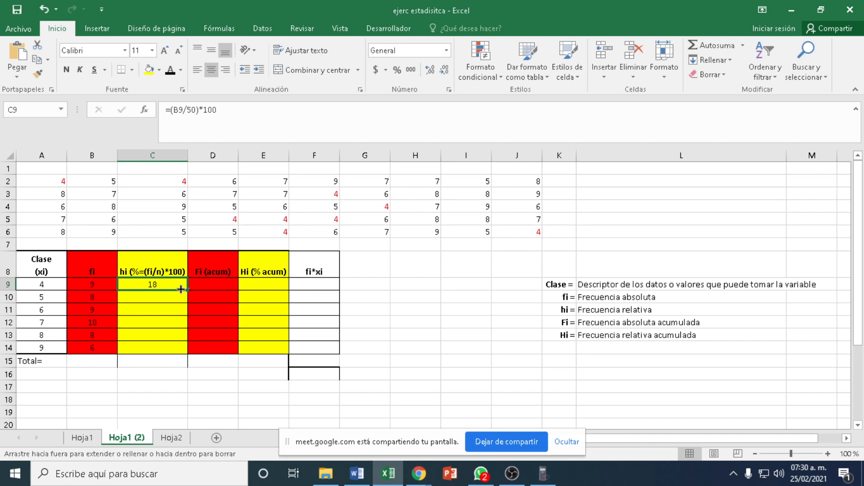
pyautogui.moveTo(180, 290); pyautogui.dragTo(180, 352)
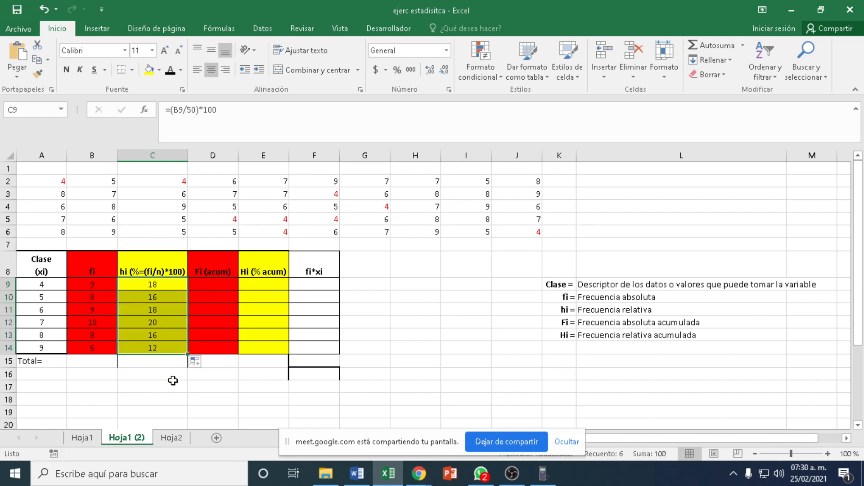
pyautogui.click(152, 377)
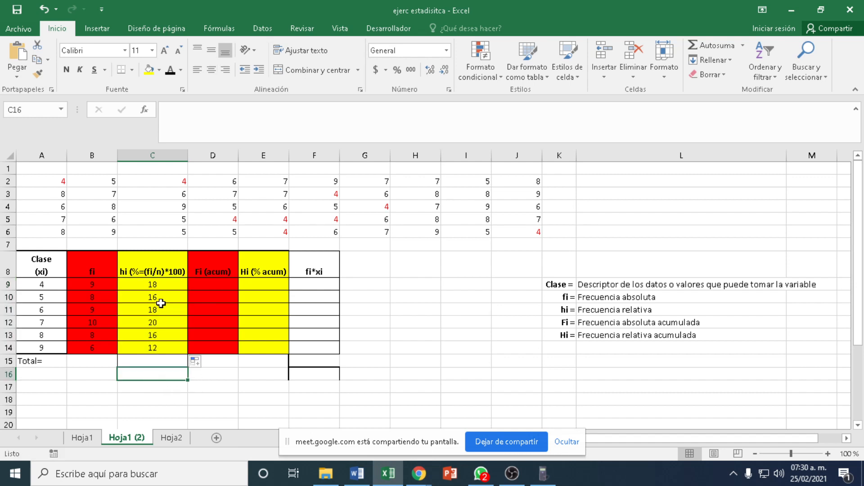
# Enter the formula =B9 in D9 as the first cumulative absolute frequency (Fi), for class 4
pyautogui.click(218, 285)
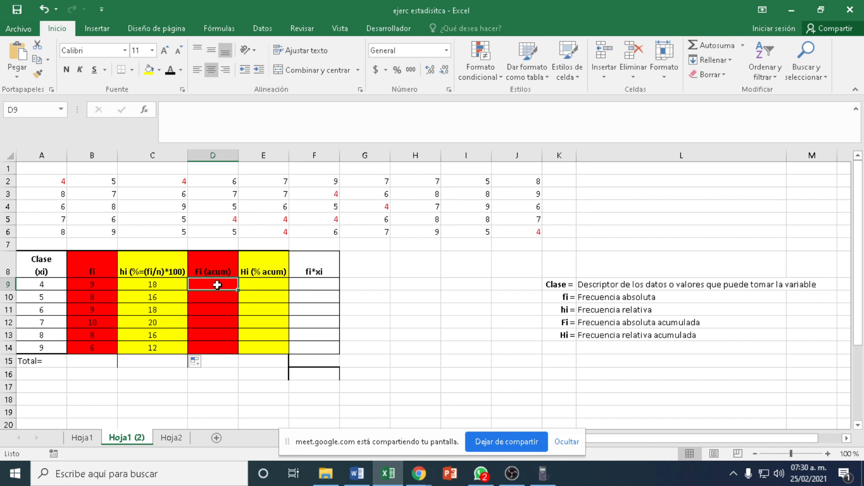
pyautogui.click(261, 283)
pyautogui.click(211, 283)
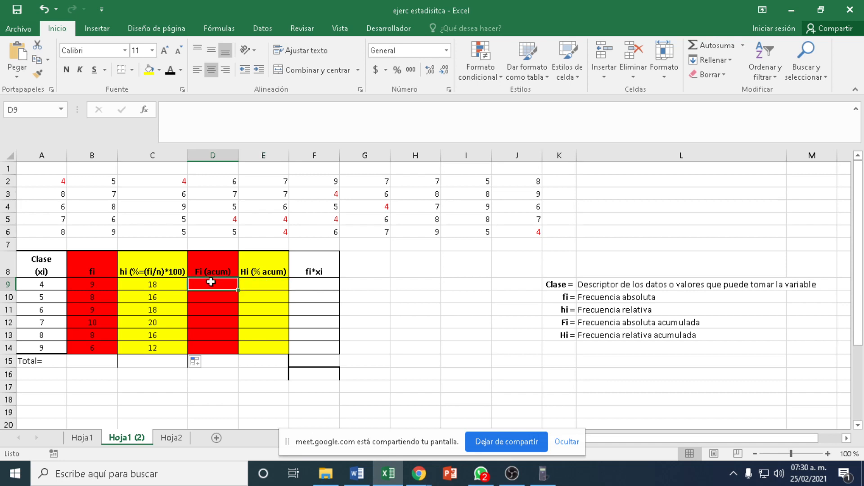
pyautogui.click(247, 282)
pyautogui.click(223, 282)
pyautogui.click(254, 285)
pyautogui.click(220, 283)
pyautogui.write('=')
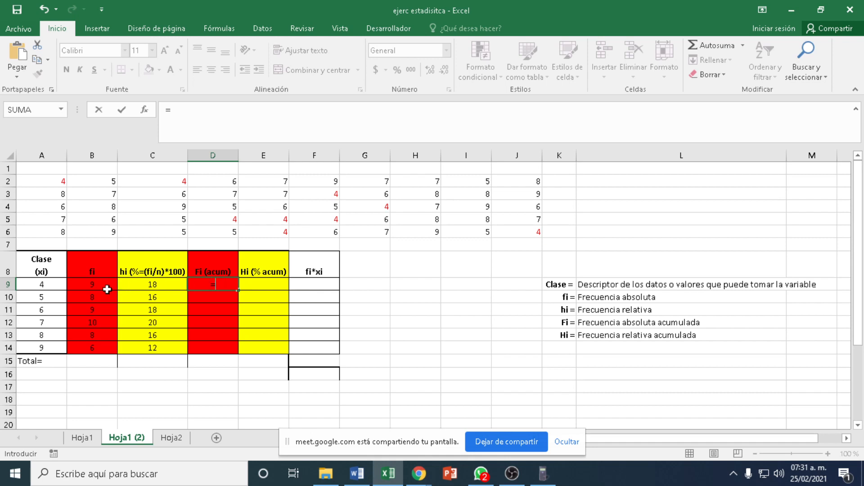
pyautogui.click(92, 284)
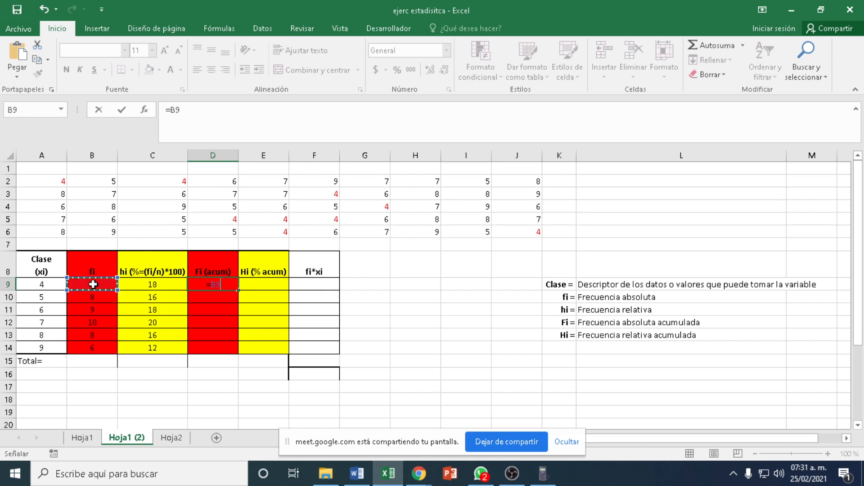
pyautogui.press('Return')
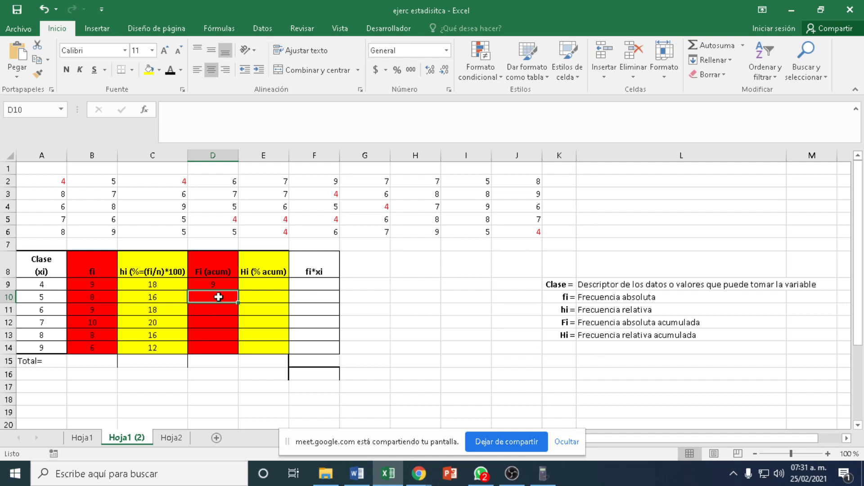
# Enter the cumulative absolute frequency formula =D9+B10 in D10 for class 5
pyautogui.write('=')
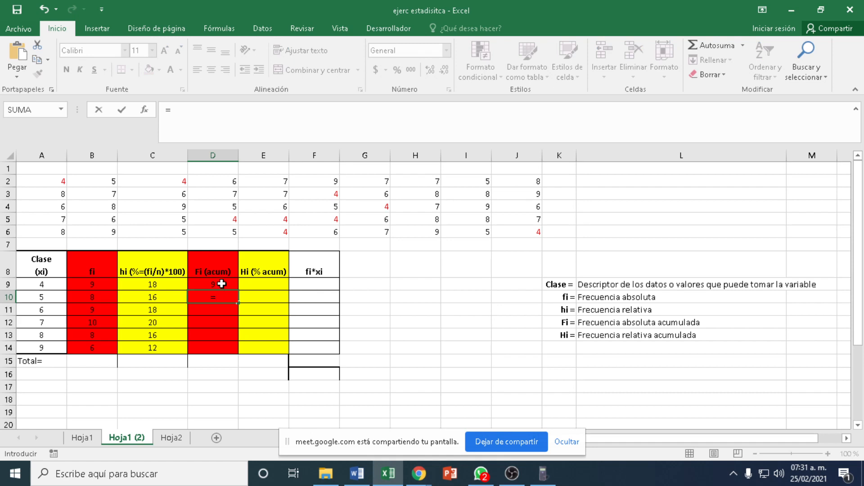
pyautogui.click(222, 284)
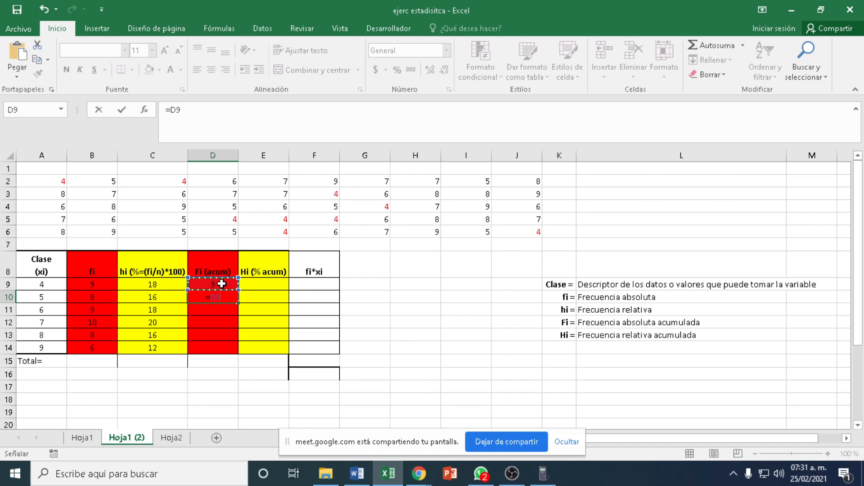
pyautogui.write('+')
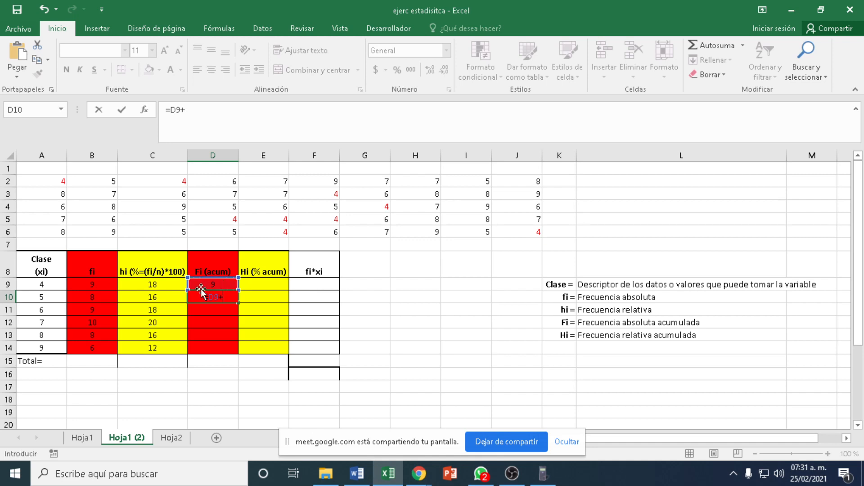
pyautogui.click(88, 297)
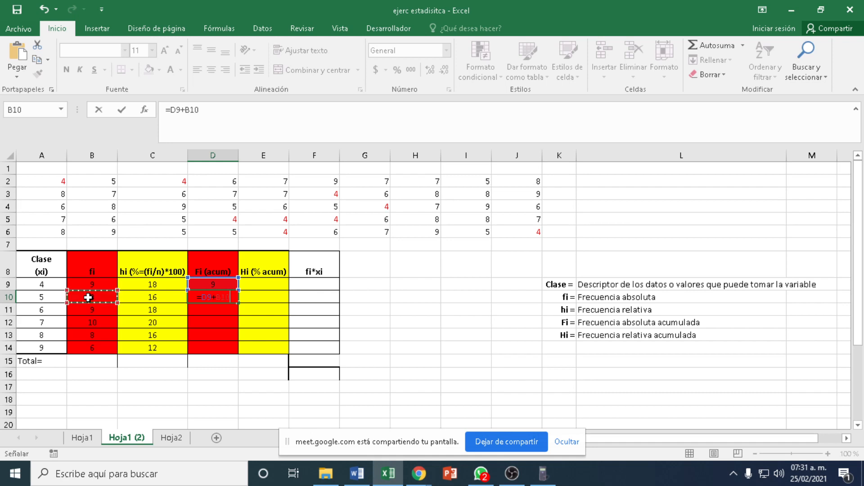
pyautogui.press('Return')
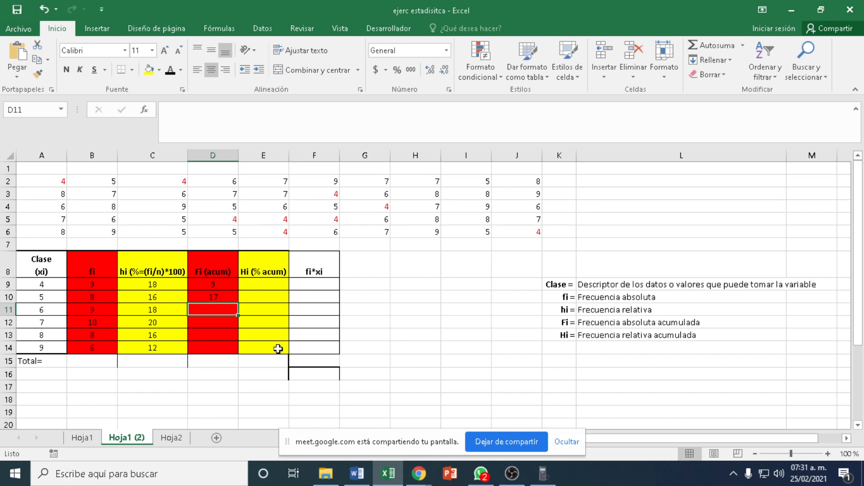
# Fill the D10 cumulative absolute frequency formula down through D14 for classes 6 to 9
pyautogui.click(221, 297)
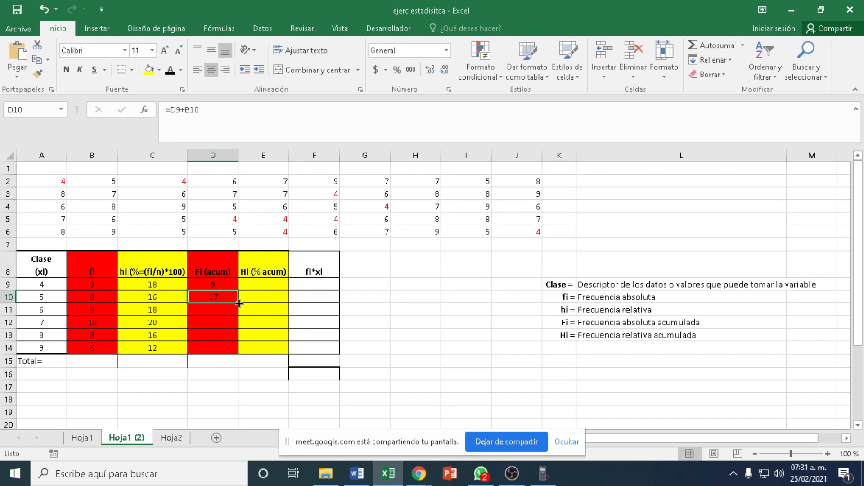
pyautogui.moveTo(239, 302); pyautogui.dragTo(240, 357)
pyautogui.click(245, 402)
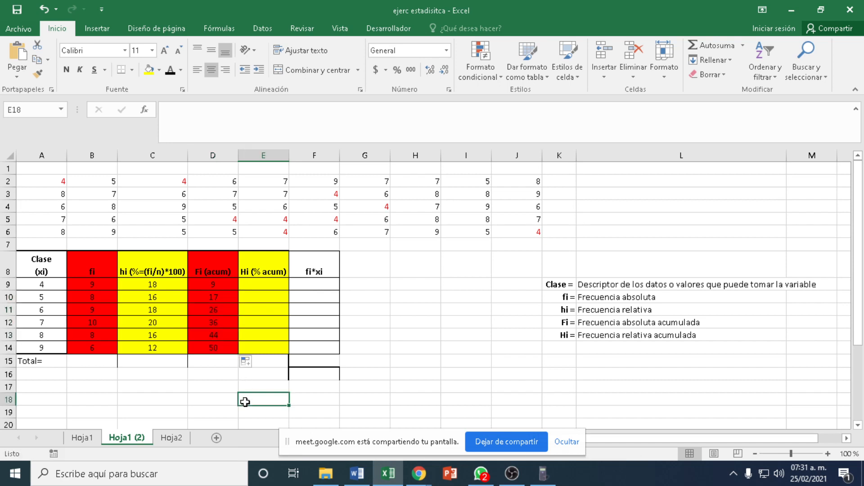
# Enter the formula =C9 in E9 as the first cumulative relative frequency (Hi), for class 4
pyautogui.click(269, 286)
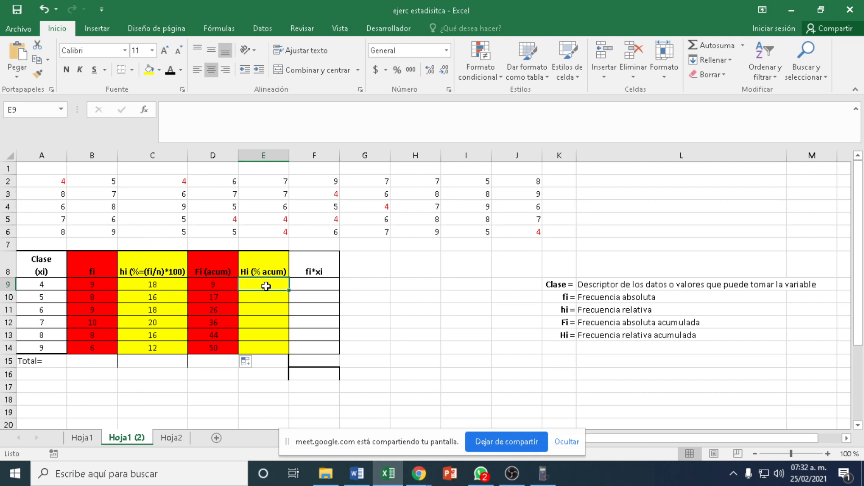
pyautogui.write('=')
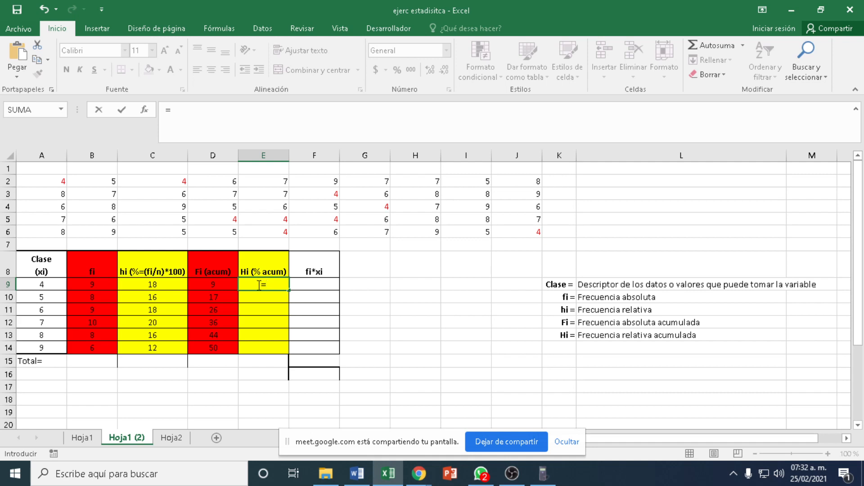
pyautogui.click(157, 287)
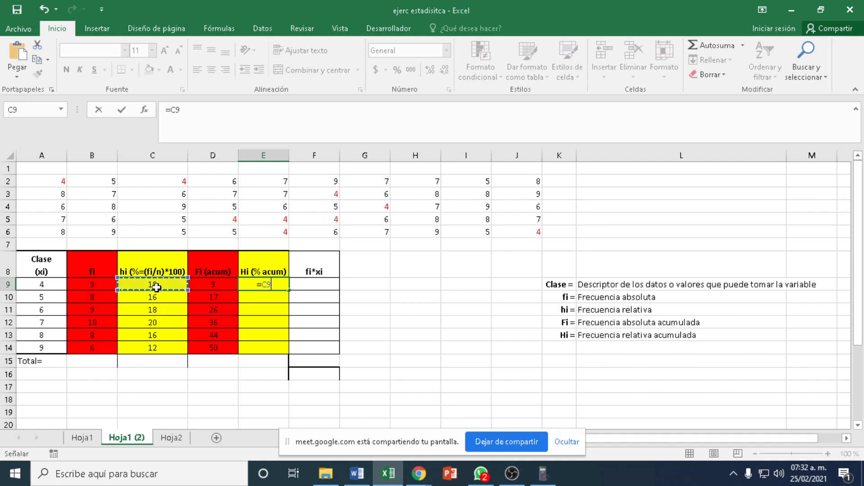
pyautogui.press('Return')
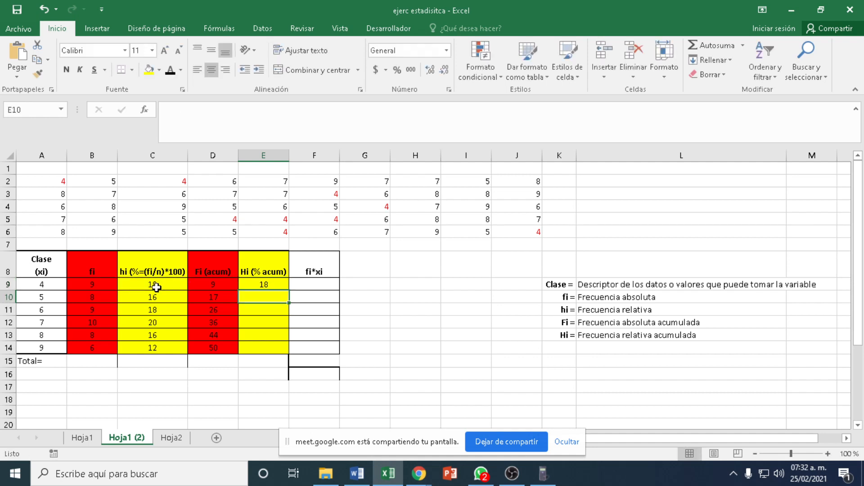
# Enter the cumulative relative frequency formula =E9+C10 in E10 for class 5
pyautogui.write('=')
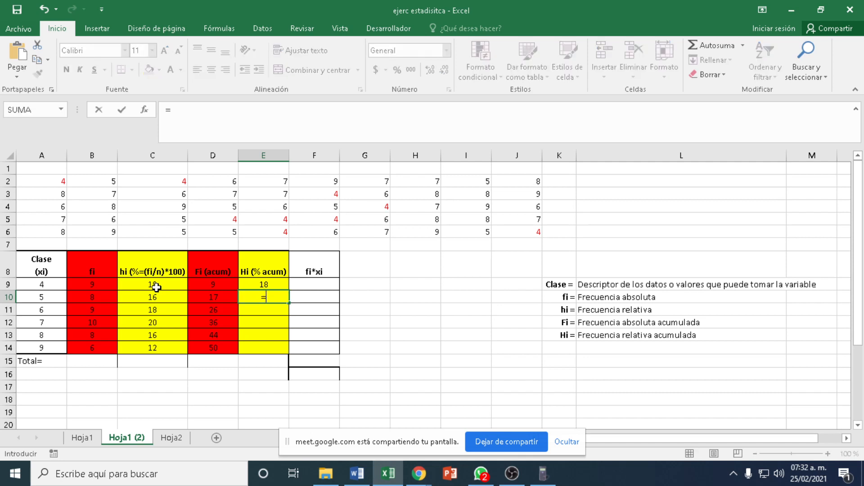
pyautogui.click(274, 284)
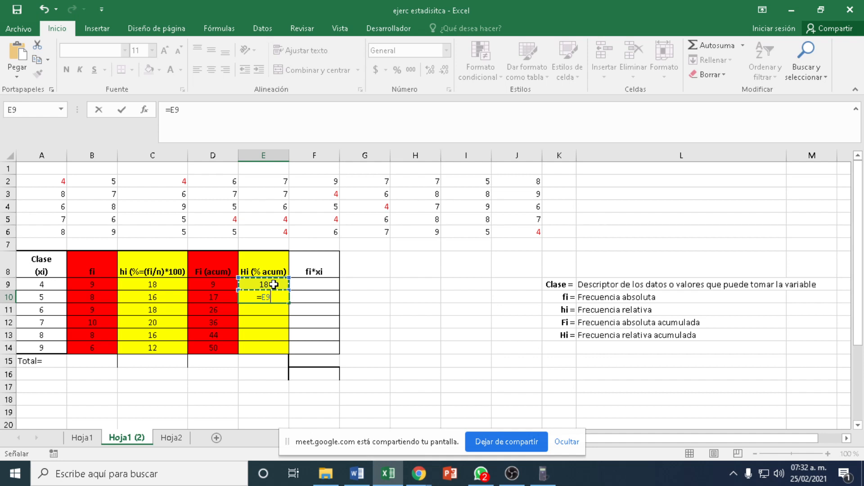
pyautogui.write('+')
pyautogui.click(164, 295)
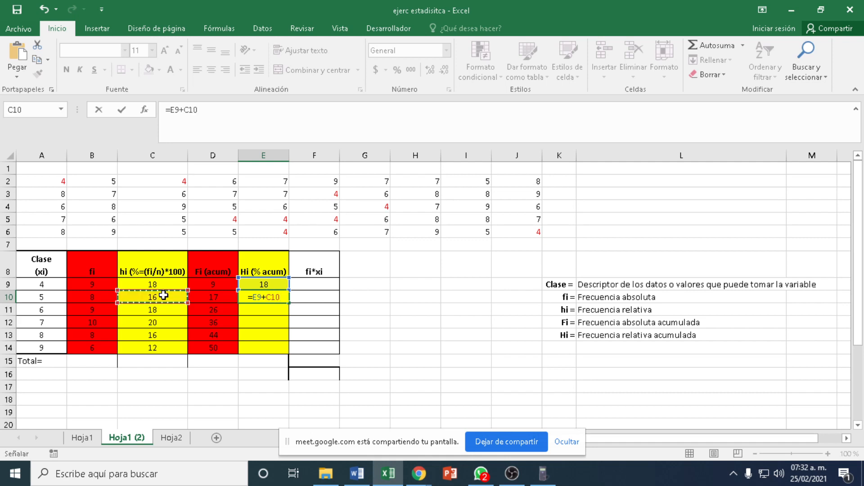
pyautogui.press('Return')
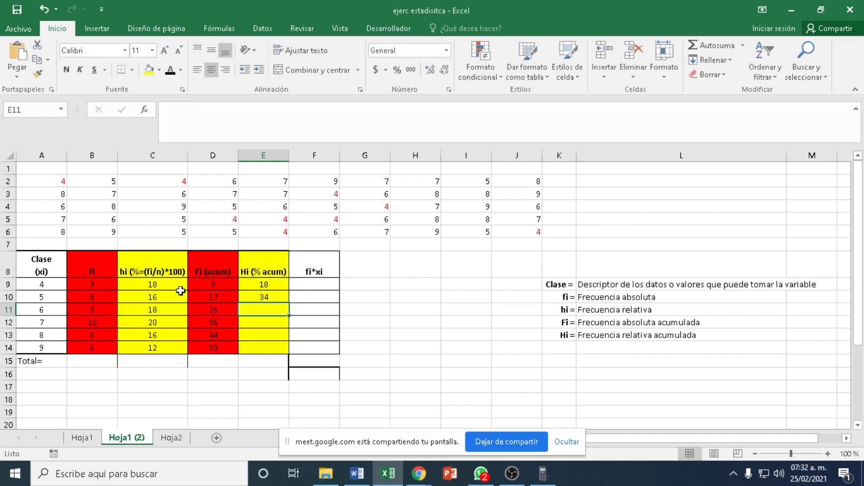
# Fill the E10 cumulative relative frequency formula down through E14 for classes 6 to 9
pyautogui.click(282, 296)
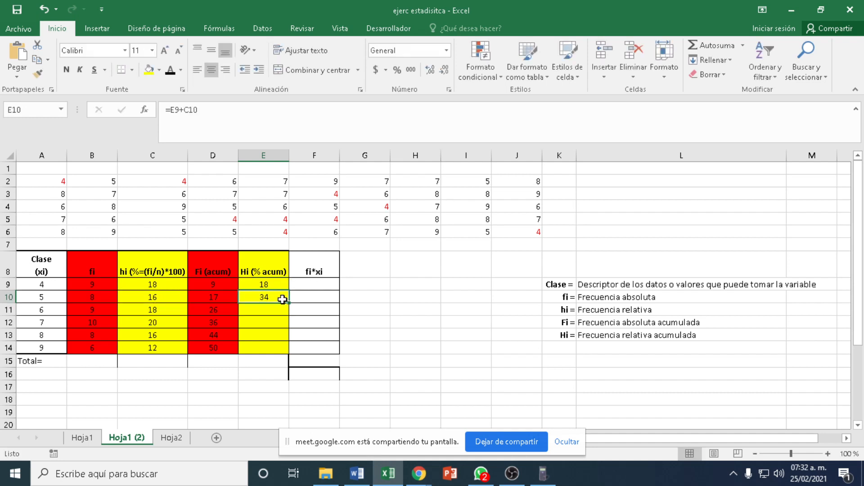
pyautogui.click(275, 284)
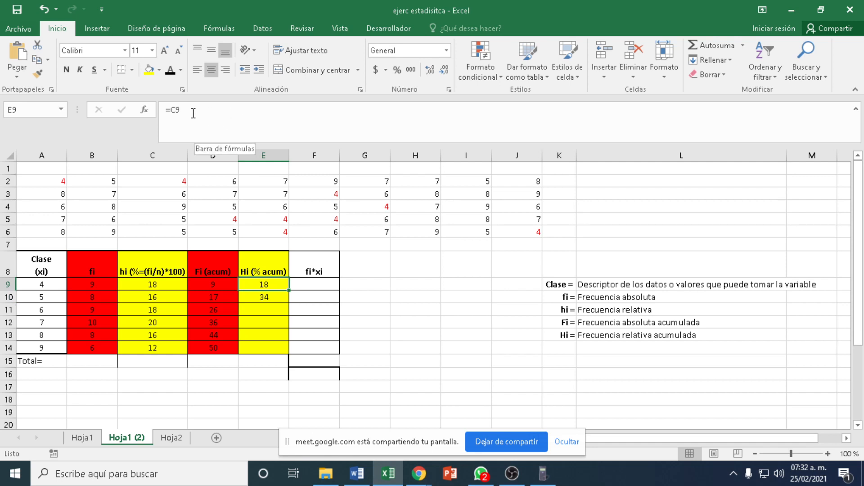
pyautogui.click(270, 296)
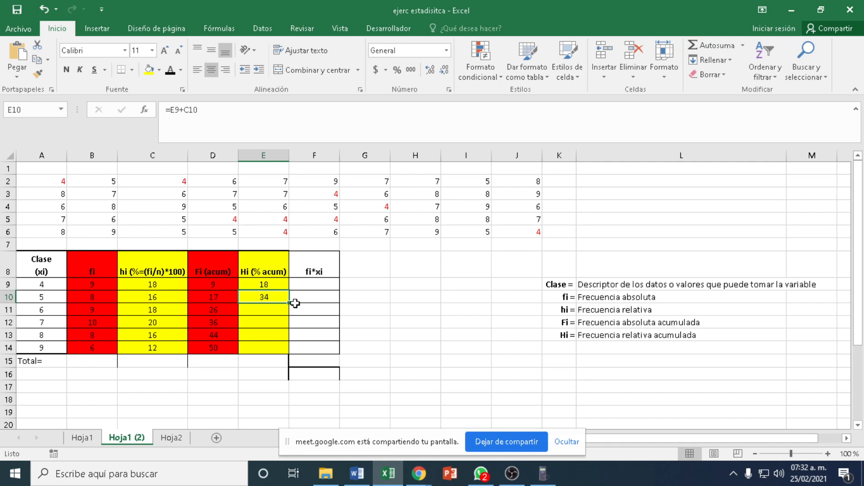
pyautogui.moveTo(289, 303); pyautogui.dragTo(282, 355)
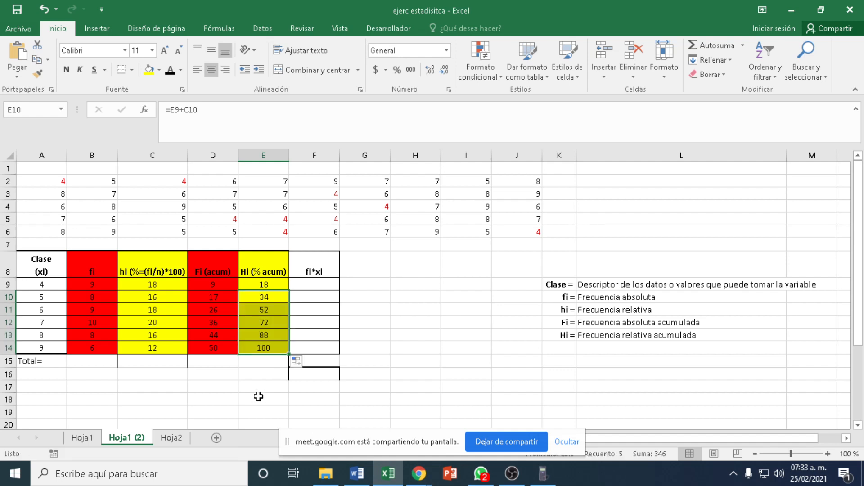
pyautogui.click(261, 395)
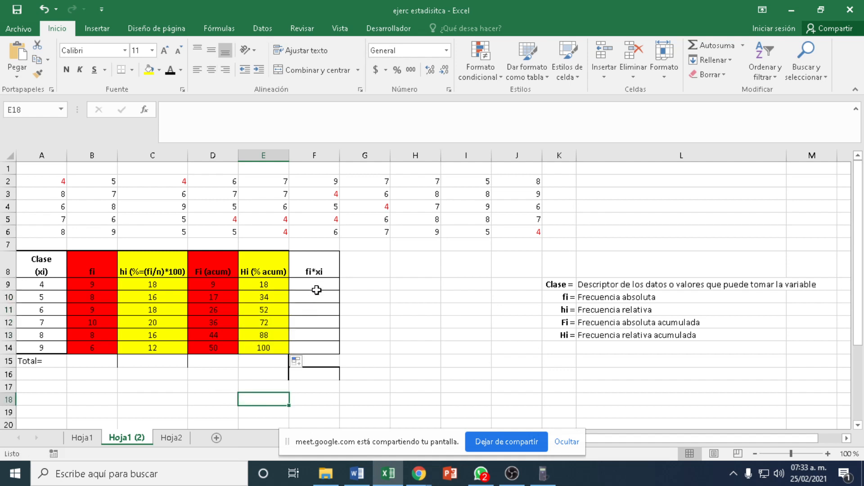
# Enter the formula =B9*A9 in F9 to compute fi*xi for class 4
pyautogui.click(337, 286)
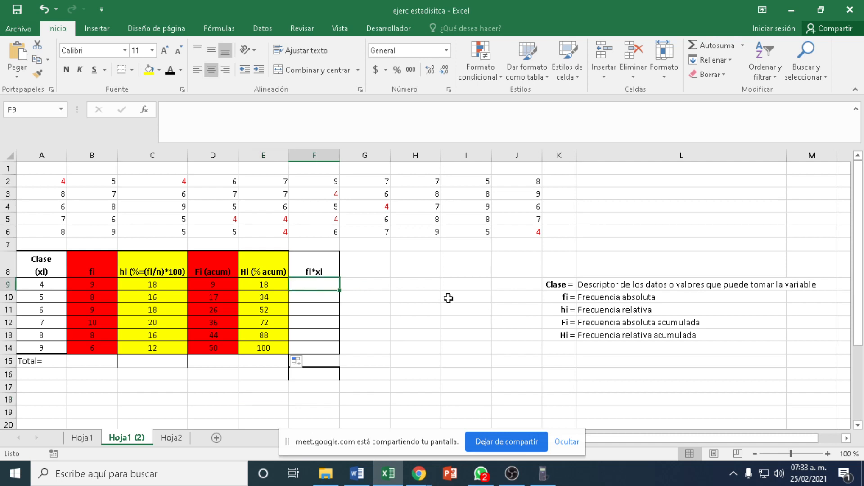
pyautogui.click(315, 271)
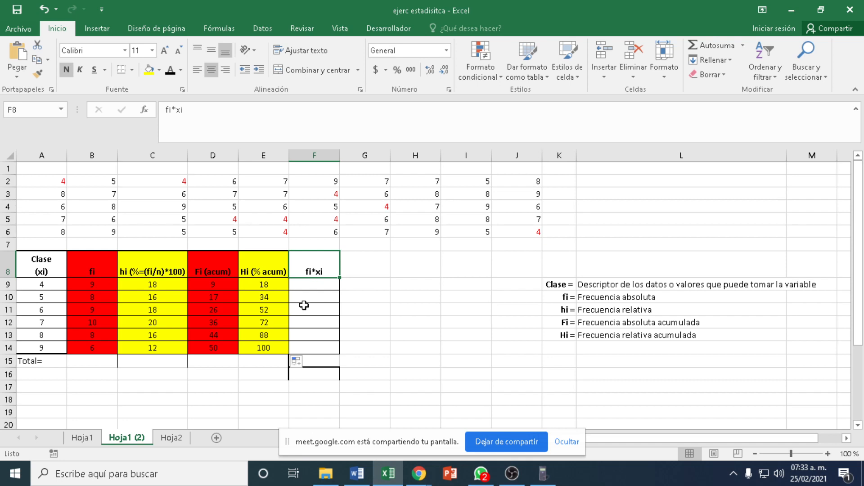
pyautogui.click(321, 286)
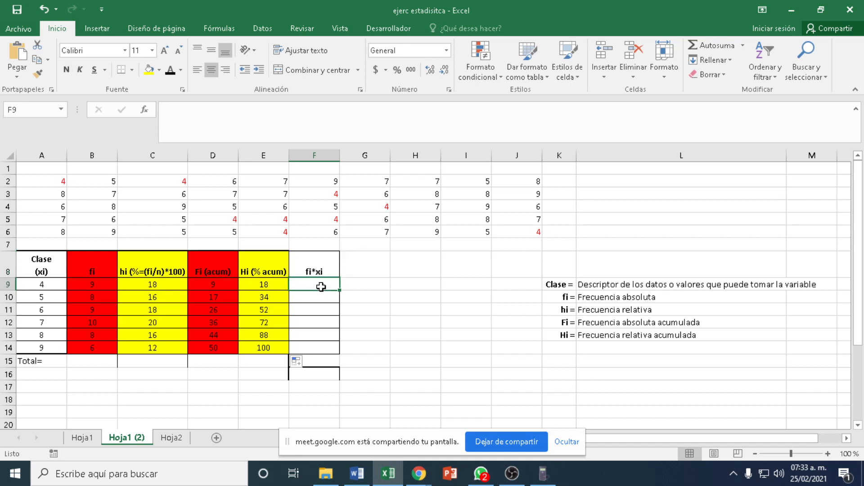
pyautogui.click(102, 282)
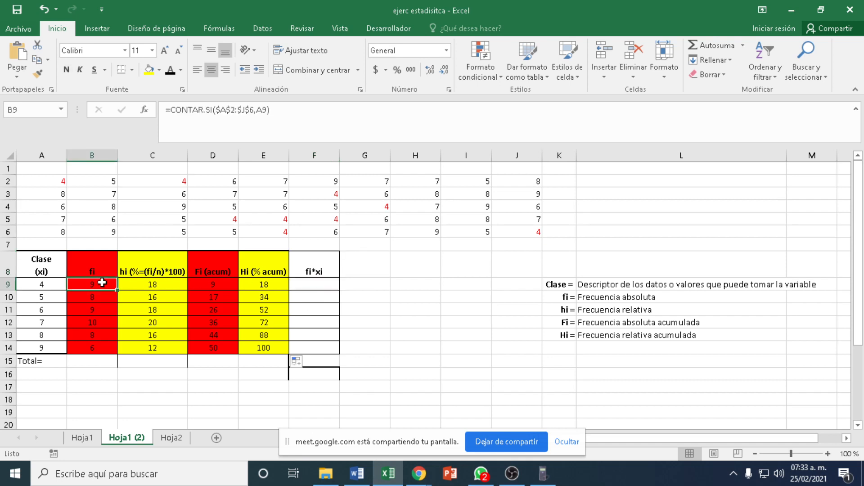
pyautogui.click(42, 285)
pyautogui.click(308, 283)
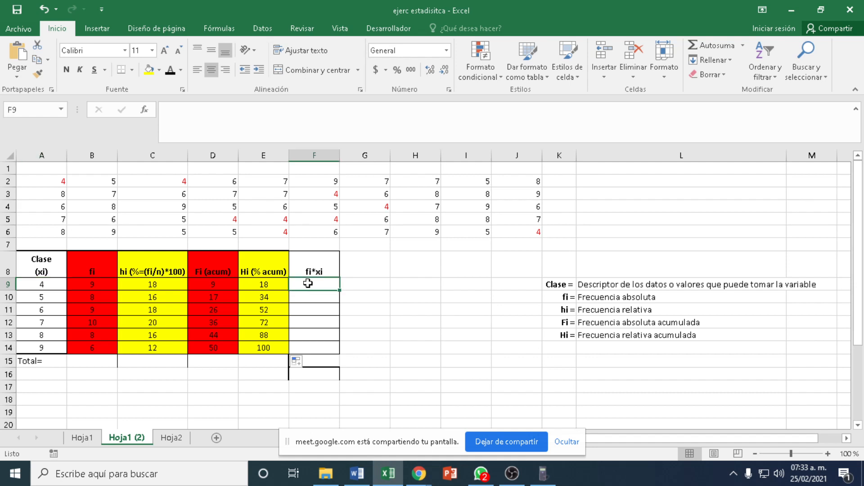
pyautogui.write('=')
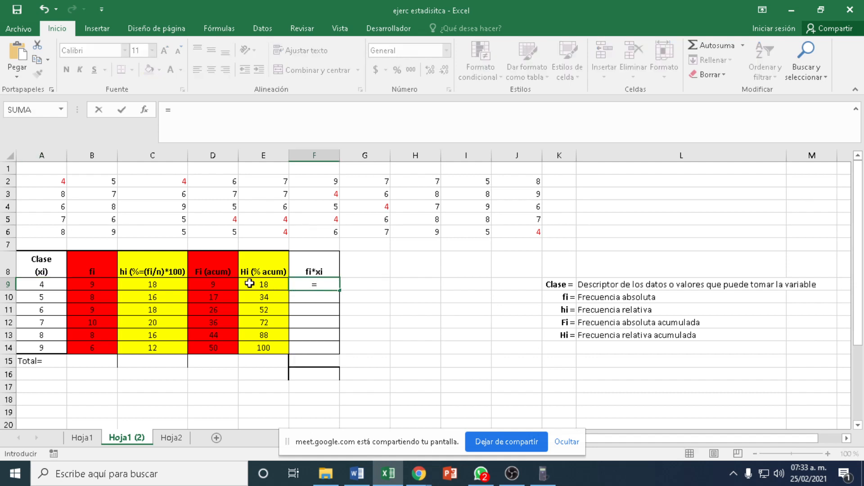
pyautogui.click(93, 283)
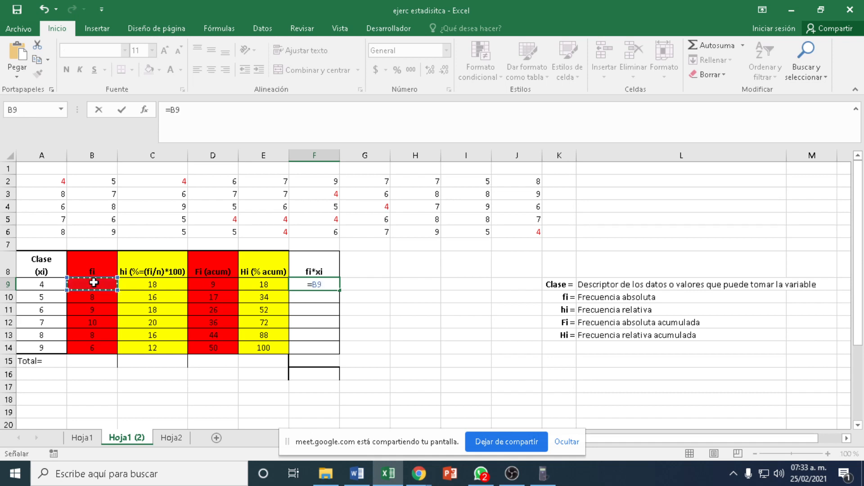
pyautogui.write('*')
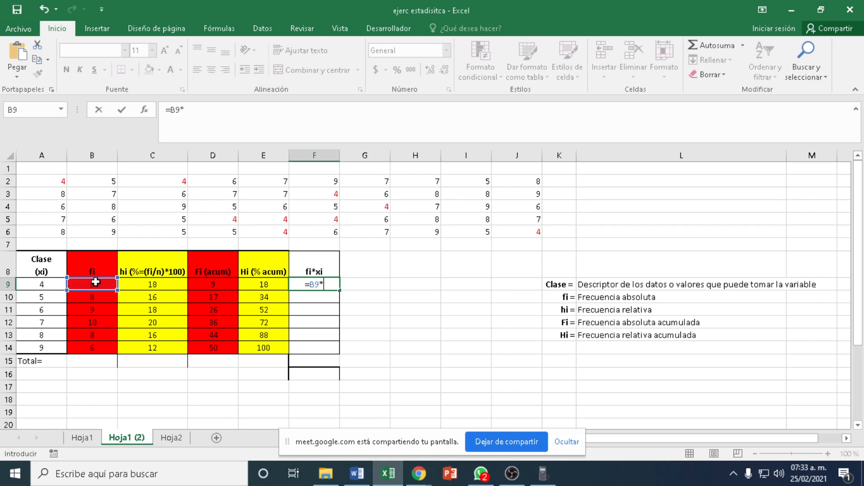
pyautogui.click(40, 283)
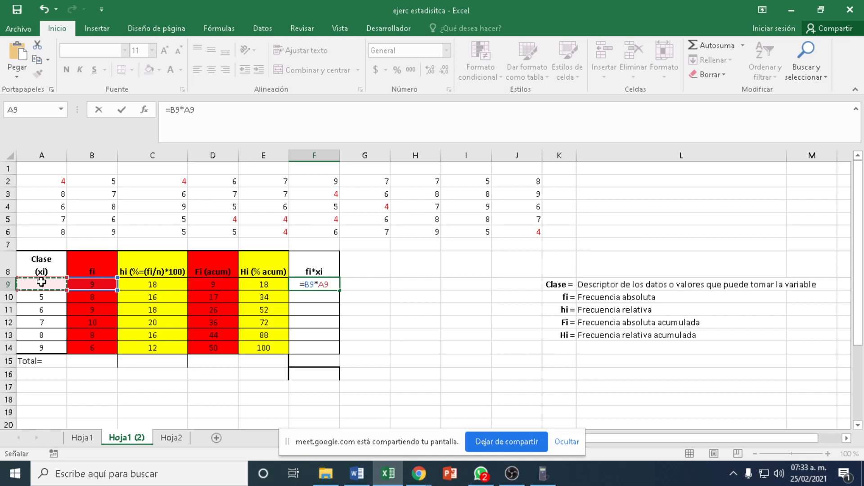
pyautogui.hotkey('ctrl', 'Return')
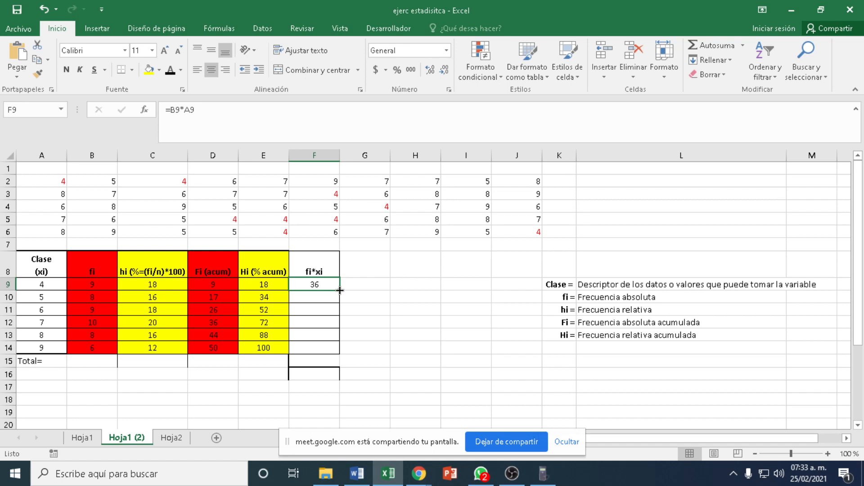
# Fill the F9 fi*xi formula down through F14 for classes 5 to 9
pyautogui.moveTo(339, 290); pyautogui.dragTo(339, 290)
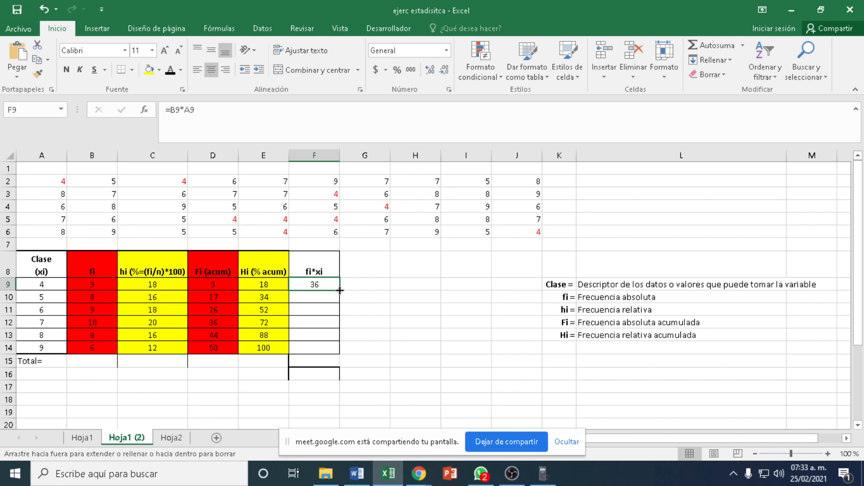
pyautogui.moveTo(339, 290); pyautogui.dragTo(334, 351)
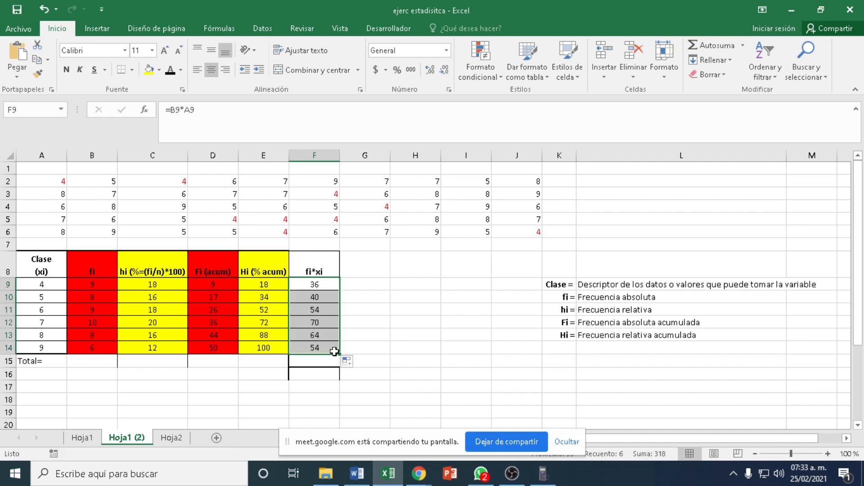
pyautogui.click(394, 334)
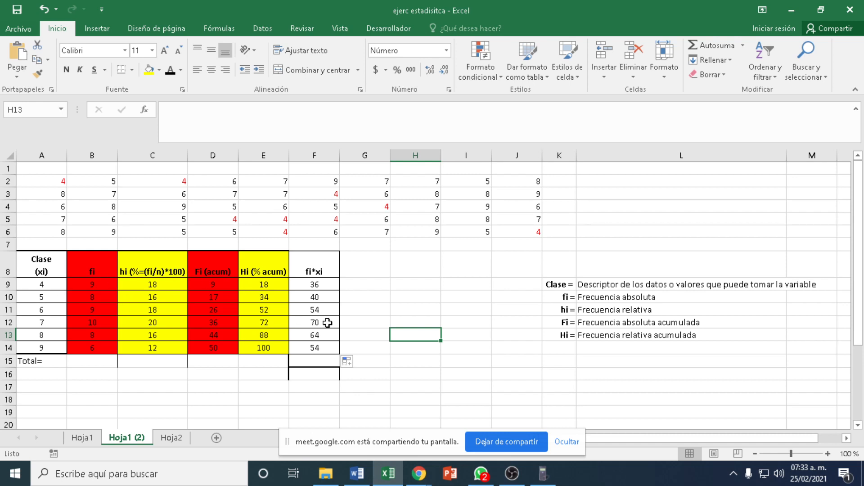
# Examine the Total row cells for fi, hi and fi*xi, and the absolute frequencies in B9:B14 that the fi total covers
pyautogui.click(102, 362)
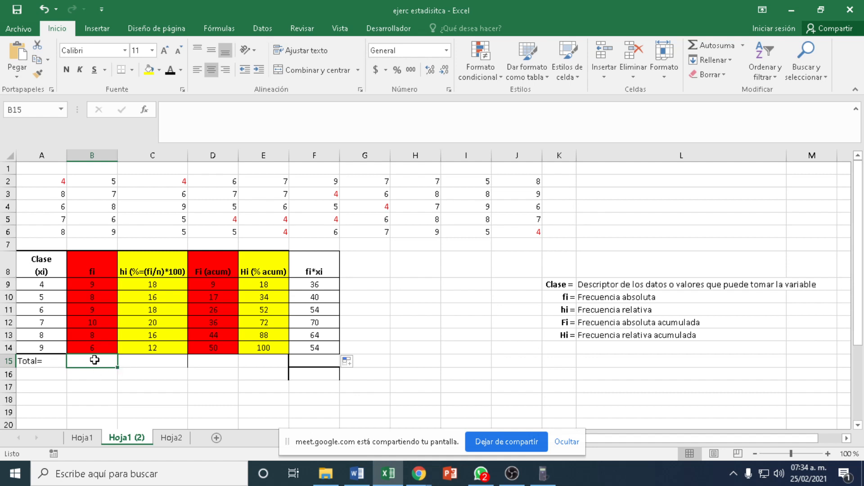
pyautogui.click(149, 362)
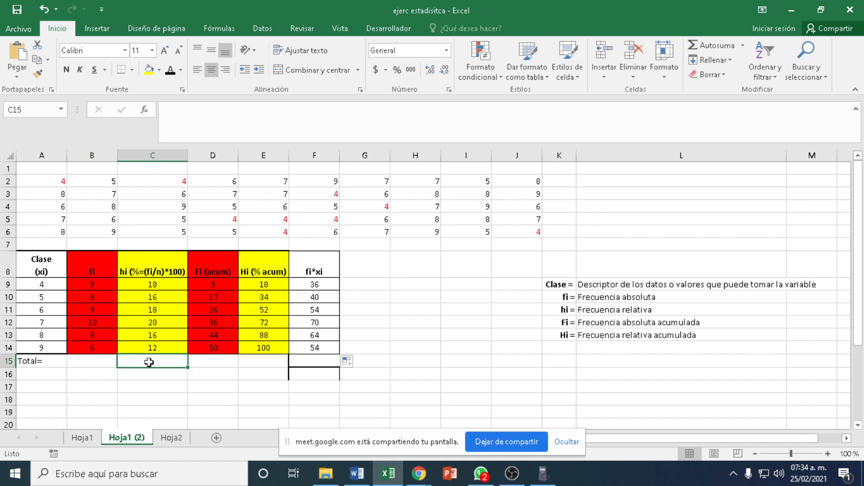
pyautogui.click(320, 360)
pyautogui.click(157, 364)
pyautogui.click(50, 363)
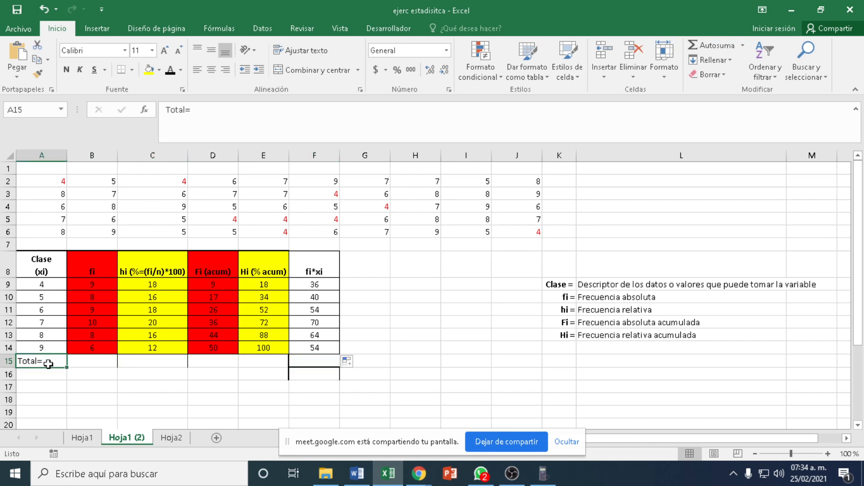
pyautogui.click(86, 363)
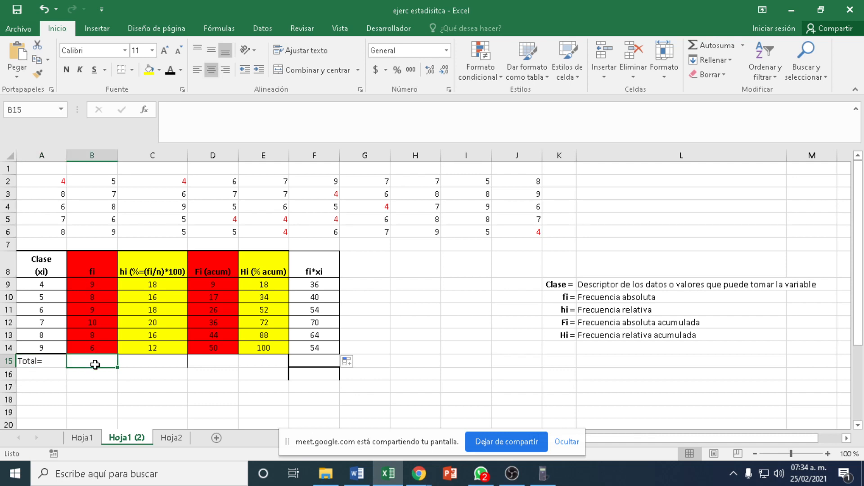
pyautogui.moveTo(99, 285); pyautogui.dragTo(98, 344)
pyautogui.click(98, 362)
pyautogui.click(92, 280)
pyautogui.click(94, 297)
pyautogui.click(94, 310)
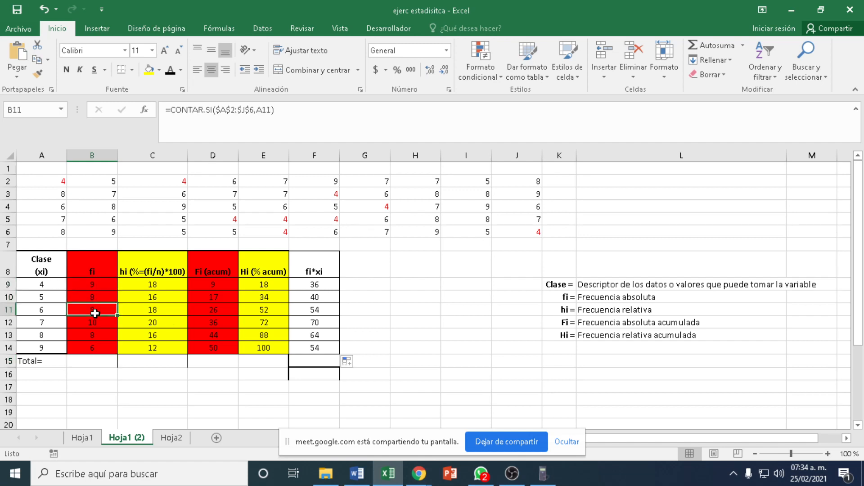
pyautogui.click(94, 323)
pyautogui.click(92, 360)
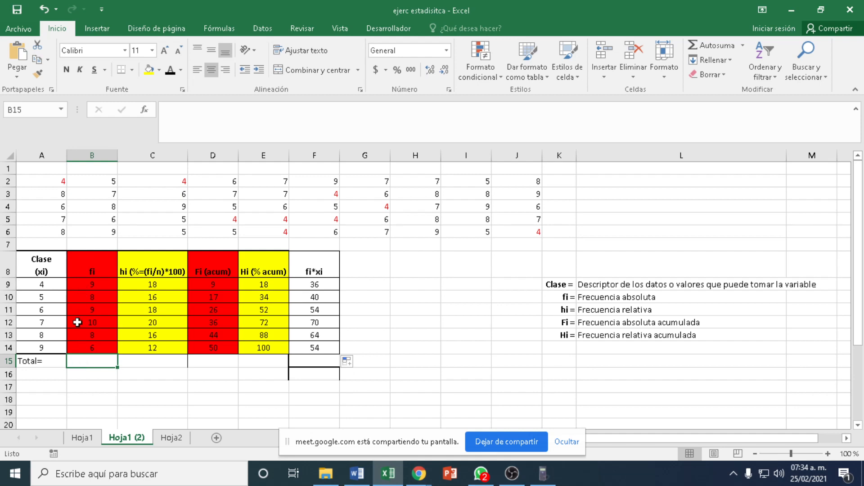
pyautogui.click(74, 394)
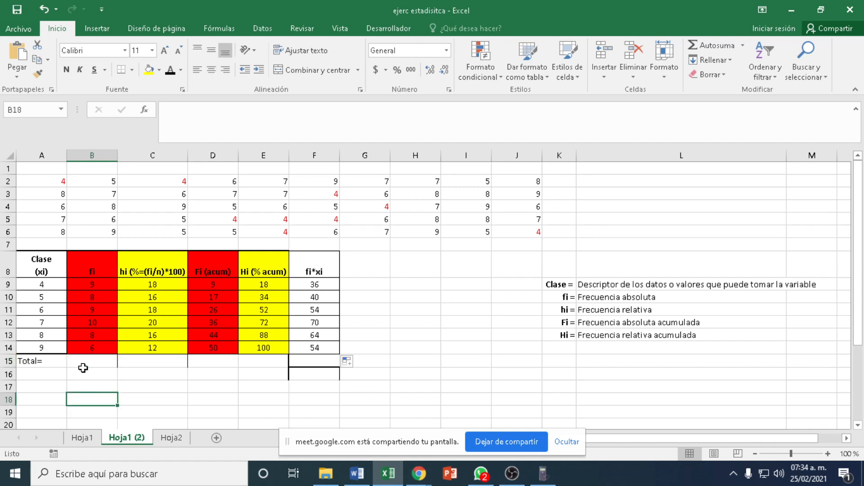
pyautogui.click(86, 366)
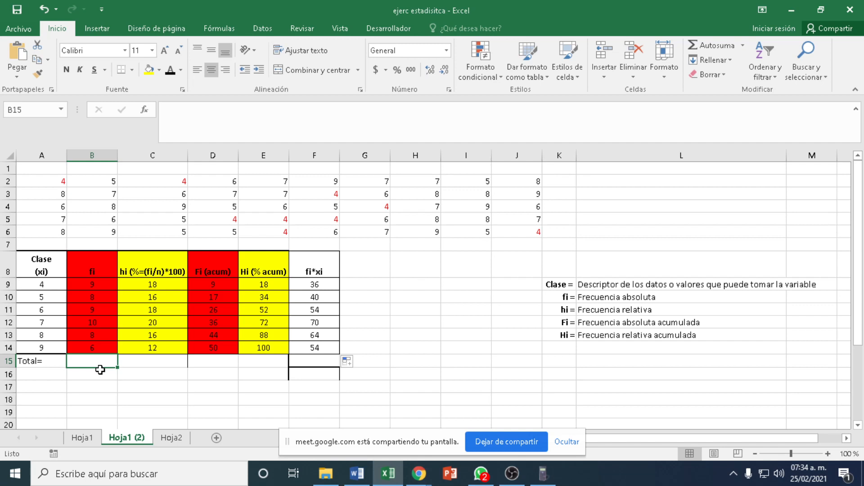
pyautogui.write('=')
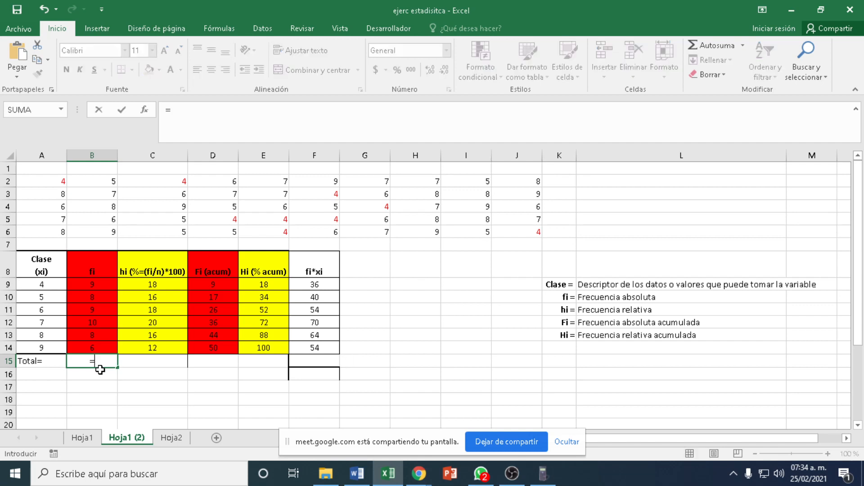
pyautogui.write('su')
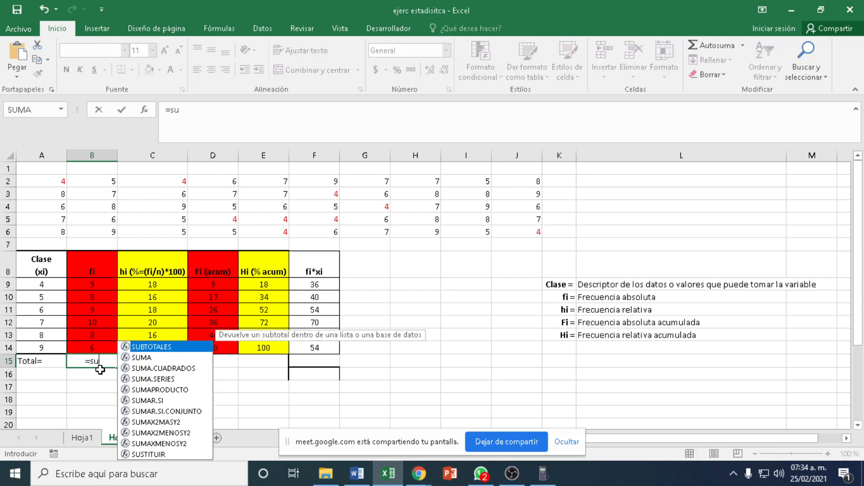
pyautogui.write('ma')
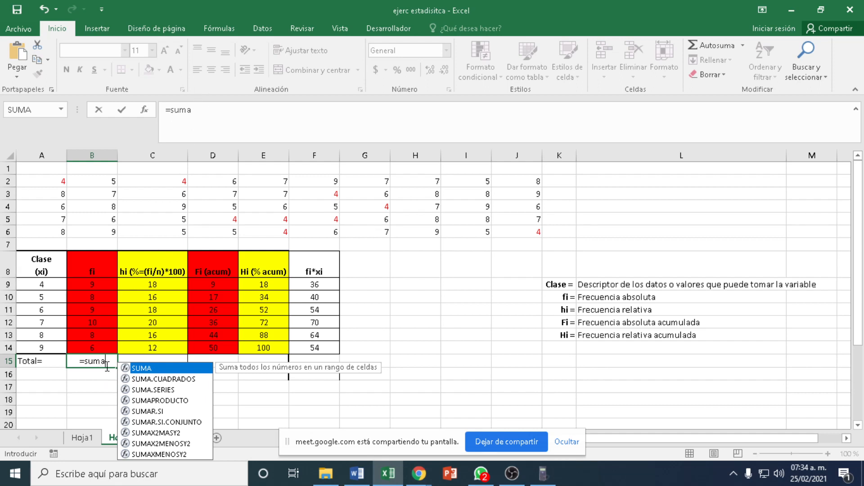
pyautogui.click(194, 110)
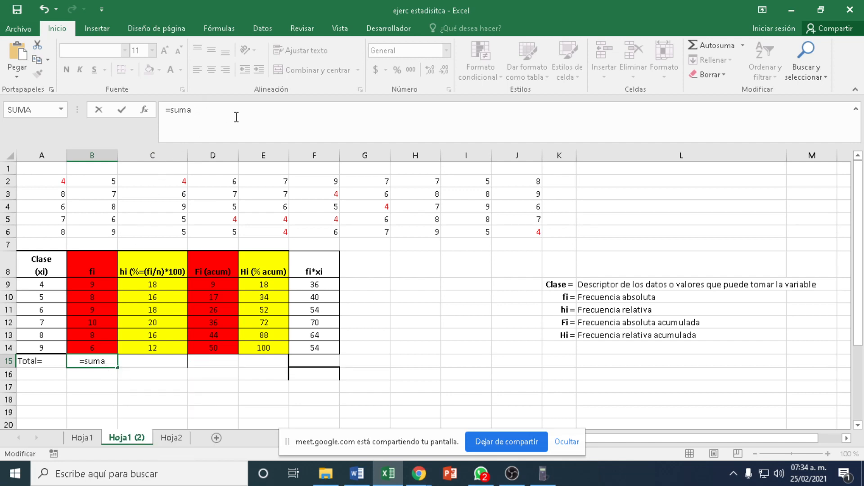
pyautogui.press('BackSpace')
pyautogui.press('BackSpace')
pyautogui.press('BackSpace')
pyautogui.press('BackSpace')
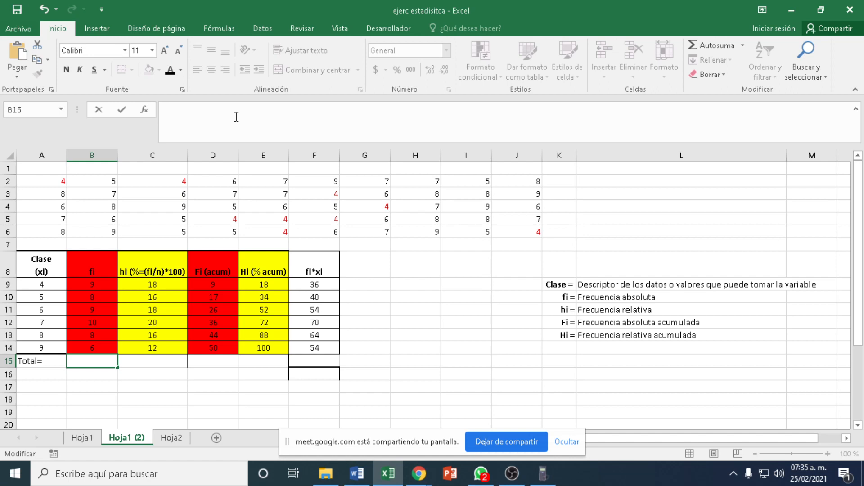
# Enter the formula =SUMA(B9:B14) in B15 to total the absolute frequencies
pyautogui.write('=suma')
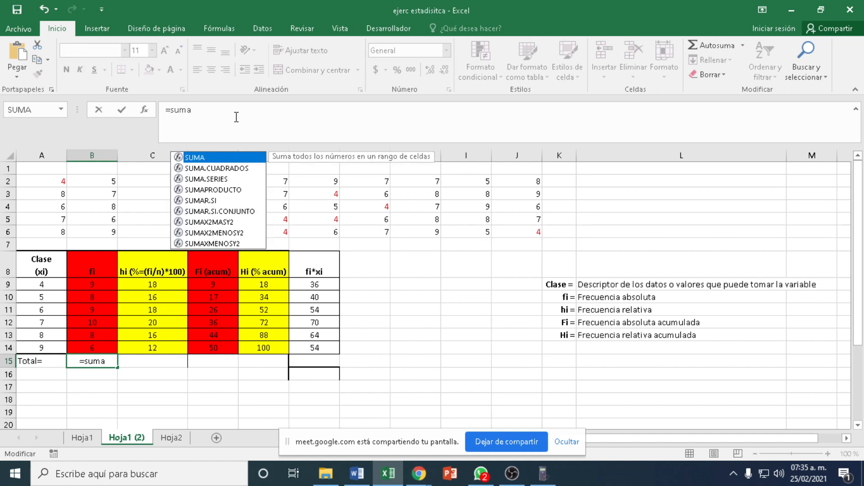
pyautogui.write('(')
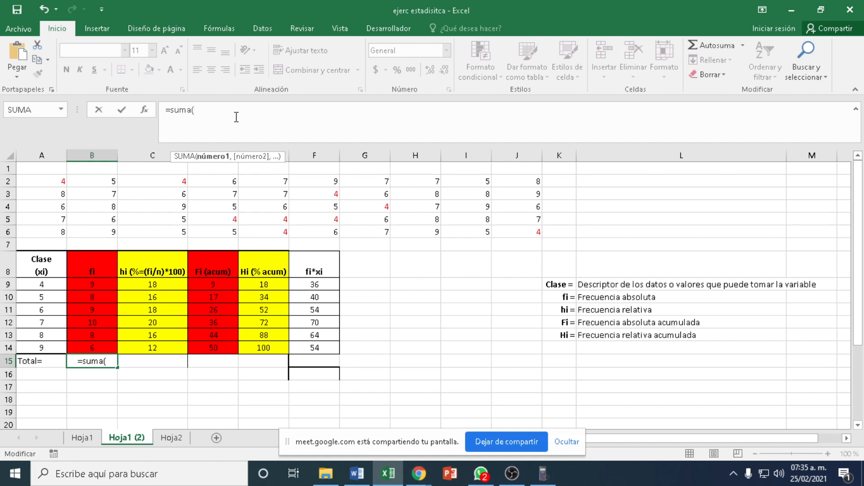
pyautogui.click(104, 284)
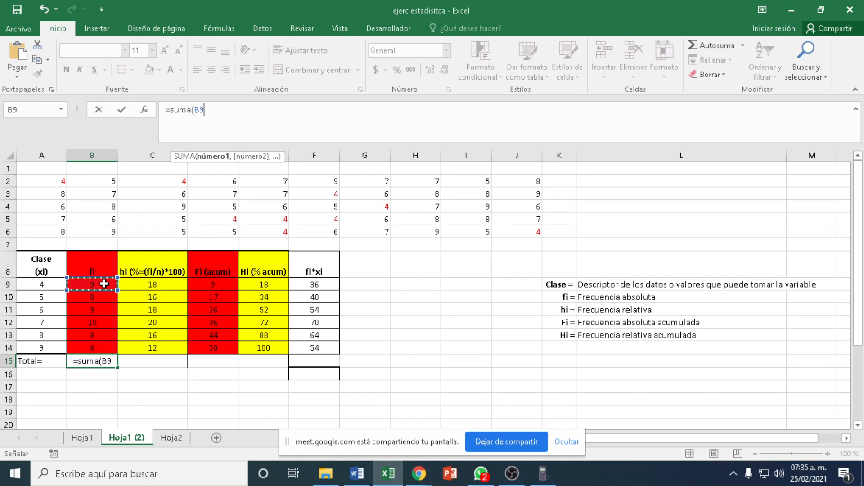
pyautogui.moveTo(104, 284); pyautogui.dragTo(103, 352)
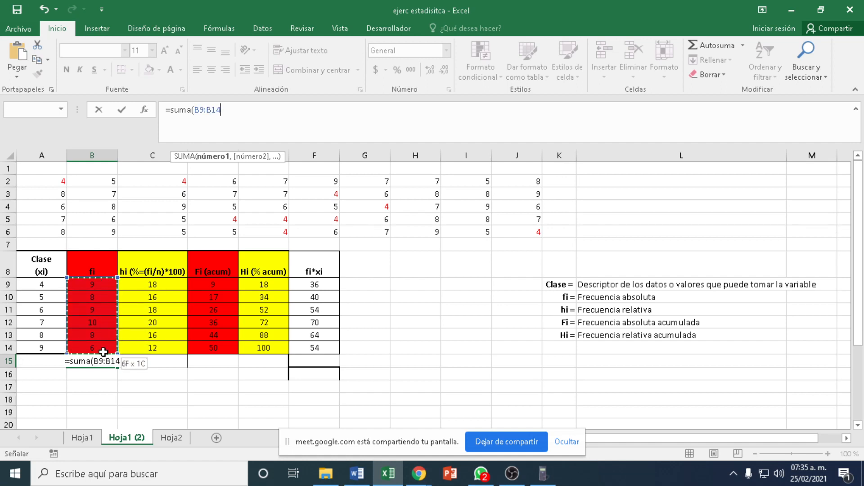
pyautogui.moveTo(103, 352); pyautogui.dragTo(103, 352)
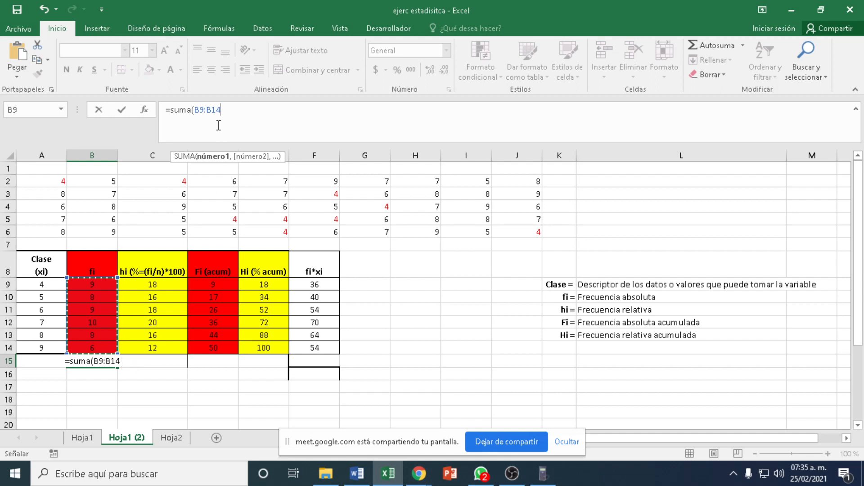
pyautogui.write(')')
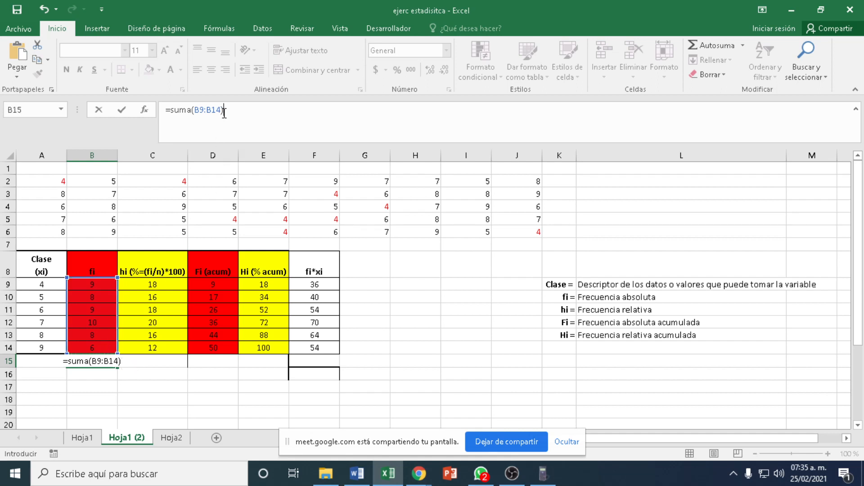
pyautogui.press('Return')
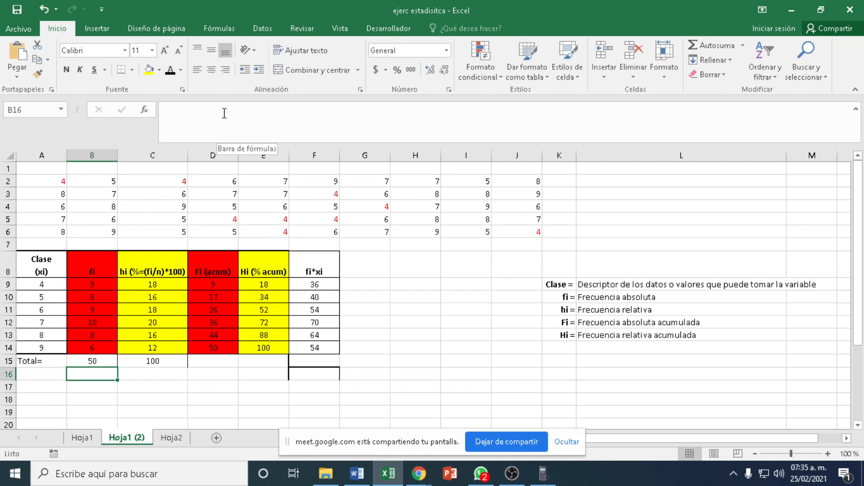
pyautogui.press('Up')
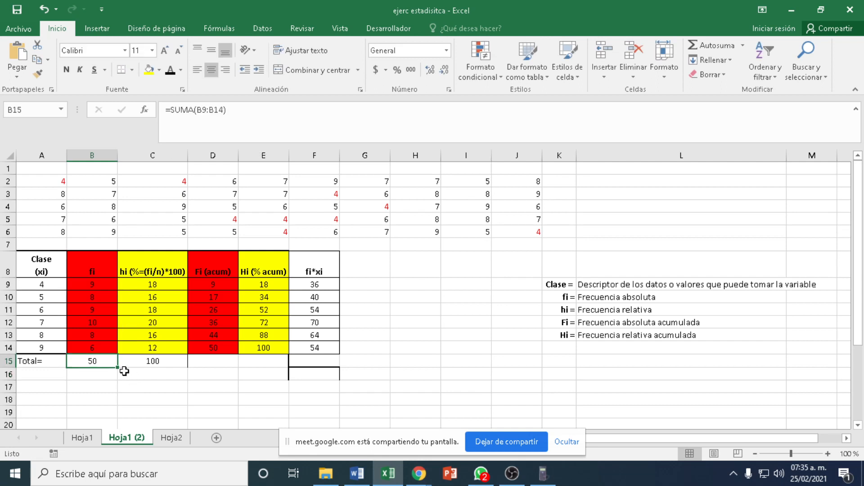
pyautogui.click(116, 385)
pyautogui.click(105, 364)
# Clear the existing formula from the hi total cell C15
pyautogui.click(139, 362)
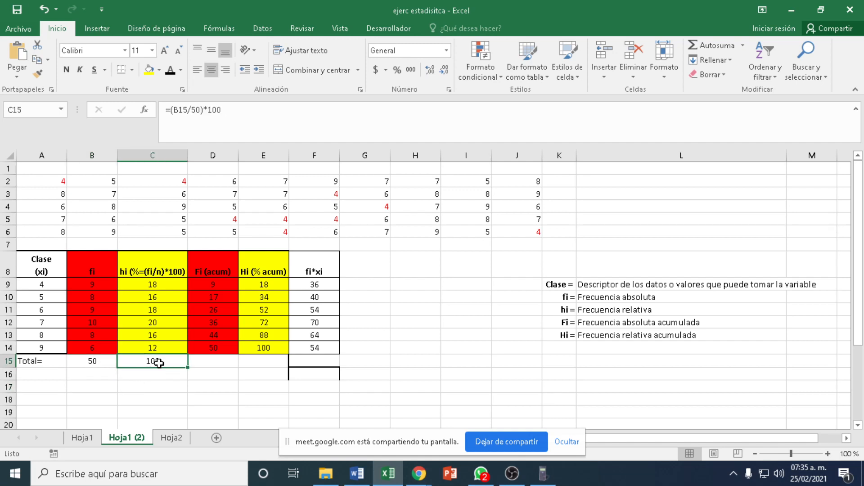
pyautogui.click(166, 392)
pyautogui.click(169, 361)
pyautogui.click(172, 388)
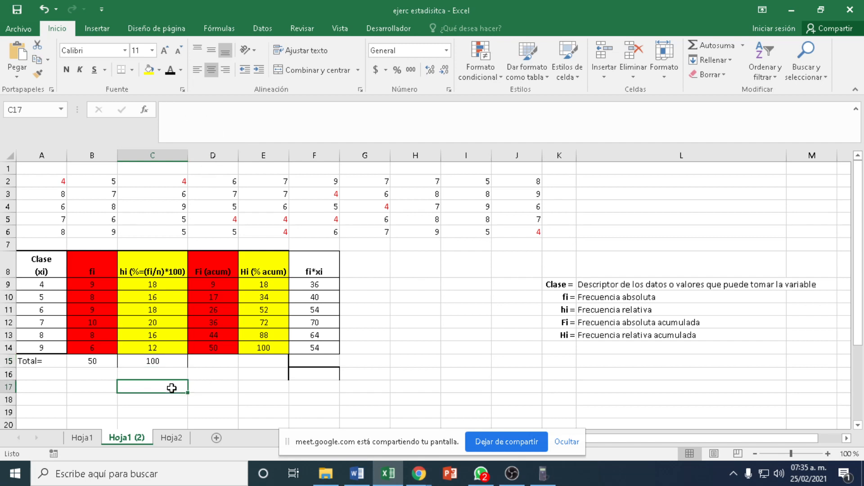
pyautogui.click(162, 361)
pyautogui.press('Delete')
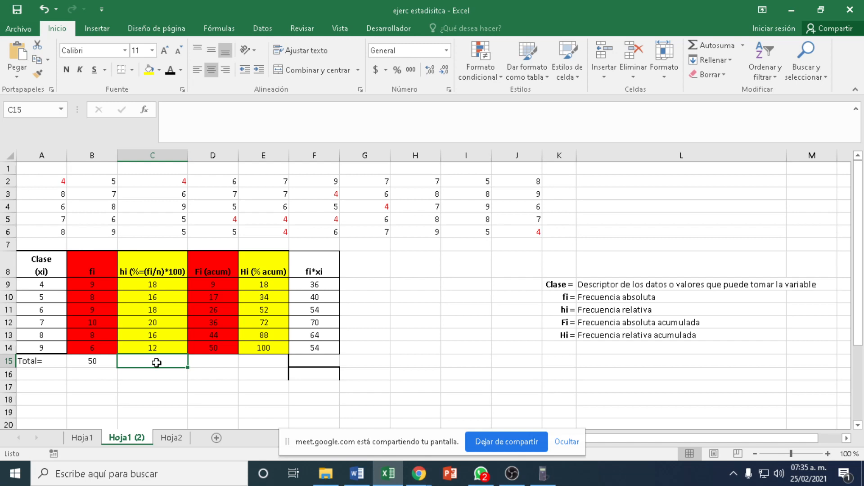
pyautogui.click(165, 385)
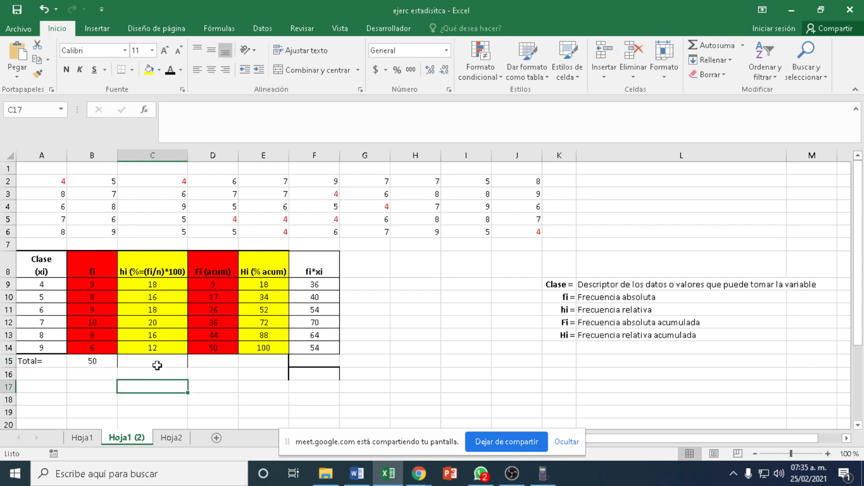
# Enter the formula =SUMA(C9:C14) in C15 to total the relative frequencies
pyautogui.click(160, 363)
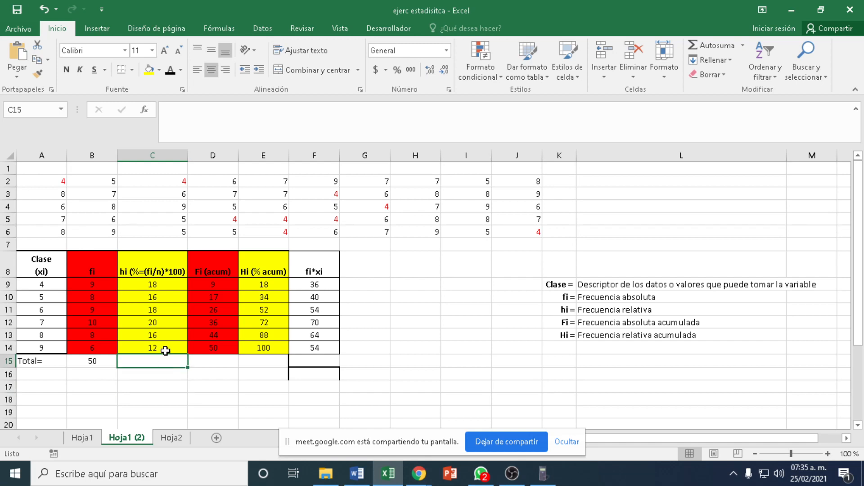
pyautogui.write('=')
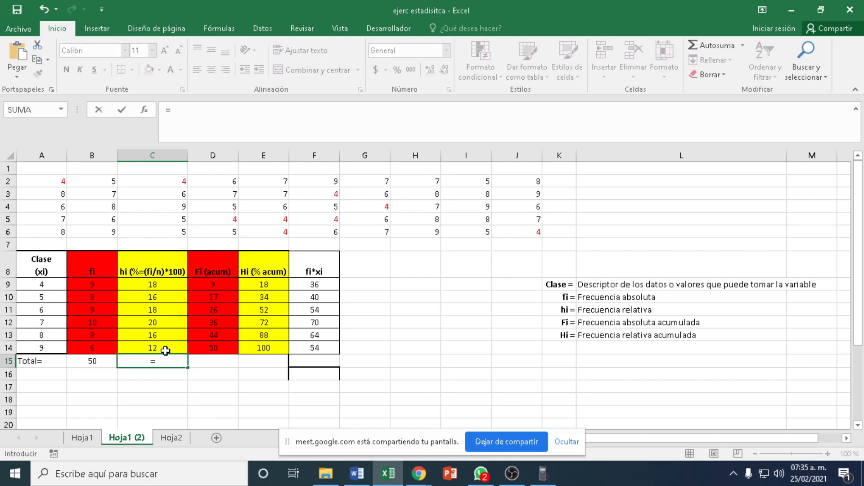
pyautogui.write('suma')
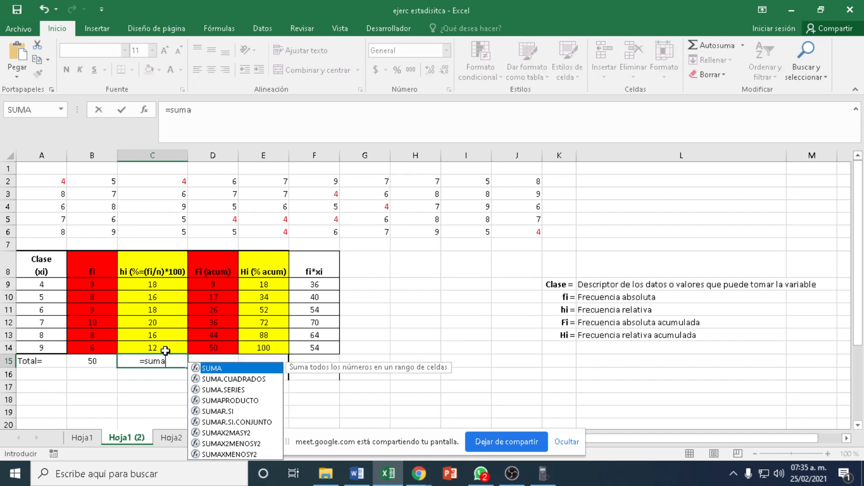
pyautogui.write('(')
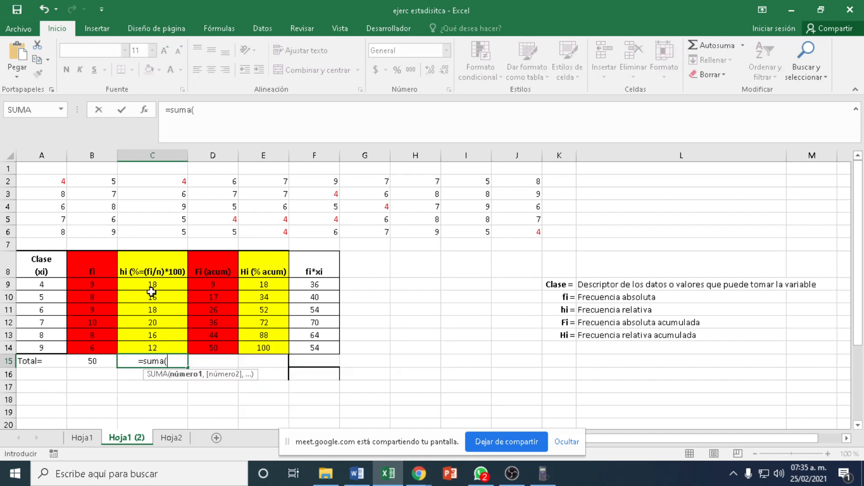
pyautogui.moveTo(155, 286); pyautogui.dragTo(159, 348)
pyautogui.write(')')
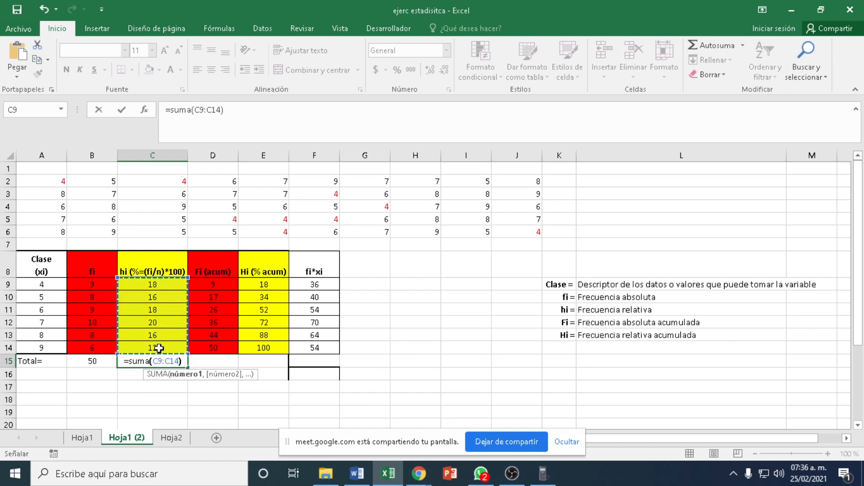
pyautogui.press('Return')
# Enter the formula =SUMA(F9:F14) in F15 to total fi*xi, and review the Total row cells
pyautogui.click(324, 363)
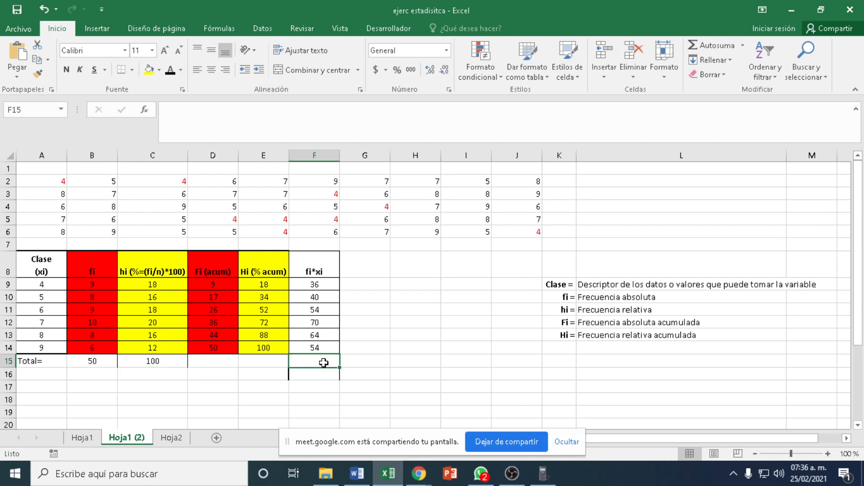
pyautogui.write('=')
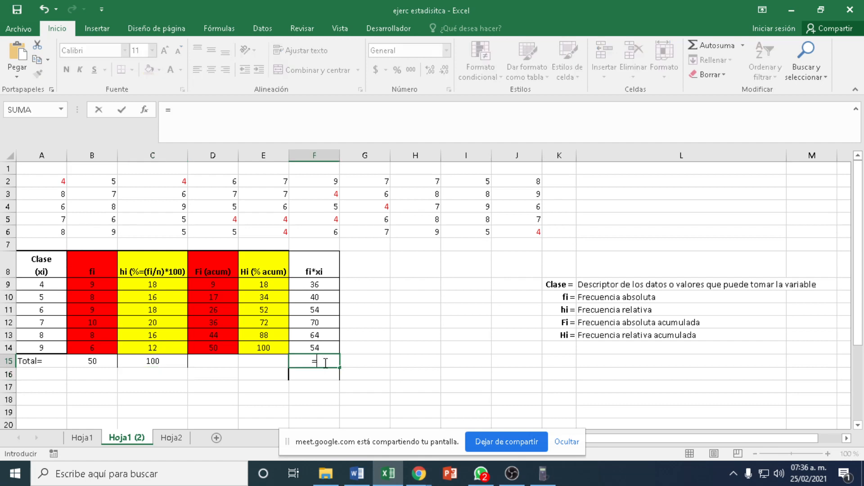
pyautogui.write('suma(')
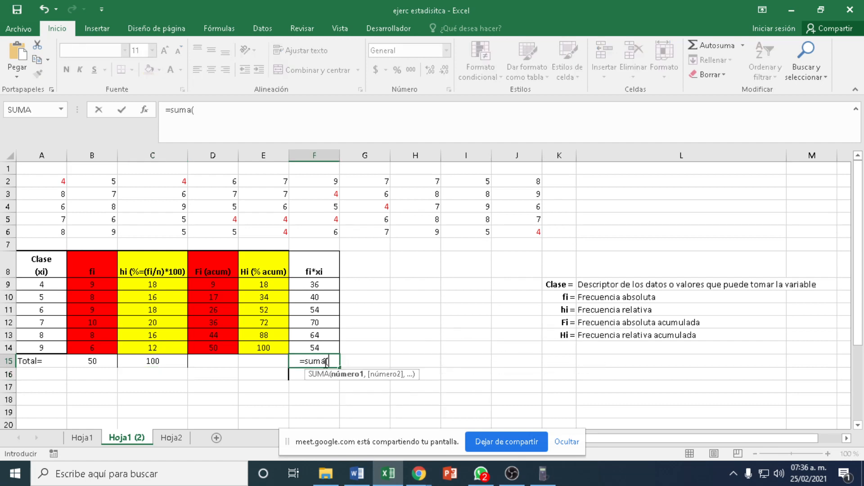
pyautogui.moveTo(325, 284); pyautogui.dragTo(324, 352)
pyautogui.write(')')
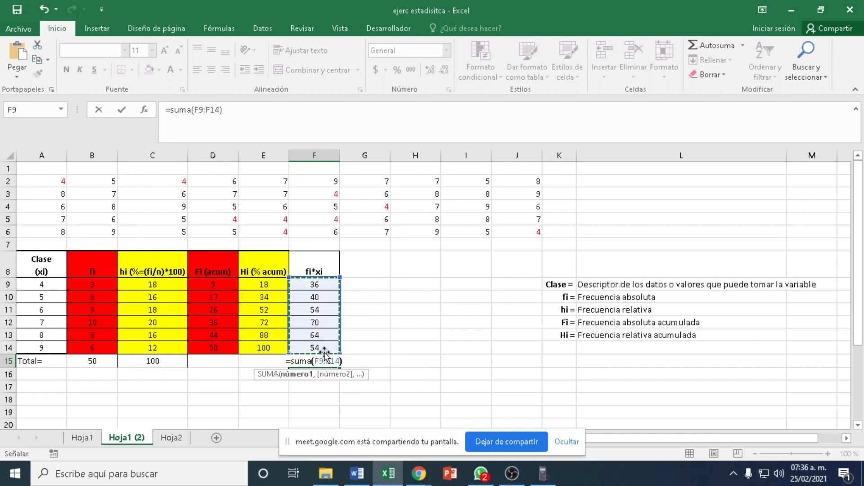
pyautogui.press('Return')
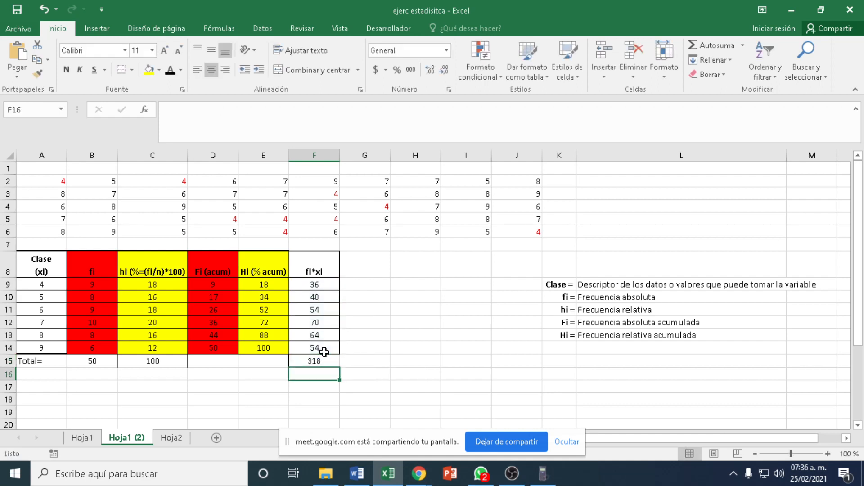
pyautogui.click(260, 400)
pyautogui.click(315, 360)
pyautogui.click(126, 362)
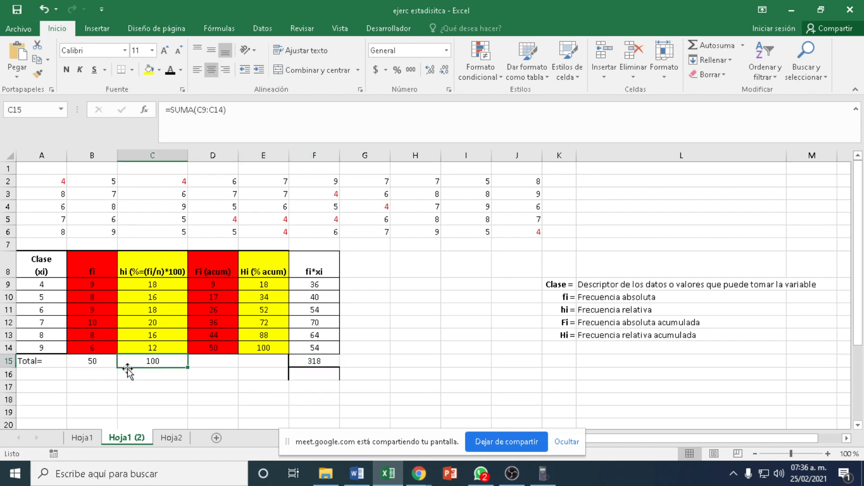
pyautogui.click(88, 362)
pyautogui.click(170, 387)
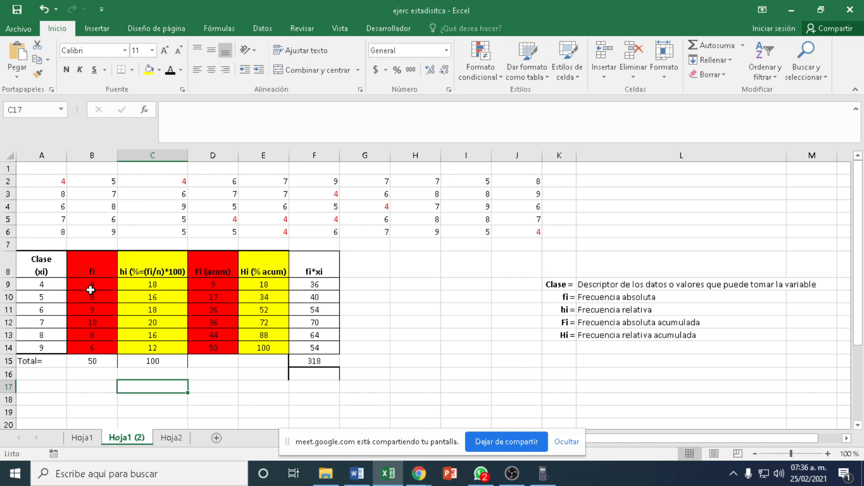
pyautogui.moveTo(90, 285); pyautogui.dragTo(311, 348)
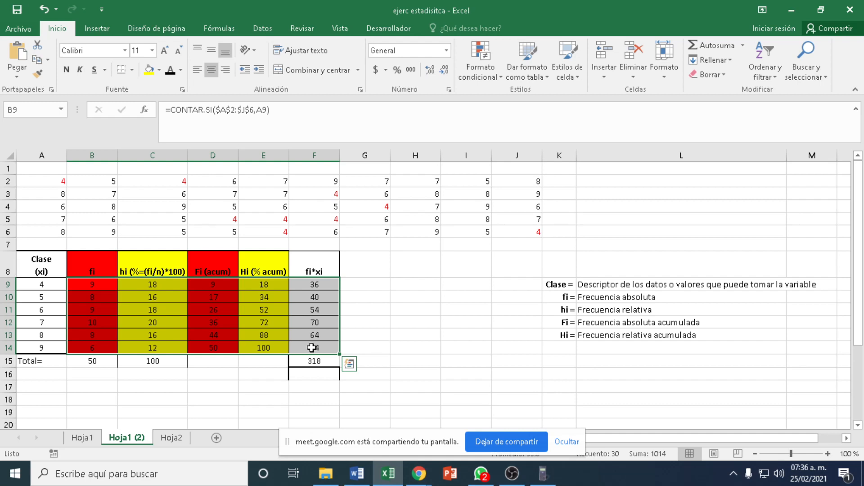
pyautogui.press('Delete')
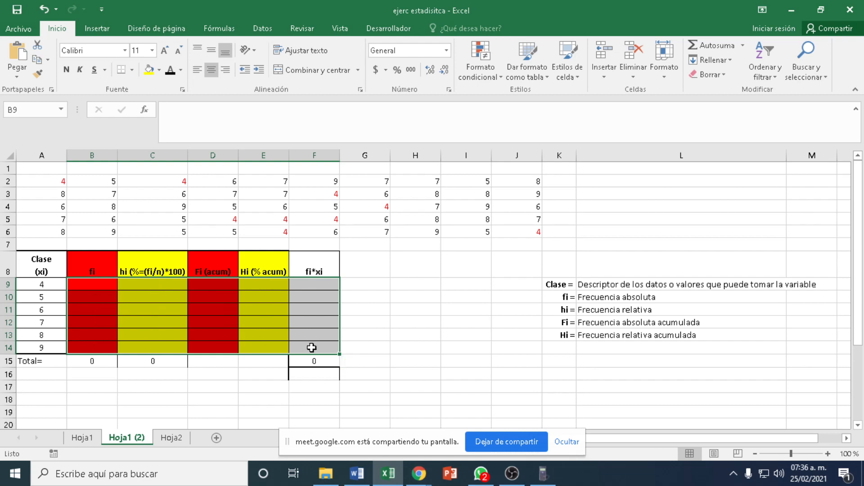
pyautogui.click(255, 399)
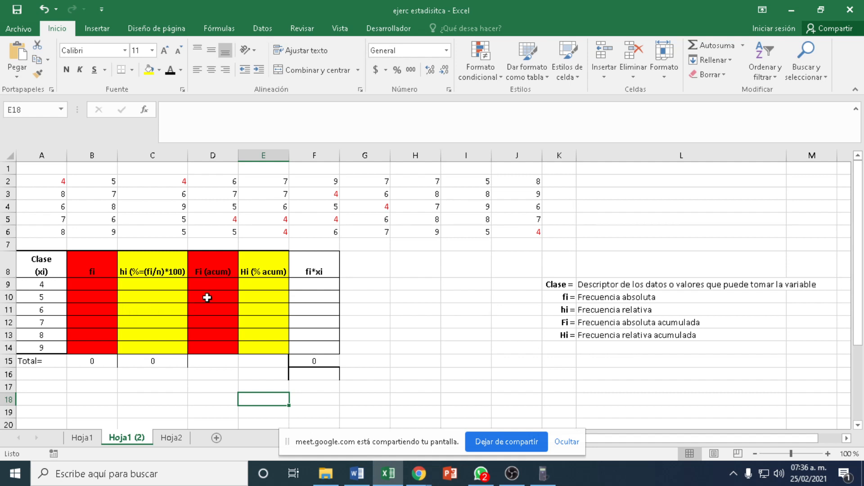
pyautogui.click(216, 285)
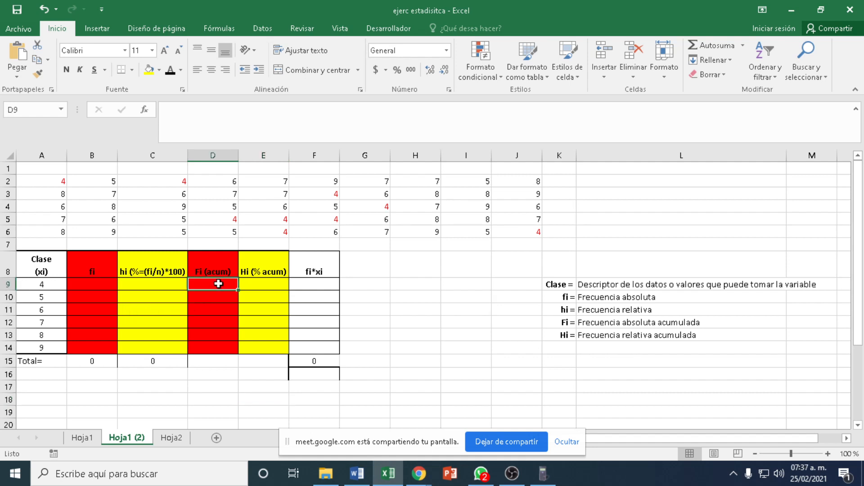
pyautogui.click(251, 285)
pyautogui.click(220, 285)
pyautogui.click(214, 300)
pyautogui.click(217, 285)
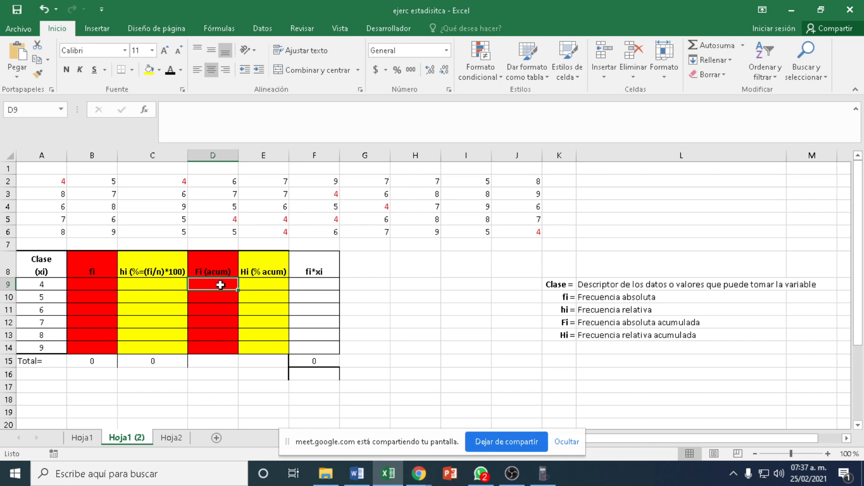
pyautogui.hotkey('ctrl', 'z')
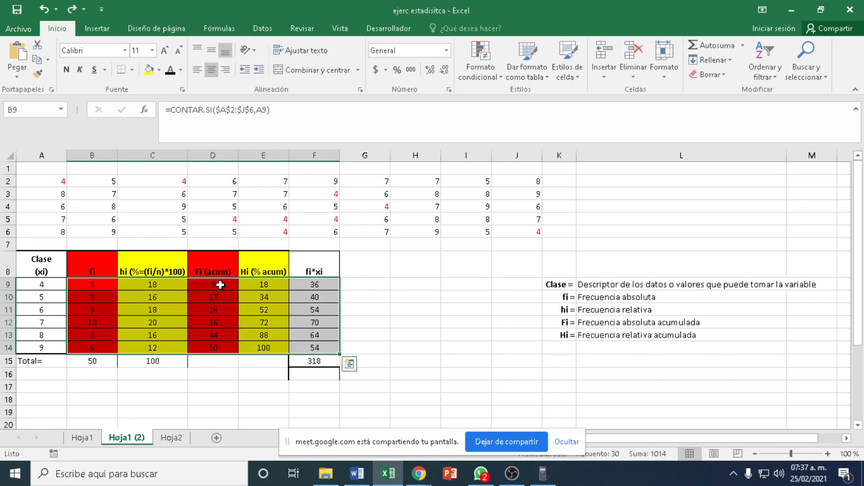
# Clear the cumulative absolute frequency (Fi) formulas from D9:D14, leaving D9 selected
pyautogui.click(218, 309)
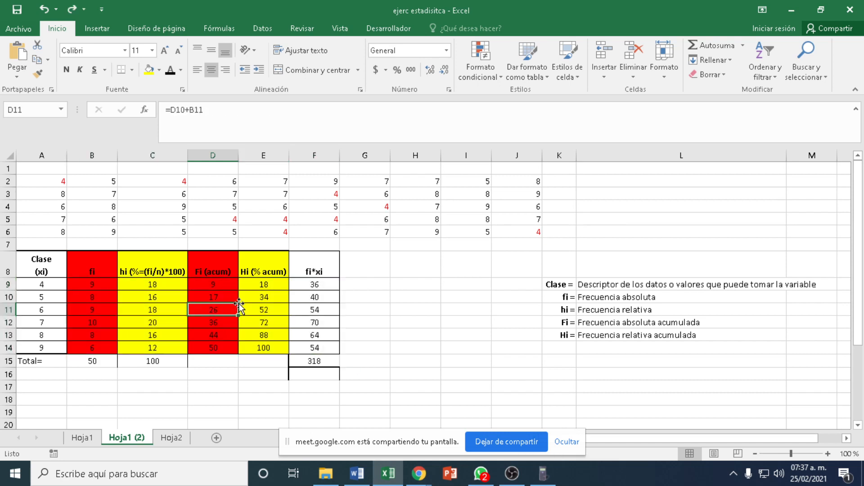
pyautogui.click(217, 286)
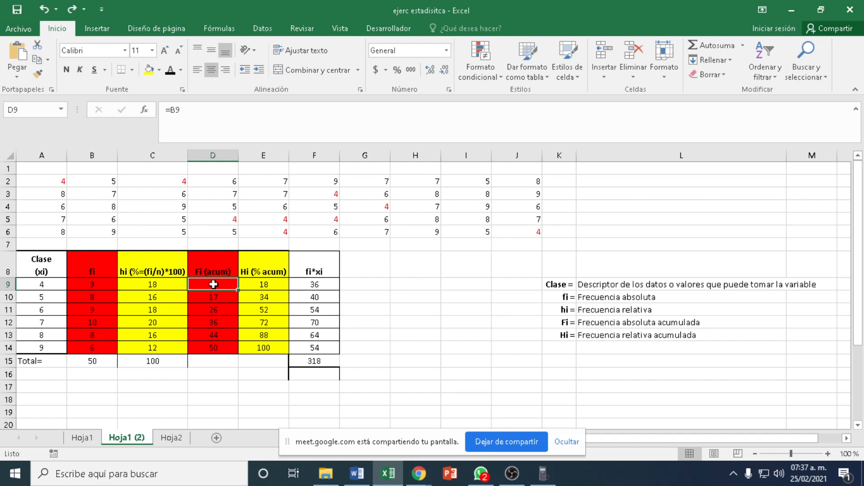
pyautogui.moveTo(213, 284); pyautogui.dragTo(213, 335)
pyautogui.press('Delete')
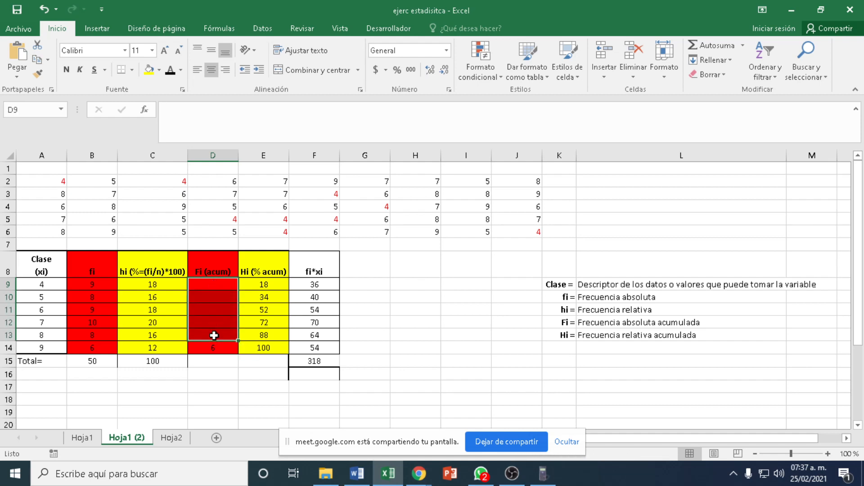
pyautogui.click(213, 347)
pyautogui.press('Delete')
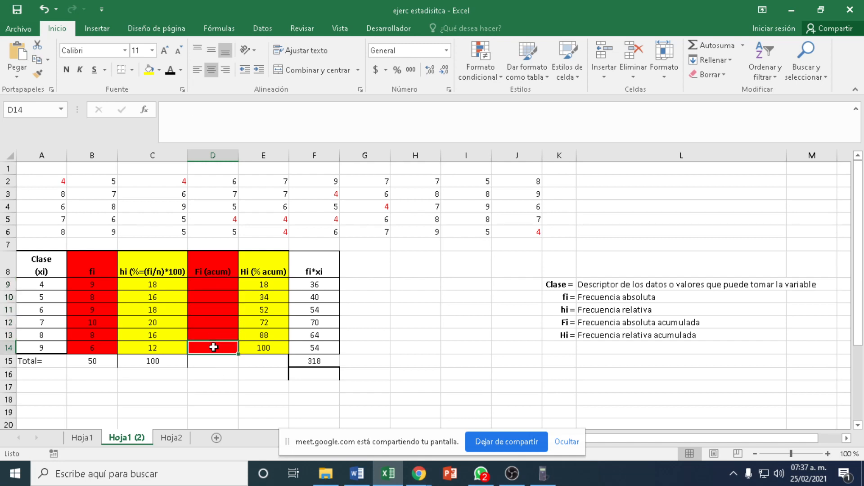
pyautogui.click(225, 399)
pyautogui.click(215, 285)
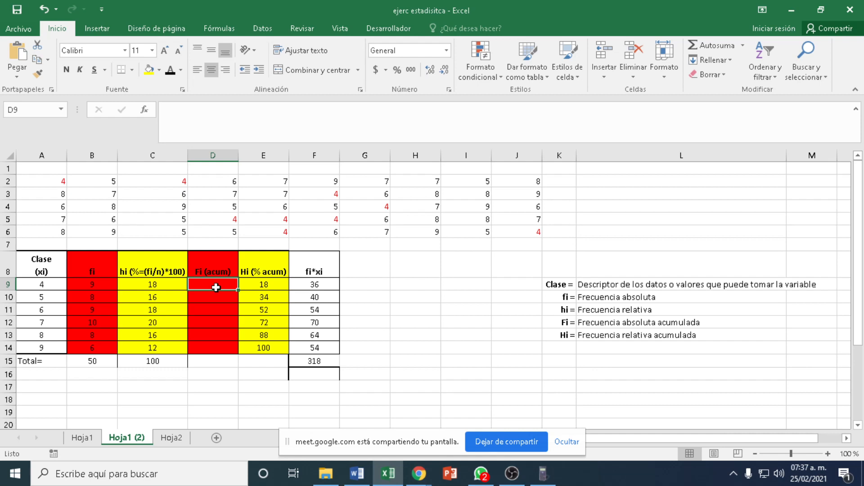
# Enter the formula =B9 in D9 to start the cumulative absolute frequency with the first fi value
pyautogui.write('=')
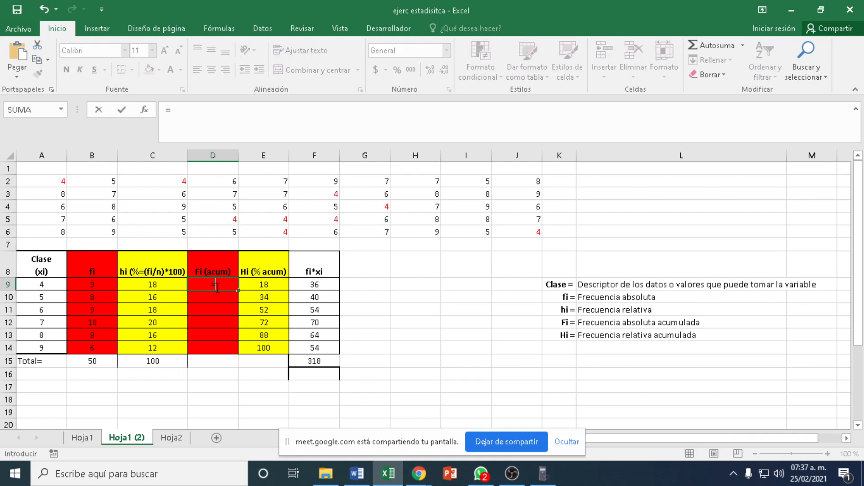
pyautogui.click(94, 285)
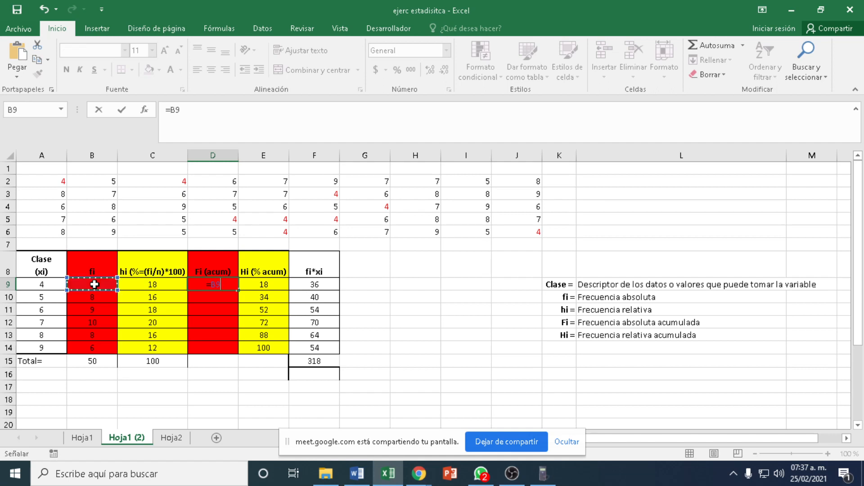
pyautogui.press('Return')
pyautogui.press('Up')
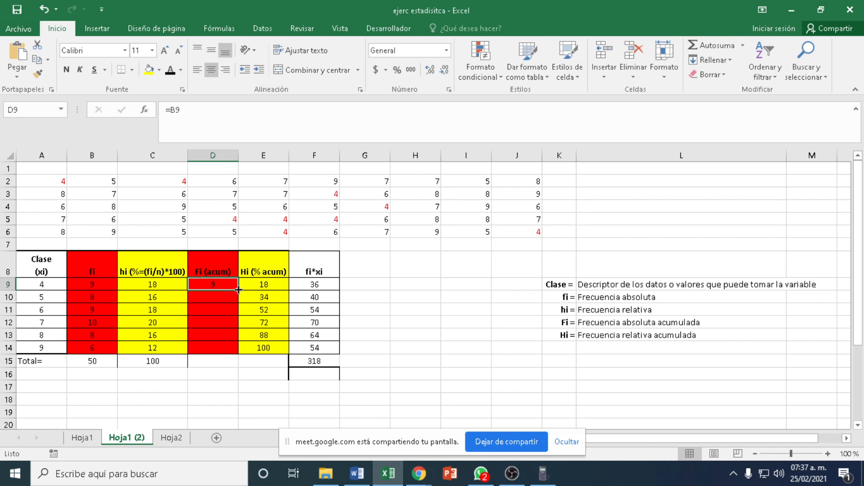
# Copy the D9 formula down through D14 and check the cell references in D10 to D14
pyautogui.moveTo(239, 289); pyautogui.dragTo(237, 351)
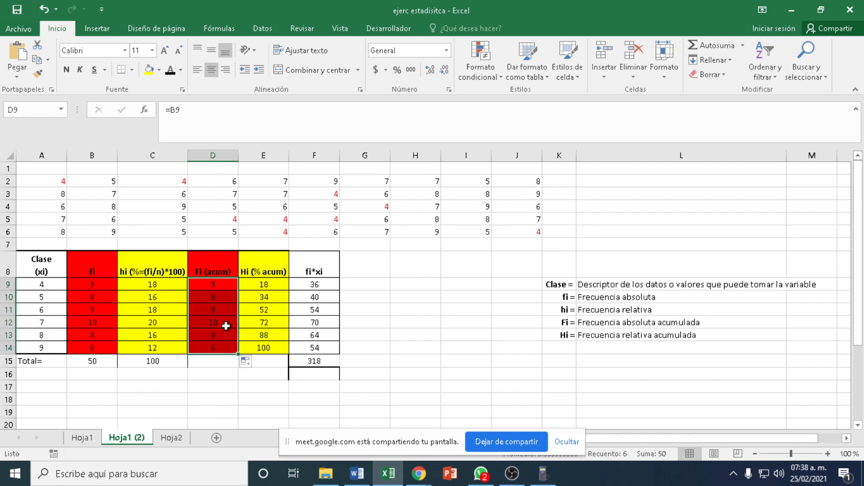
pyautogui.click(225, 300)
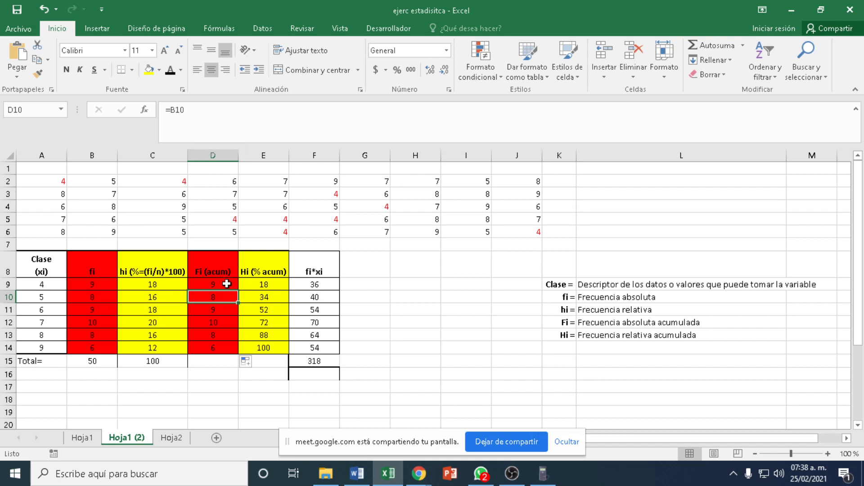
pyautogui.click(226, 310)
pyautogui.click(221, 323)
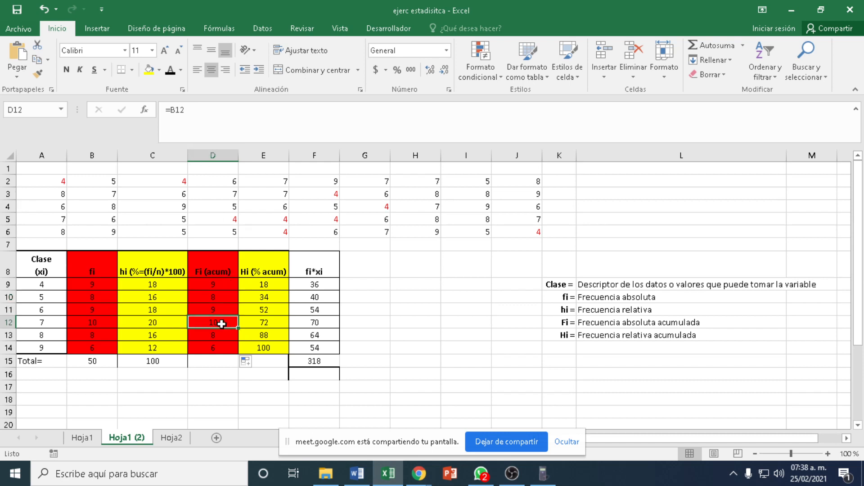
pyautogui.click(223, 337)
pyautogui.click(222, 348)
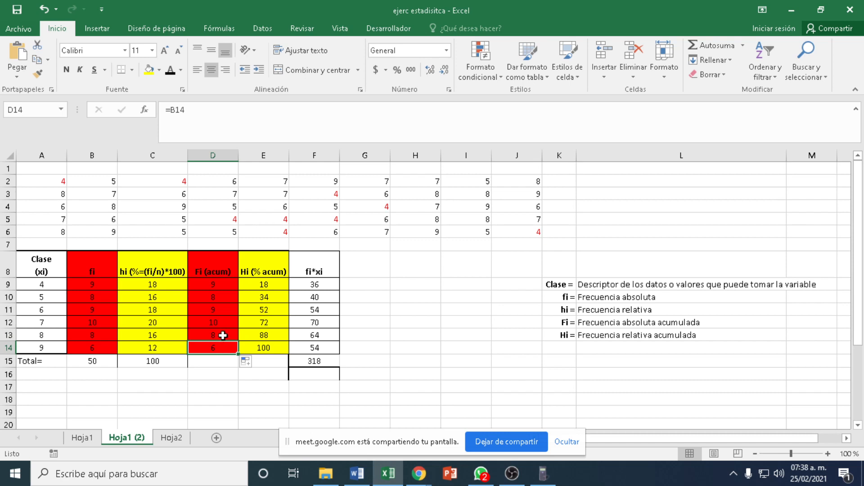
# Examine the copied Fi formulas in D9:D14 and compare the column with the fi values in B9:B14
pyautogui.click(222, 335)
pyautogui.click(223, 323)
pyautogui.click(221, 308)
pyautogui.click(220, 295)
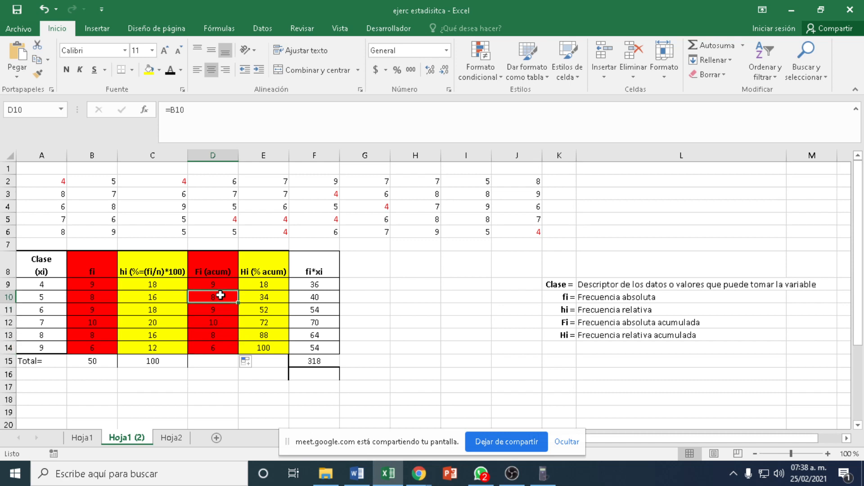
pyautogui.click(222, 285)
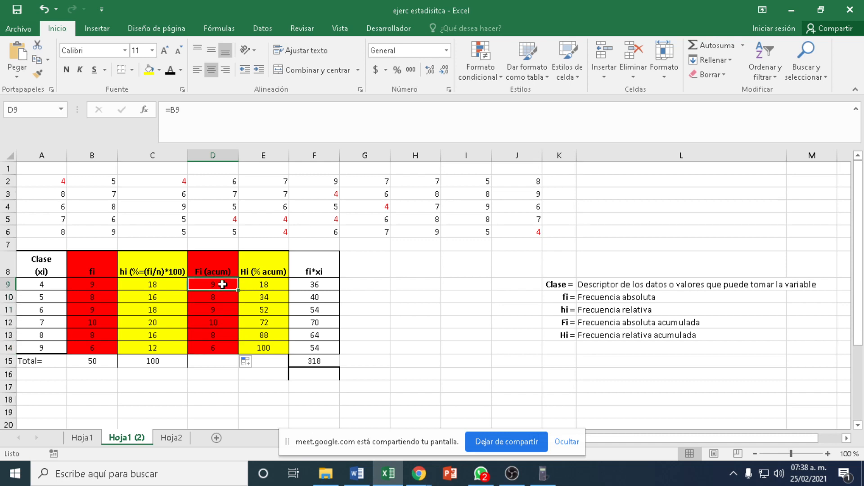
pyautogui.click(223, 296)
pyautogui.click(217, 311)
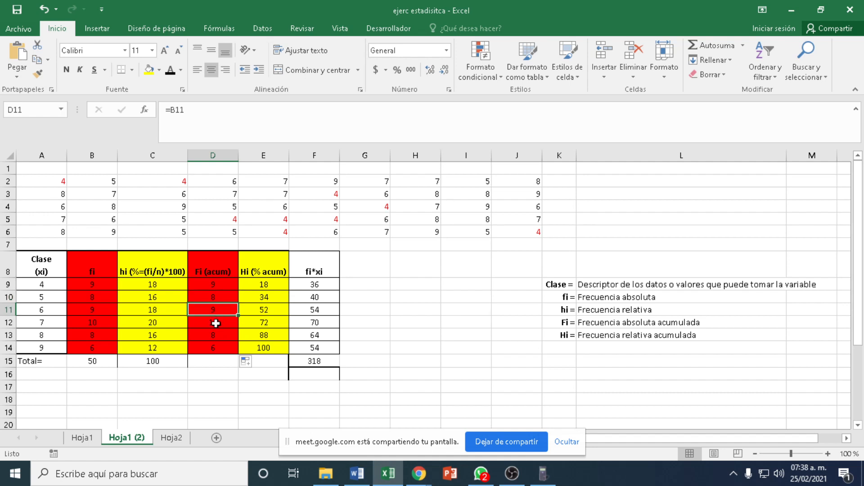
pyautogui.click(217, 322)
pyautogui.click(217, 335)
pyautogui.click(220, 311)
pyautogui.click(220, 286)
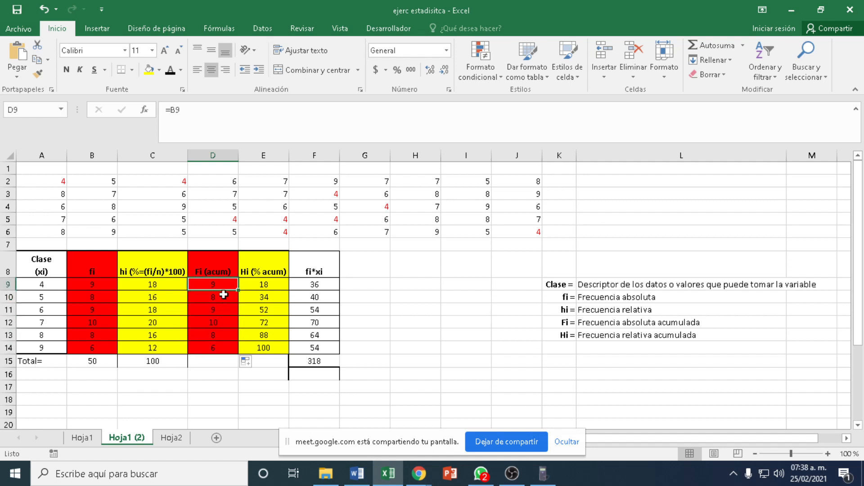
pyautogui.click(225, 299)
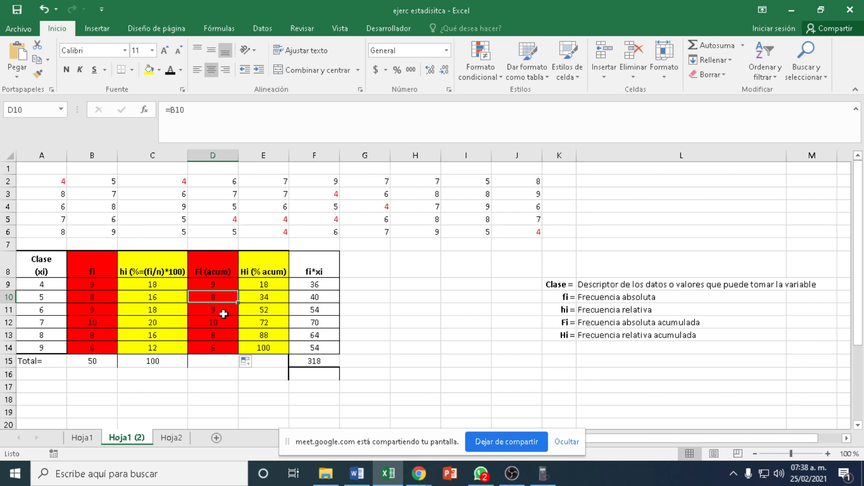
pyautogui.click(224, 314)
pyautogui.click(224, 333)
pyautogui.click(222, 347)
pyautogui.click(225, 287)
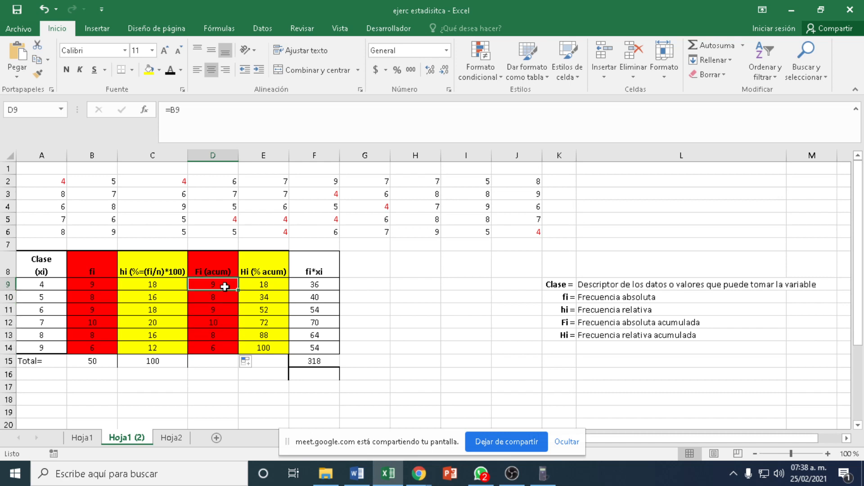
pyautogui.click(99, 285)
pyautogui.moveTo(99, 285); pyautogui.dragTo(101, 347)
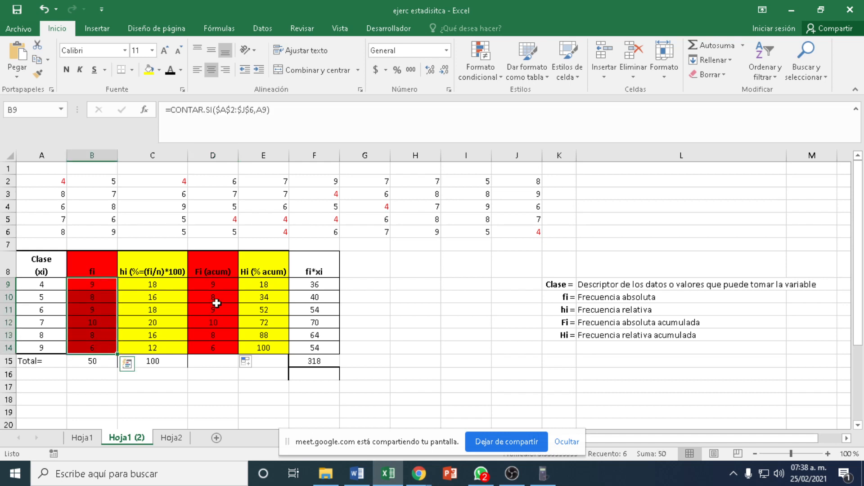
pyautogui.moveTo(223, 286); pyautogui.dragTo(223, 349)
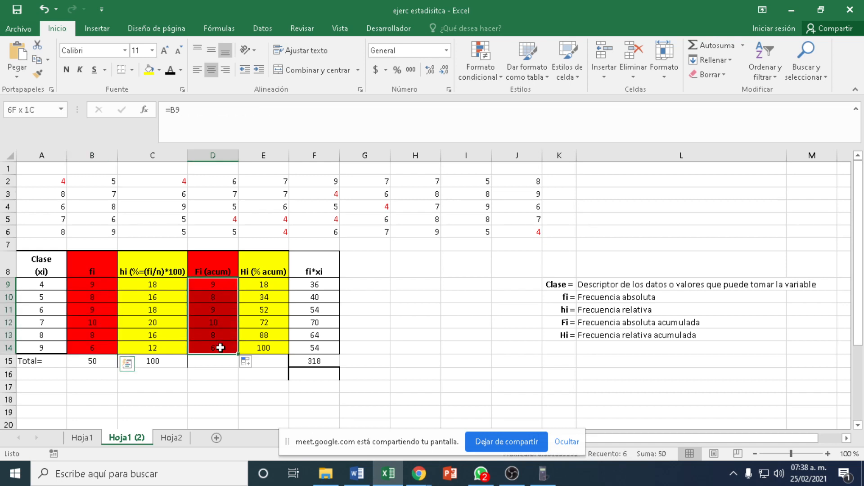
# Clear the copied formulas from D10:D14, keeping the one in D9, and select D10
pyautogui.click(223, 298)
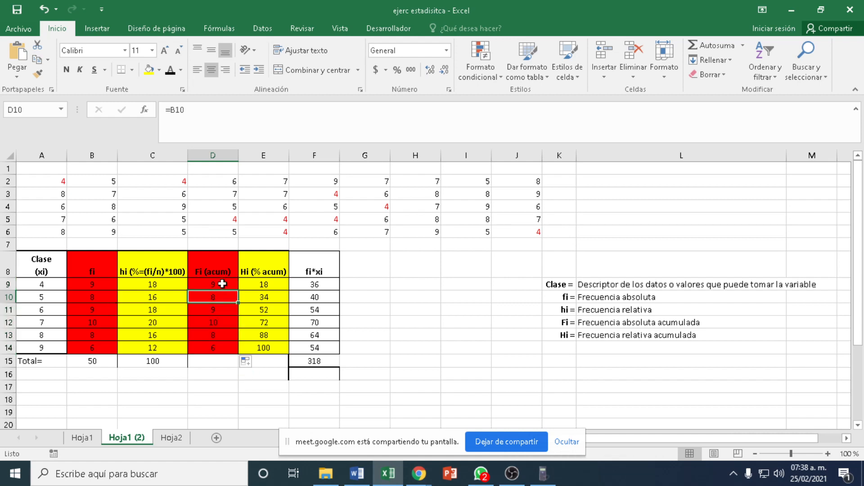
pyautogui.click(222, 285)
pyautogui.moveTo(220, 302); pyautogui.dragTo(219, 348)
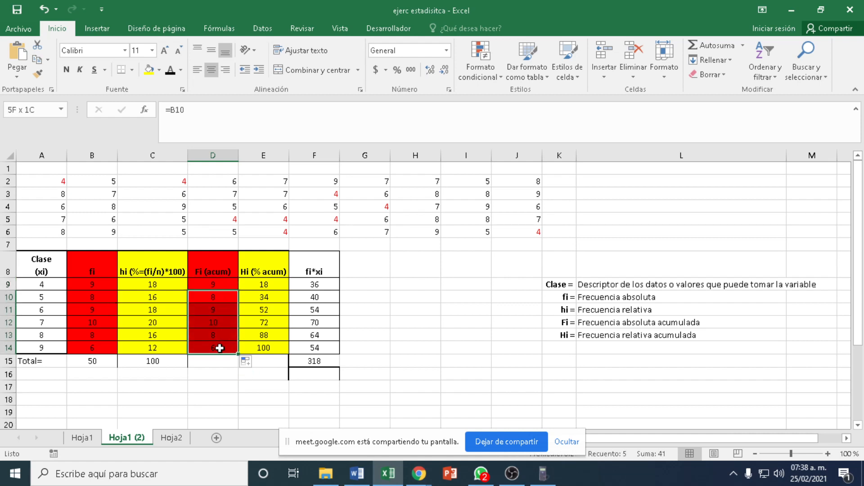
pyautogui.press('Delete')
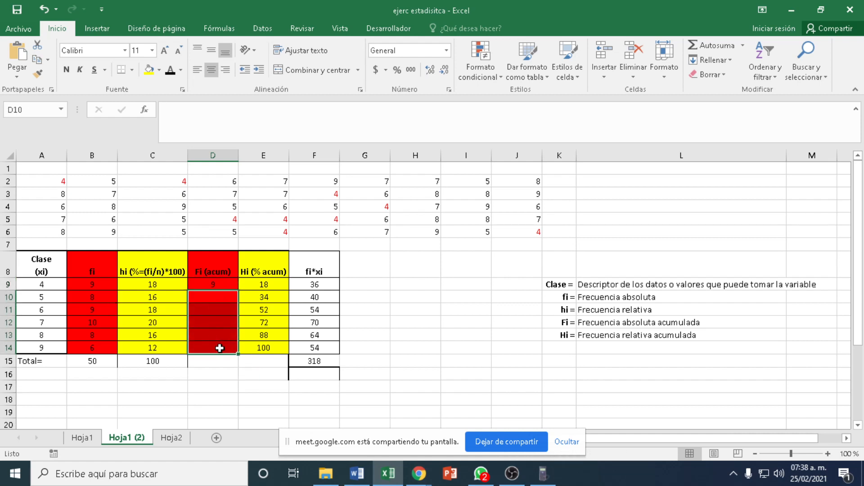
pyautogui.click(217, 300)
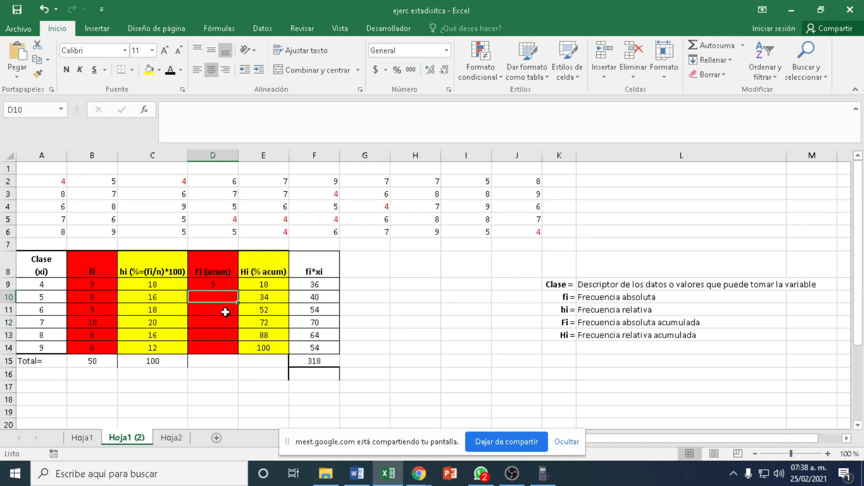
pyautogui.click(221, 284)
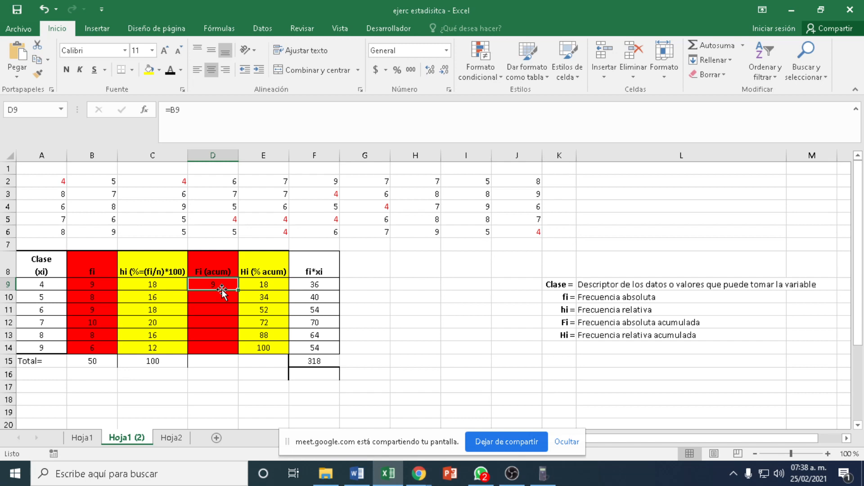
pyautogui.click(218, 298)
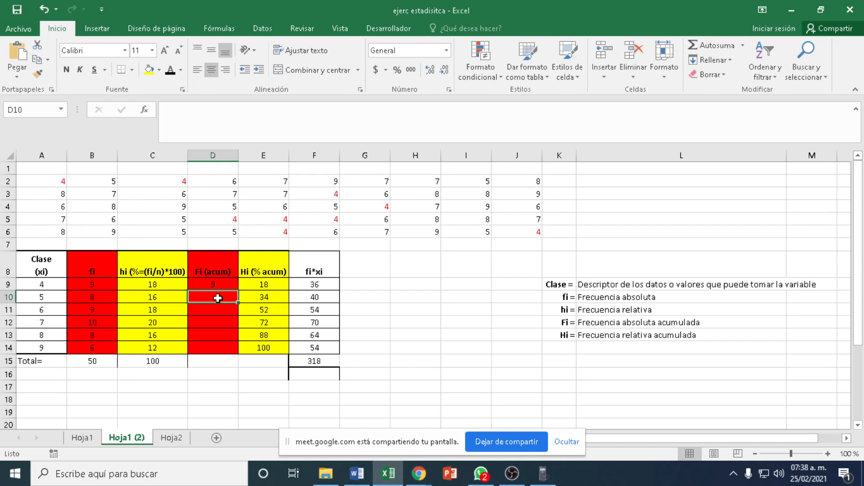
# Enter the formula =D9+B10 in cell D10 to accumulate the absolute frequency for class 5
pyautogui.write('=')
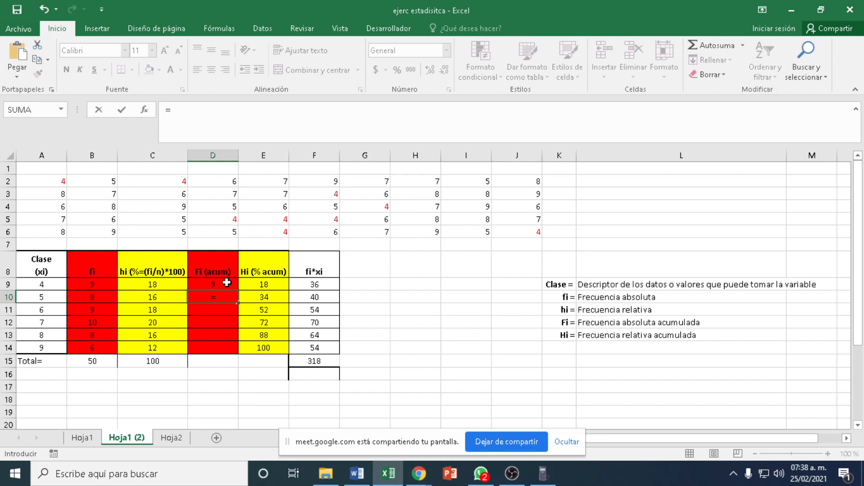
pyautogui.click(227, 282)
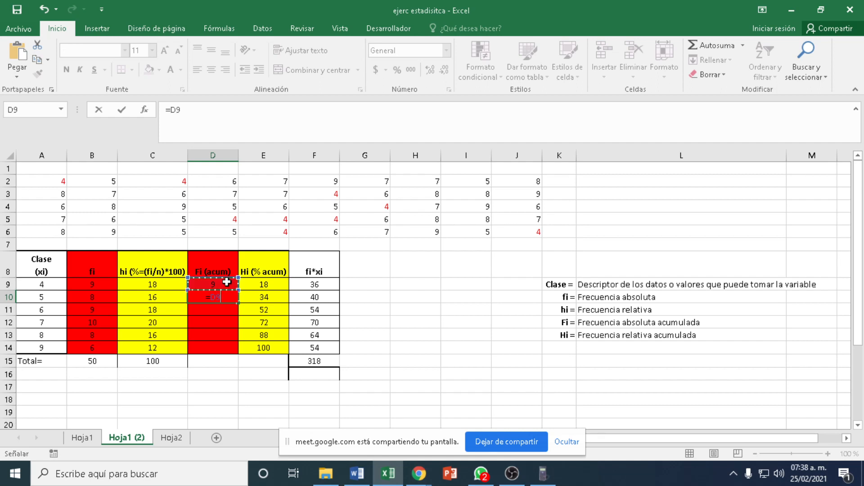
pyautogui.write('+')
pyautogui.click(99, 298)
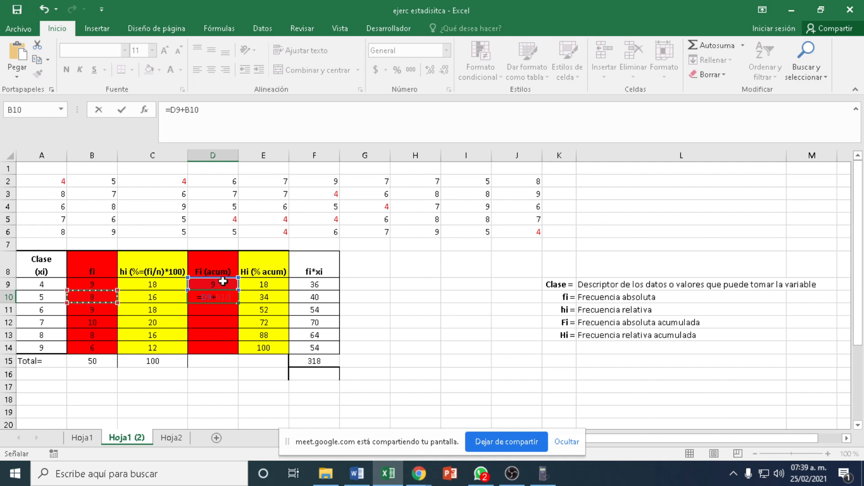
pyautogui.press('Return')
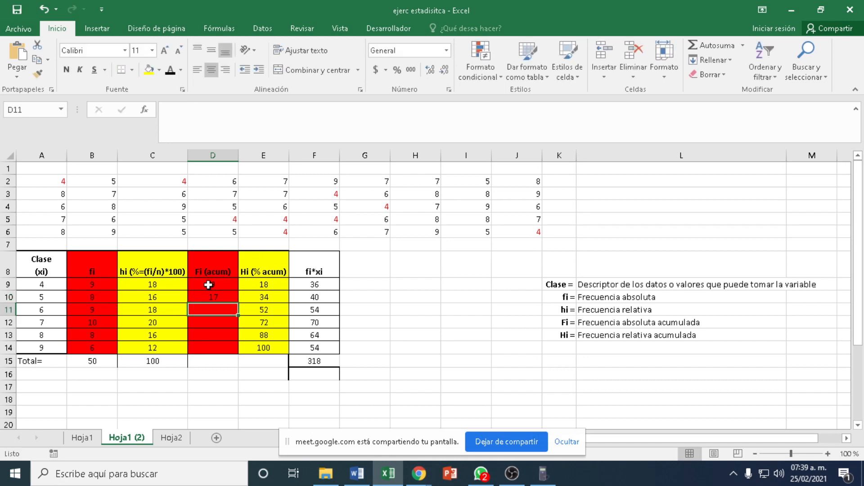
# Check the formulas in D9 and D10, and fill the D10 formula down through D14 in the Fi column
pyautogui.click(219, 293)
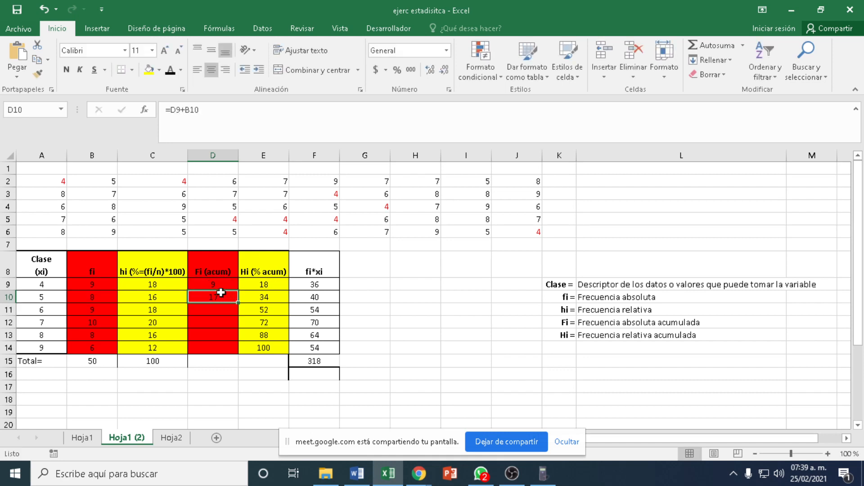
pyautogui.click(221, 284)
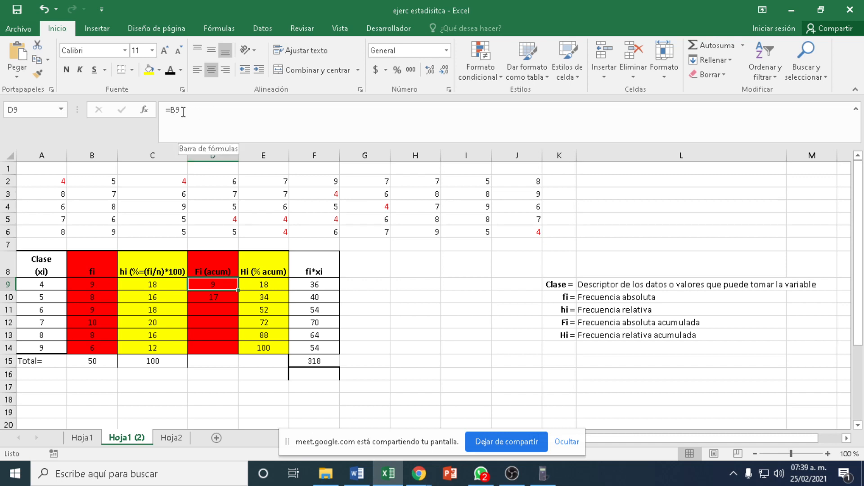
pyautogui.click(217, 297)
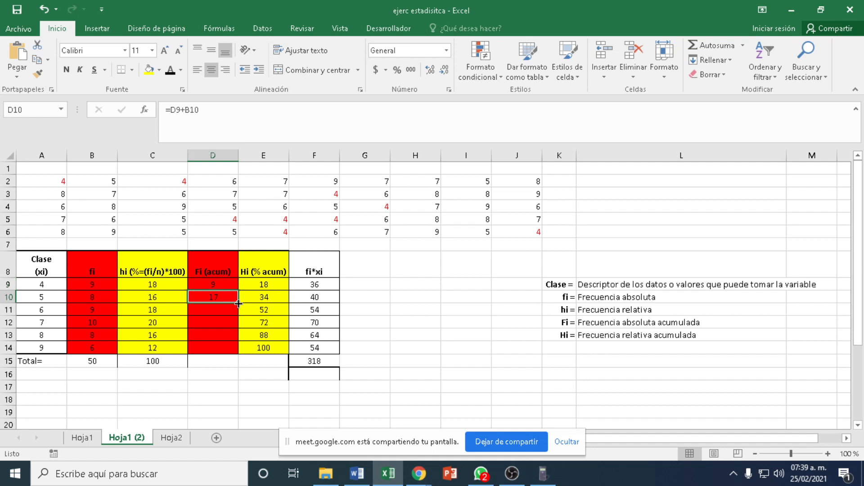
pyautogui.moveTo(238, 303); pyautogui.dragTo(240, 356)
pyautogui.click(236, 386)
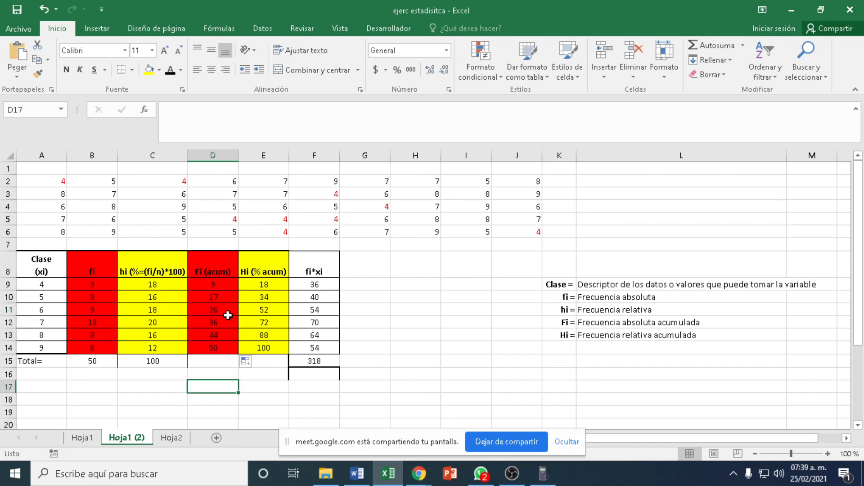
# Examine the formulas in D10 through D14 to see which cells each accumulated frequency references
pyautogui.click(224, 297)
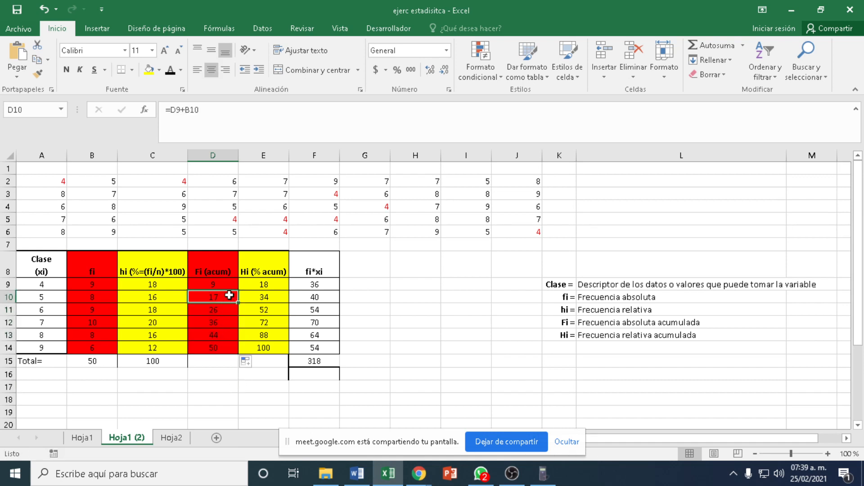
pyautogui.doubleClick(224, 297)
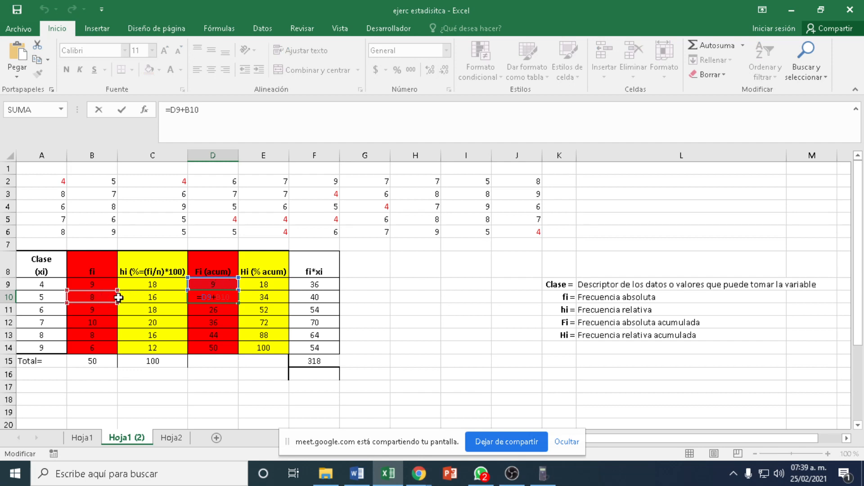
pyautogui.press('Escape')
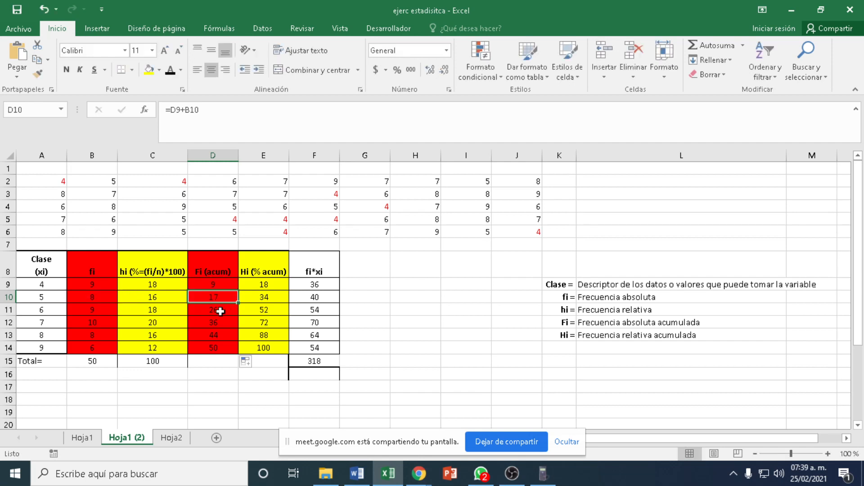
pyautogui.doubleClick(221, 311)
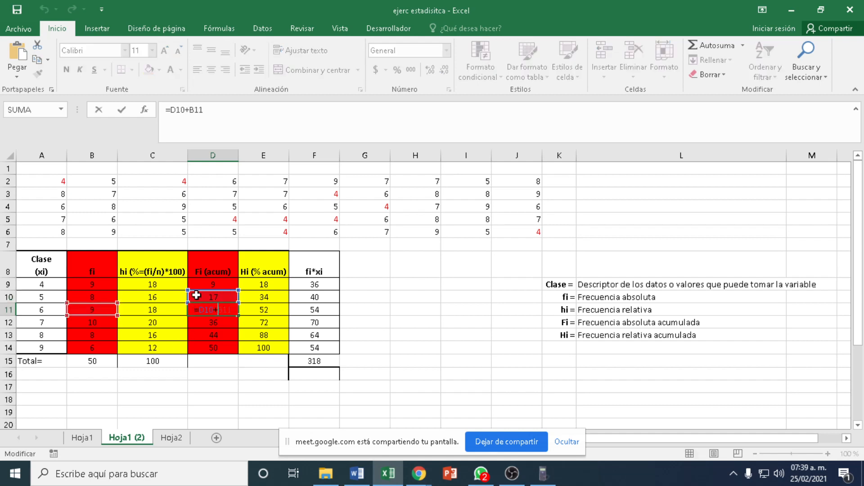
pyautogui.hotkey('ctrl', 'Return')
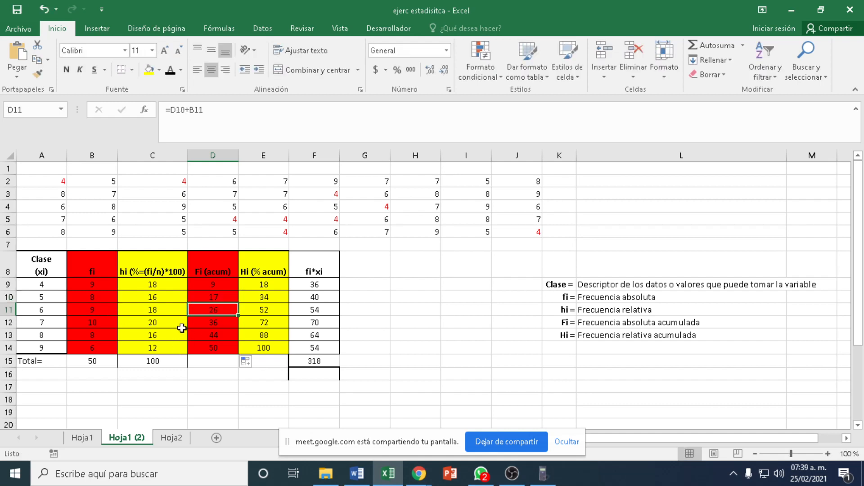
pyautogui.doubleClick(219, 323)
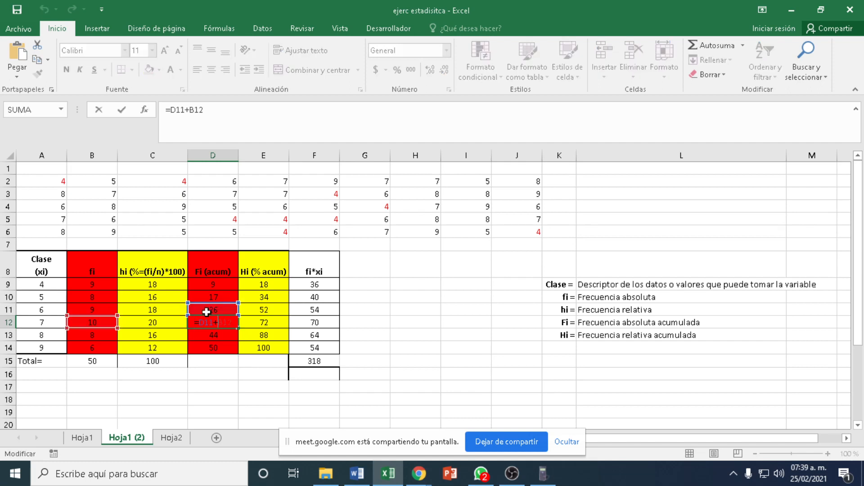
pyautogui.hotkey('ctrl', 'Return')
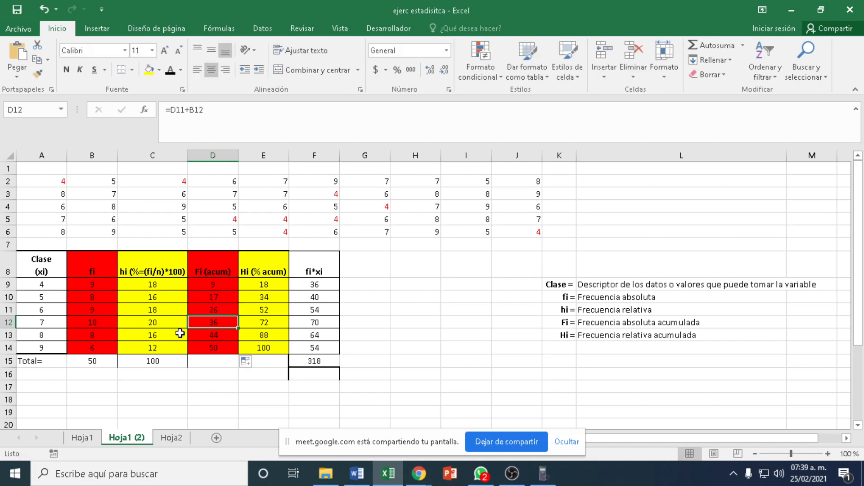
pyautogui.doubleClick(214, 336)
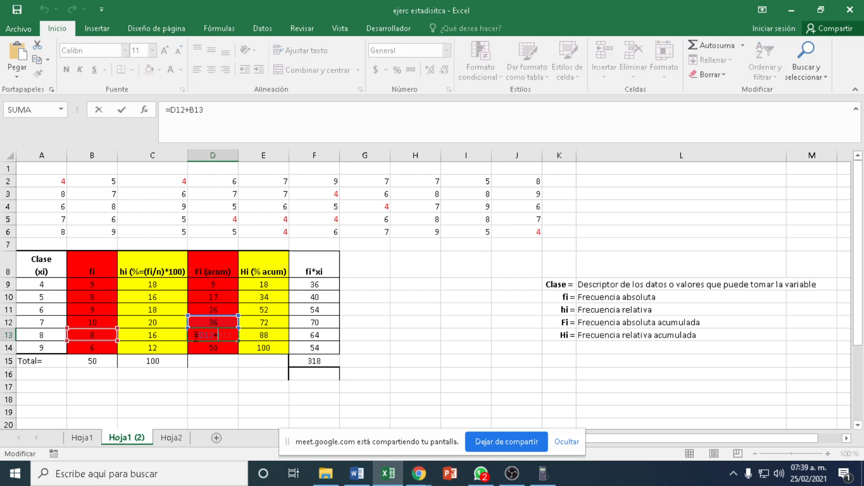
pyautogui.hotkey('ctrl', 'Return')
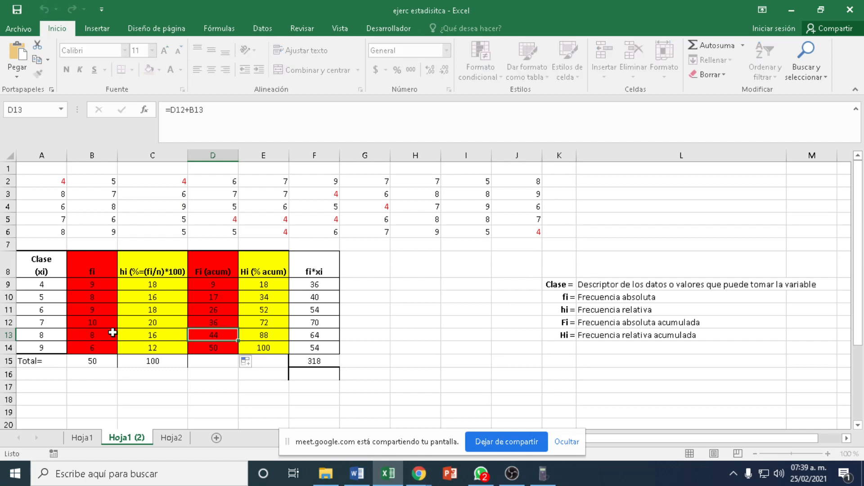
pyautogui.doubleClick(220, 347)
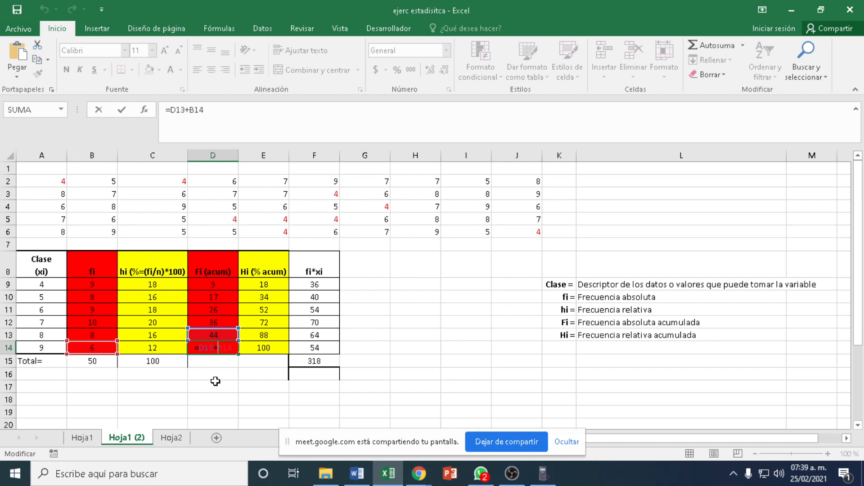
pyautogui.hotkey('ctrl', 'Return')
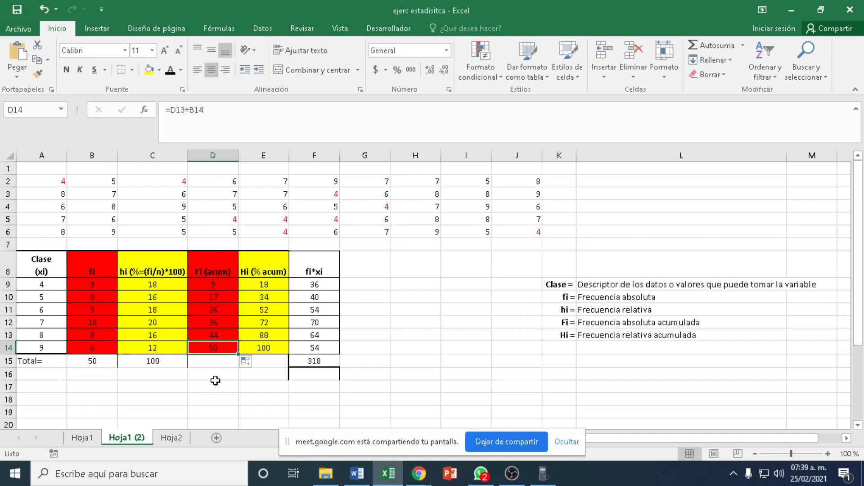
# Compare the D10 formula with those in E9 and E10, and inspect the cells referenced by E10
pyautogui.click(221, 297)
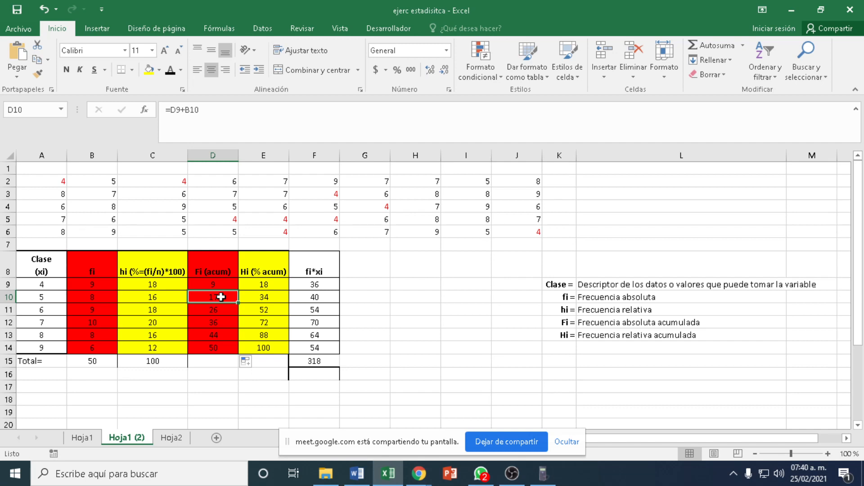
pyautogui.click(270, 298)
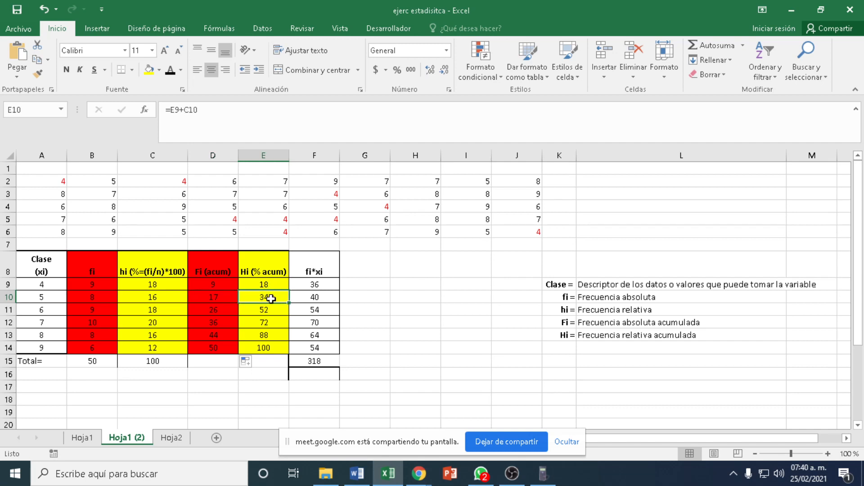
pyautogui.click(274, 286)
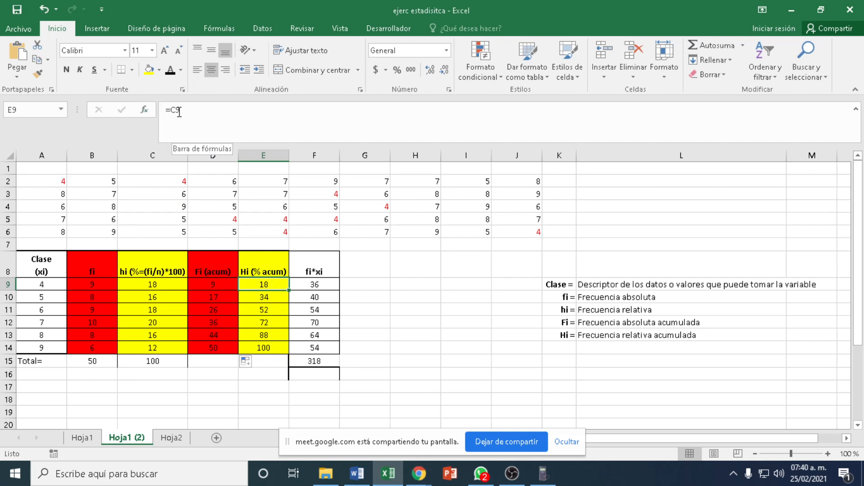
pyautogui.click(274, 299)
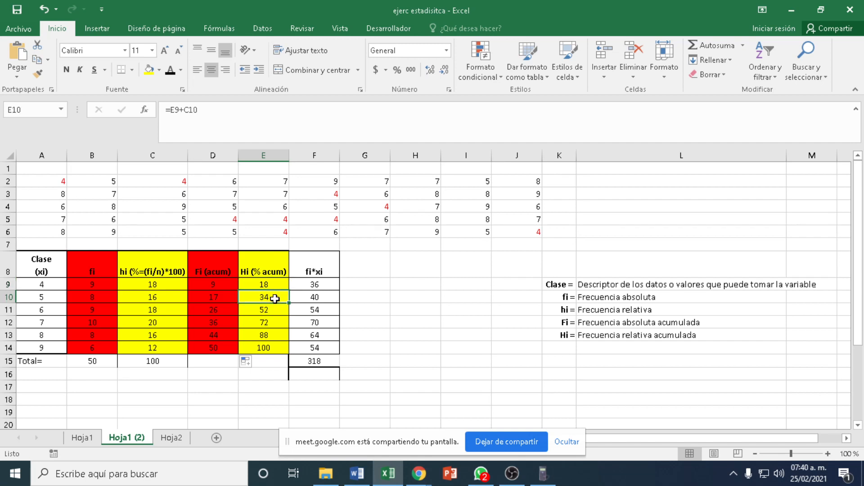
pyautogui.doubleClick(274, 299)
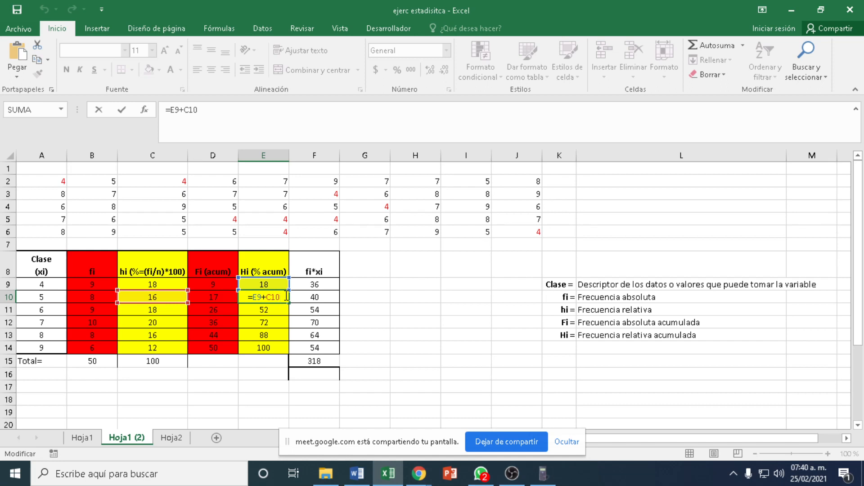
pyautogui.press('Return')
pyautogui.click(285, 295)
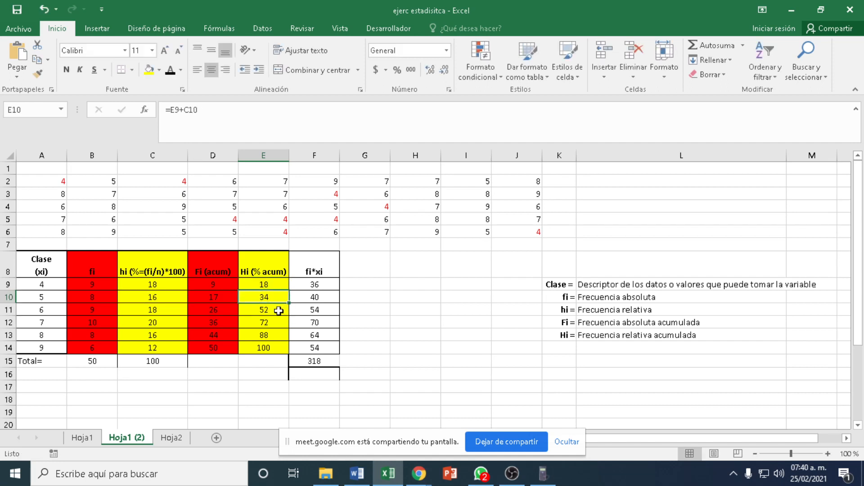
# Try filling the E9 formula down through E14 in the Hi column, and undo the fill
pyautogui.click(282, 282)
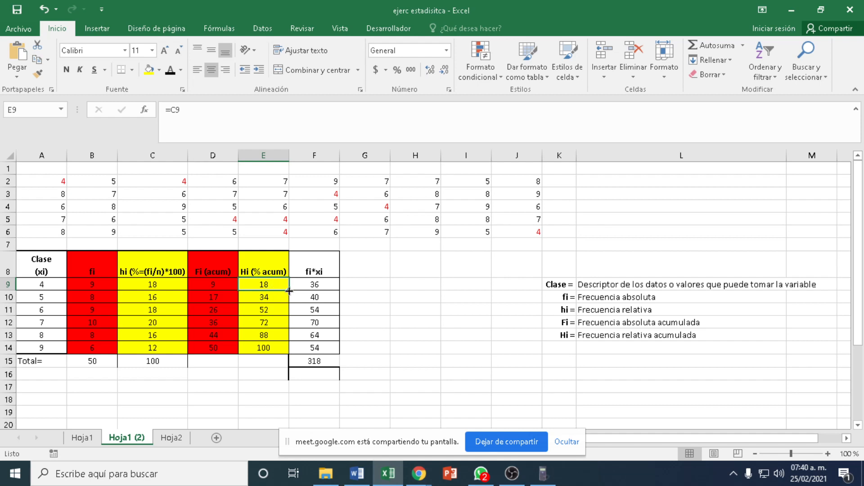
pyautogui.moveTo(288, 290); pyautogui.dragTo(284, 356)
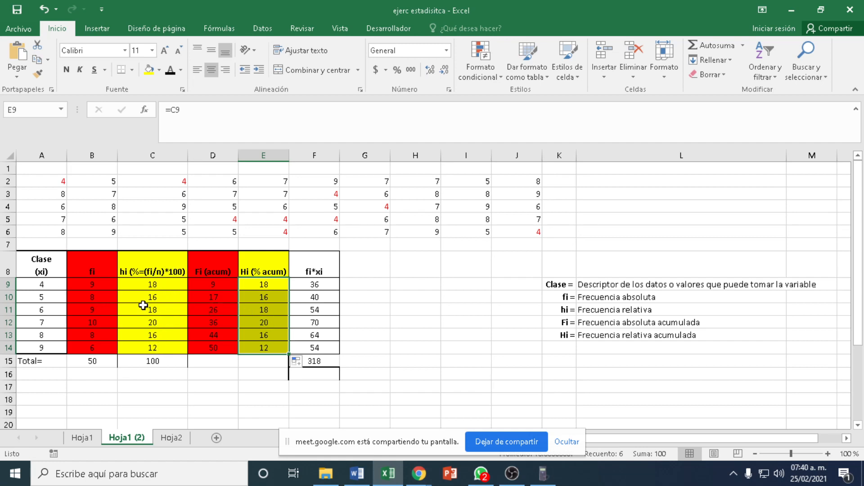
pyautogui.hotkey('ctrl', 'z')
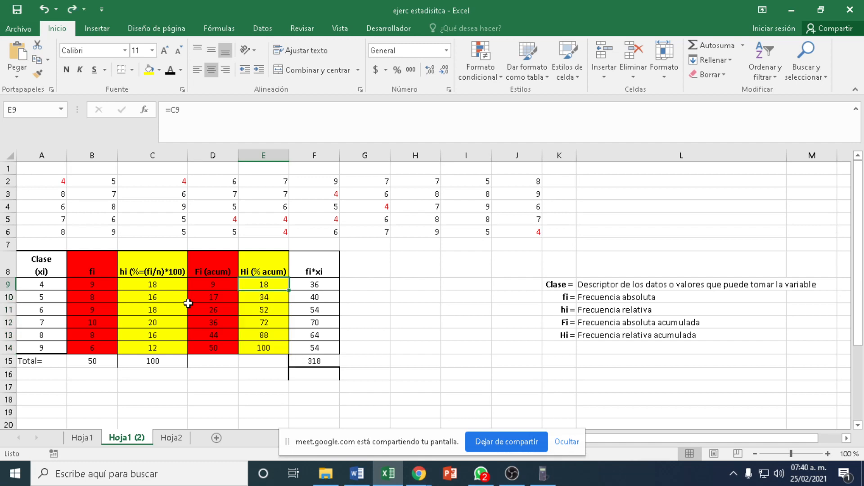
# Fill the accumulated relative frequency formula in E10 down through E14
pyautogui.click(269, 298)
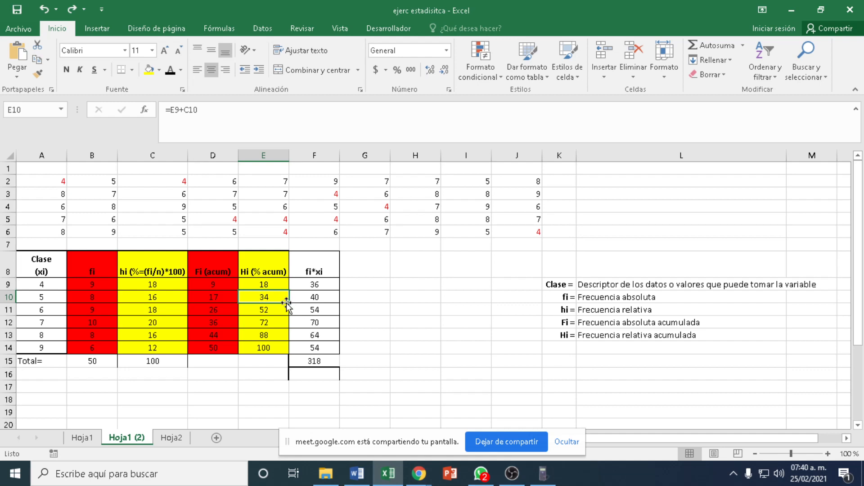
pyautogui.moveTo(289, 303); pyautogui.dragTo(284, 353)
pyautogui.click(263, 382)
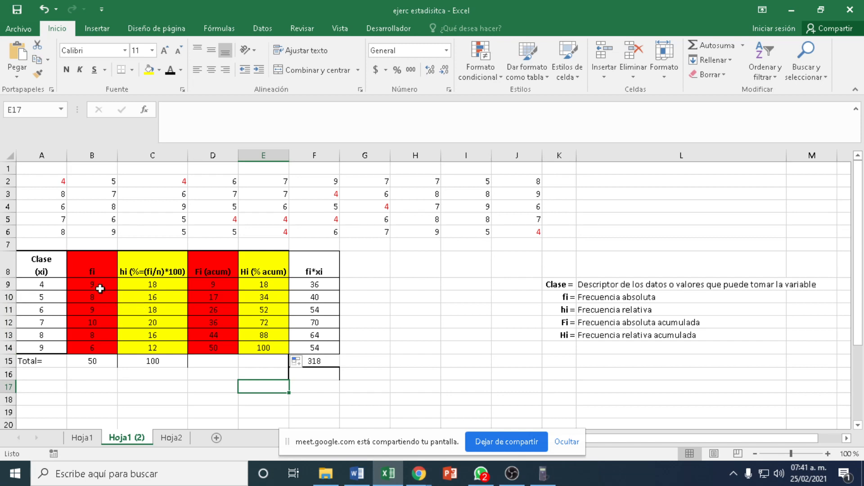
# Clear the frequency table's contents in B9:F14 and the totals in B15:F15, keeping the headers and classes
pyautogui.moveTo(93, 283); pyautogui.dragTo(307, 348)
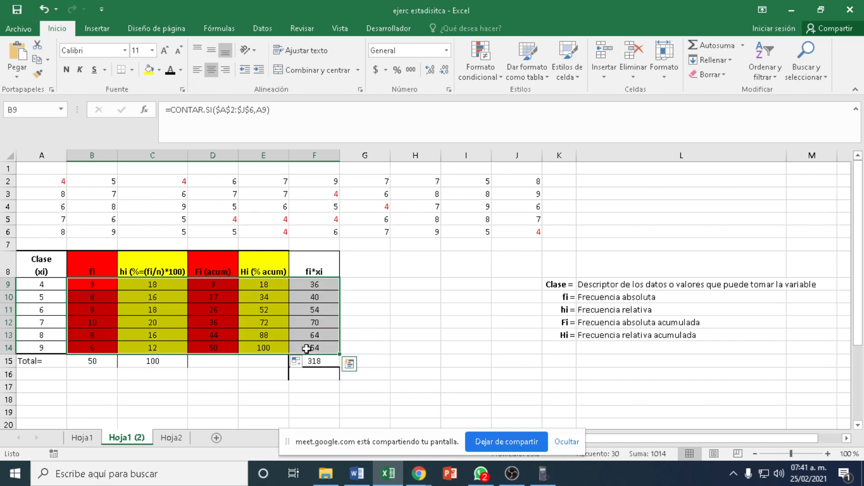
pyautogui.press('Delete')
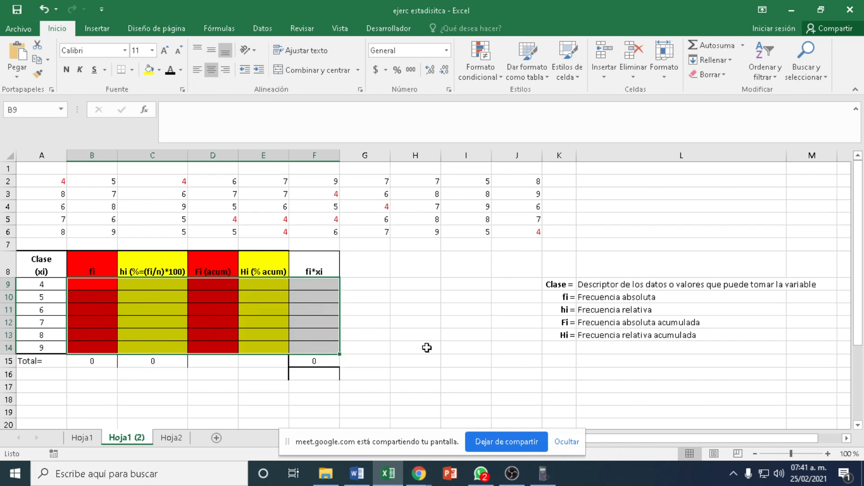
pyautogui.moveTo(97, 362); pyautogui.dragTo(295, 365)
pyautogui.press('Delete')
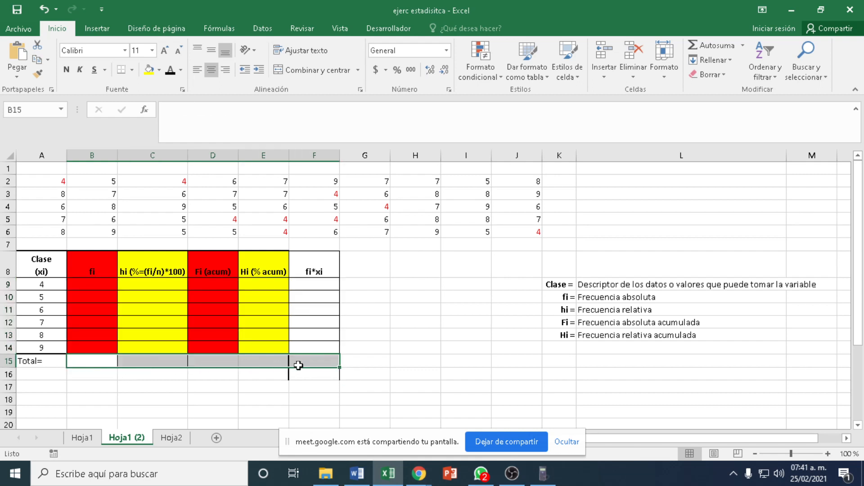
pyautogui.moveTo(372, 332); pyautogui.dragTo(393, 330)
# Enter =CONTAR.SI(A2:J6,A9) in B9 to count the absolute frequency of class 4
pyautogui.click(97, 283)
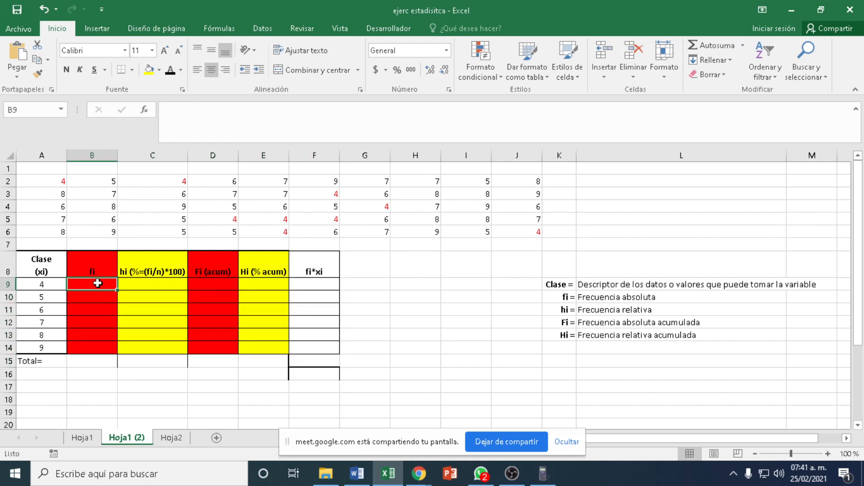
pyautogui.write('=')
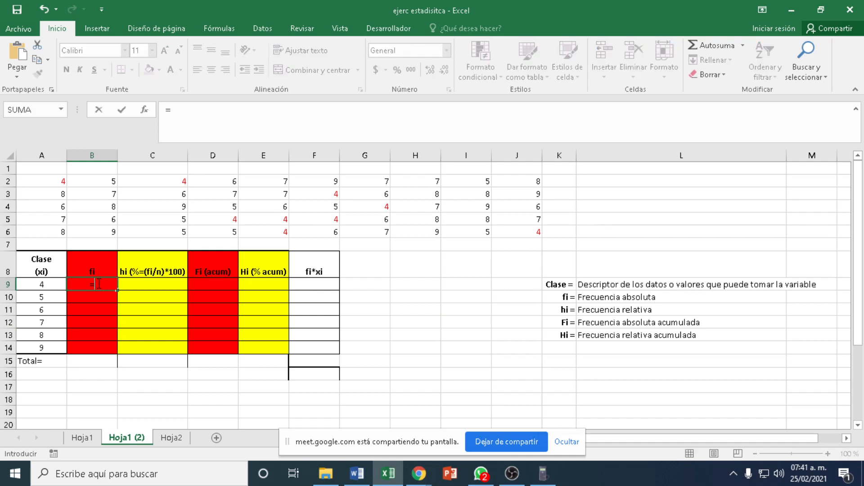
pyautogui.write('cont')
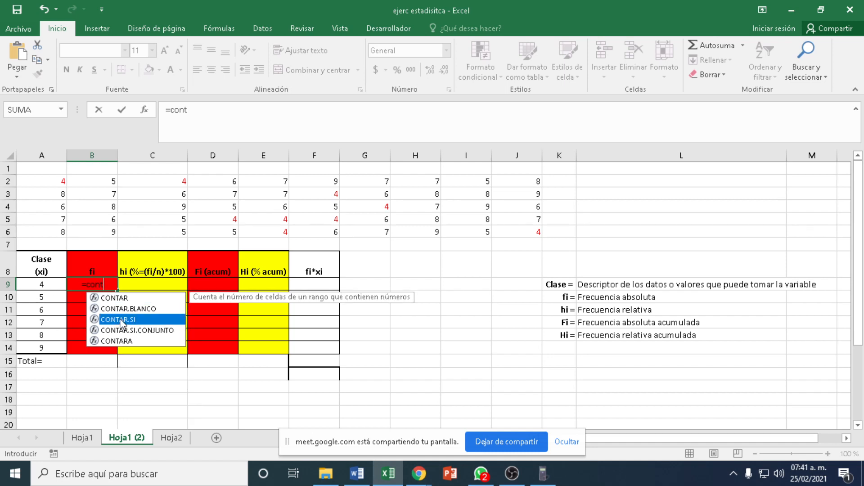
pyautogui.doubleClick(122, 323)
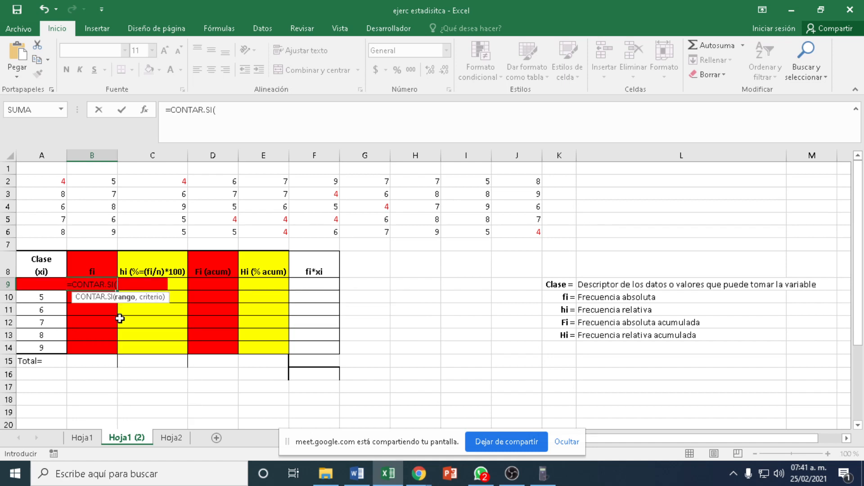
pyautogui.moveTo(49, 179); pyautogui.dragTo(497, 244)
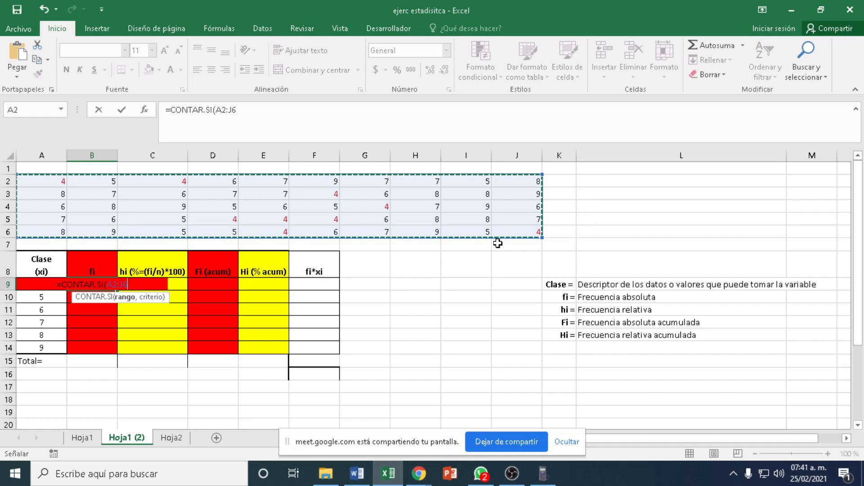
pyautogui.write(',')
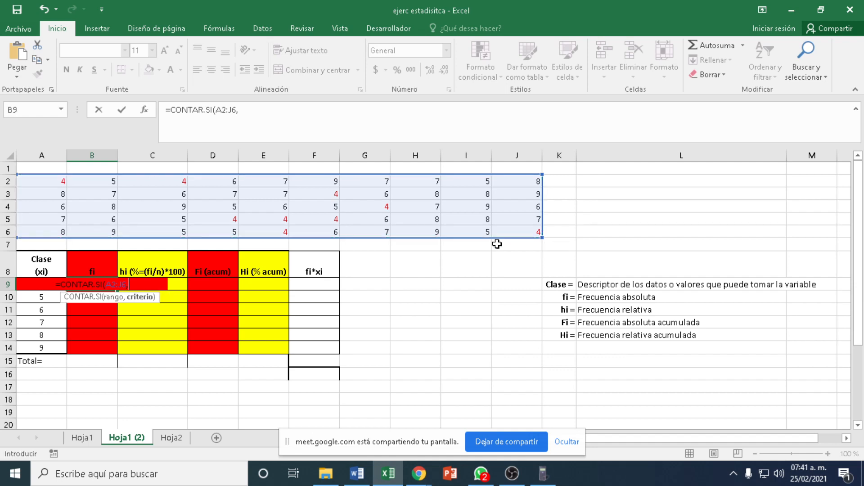
pyautogui.write('a9=')
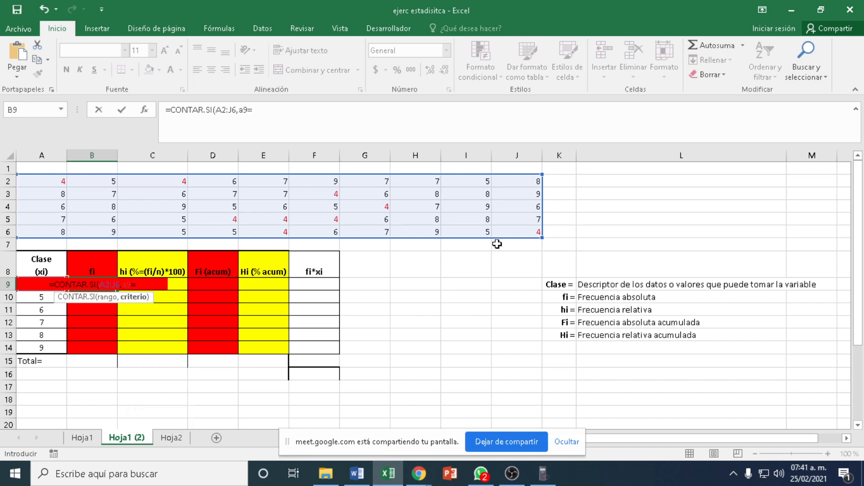
pyautogui.press('BackSpace')
pyautogui.write(')')
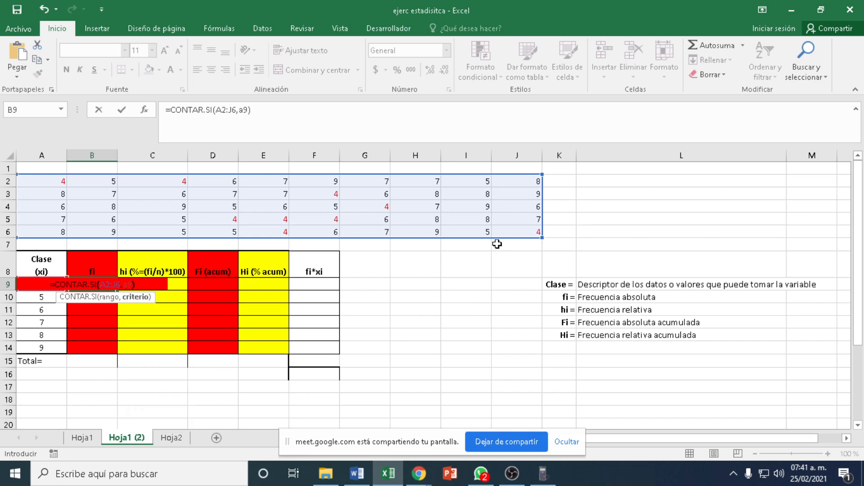
pyautogui.press('Return')
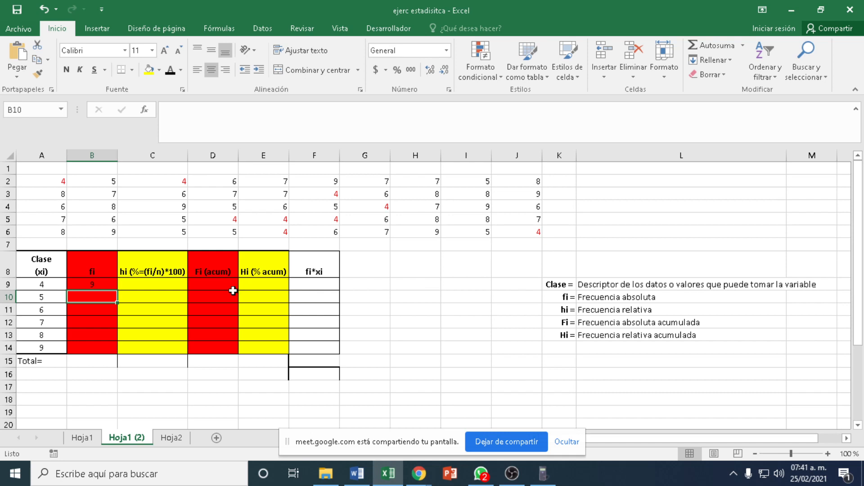
# Enter the relative frequency formula =(B9/50)/100 in C9
pyautogui.click(155, 283)
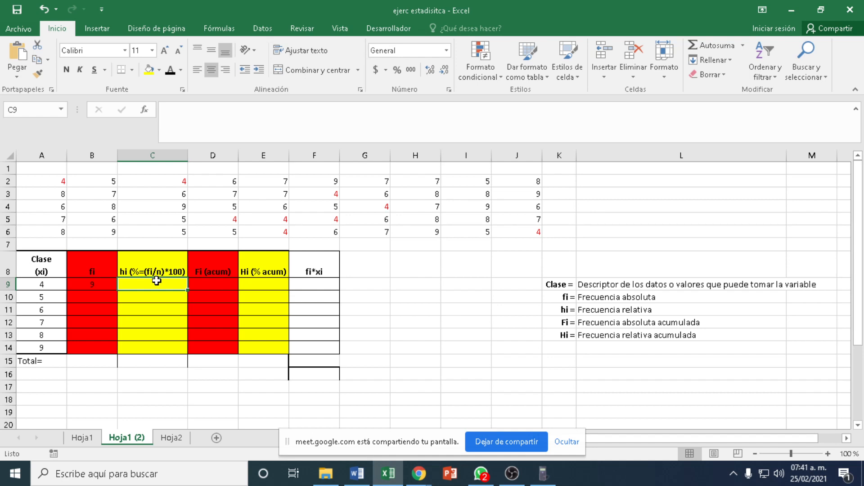
pyautogui.write('=')
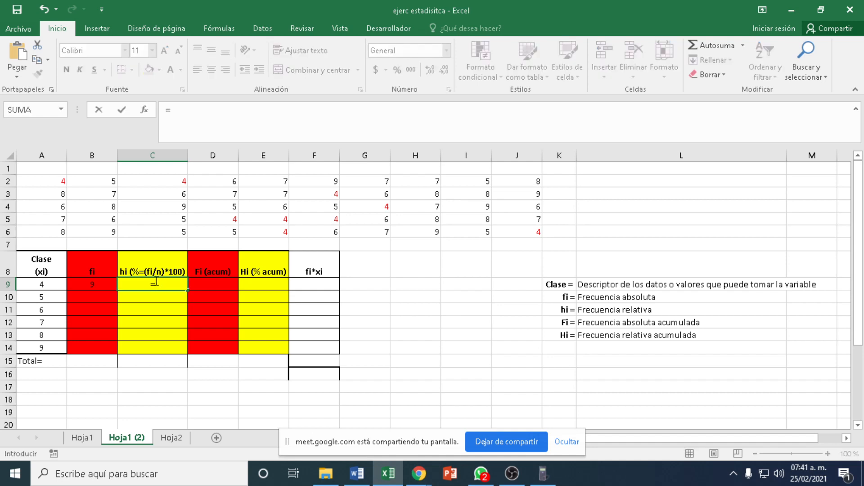
pyautogui.click(88, 285)
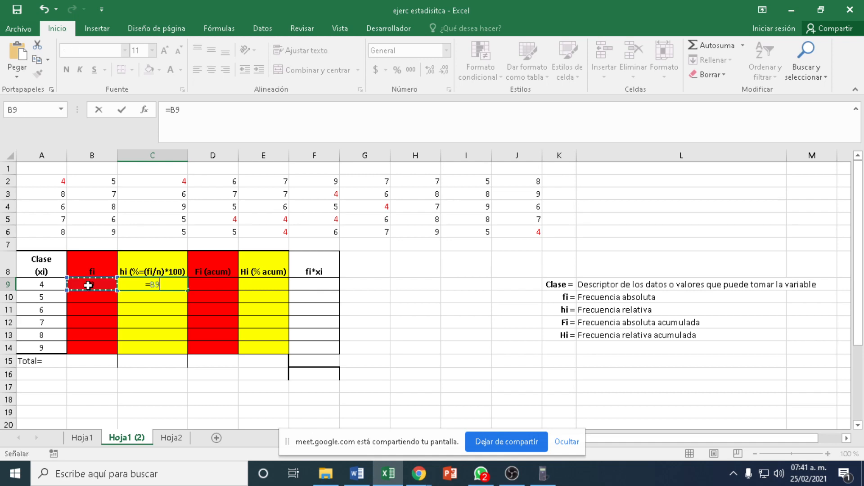
pyautogui.write('/')
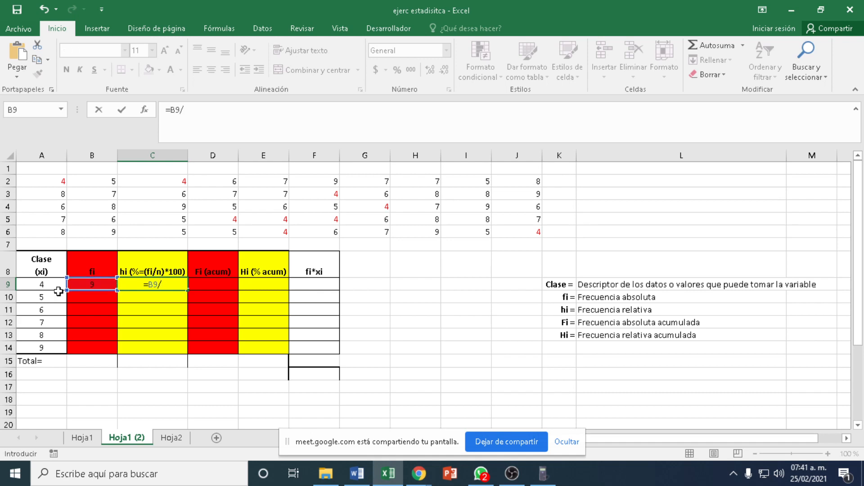
pyautogui.write('50')
pyautogui.click(143, 285)
pyautogui.write('(')
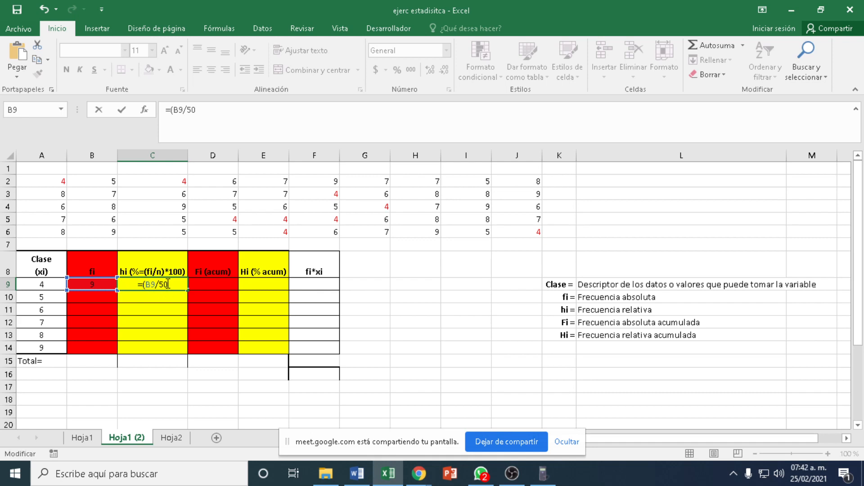
pyautogui.click(168, 285)
pyautogui.write(')/100')
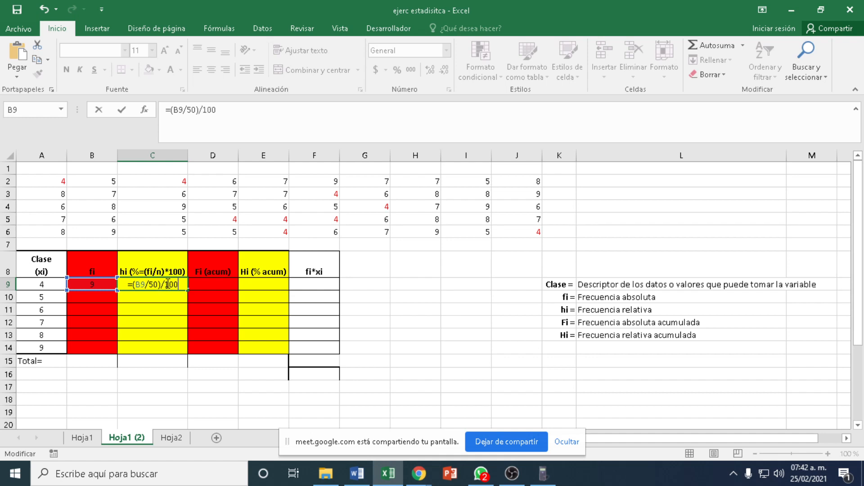
pyautogui.press('Return')
# Correct the C9 formula to multiply by 100 instead of dividing, giving =(B9/50)*100
pyautogui.click(167, 283)
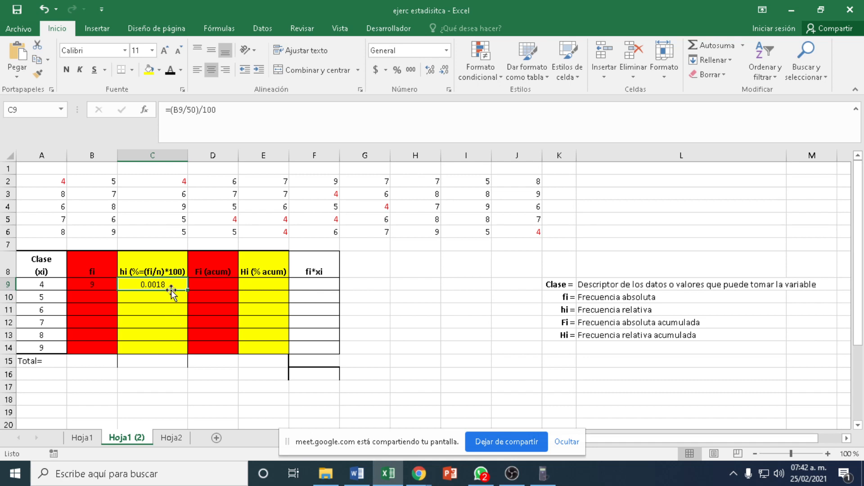
pyautogui.click(198, 110)
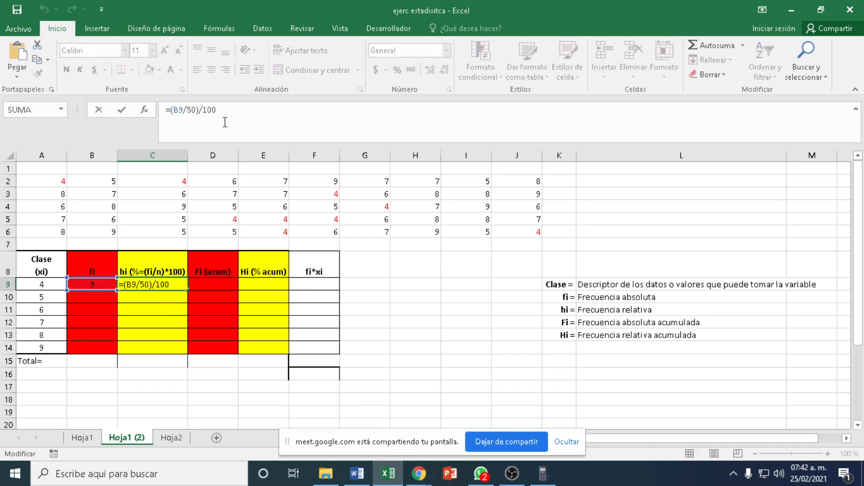
pyautogui.press('Delete')
pyautogui.write('*')
pyautogui.press('Return')
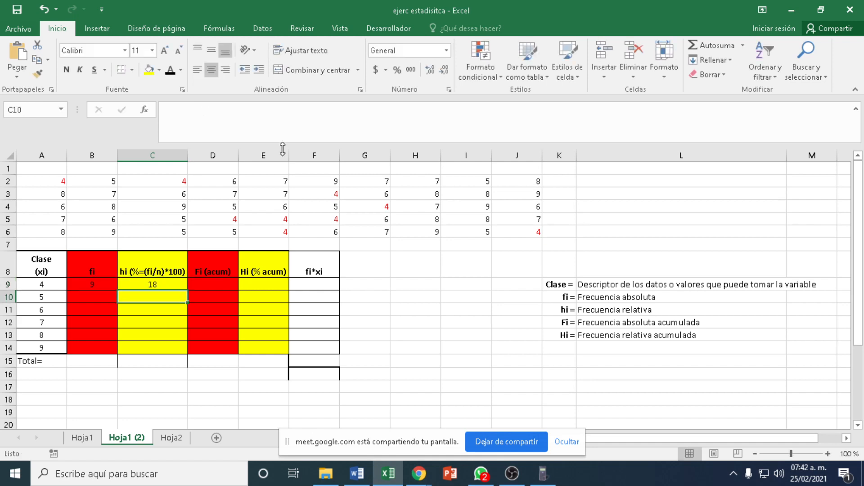
pyautogui.click(164, 287)
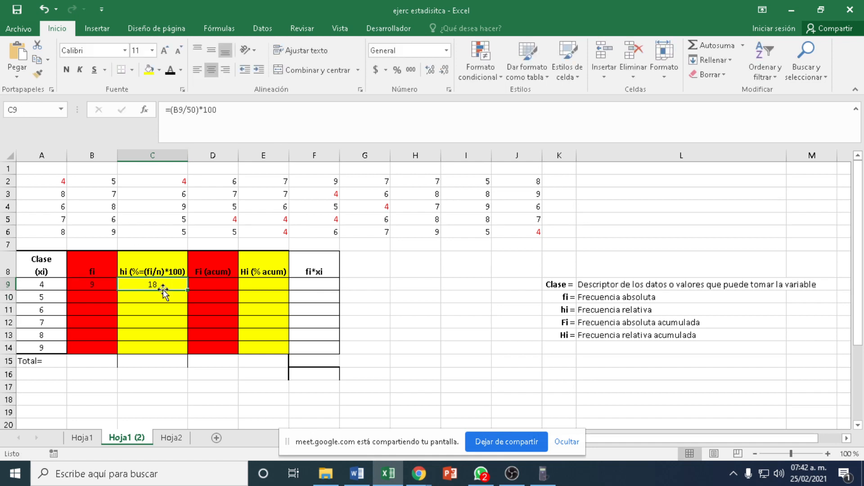
# Start the accumulated absolute frequency column by entering =B9 in D9
pyautogui.click(213, 286)
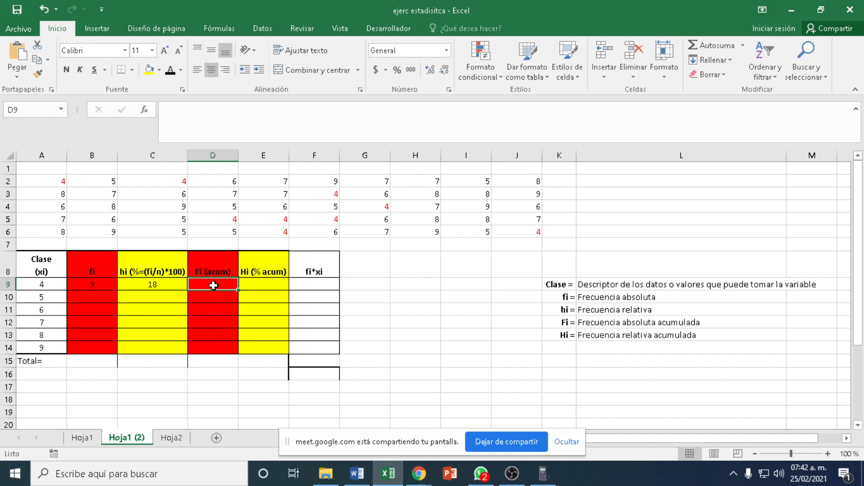
pyautogui.write('=')
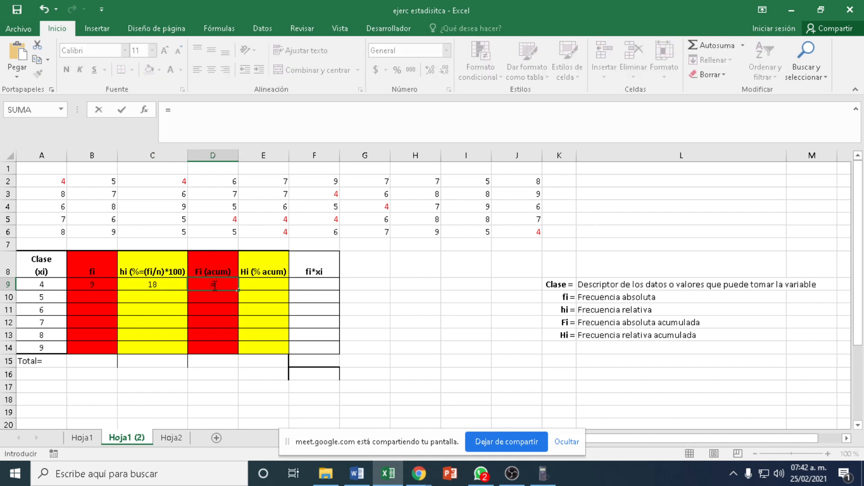
pyautogui.click(98, 284)
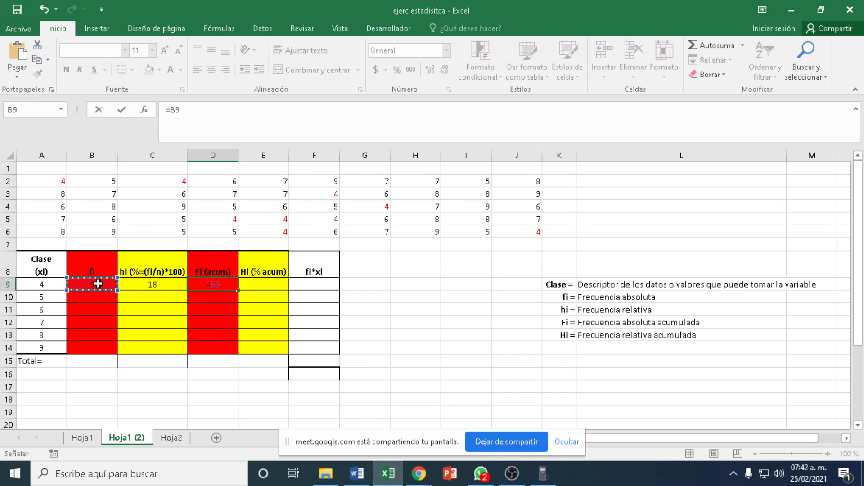
pyautogui.press('Return')
# Start the accumulated relative frequency column by entering =C9 in E9
pyautogui.click(251, 287)
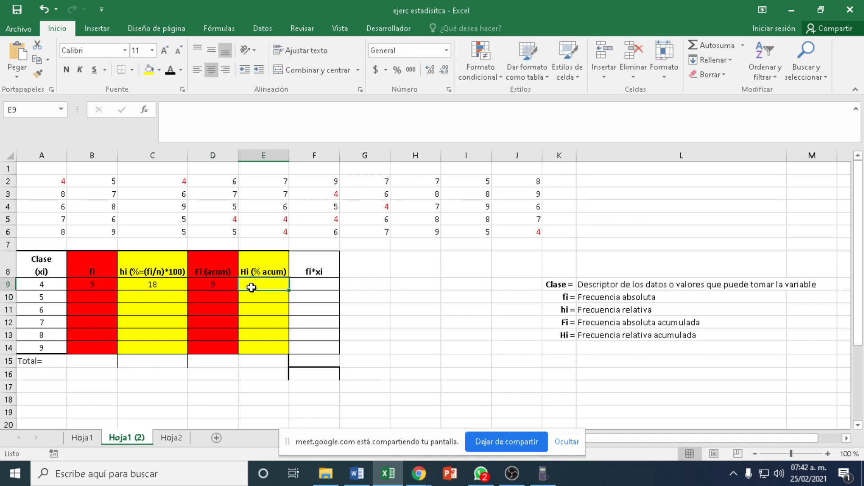
pyautogui.write('=')
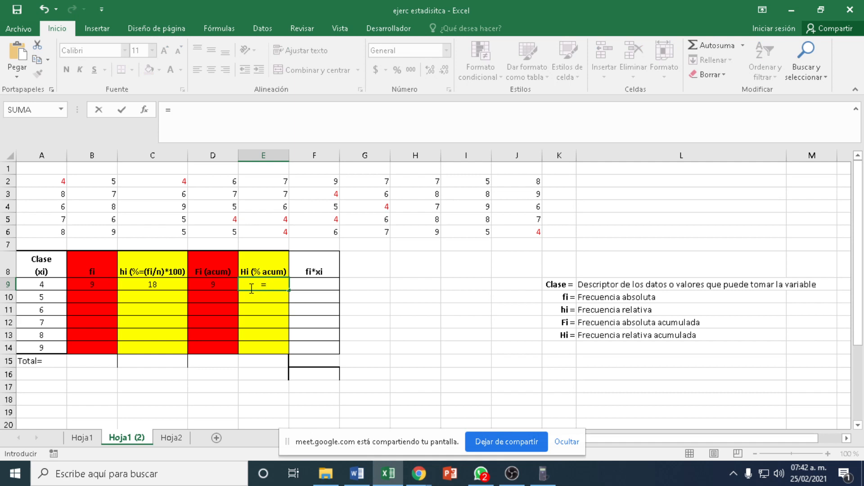
pyautogui.click(164, 286)
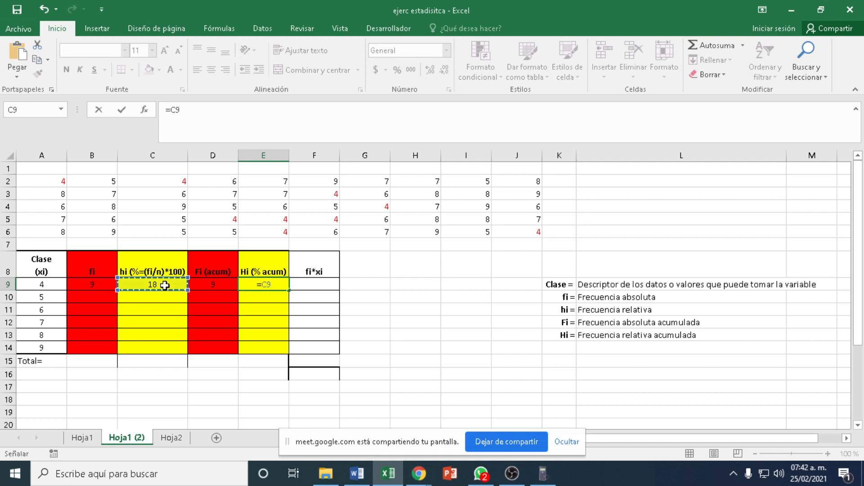
pyautogui.press('Return')
# Enter =B9*A9 in F9 to multiply the absolute frequency by its class value
pyautogui.click(313, 291)
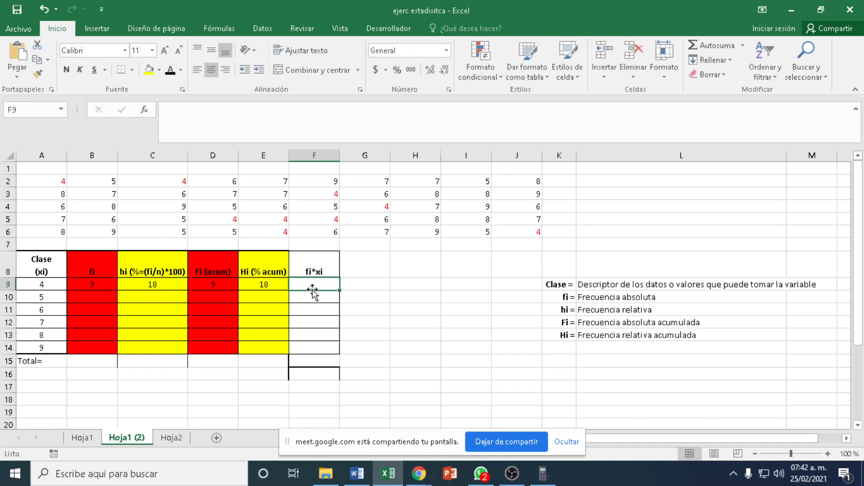
pyautogui.write('=')
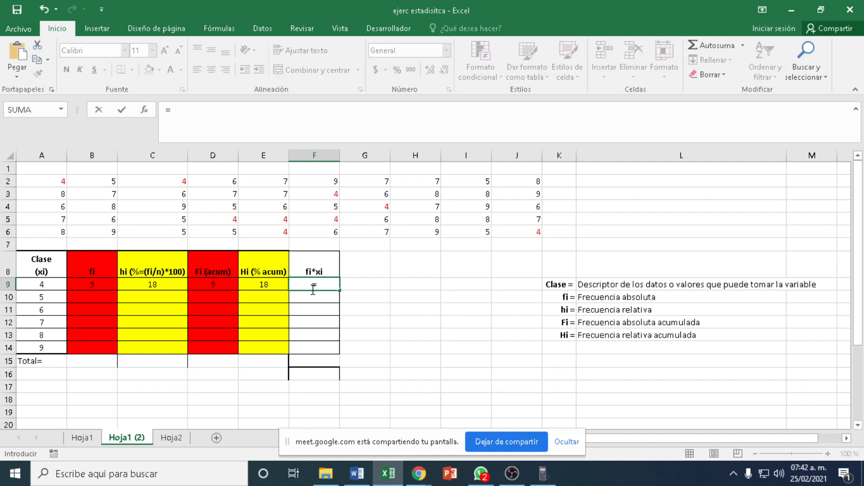
pyautogui.click(92, 284)
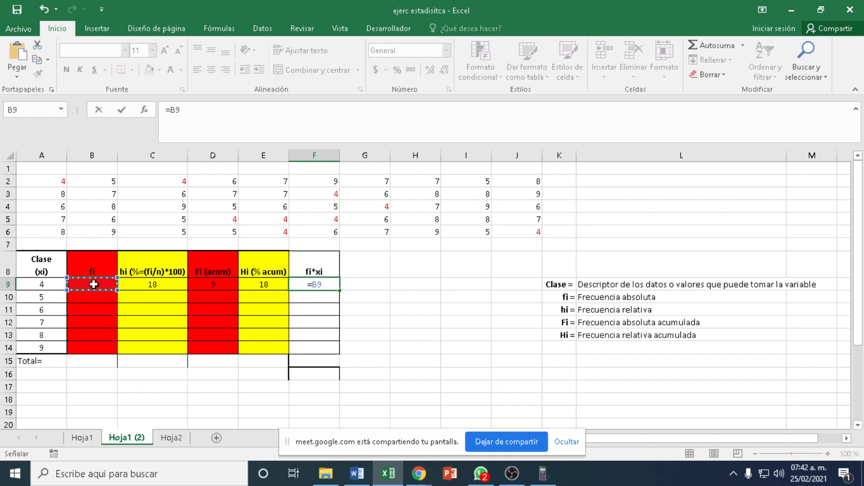
pyautogui.write('*')
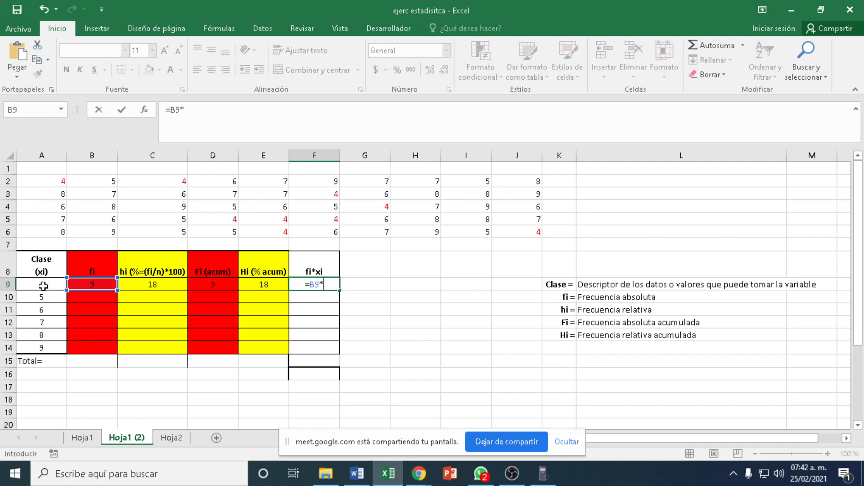
pyautogui.click(43, 285)
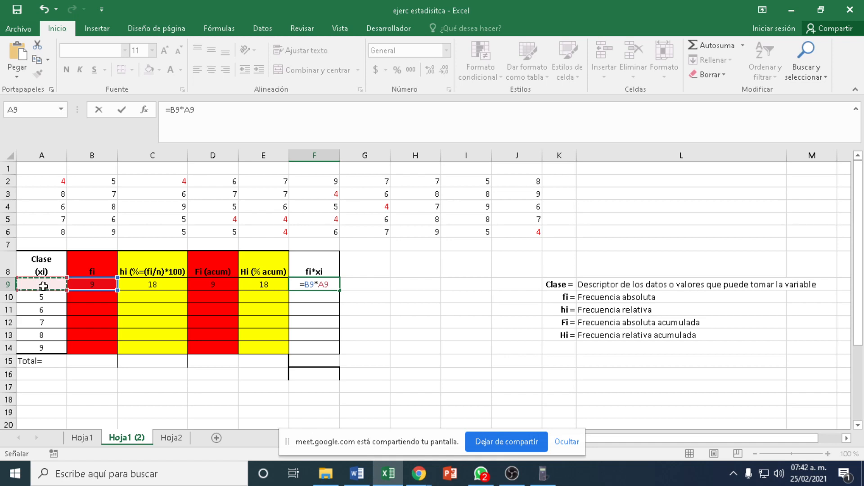
pyautogui.press('Return')
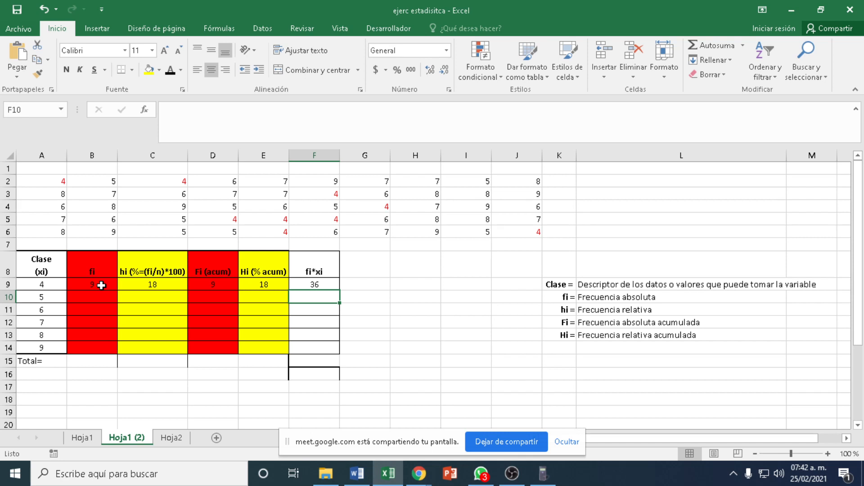
# Make the data range in B9 absolute, giving =CONTAR.SI($A$2:$J$6,A9), and fill B9:C9 down to row 14
pyautogui.moveTo(97, 282); pyautogui.dragTo(154, 279)
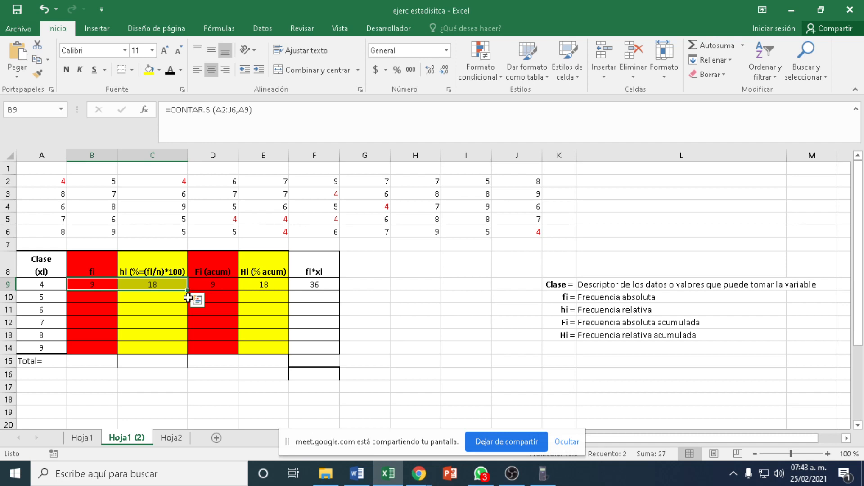
pyautogui.click(100, 304)
pyautogui.click(101, 284)
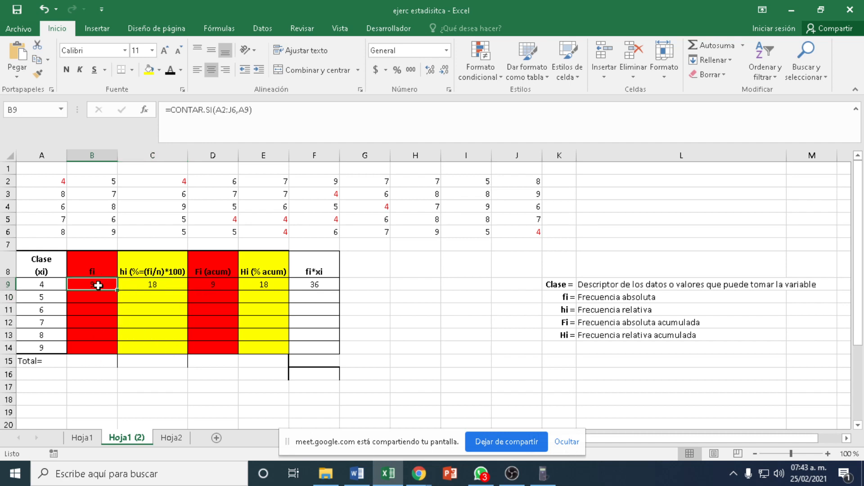
pyautogui.click(218, 110)
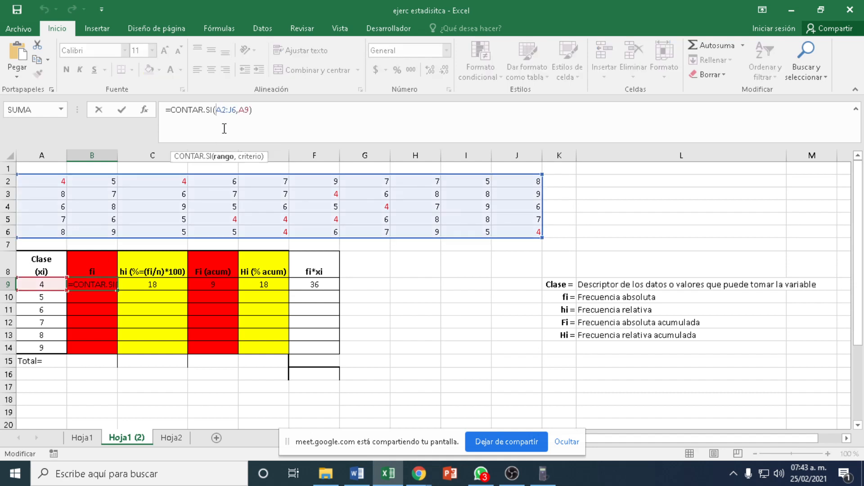
pyautogui.press('F4')
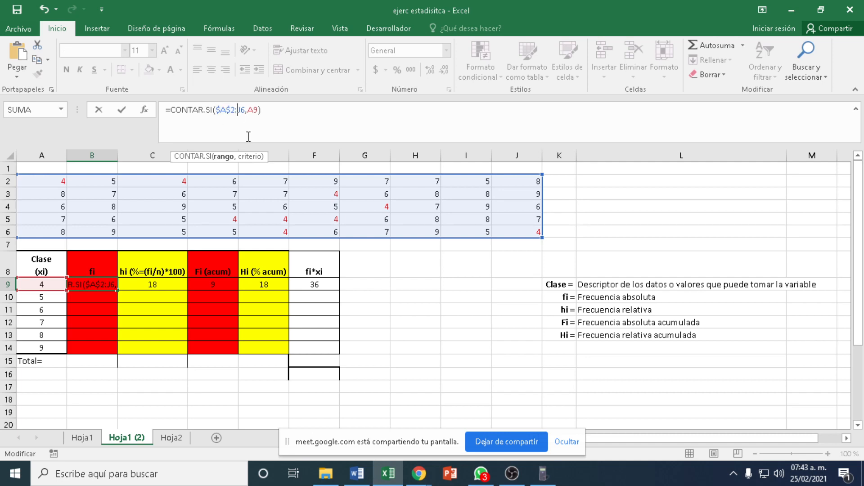
pyautogui.press('F4')
pyautogui.press('Return')
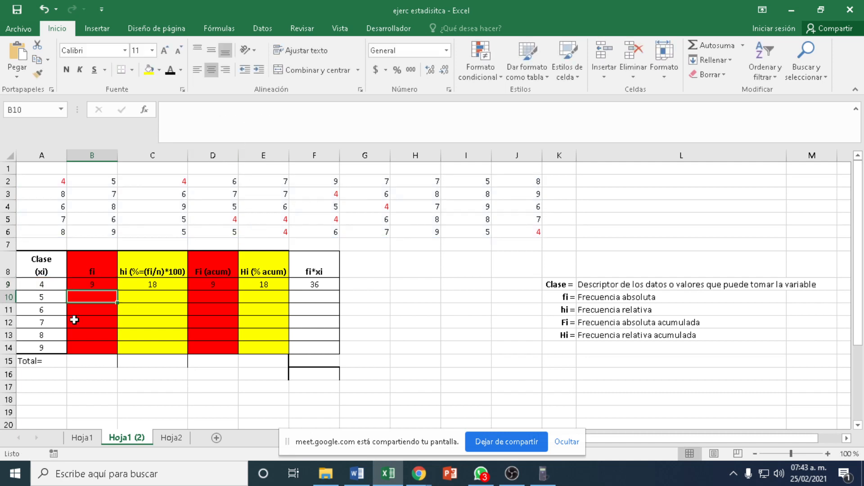
pyautogui.moveTo(87, 281); pyautogui.dragTo(143, 283)
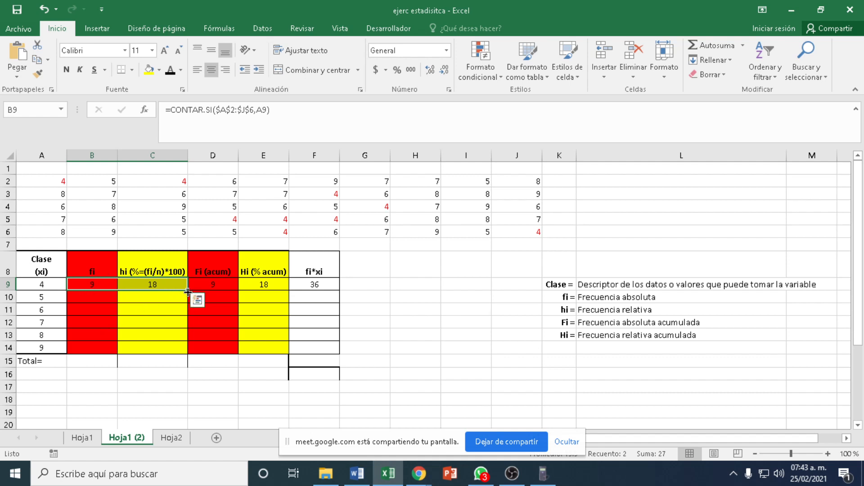
pyautogui.moveTo(188, 290); pyautogui.dragTo(183, 350)
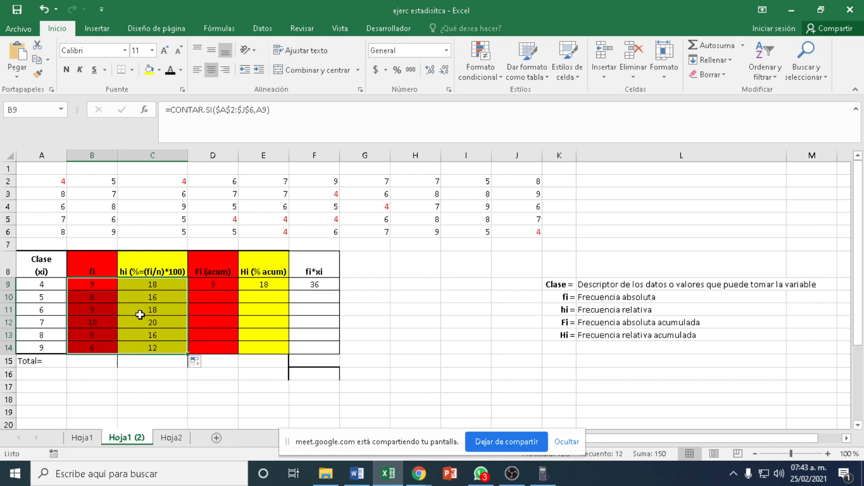
# Enter =D9+B10 in D10 to accumulate the absolute frequency
pyautogui.click(224, 297)
pyautogui.click(221, 283)
pyautogui.click(261, 282)
pyautogui.moveTo(216, 283); pyautogui.dragTo(260, 286)
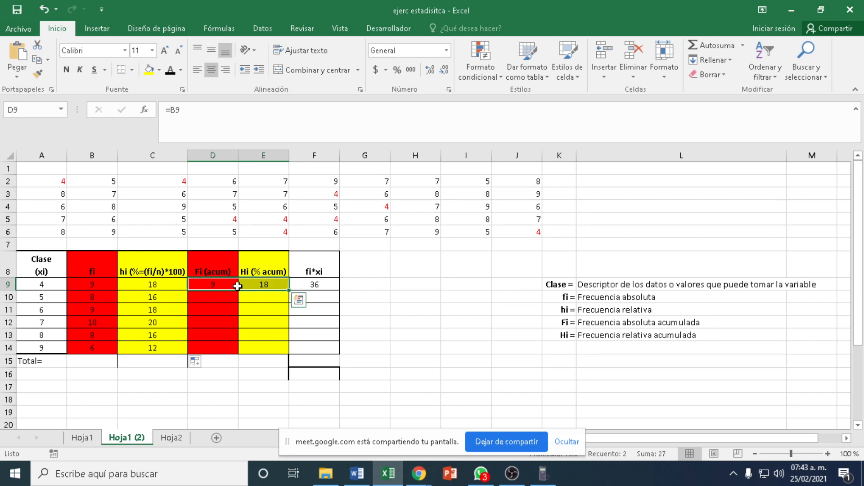
pyautogui.click(220, 297)
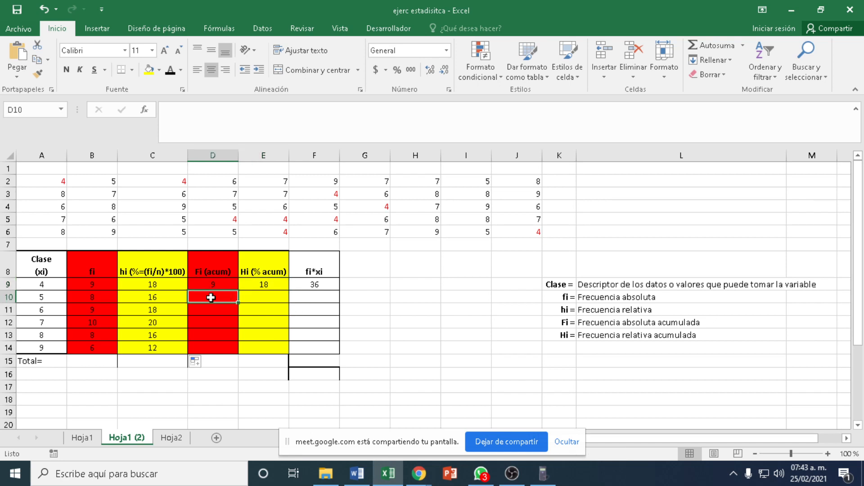
pyautogui.write('=')
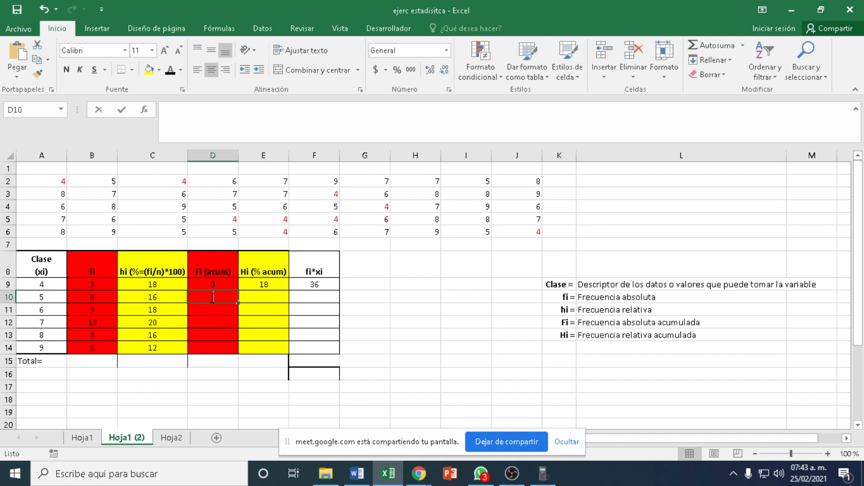
pyautogui.click(215, 284)
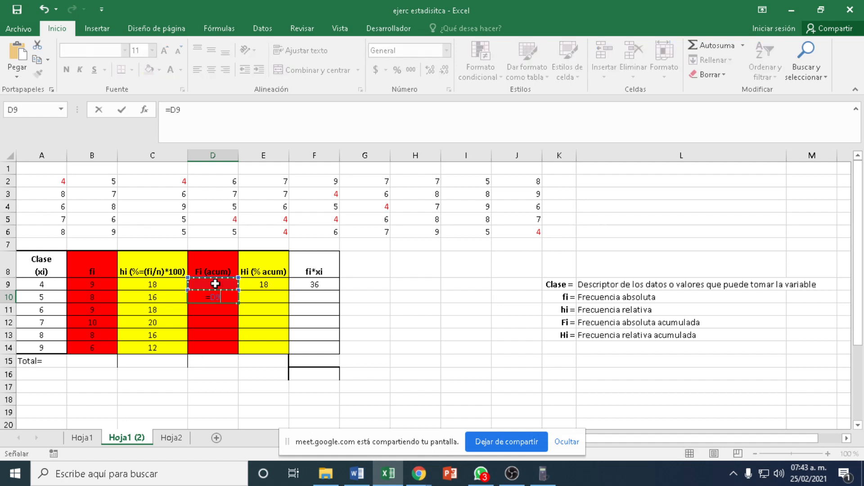
pyautogui.write('+')
pyautogui.click(98, 299)
pyautogui.press('Return')
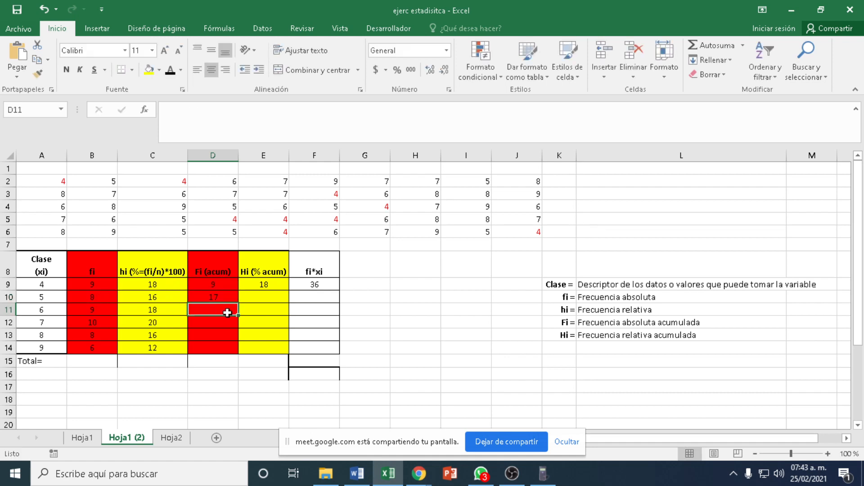
# Enter =E9+C10 in E10 to accumulate the relative frequency
pyautogui.click(256, 297)
pyautogui.write('=')
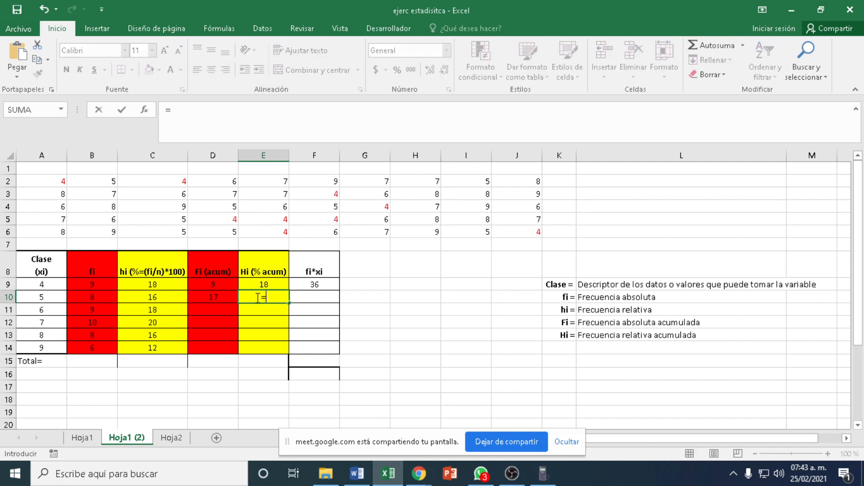
pyautogui.click(270, 283)
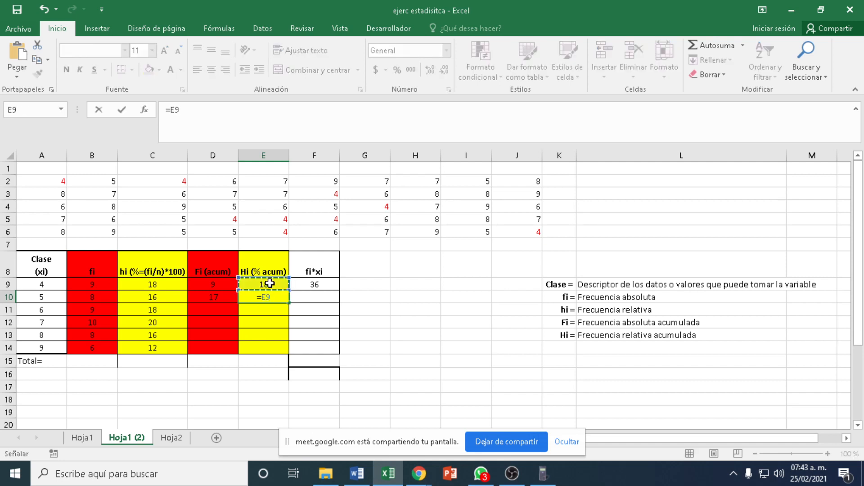
pyautogui.write('+')
pyautogui.click(167, 297)
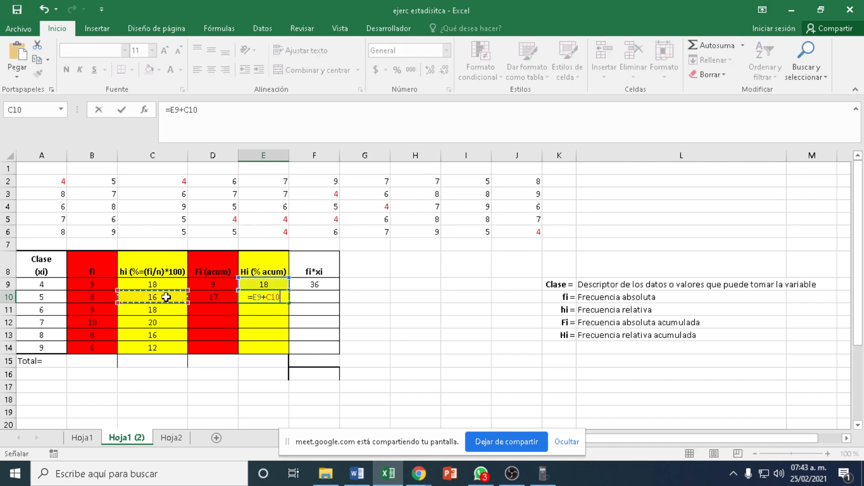
pyautogui.press('Return')
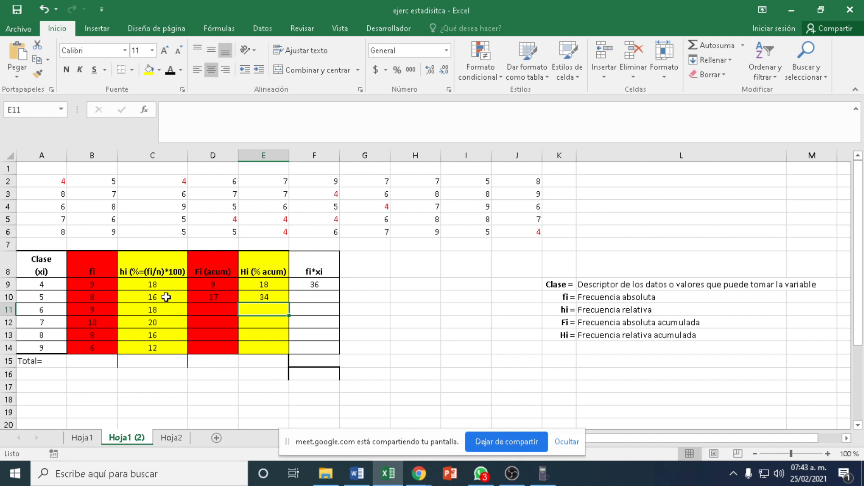
# Fill the accumulated frequency formulas in D10:E10 down to row 14
pyautogui.click(214, 299)
pyautogui.moveTo(213, 299); pyautogui.dragTo(255, 298)
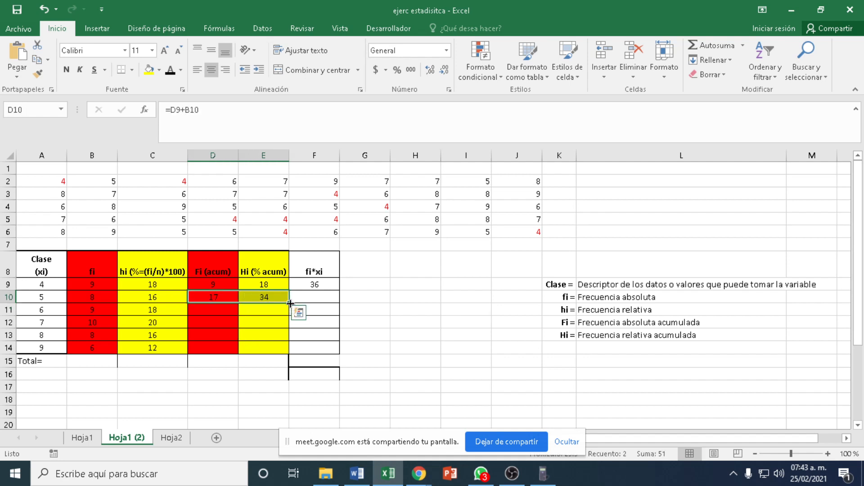
pyautogui.moveTo(290, 303); pyautogui.dragTo(290, 349)
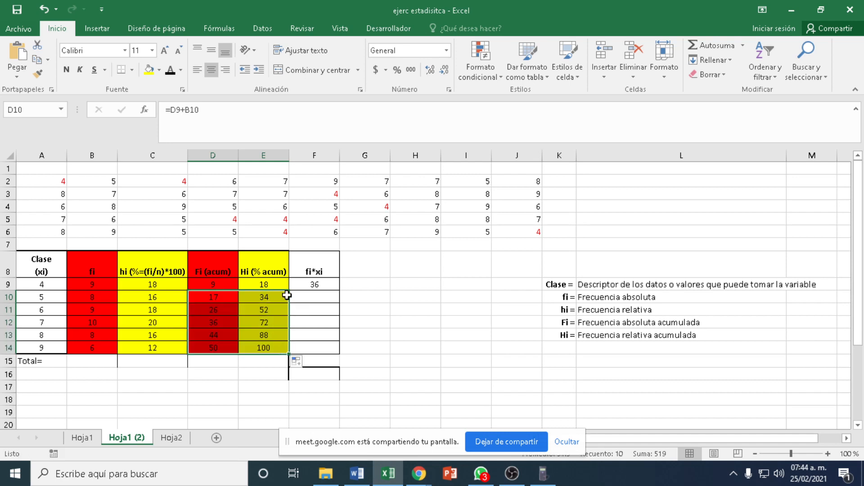
# Fill the fi*xi formula in F9 down to F14
pyautogui.click(315, 285)
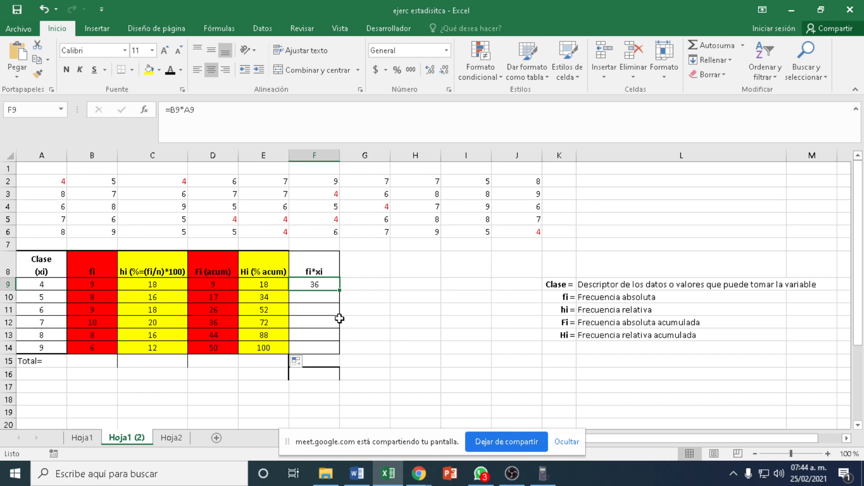
pyautogui.moveTo(340, 290); pyautogui.dragTo(340, 355)
pyautogui.click(207, 385)
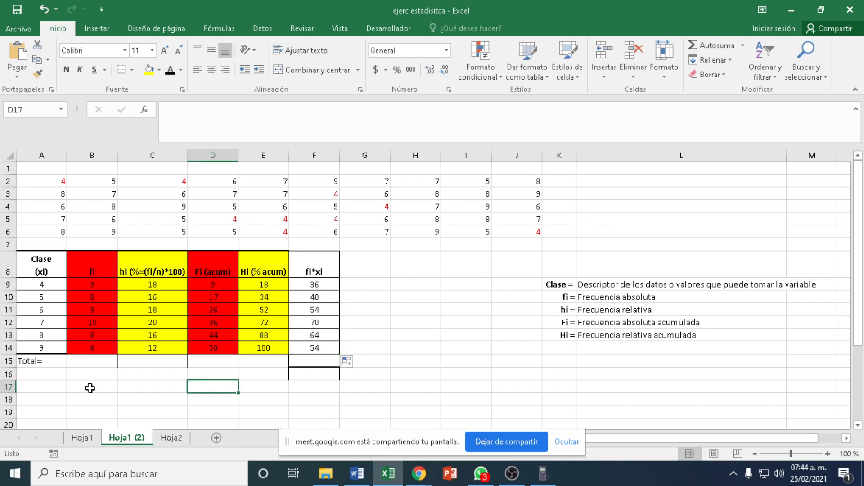
# Total the absolute frequencies by entering =suma(B9:B14) in B15
pyautogui.click(106, 368)
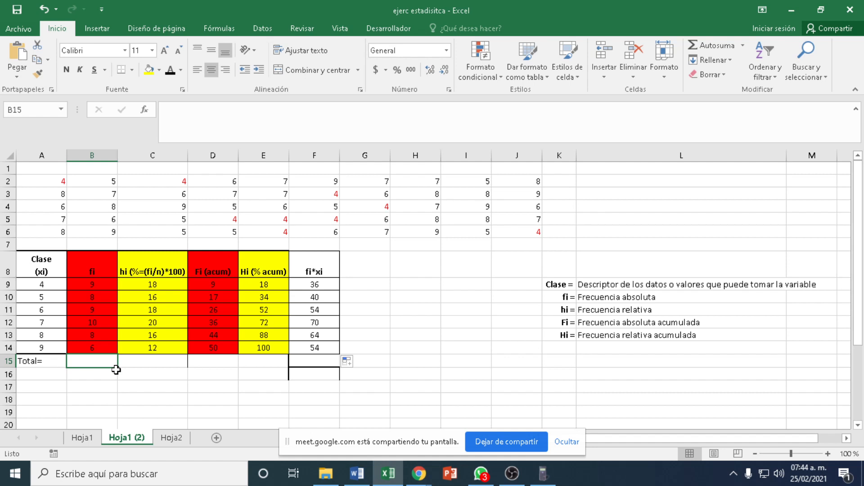
pyautogui.write('=')
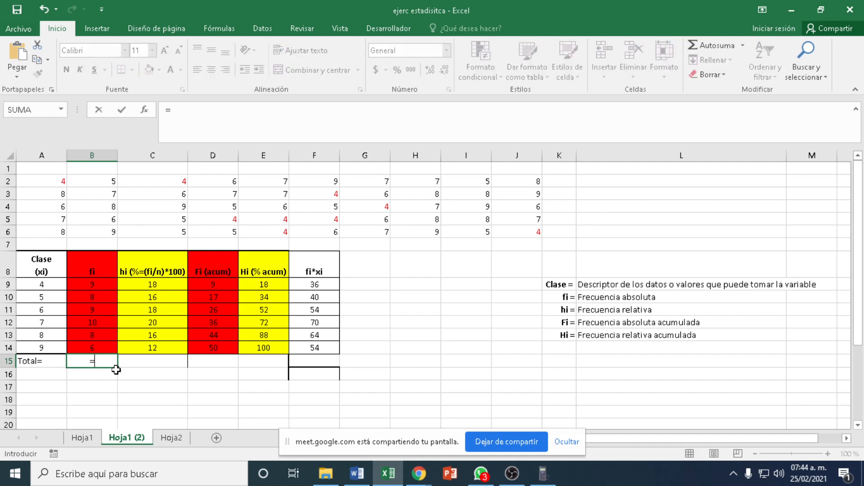
pyautogui.write('suma(')
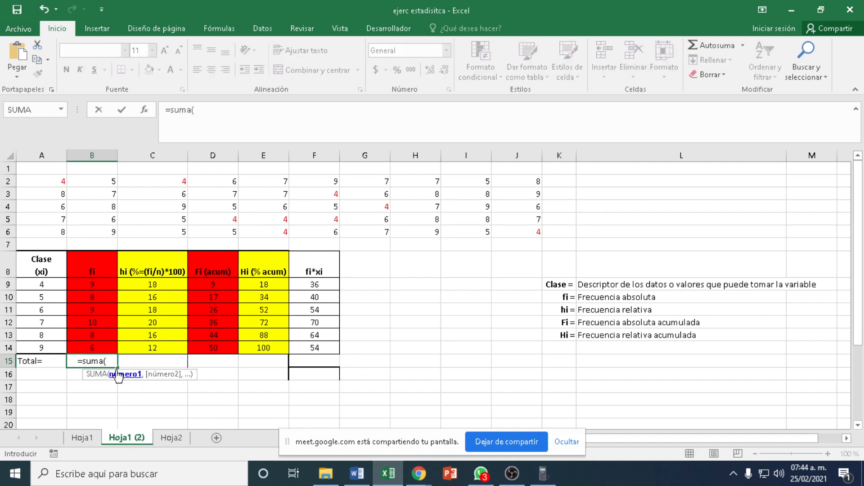
pyautogui.moveTo(93, 284); pyautogui.dragTo(95, 344)
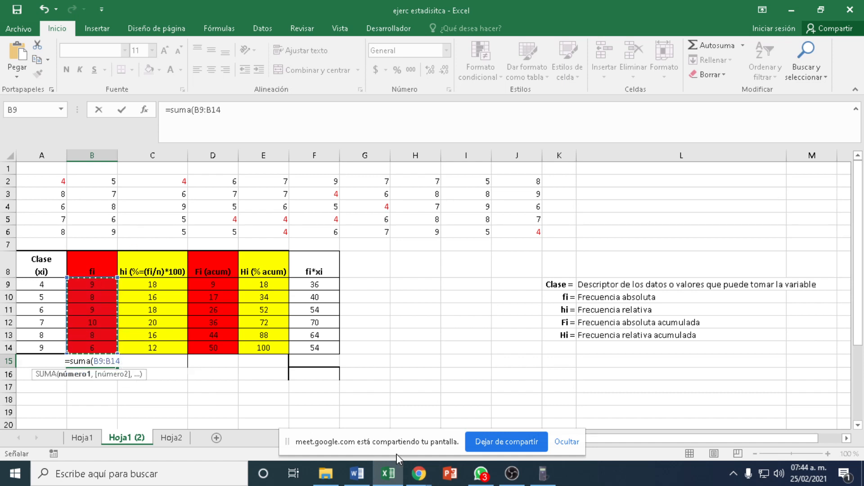
pyautogui.write(')')
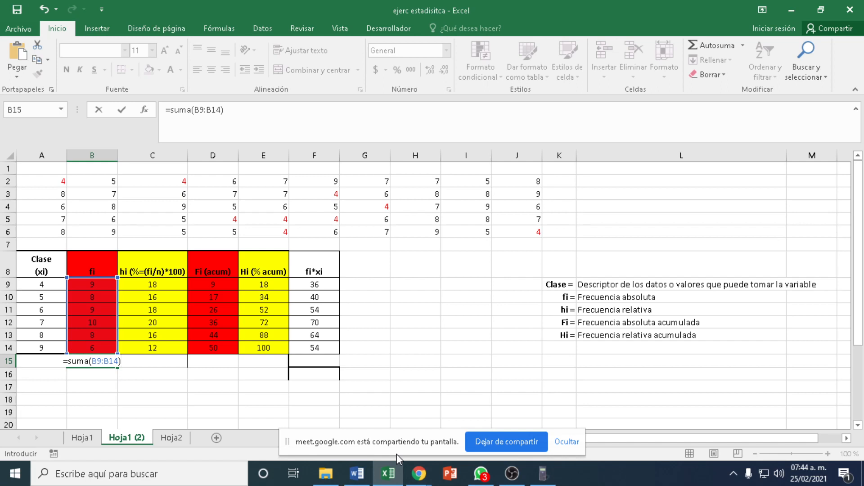
pyautogui.press('Return')
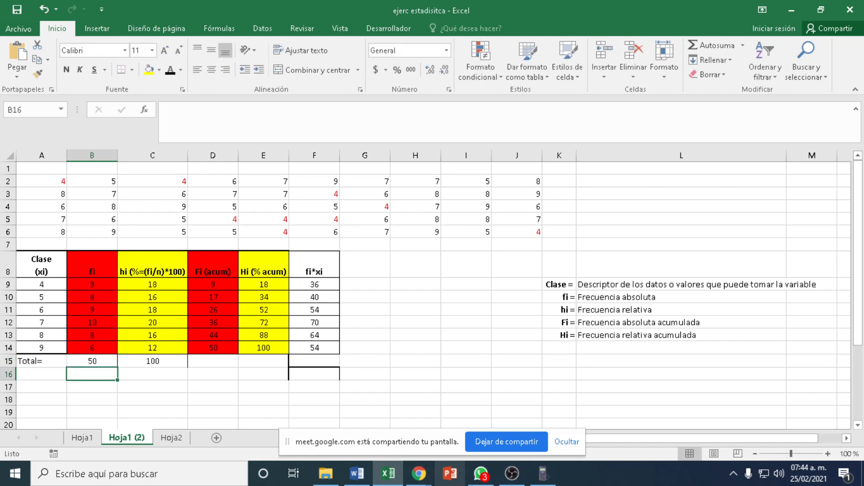
# Fill the sum formula from B15 across the Total row to F15, replacing the formula in C15
pyautogui.click(166, 360)
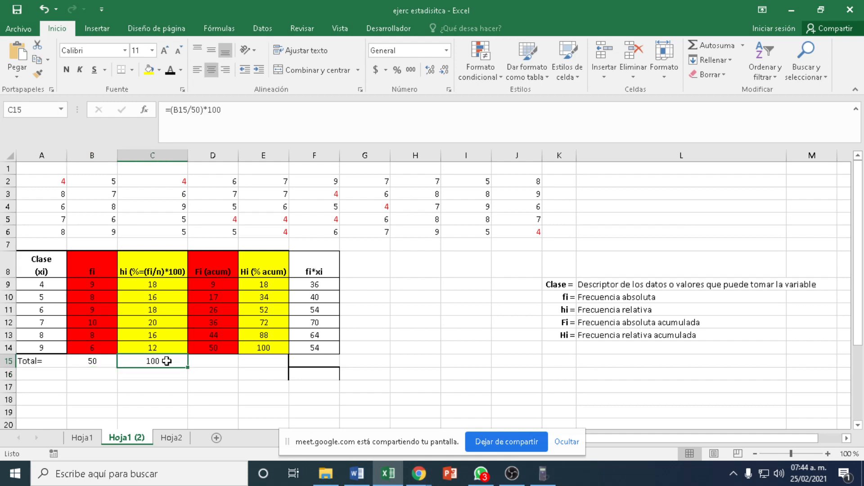
pyautogui.click(168, 402)
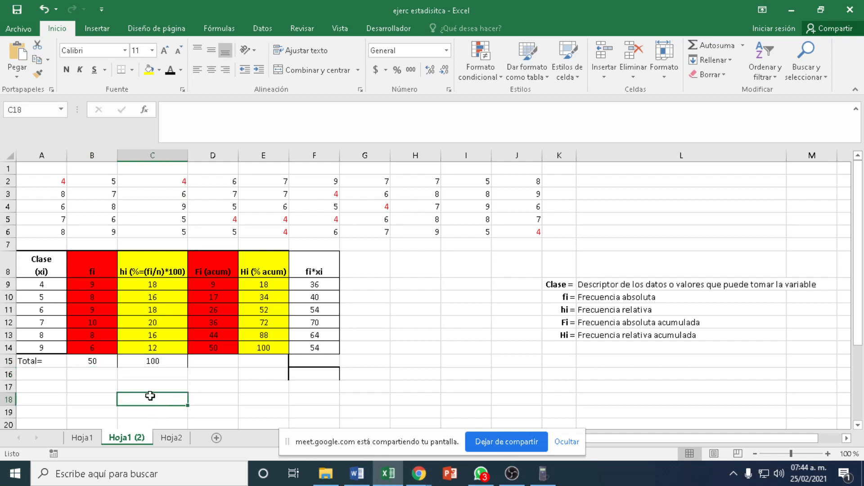
pyautogui.click(94, 360)
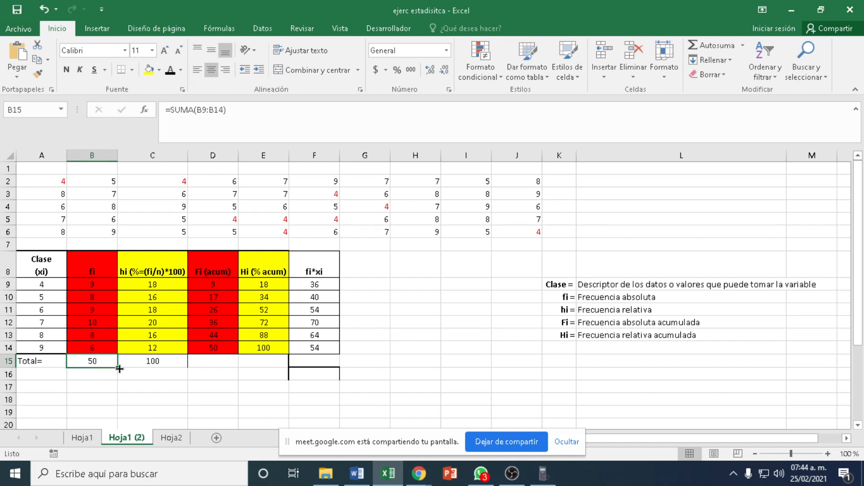
pyautogui.moveTo(118, 368); pyautogui.dragTo(338, 367)
pyautogui.click(240, 401)
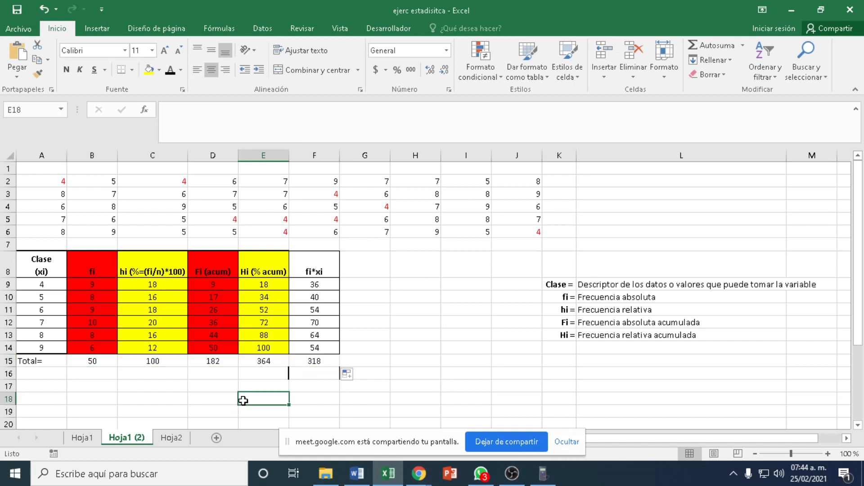
# Delete the totals of the two accumulated frequency columns in E15 and D15
pyautogui.click(262, 364)
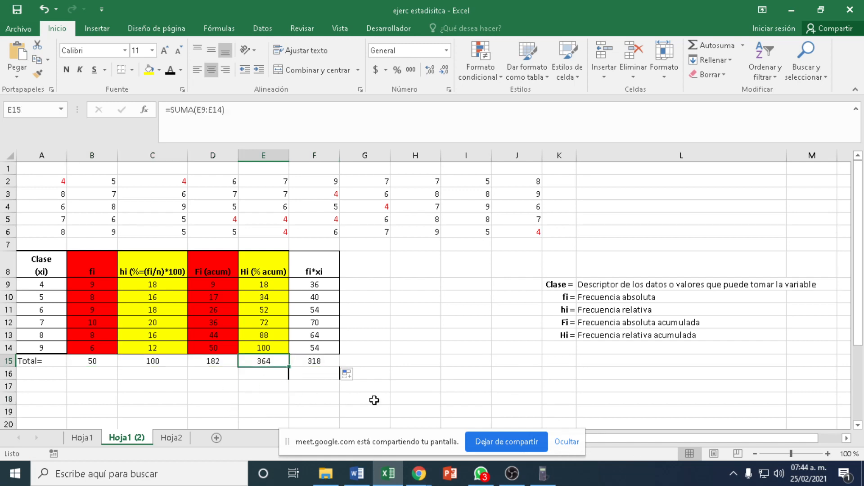
pyautogui.press('Delete')
pyautogui.press('Left')
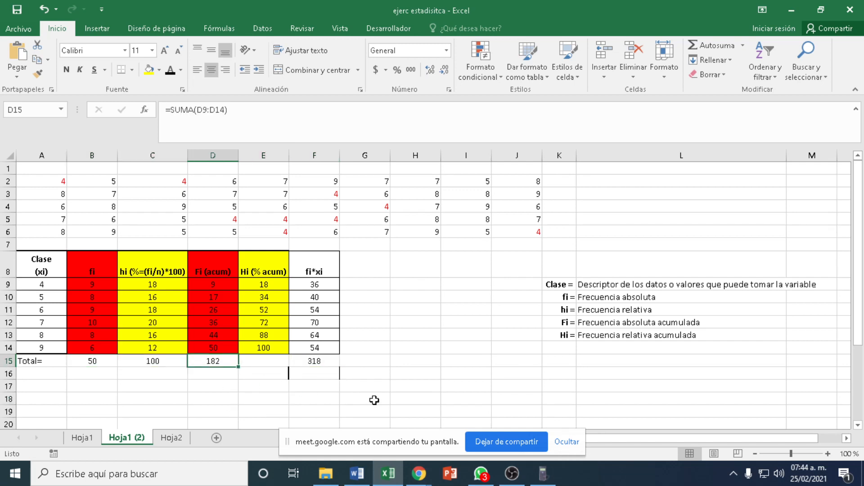
pyautogui.press('Delete')
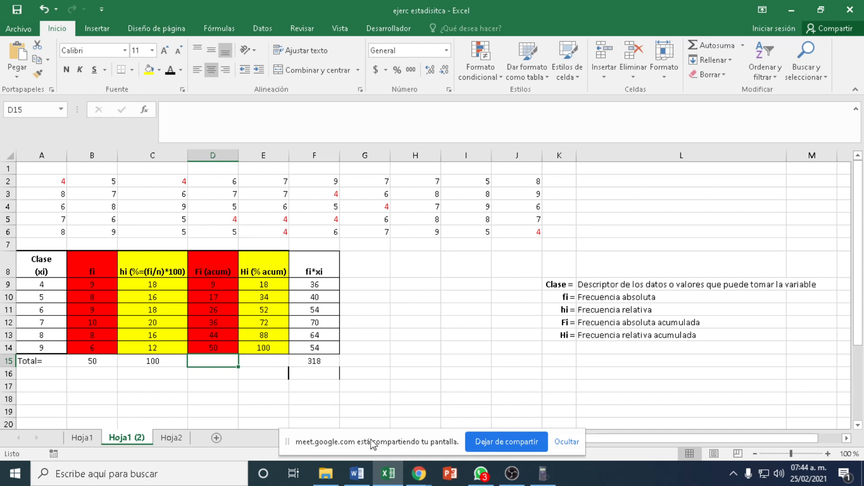
pyautogui.click(341, 399)
pyautogui.click(93, 361)
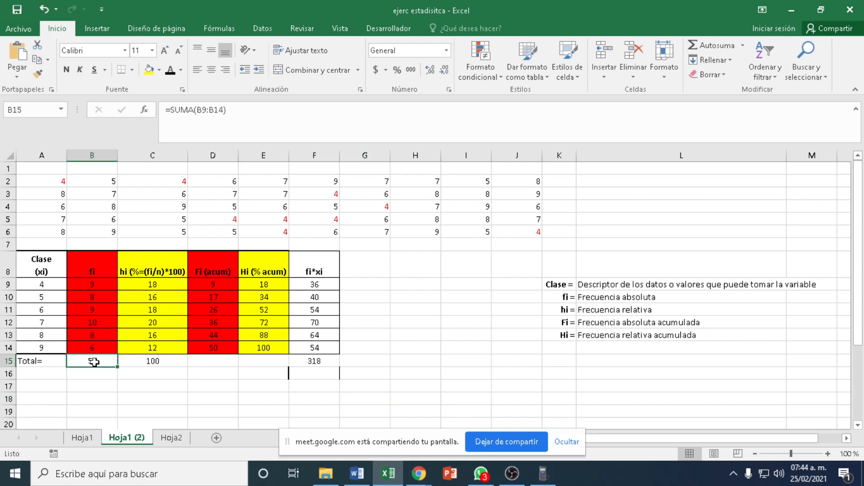
pyautogui.click(167, 361)
pyautogui.click(328, 360)
pyautogui.click(258, 398)
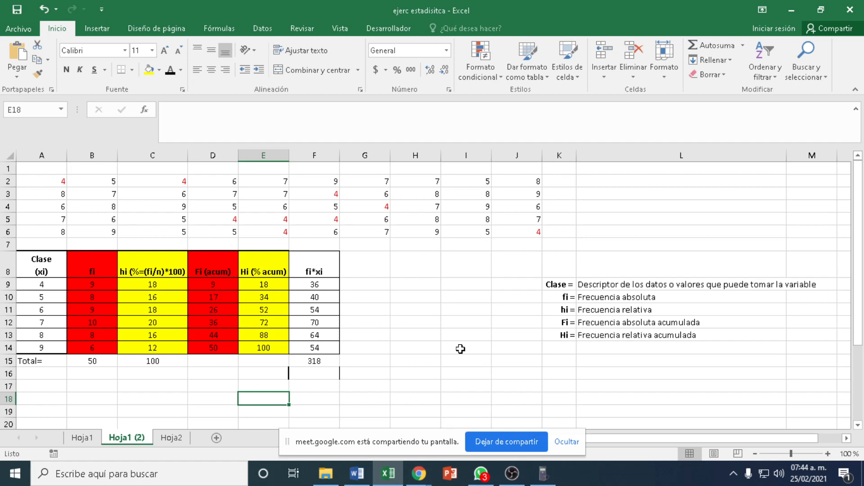
# Copy the frequency table A8:F15 and paste it as a picture below the title in the Word document
pyautogui.click(39, 269)
pyautogui.moveTo(288, 287); pyautogui.dragTo(313, 364)
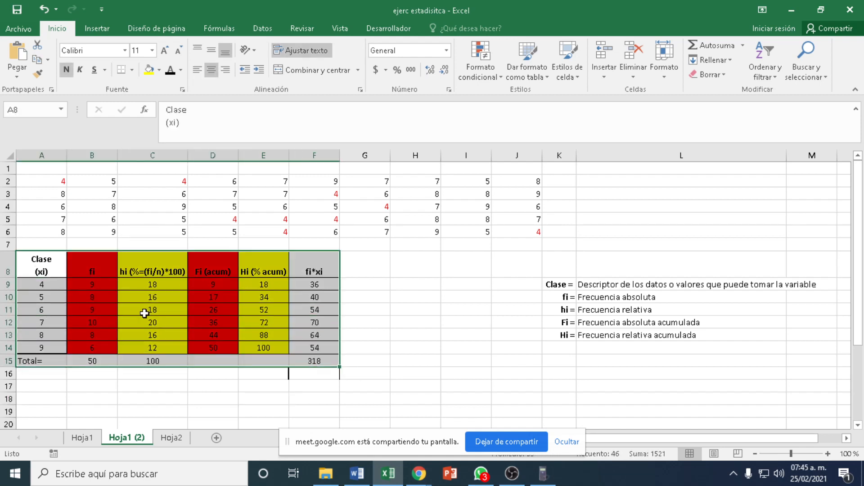
pyautogui.rightClick(141, 291)
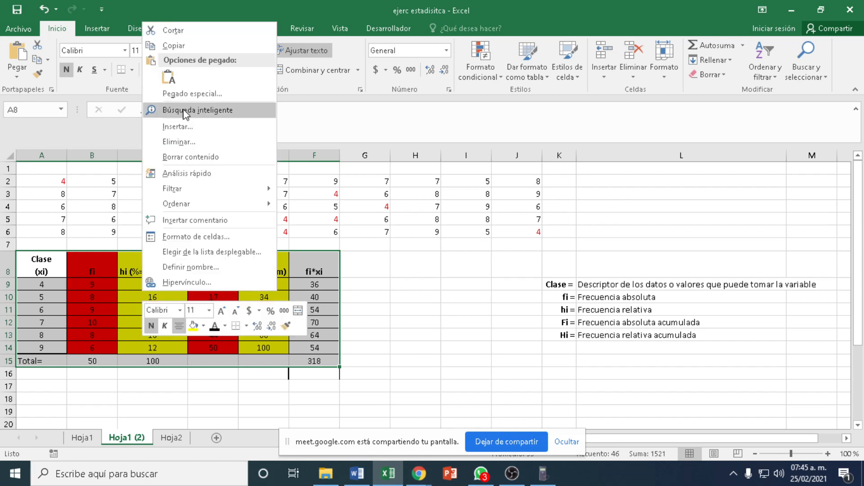
pyautogui.click(171, 45)
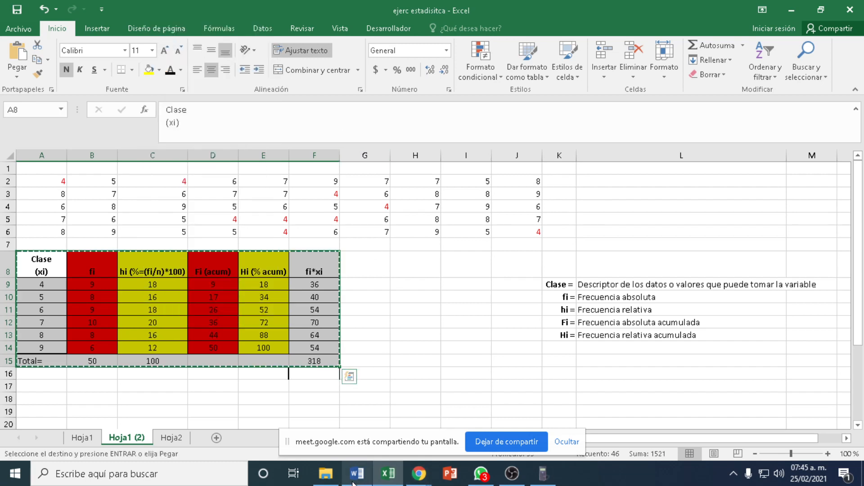
pyautogui.moveTo(357, 474)
pyautogui.click(363, 443)
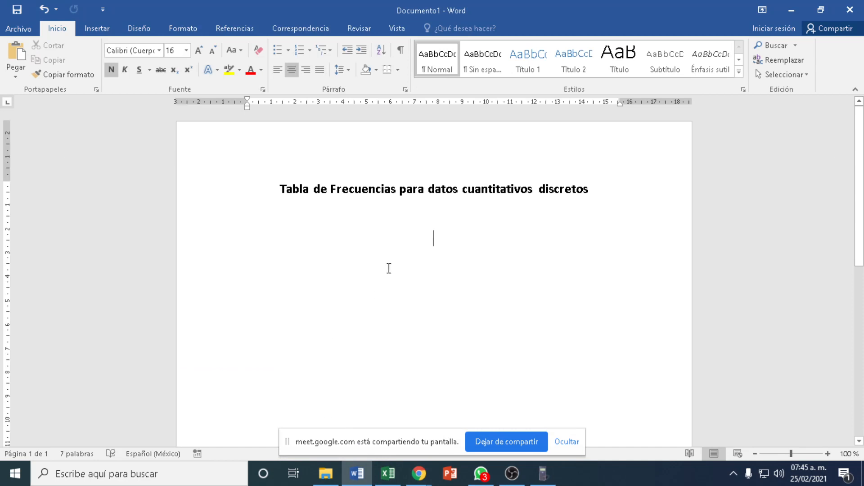
pyautogui.rightClick(439, 237)
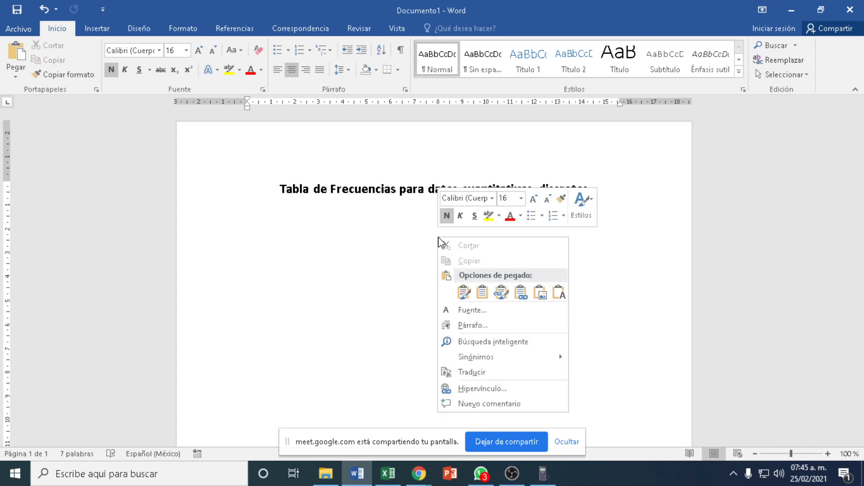
pyautogui.click(540, 293)
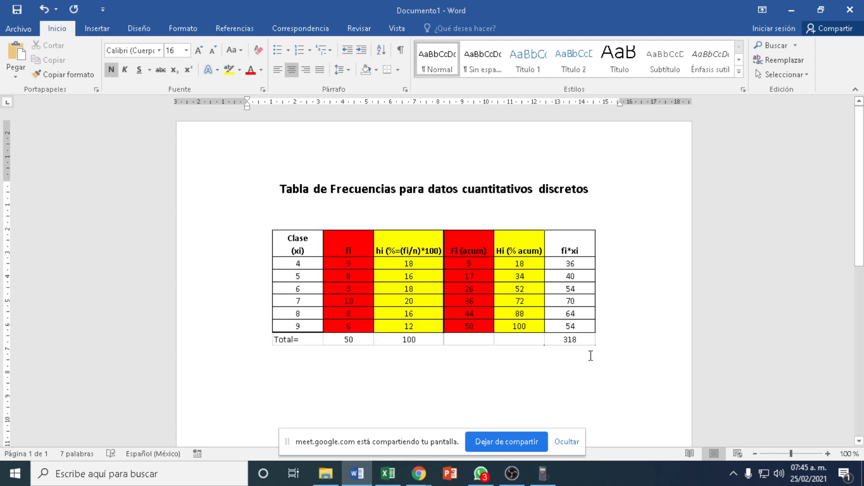
# Enlarge the pasted table picture proportionally and change its paragraph alignment from centred to left
pyautogui.click(585, 328)
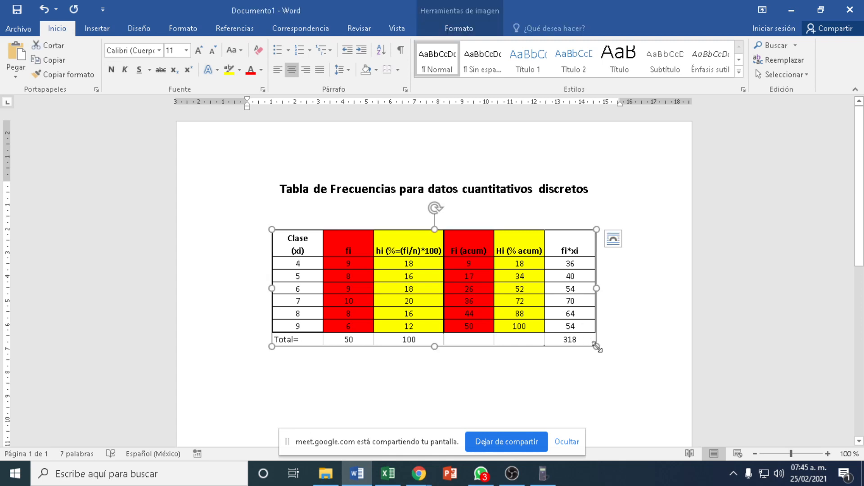
pyautogui.moveTo(595, 346); pyautogui.dragTo(629, 383)
pyautogui.click(448, 288)
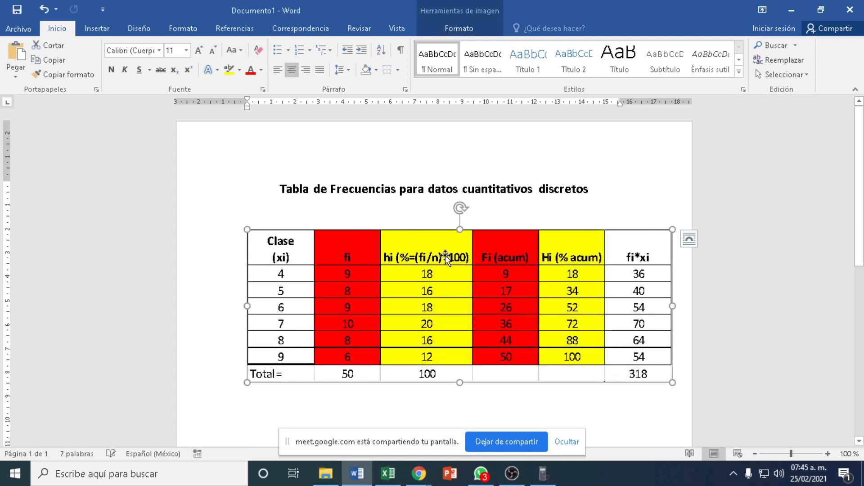
pyautogui.click(277, 71)
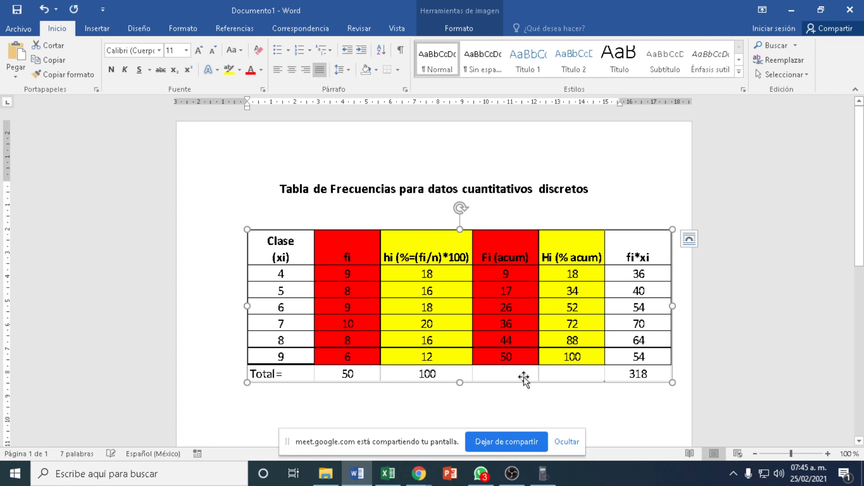
pyautogui.click(563, 402)
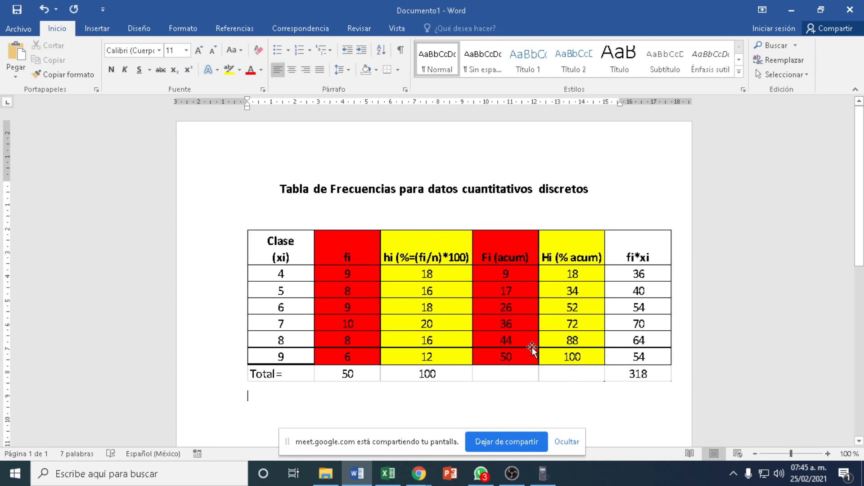
# Delete the pasted table picture from the document
pyautogui.scroll(-1, 512, 337)
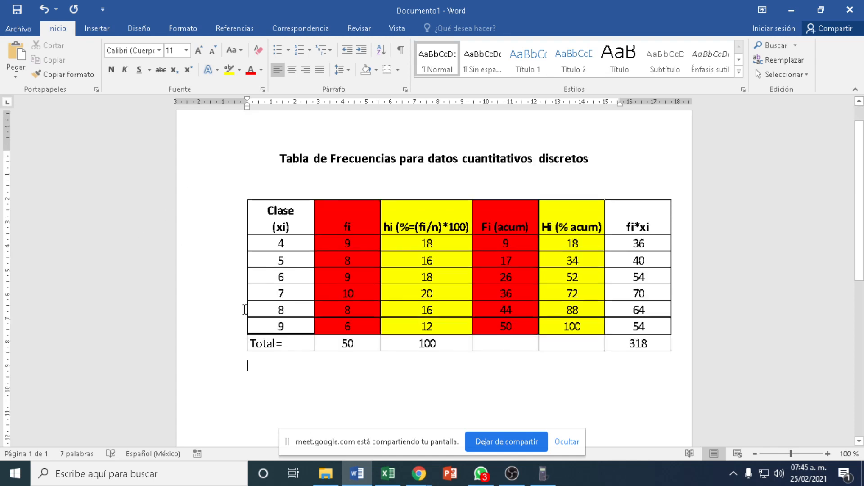
pyautogui.scroll(1, 502, 347)
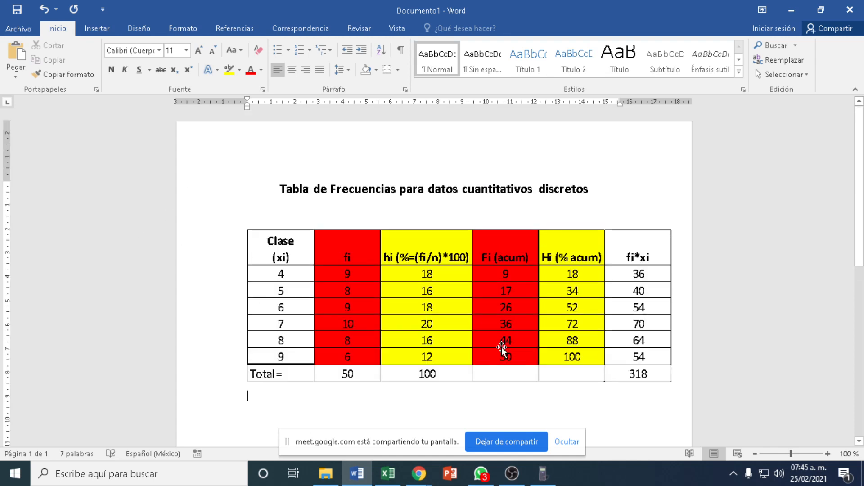
pyautogui.scroll(-1, 496, 338)
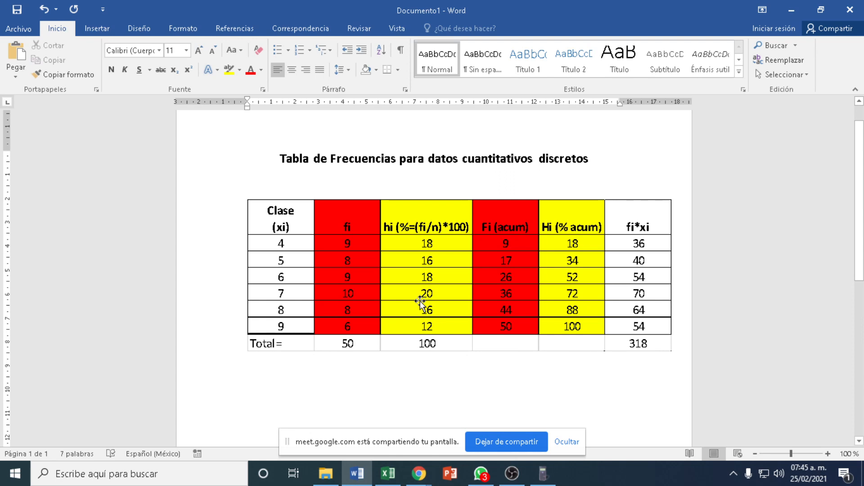
pyautogui.scroll(-1, 420, 301)
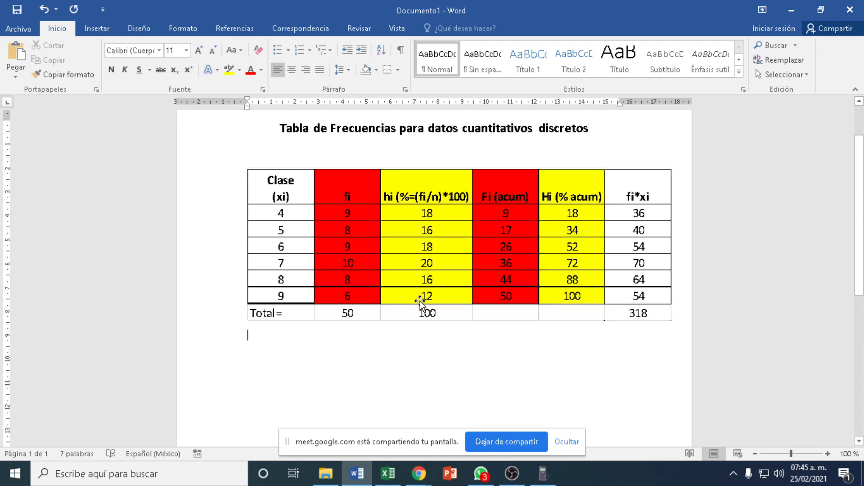
pyautogui.click(497, 239)
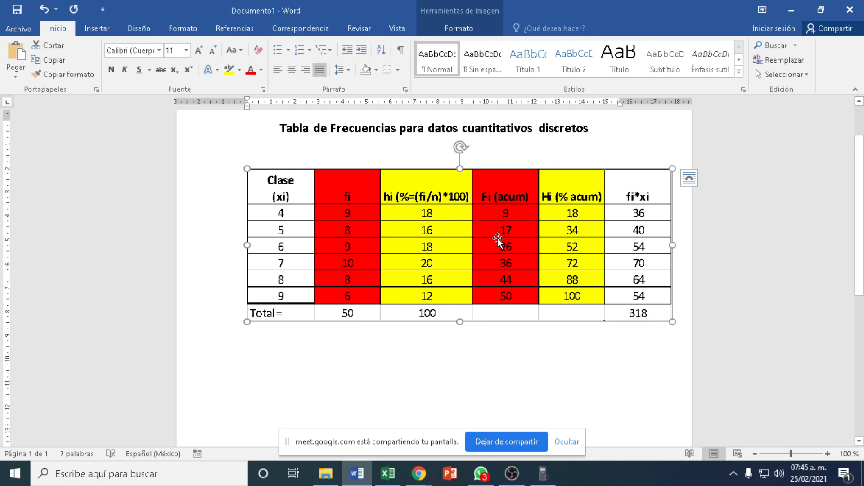
pyautogui.press('Delete')
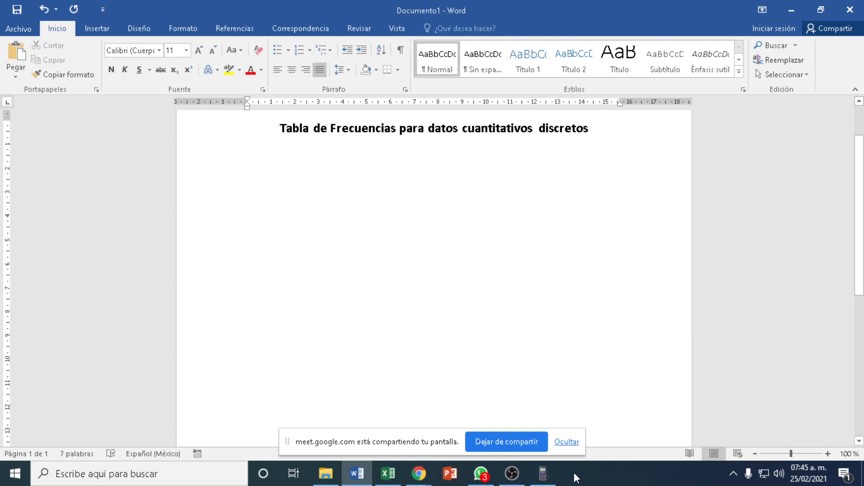
# Switch back to Excel and fill the class column A8:A14 with light blue
pyautogui.click(387, 472)
pyautogui.click(125, 311)
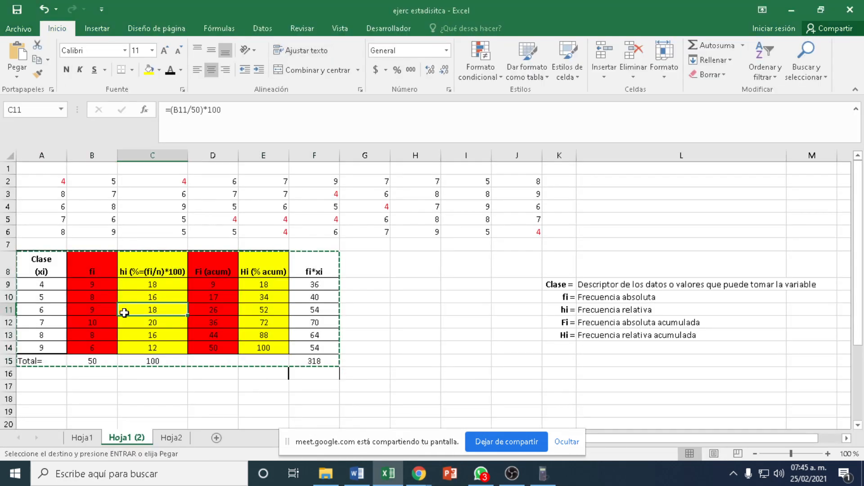
pyautogui.moveTo(37, 269); pyautogui.dragTo(27, 348)
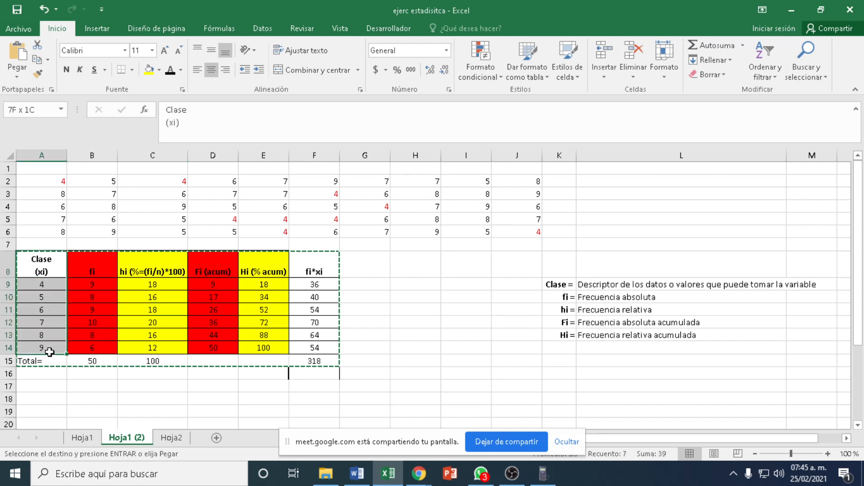
pyautogui.click(159, 71)
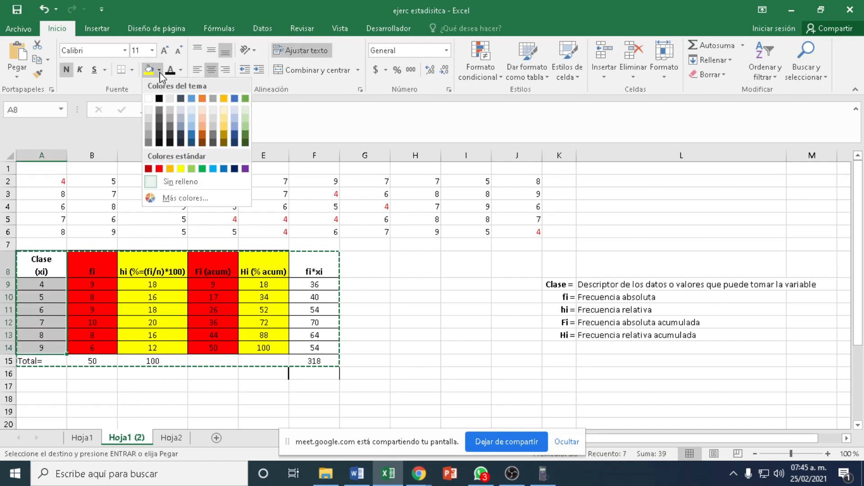
pyautogui.click(213, 169)
pyautogui.click(408, 294)
# Fill the table's header row A8:F8 with blue-grey
pyautogui.moveTo(40, 264); pyautogui.dragTo(306, 266)
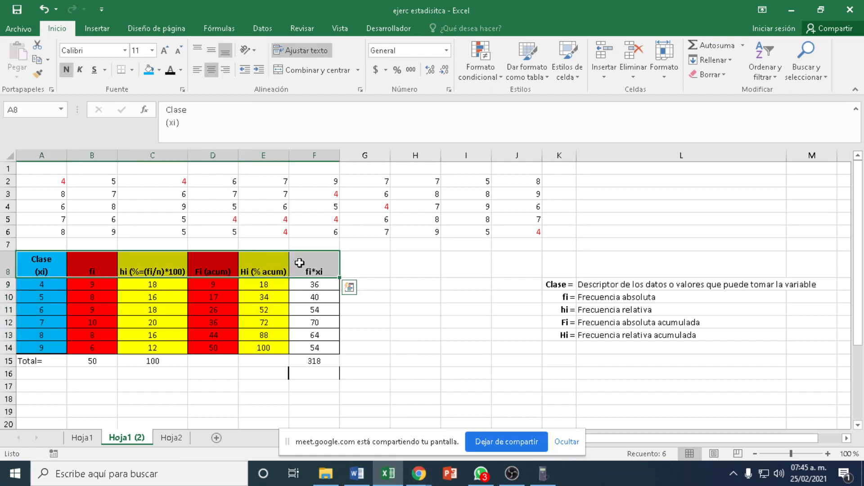
pyautogui.click(159, 70)
pyautogui.click(180, 127)
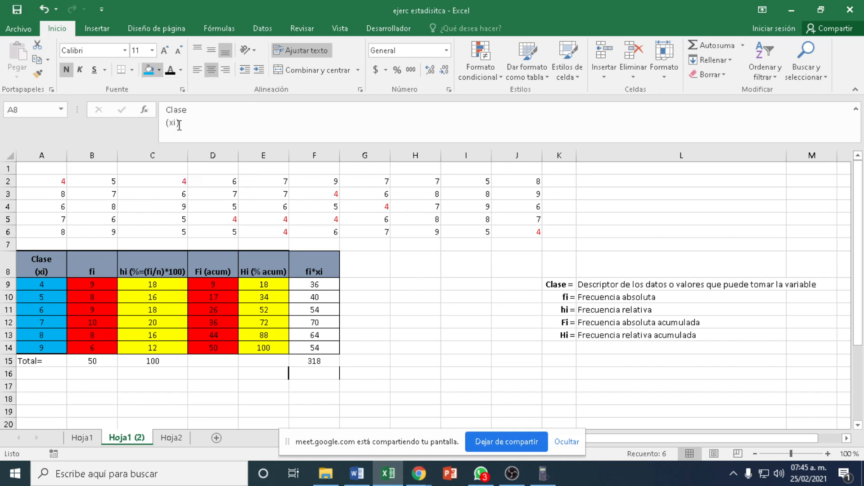
pyautogui.click(421, 296)
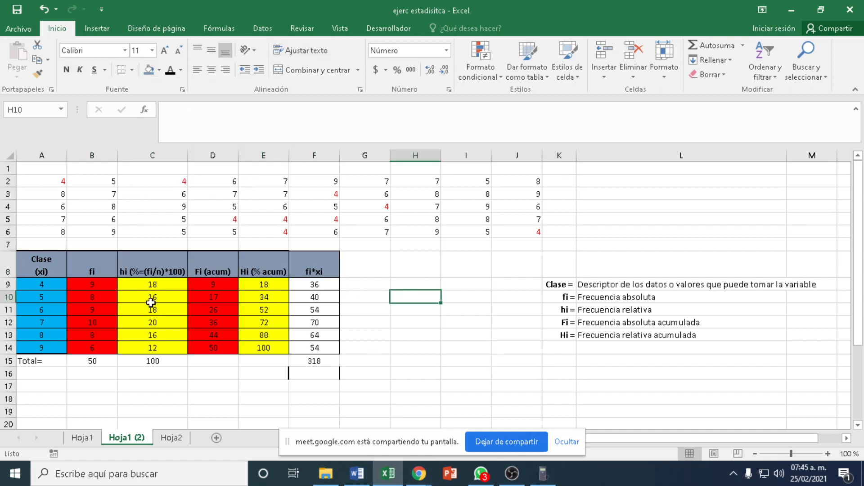
# Centre the header texts in B8:F8 vertically within their cells
pyautogui.click(82, 257)
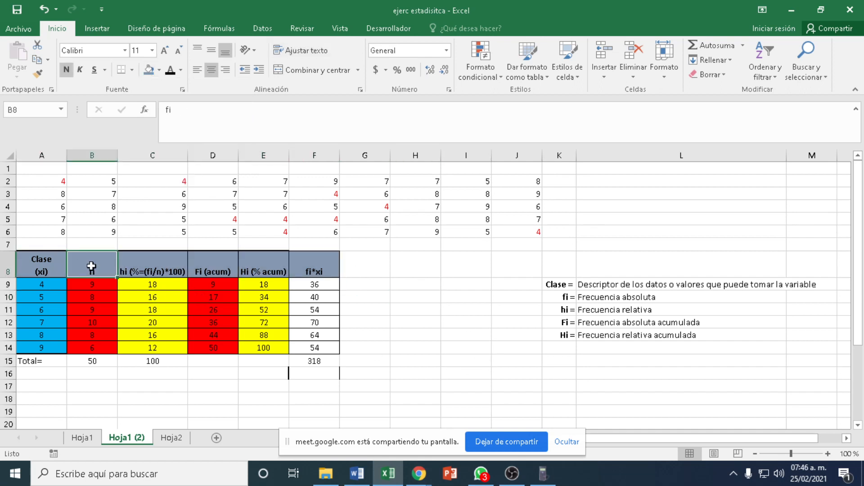
pyautogui.moveTo(82, 257); pyautogui.dragTo(315, 266)
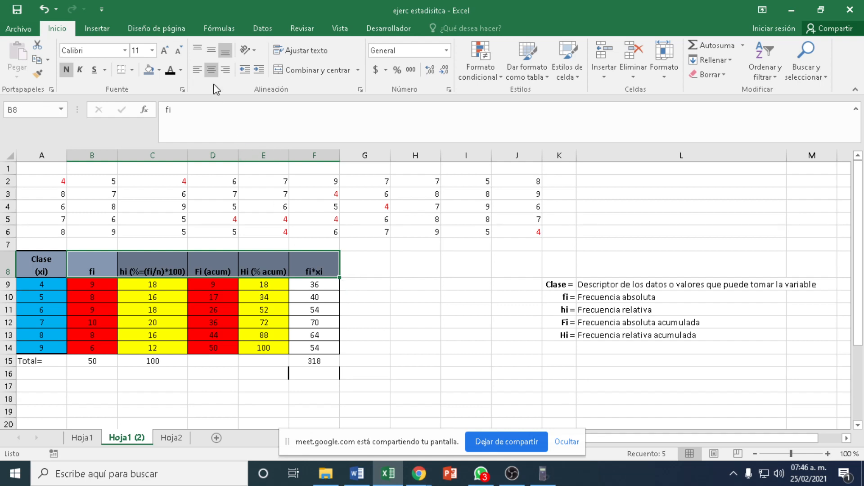
pyautogui.click(212, 50)
pyautogui.click(415, 264)
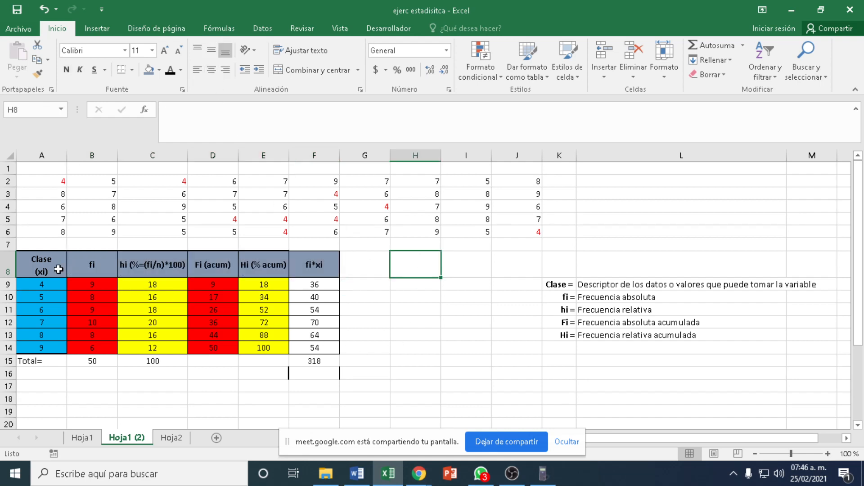
# Make the Total row A15:F15 bold
pyautogui.moveTo(37, 363); pyautogui.dragTo(314, 362)
pyautogui.click(67, 71)
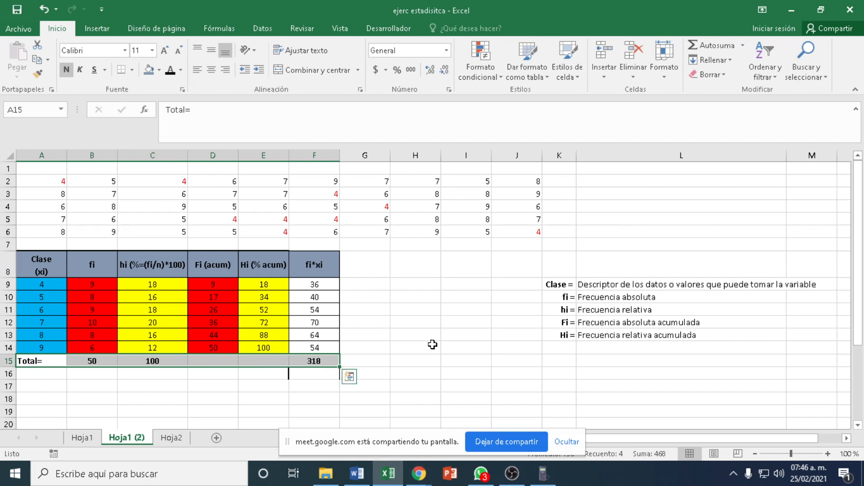
pyautogui.click(431, 347)
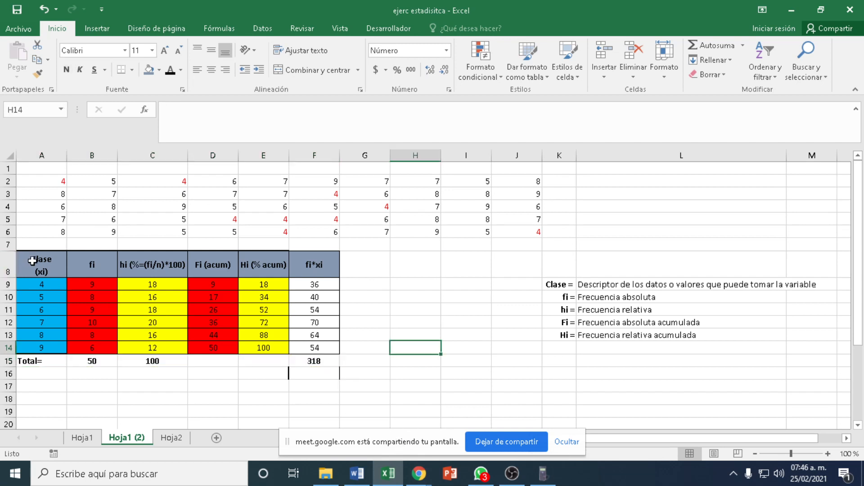
# Copy the recoloured table A8:F15 and paste it as a picture below the title in the Word document
pyautogui.moveTo(34, 262); pyautogui.dragTo(323, 359)
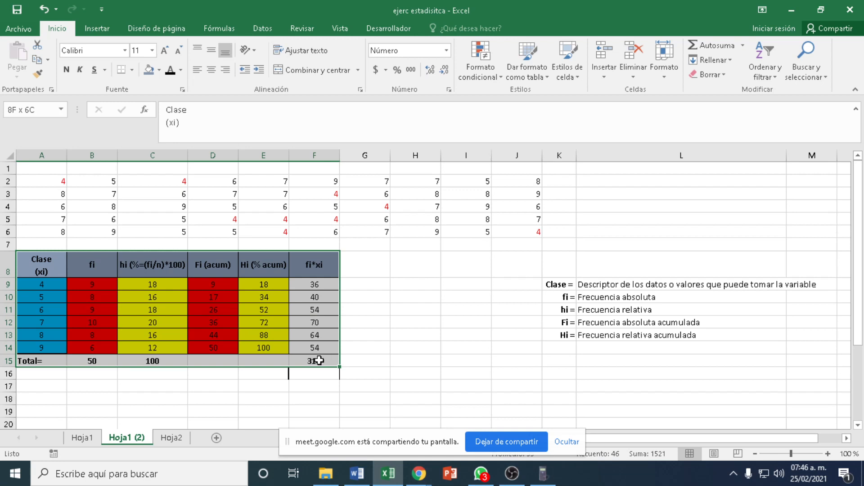
pyautogui.rightClick(179, 294)
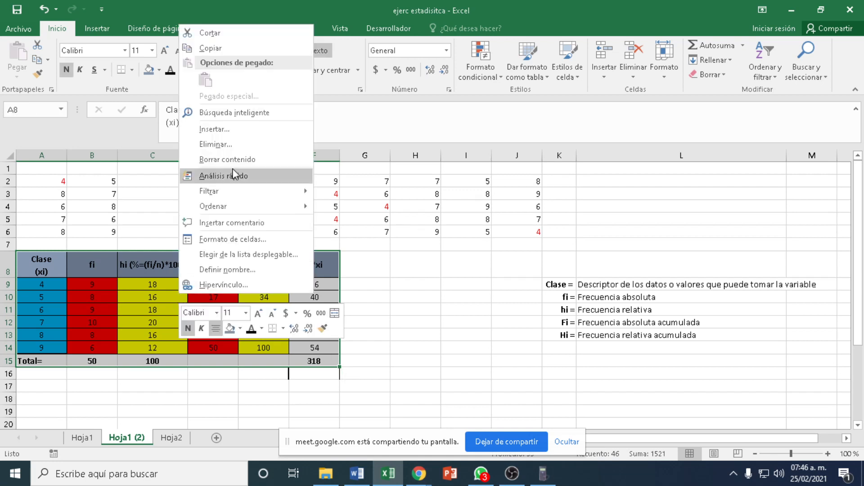
pyautogui.click(210, 48)
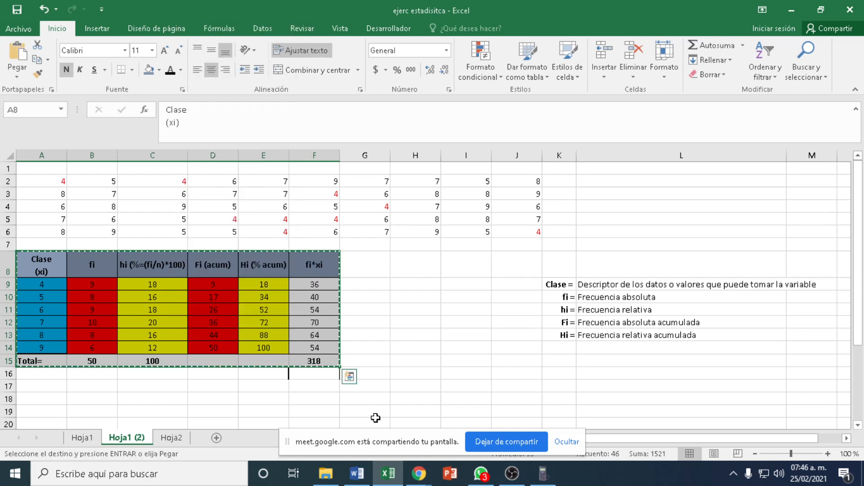
pyautogui.click(370, 481)
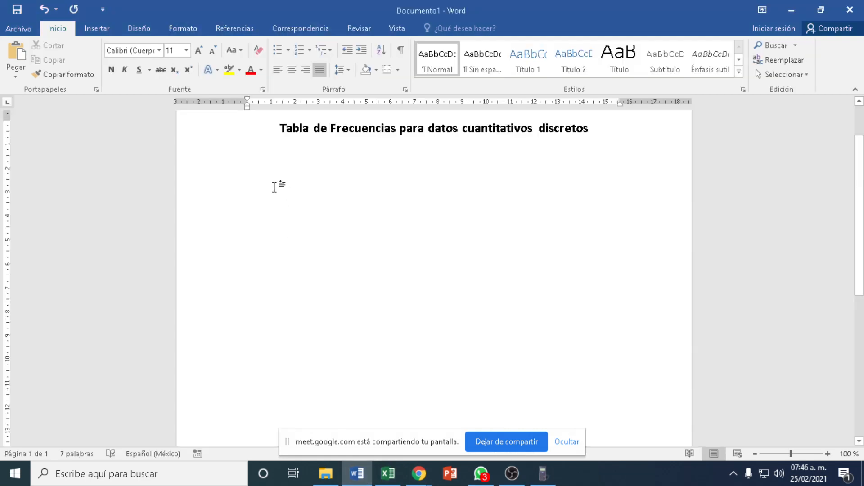
pyautogui.rightClick(290, 182)
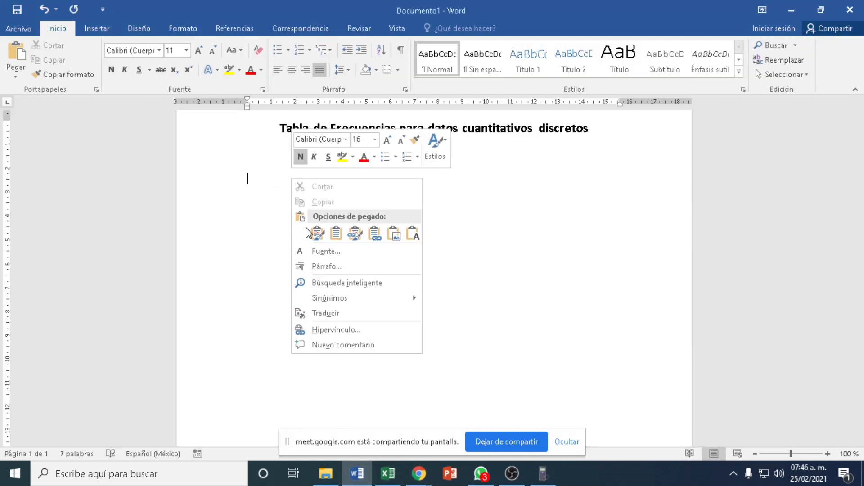
pyautogui.click(374, 232)
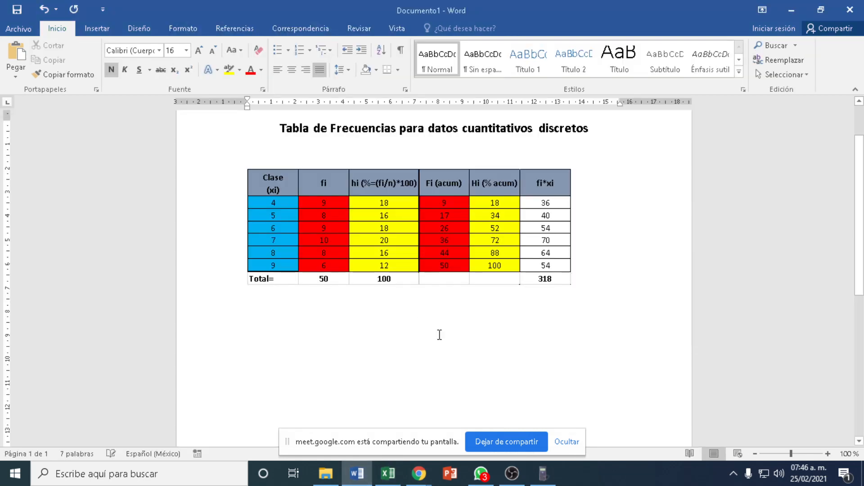
# Enlarge the table picture below the title, widening it first and scaling it up from its corner
pyautogui.click(354, 281)
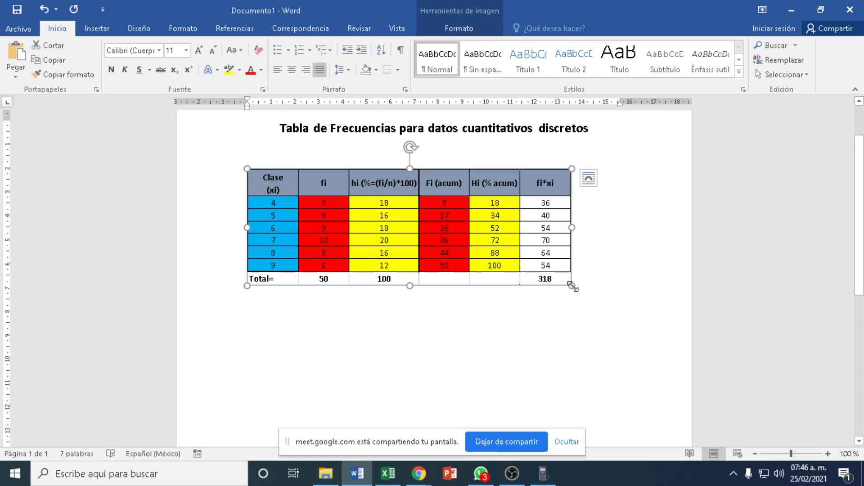
pyautogui.moveTo(573, 227); pyautogui.dragTo(606, 228)
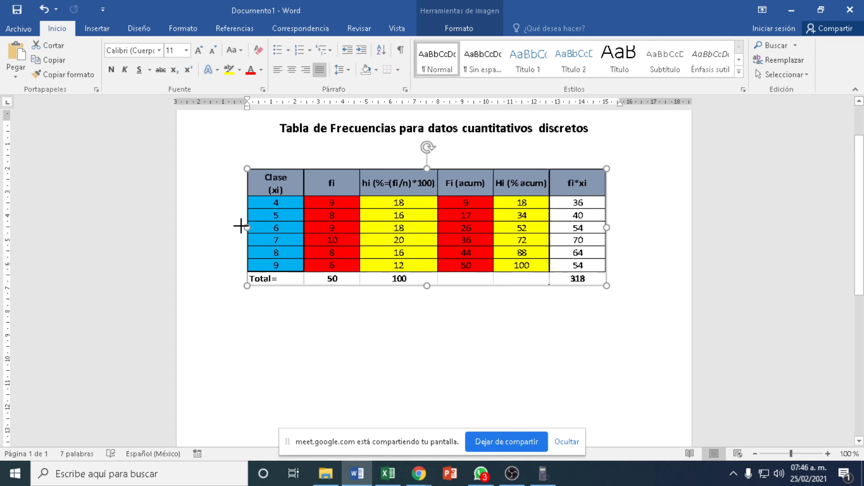
pyautogui.moveTo(430, 290); pyautogui.dragTo(436, 362)
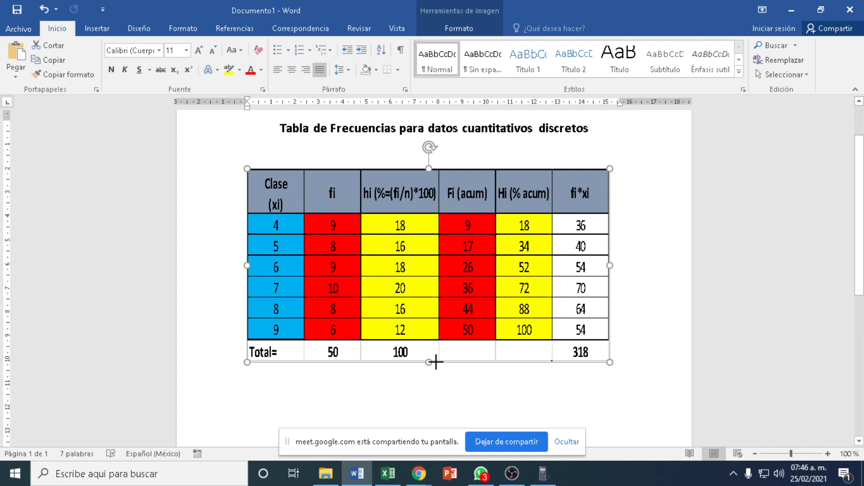
pyautogui.hotkey('ctrl', 'z')
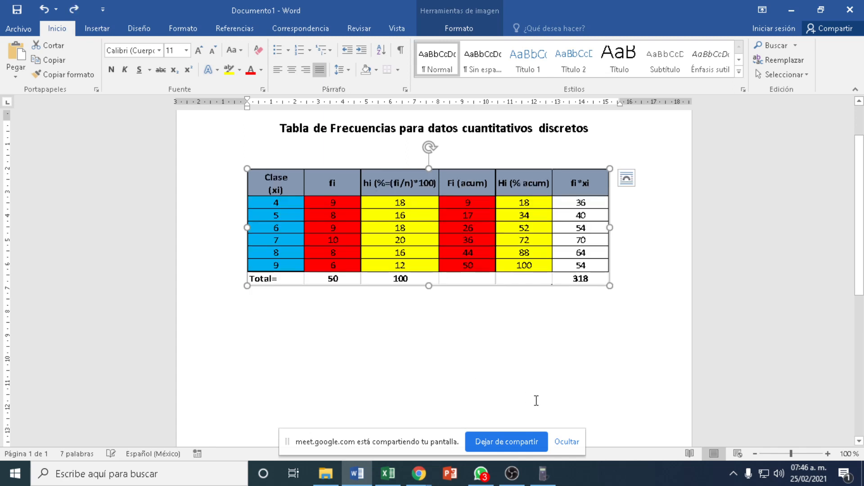
pyautogui.hotkey('ctrl', 'z')
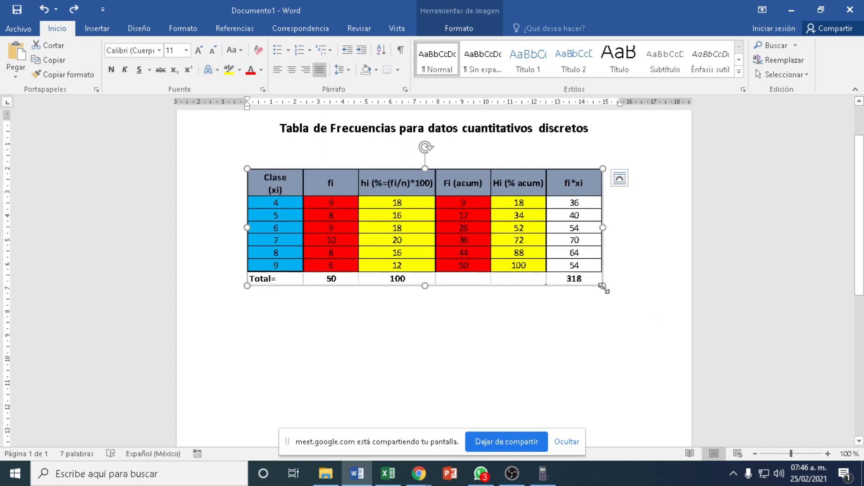
pyautogui.moveTo(603, 285); pyautogui.dragTo(610, 300)
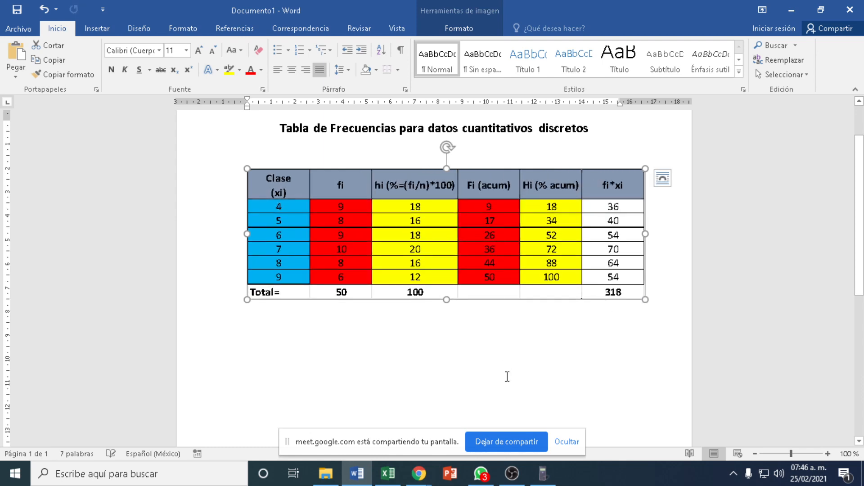
pyautogui.click(502, 364)
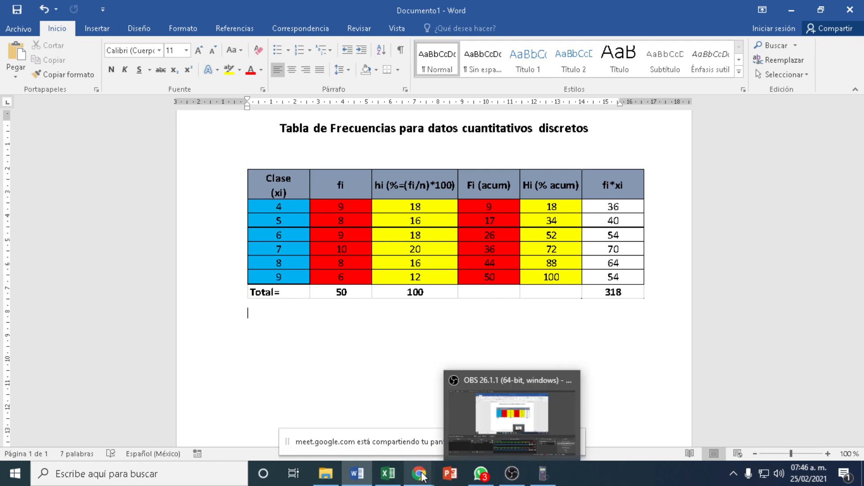
# Switch to the Excel workbook and clear the copy marquee around the frequency table
pyautogui.moveTo(388, 475)
pyautogui.click(375, 423)
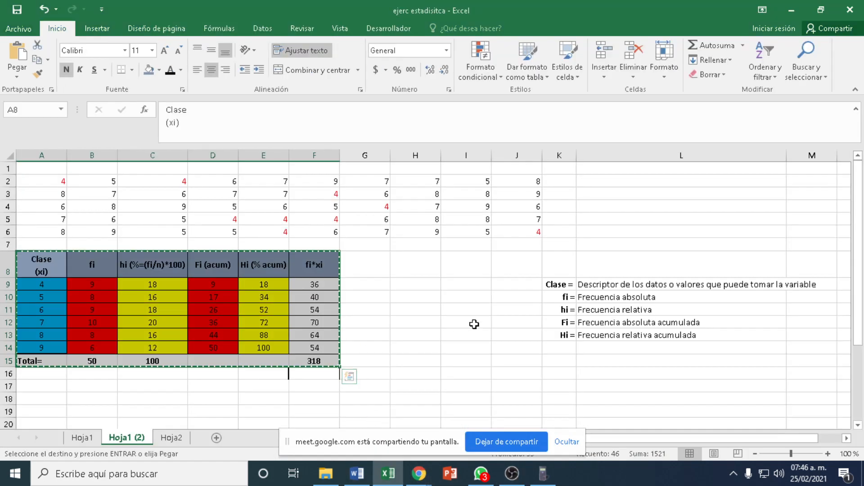
pyautogui.press('Escape')
pyautogui.click(419, 345)
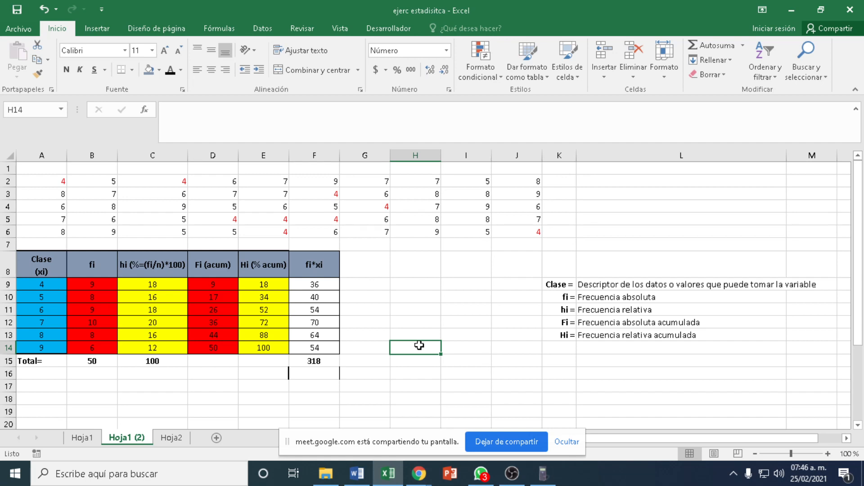
pyautogui.click(456, 301)
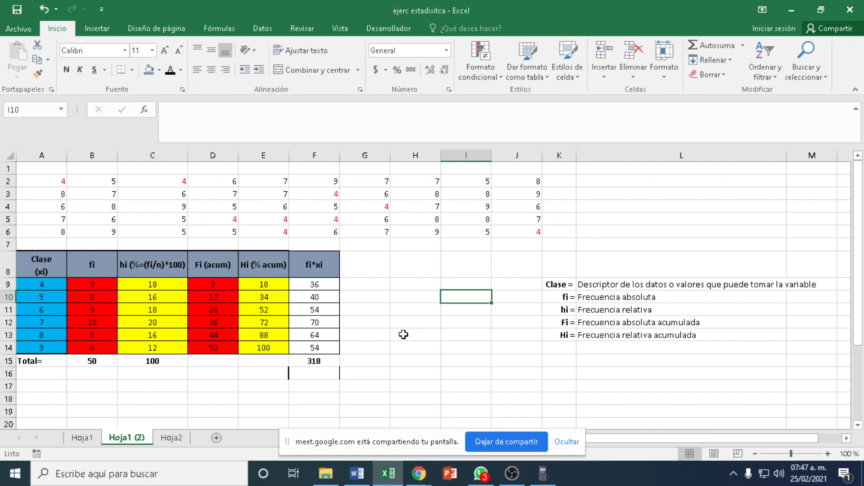
# Switch to the Word document and add the heading "Gráficos" a few lines below the table picture
pyautogui.click(363, 477)
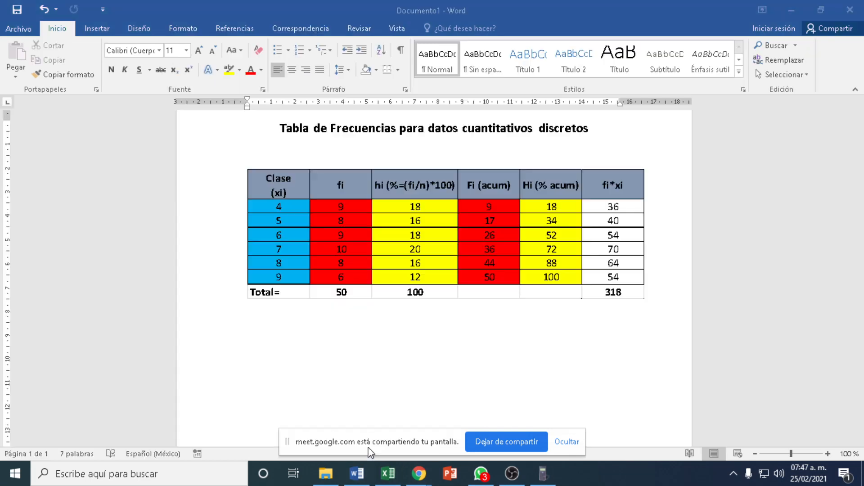
pyautogui.press('Return')
pyautogui.press('Return')
pyautogui.press('Return')
pyautogui.press('Return')
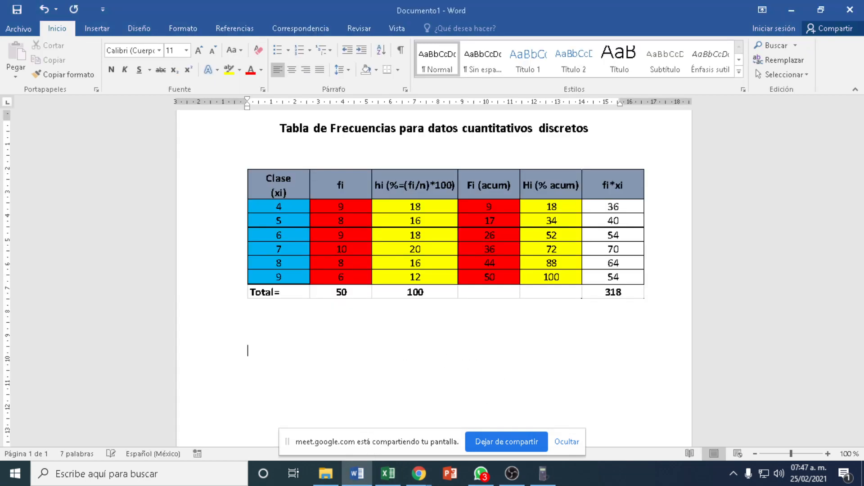
pyautogui.write('Gra´´a')
pyautogui.press('BackSpace')
pyautogui.press('BackSpace')
pyautogui.press('BackSpace')
pyautogui.write('áficos')
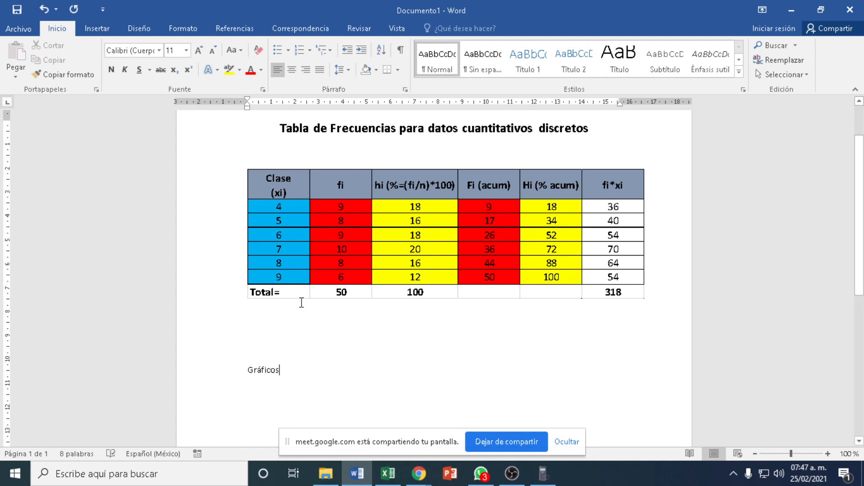
# Copy the title's text formatting onto the "Gráficos" heading and centre it on the page
pyautogui.moveTo(399, 131); pyautogui.dragTo(405, 132)
pyautogui.click(63, 75)
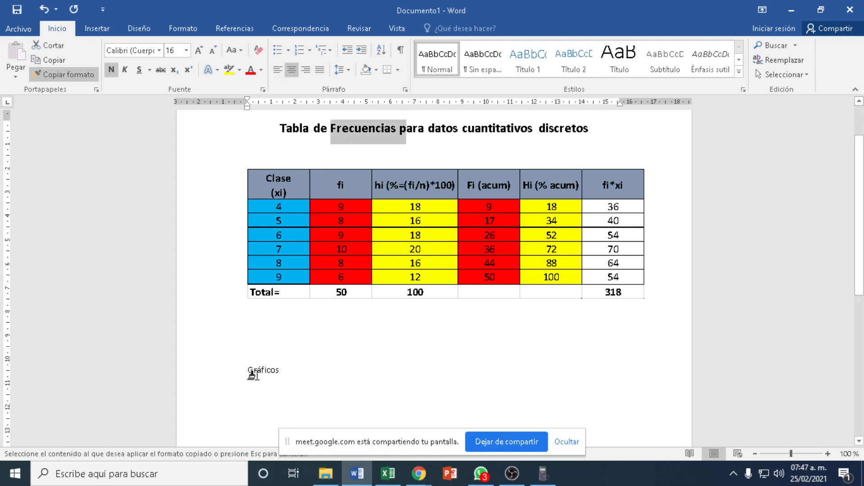
pyautogui.moveTo(248, 370); pyautogui.dragTo(304, 371)
pyautogui.click(293, 382)
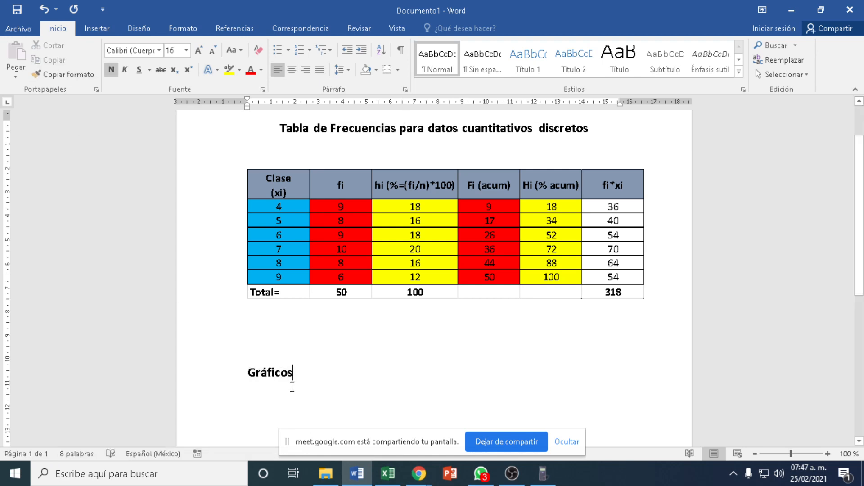
pyautogui.click(268, 380)
pyautogui.click(291, 70)
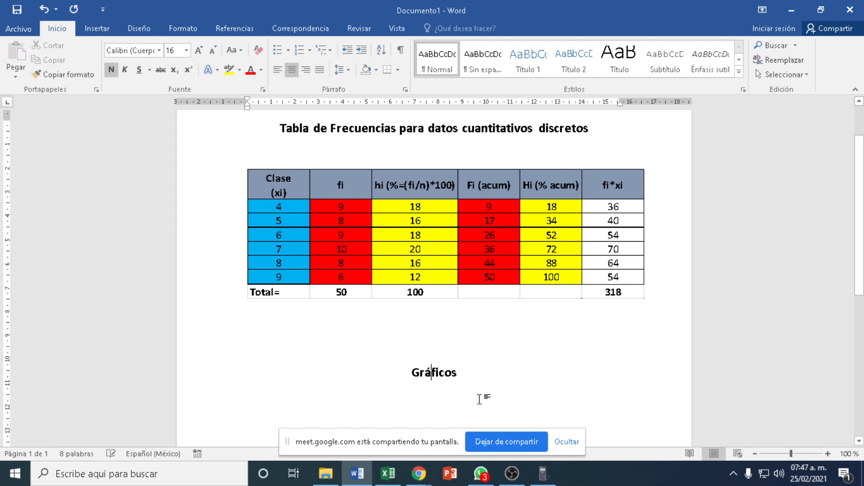
# Add the subheading "Histograma" two lines below the "Gráficos" heading
pyautogui.press('Return')
pyautogui.press('Return')
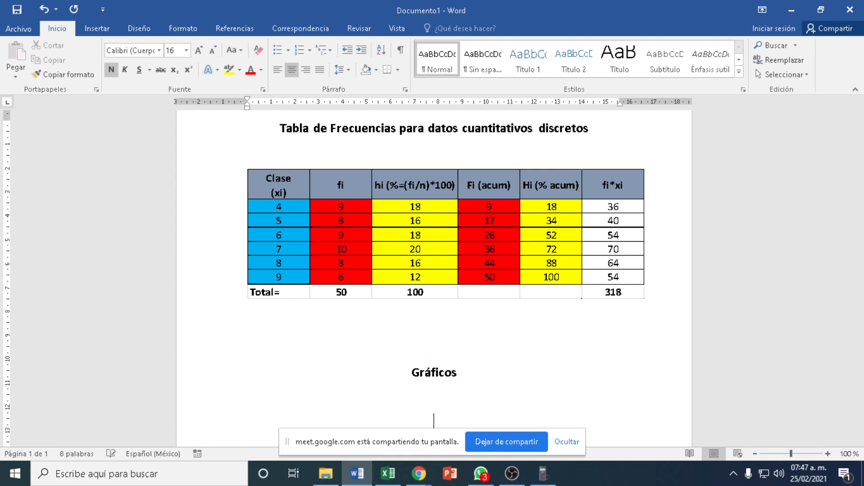
pyautogui.write('Histograma')
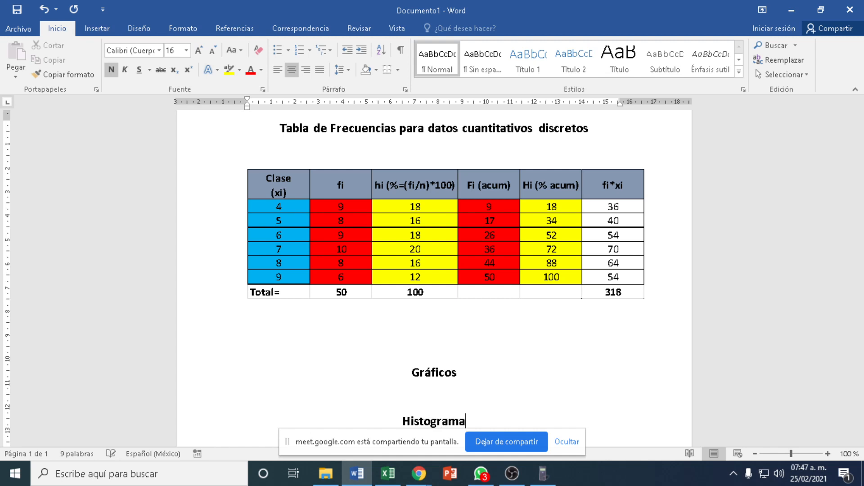
pyautogui.press('Return')
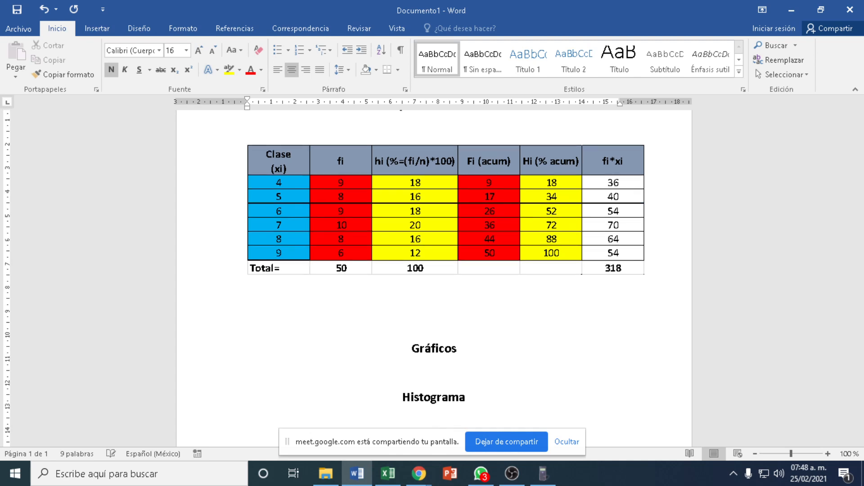
# Write "(Xi-fi)" on the line under "Histograma" and add blank lines after it
pyautogui.scroll(-3, 487, 372)
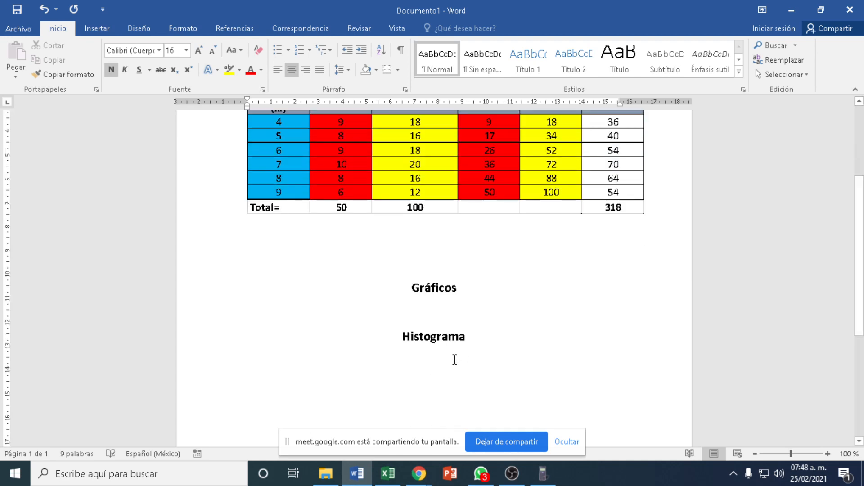
pyautogui.write('(')
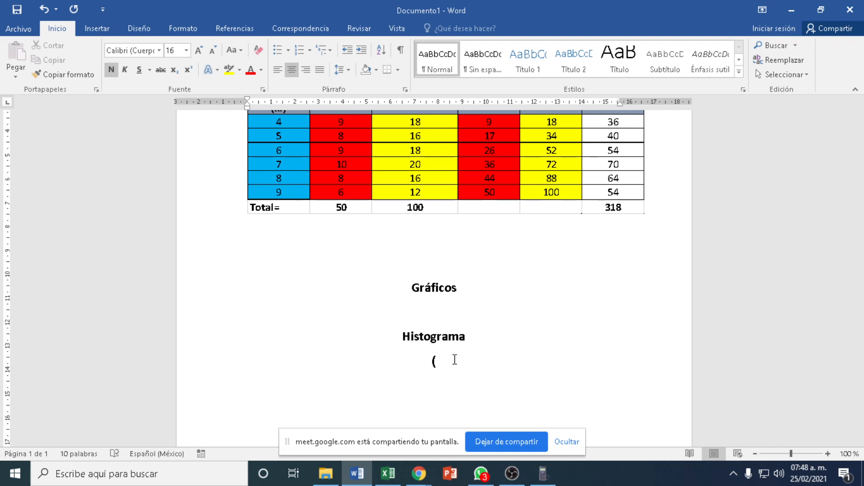
pyautogui.write('X')
pyautogui.write('i')
pyautogui.write('_')
pyautogui.press('BackSpace')
pyautogui.write('-fi)')
pyautogui.press('Return')
pyautogui.press('Return')
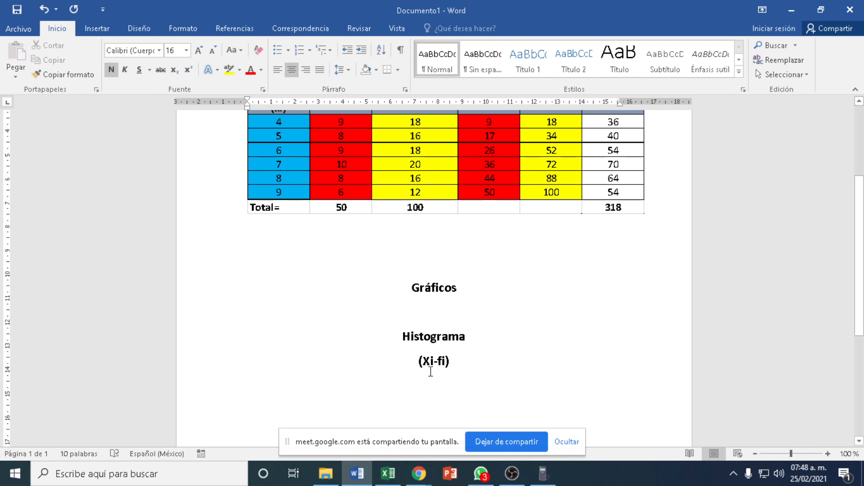
# Switch to the Excel workbook and insert the recommended clustered column chart from the class and fi columns, A8:B14
pyautogui.moveTo(388, 473)
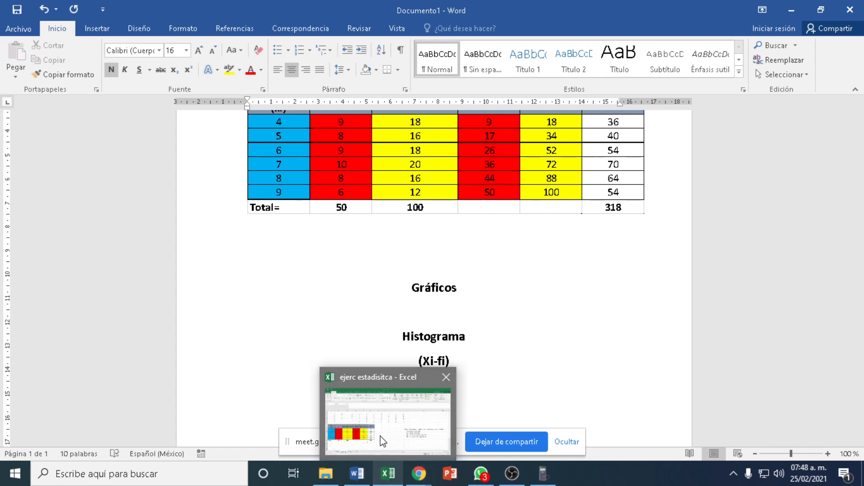
pyautogui.click(383, 441)
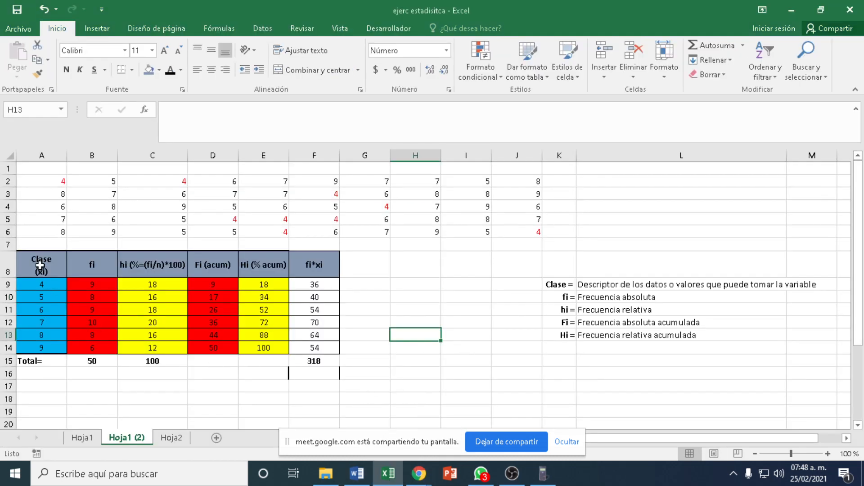
pyautogui.moveTo(40, 265); pyautogui.dragTo(89, 349)
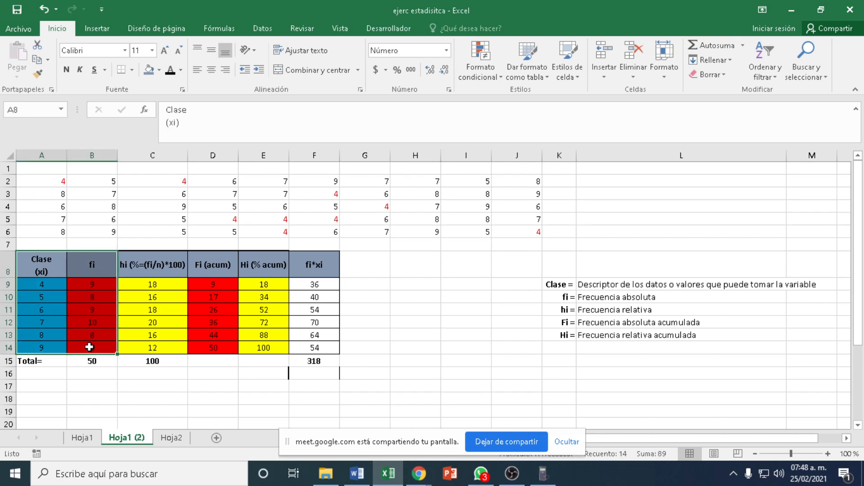
pyautogui.click(163, 405)
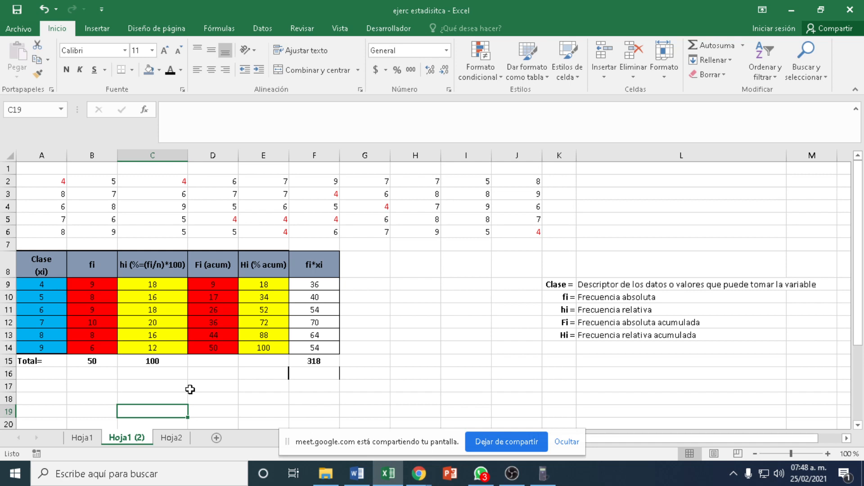
pyautogui.moveTo(36, 263); pyautogui.dragTo(86, 351)
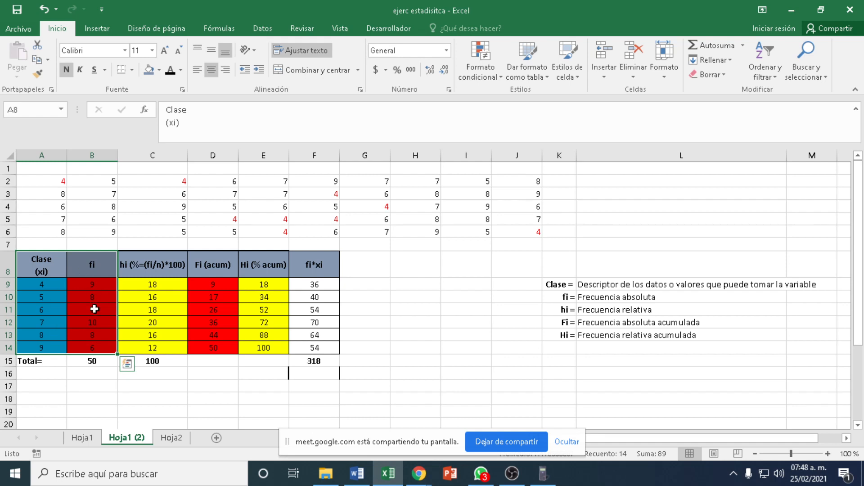
pyautogui.click(97, 29)
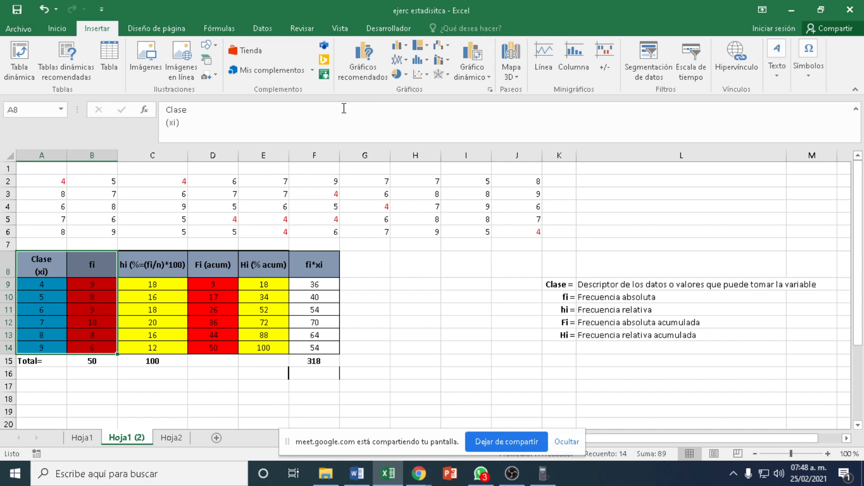
pyautogui.click(365, 64)
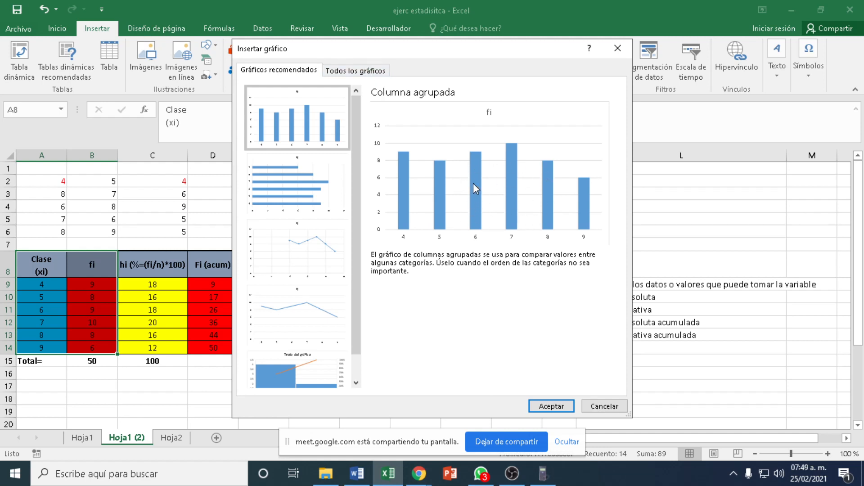
pyautogui.click(555, 406)
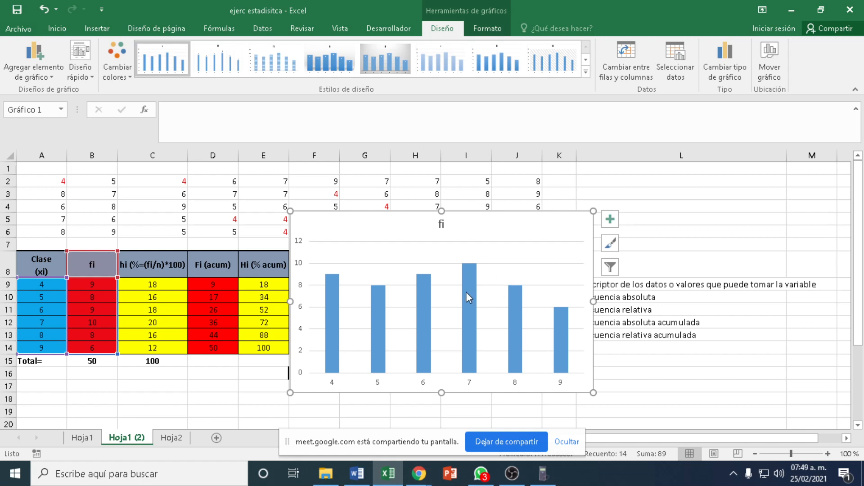
# Give the fi chart the style with a grey gradient background, wide blue columns and white value labels
pyautogui.click(273, 63)
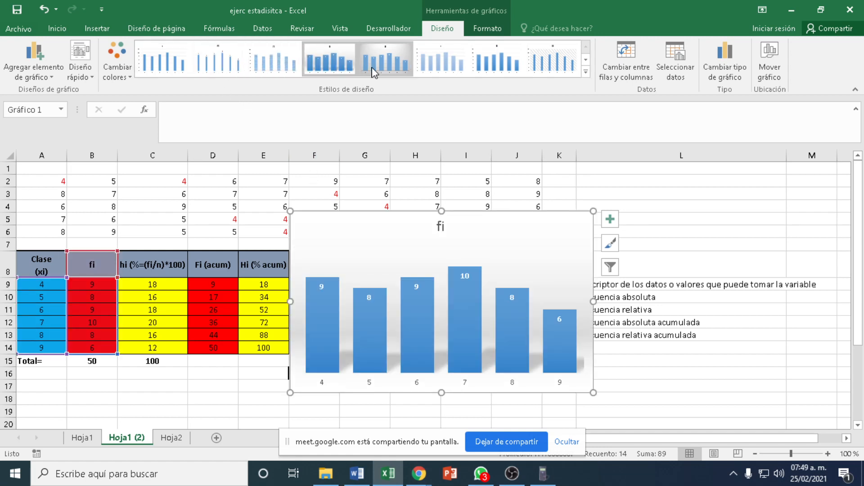
pyautogui.click(443, 63)
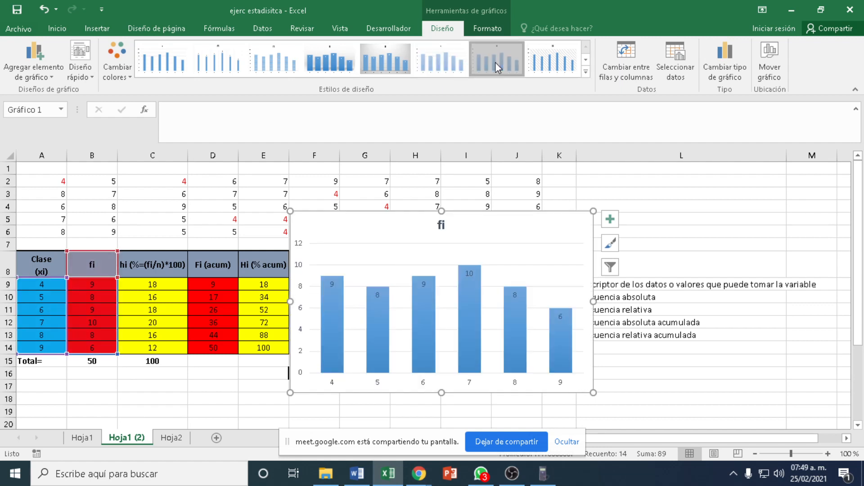
pyautogui.click(389, 53)
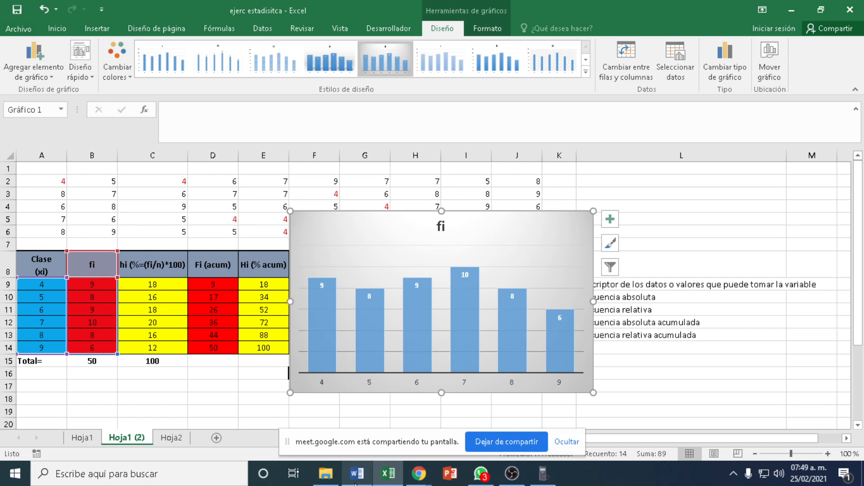
# Switch to the Word document and paste the fi column chart below the "(Xi-fi)" line
pyautogui.moveTo(357, 474)
pyautogui.click(369, 423)
pyautogui.scroll(-3, 437, 394)
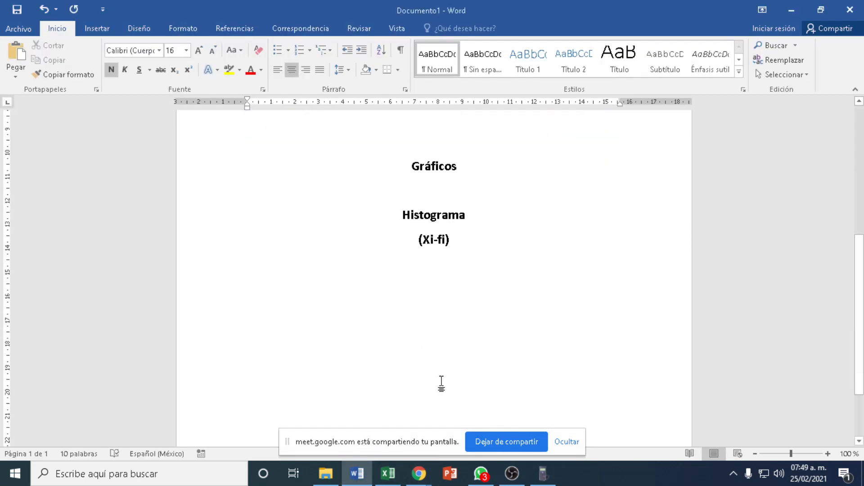
pyautogui.rightClick(450, 302)
pyautogui.click(553, 182)
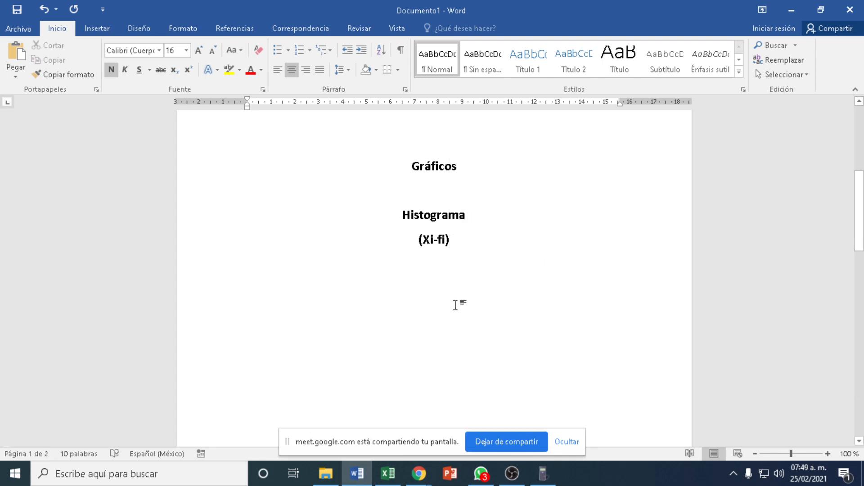
# Shrink the pasted fi chart picture so that it fits on the first page directly below the "(Xi-fi)" line
pyautogui.scroll(-4, 458, 306)
pyautogui.scroll(6, 458, 311)
pyautogui.scroll(-10, 458, 312)
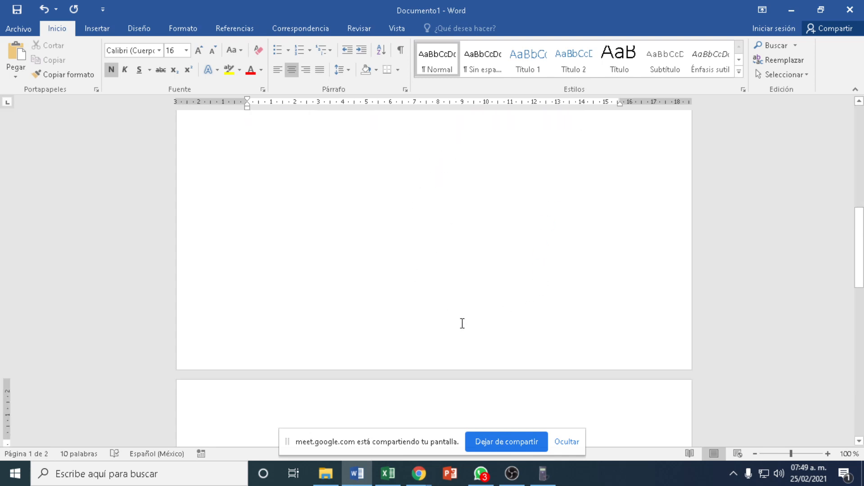
pyautogui.scroll(-2, 465, 318)
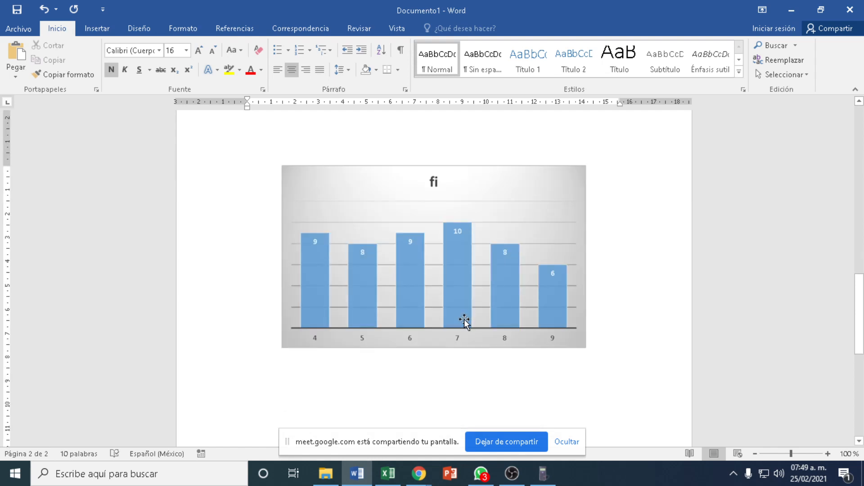
pyautogui.scroll(6, 465, 318)
pyautogui.scroll(1, 464, 318)
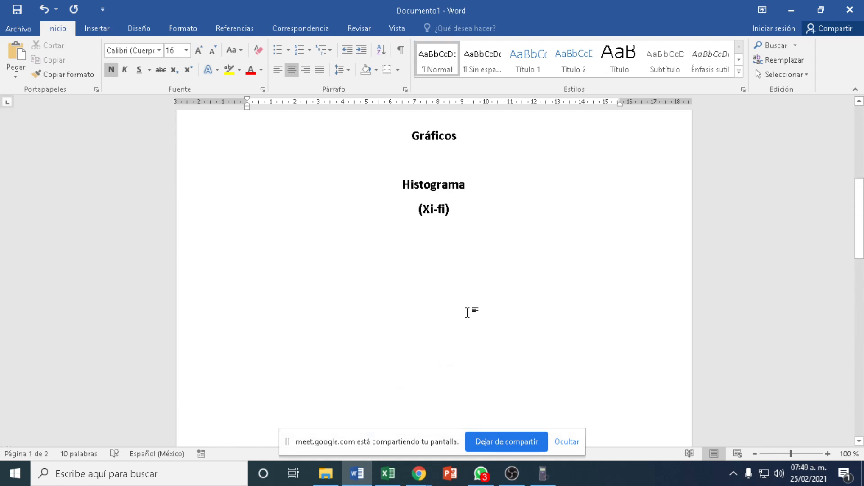
pyautogui.scroll(-12, 467, 311)
pyautogui.click(526, 309)
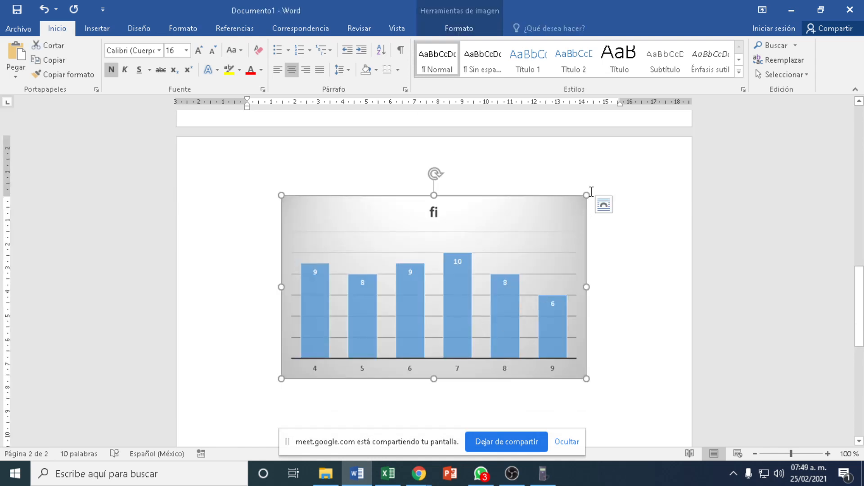
pyautogui.moveTo(582, 196); pyautogui.dragTo(513, 251)
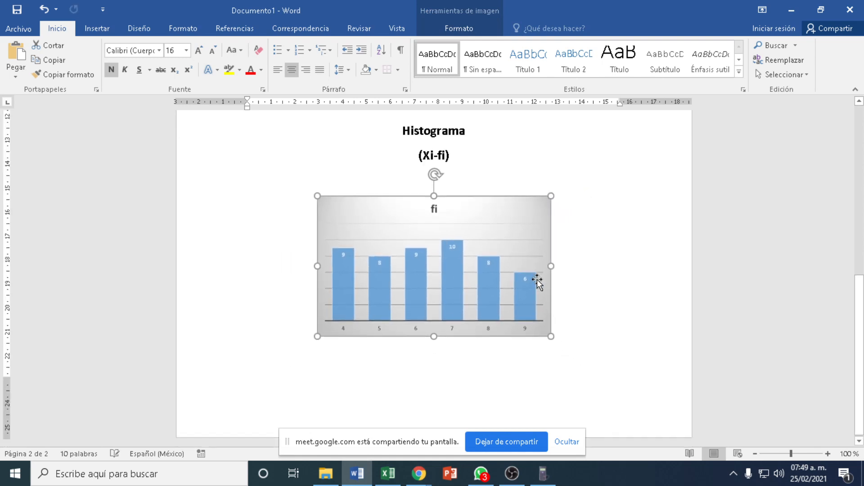
pyautogui.scroll(3, 538, 282)
pyautogui.scroll(-2, 546, 317)
pyautogui.click(624, 209)
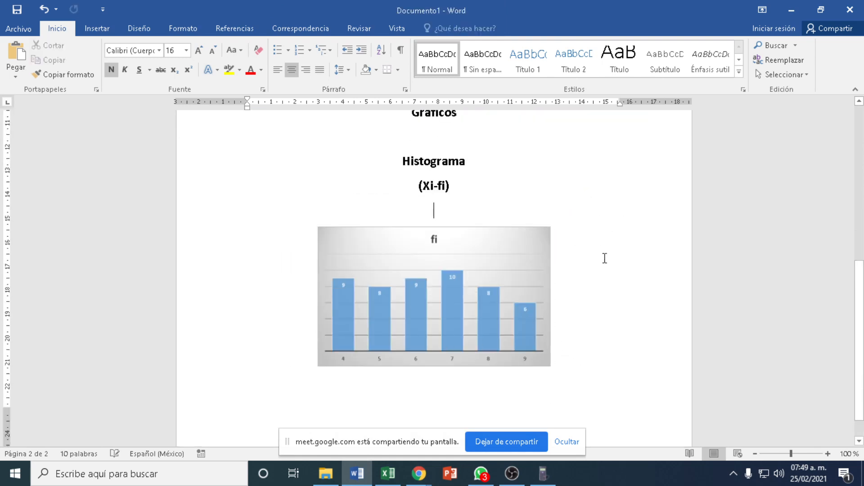
pyautogui.scroll(1, 529, 272)
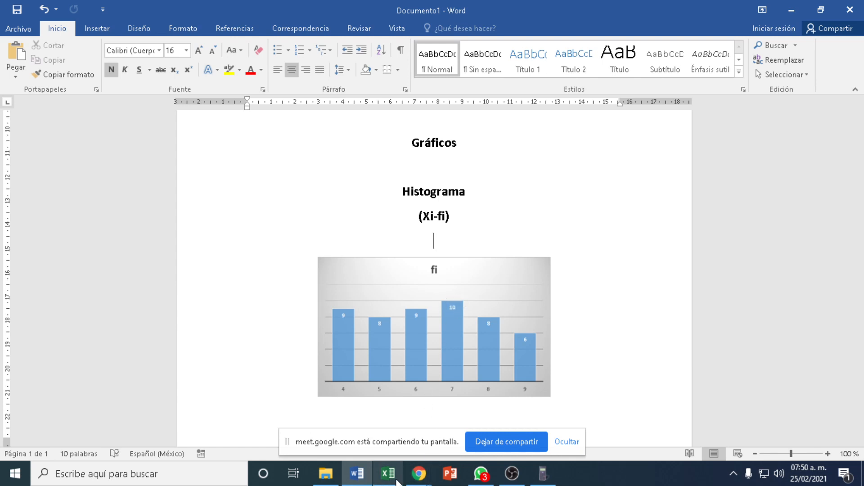
# Switch to the Excel workbook and delete the fi column chart from the sheet Hoja1 (2)
pyautogui.moveTo(396, 481)
pyautogui.click(369, 439)
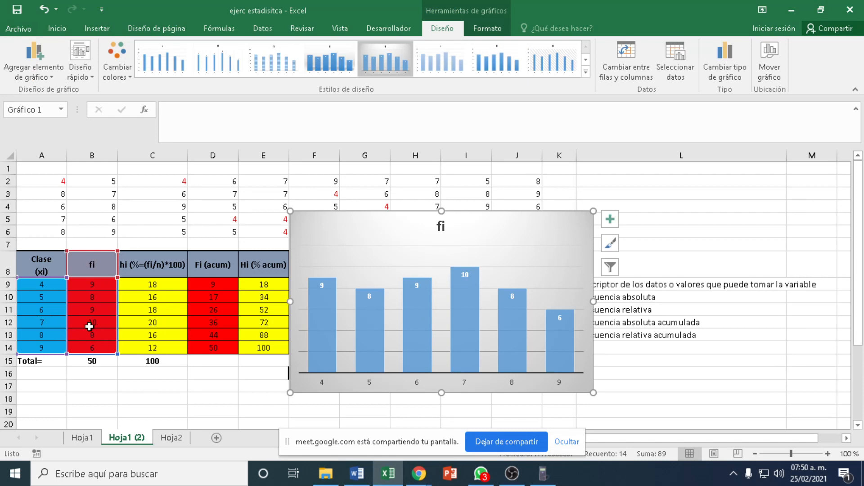
pyautogui.click(49, 323)
pyautogui.moveTo(51, 323); pyautogui.dragTo(95, 324)
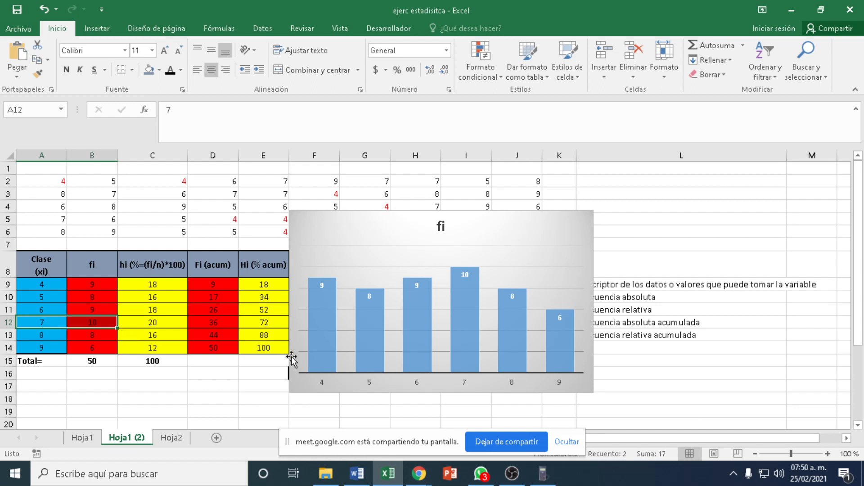
pyautogui.click(696, 215)
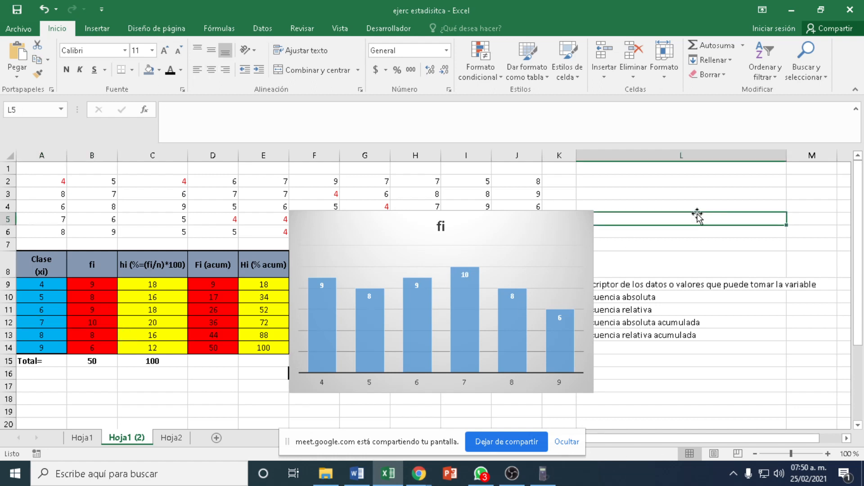
pyautogui.click(509, 219)
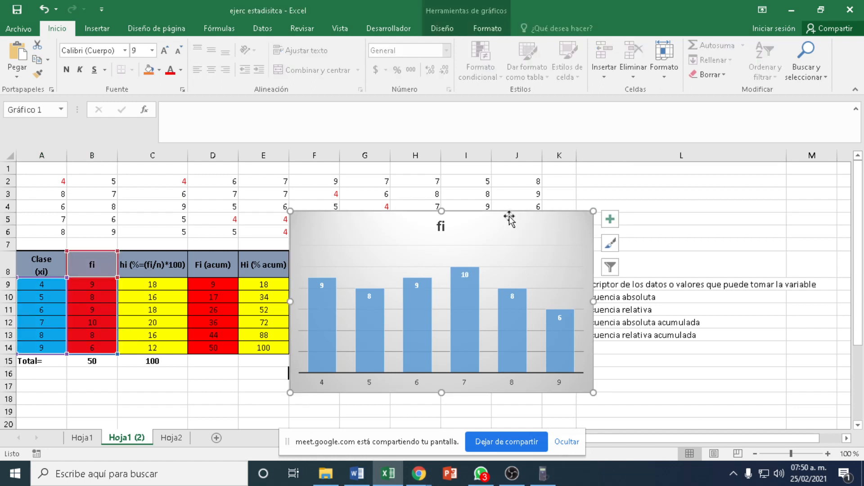
pyautogui.press('Delete')
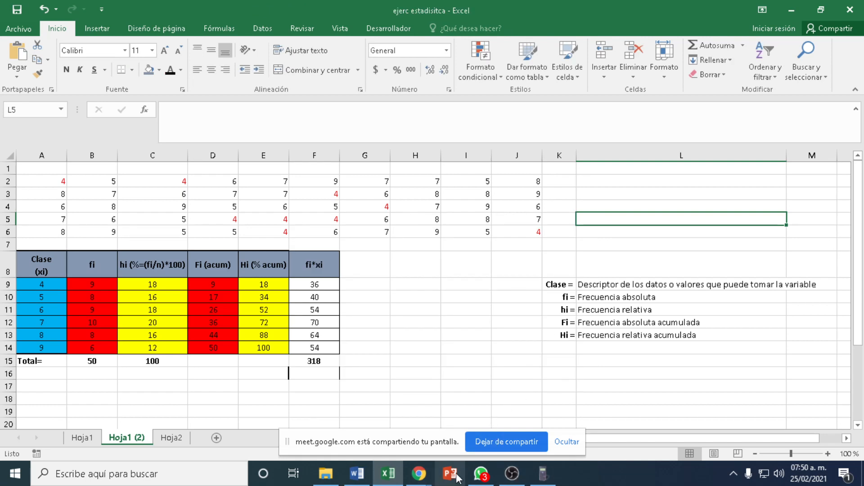
# Switch to the Word document and paste a copy of the "Histograma" and "(Xi-fi)" lines below the chart, after several blank lines
pyautogui.click(378, 443)
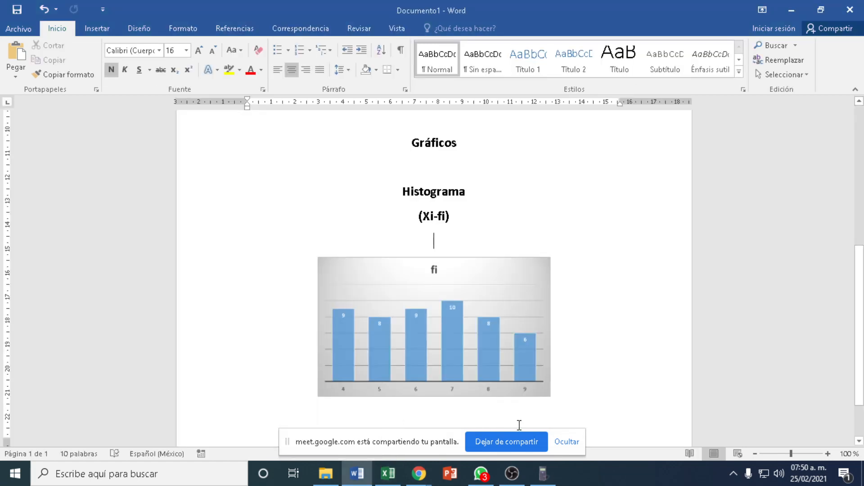
pyautogui.scroll(-2, 614, 319)
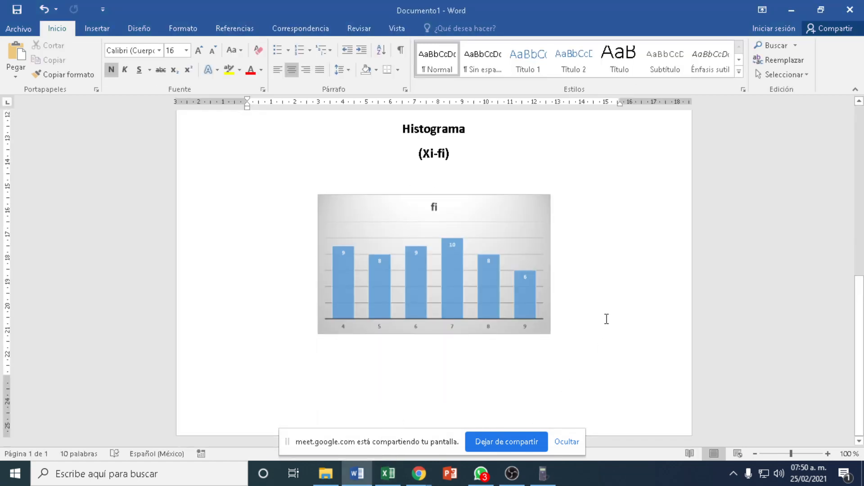
pyautogui.moveTo(399, 128); pyautogui.dragTo(476, 156)
pyautogui.hotkey('ctrl', 'c')
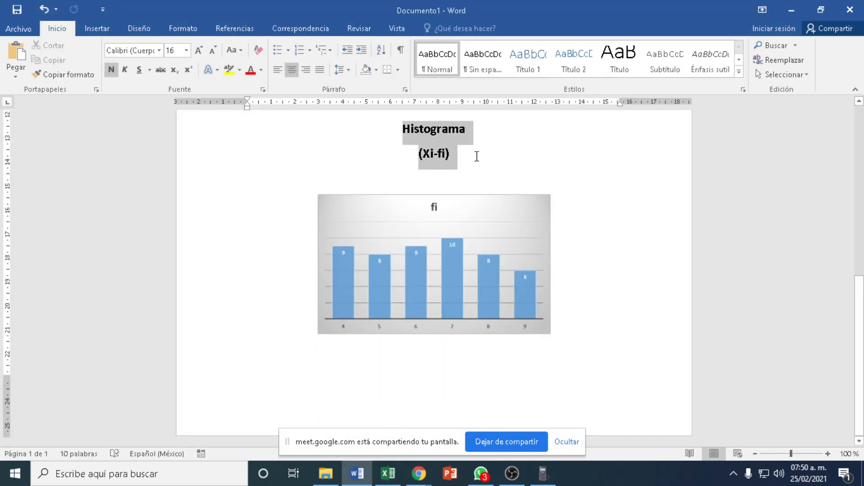
pyautogui.click(459, 371)
pyautogui.click(576, 340)
pyautogui.press('Return')
pyautogui.press('Return')
pyautogui.press('Return')
pyautogui.press('Return')
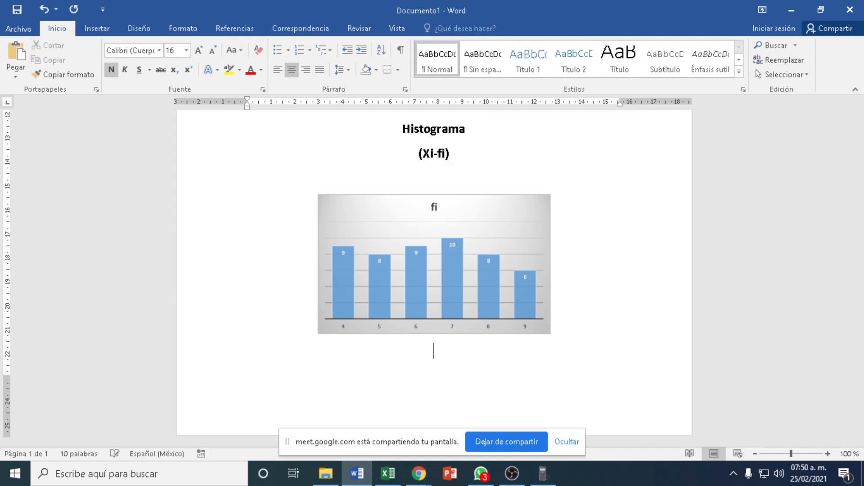
pyautogui.hotkey('ctrl', 'v')
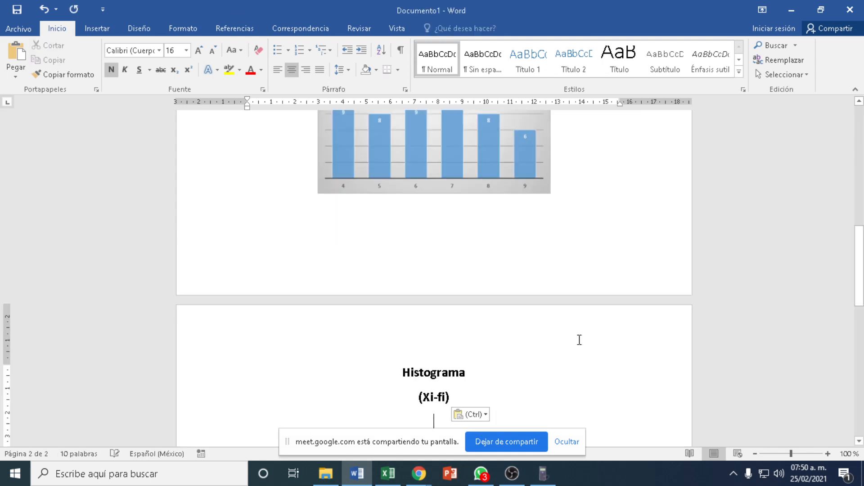
# Replace the copied "Histograma" heading on the second page with "Pastel"
pyautogui.keyDown('shift'); pyautogui.click(404, 372); pyautogui.keyUp('shift')
pyautogui.keyDown('shift'); pyautogui.click(469, 372); pyautogui.keyUp('shift')
pyautogui.click(401, 374)
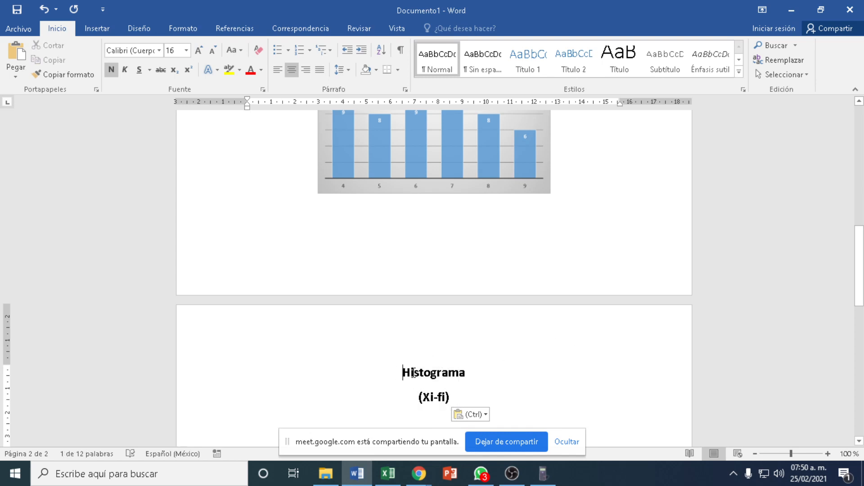
pyautogui.hotkey('shift', 'Right')
pyautogui.hotkey('shift', 'Right')
pyautogui.hotkey('shift', 'Right')
pyautogui.hotkey('shift', 'Right')
pyautogui.hotkey('shift', 'Right')
pyautogui.hotkey('shift', 'Right')
pyautogui.hotkey('shift', 'Right')
pyautogui.hotkey('shift', 'Right')
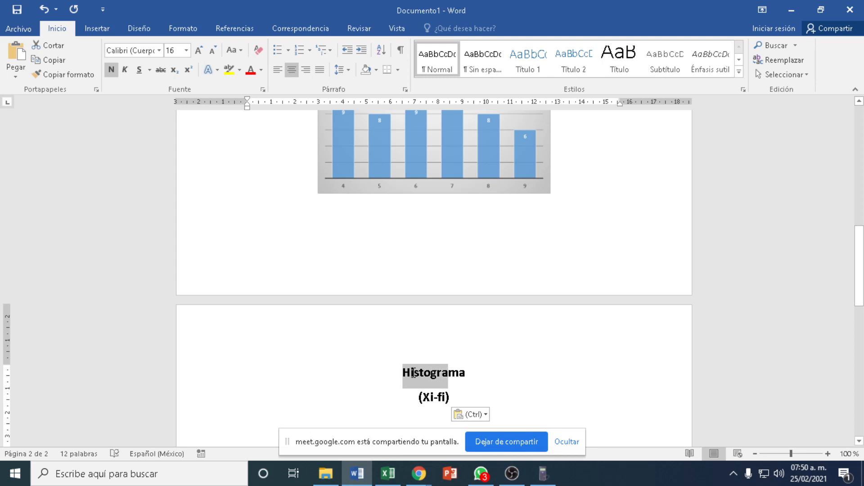
pyautogui.hotkey('shift', 'Right')
pyautogui.hotkey('shift', 'Right')
pyautogui.hotkey('shift', 'Right')
pyautogui.hotkey('shift', 'Right')
pyautogui.write('Pastel')
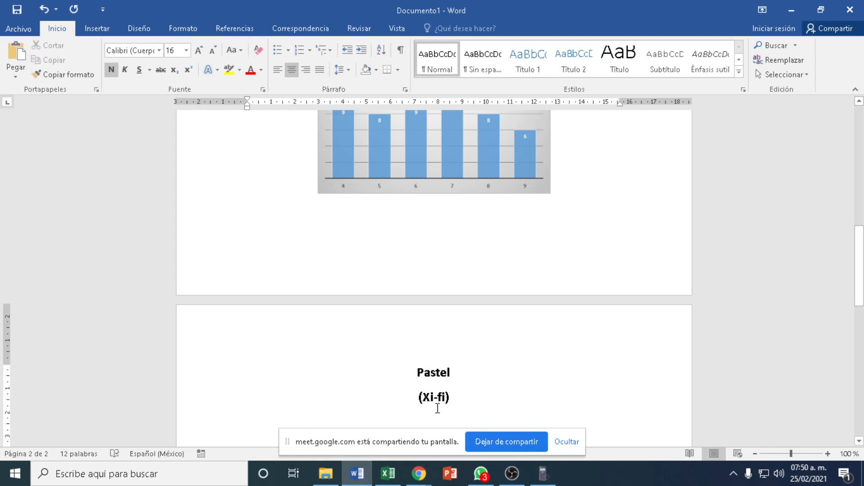
# Change the text in parentheses under "Pastel" to "hi" and add a blank line below it
pyautogui.hotkey('shift', 'Right')
pyautogui.hotkey('shift', 'Right')
pyautogui.hotkey('shift', 'Right')
pyautogui.hotkey('shift', 'Right')
pyautogui.hotkey('shift', 'Right')
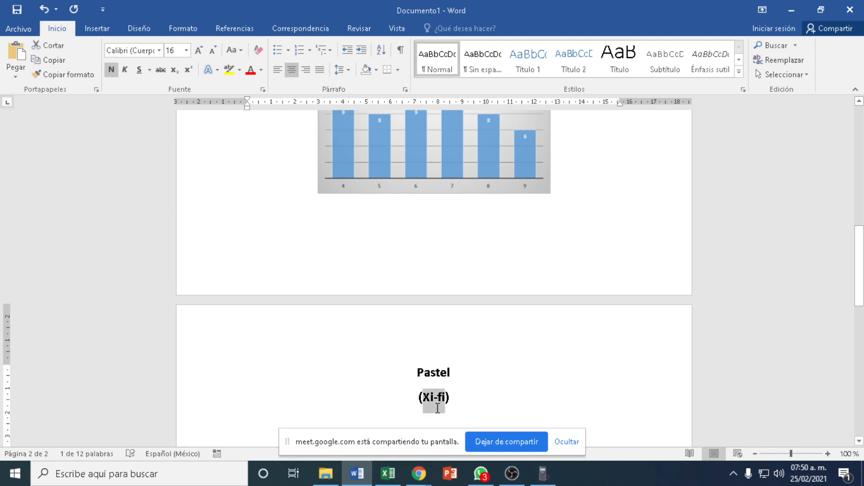
pyautogui.write('H')
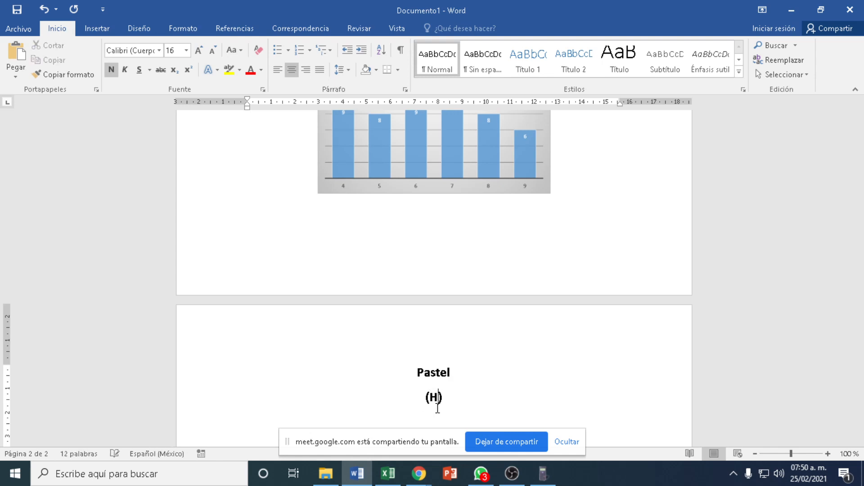
pyautogui.press('BackSpace')
pyautogui.write('hi')
pyautogui.click(550, 362)
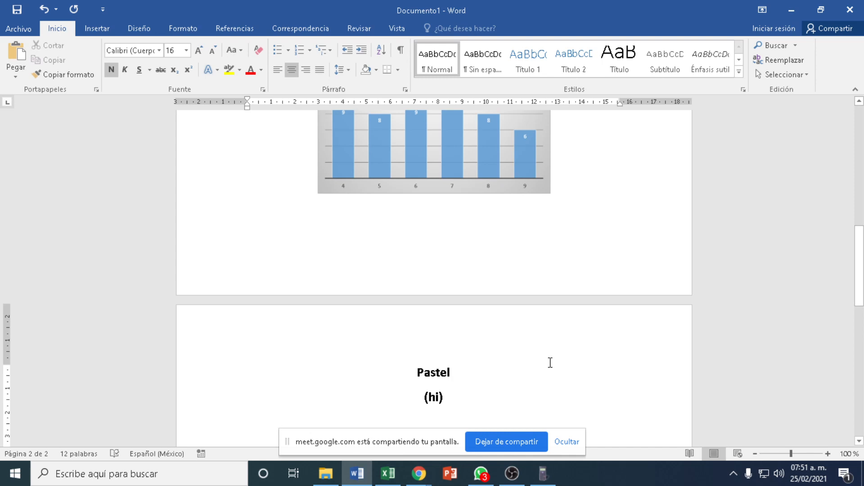
pyautogui.scroll(-2, 550, 362)
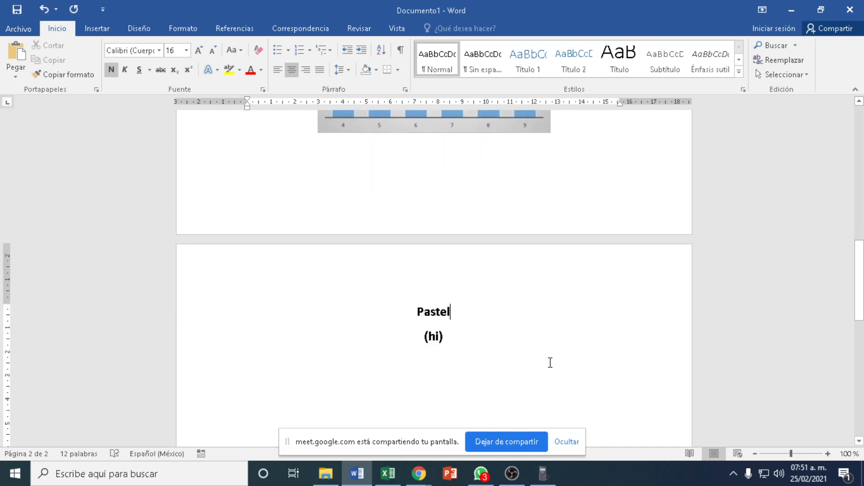
pyautogui.scroll(-4, 550, 362)
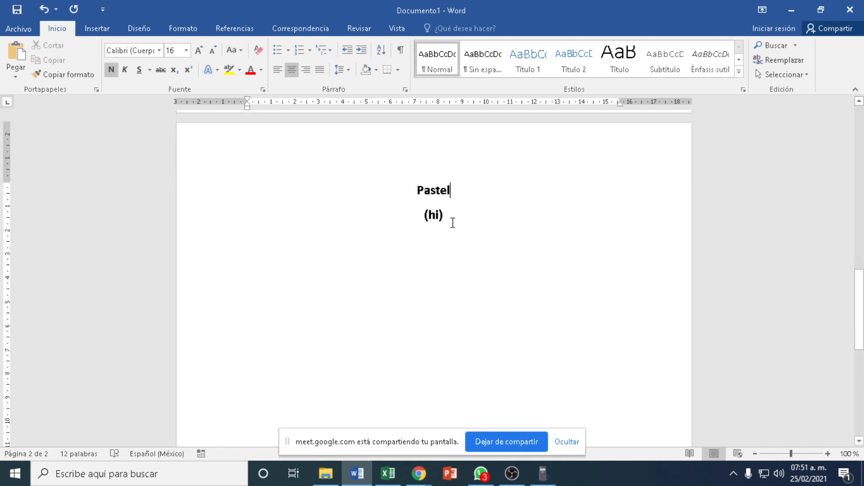
pyautogui.press('Return')
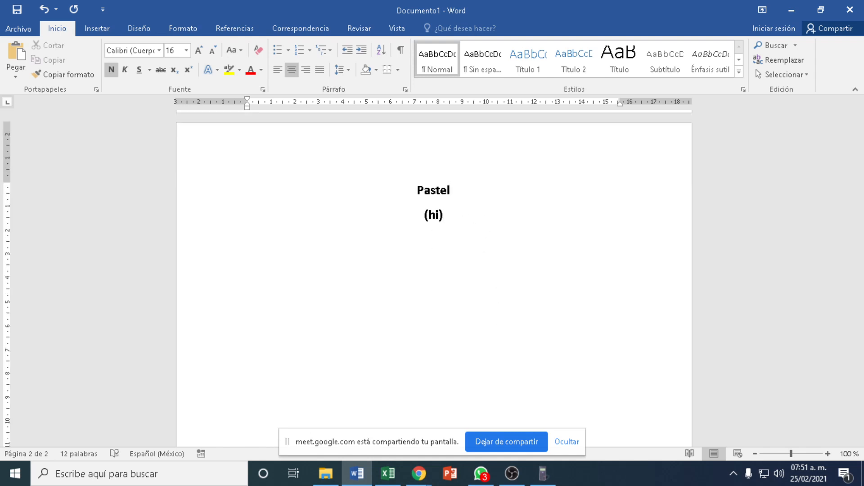
# Switch to the Excel workbook and insert a 3-D pie chart from the hi column, C8:C14, in the grey-background style with dark percentage labels
pyautogui.moveTo(390, 475)
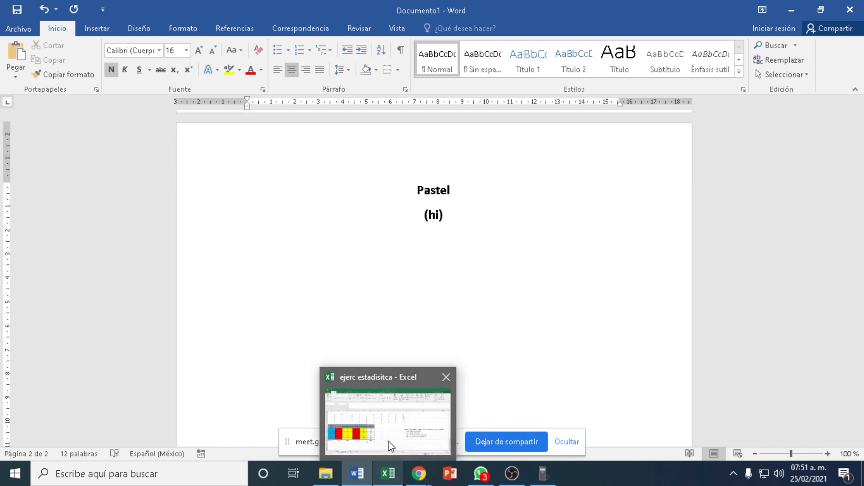
pyautogui.click(390, 445)
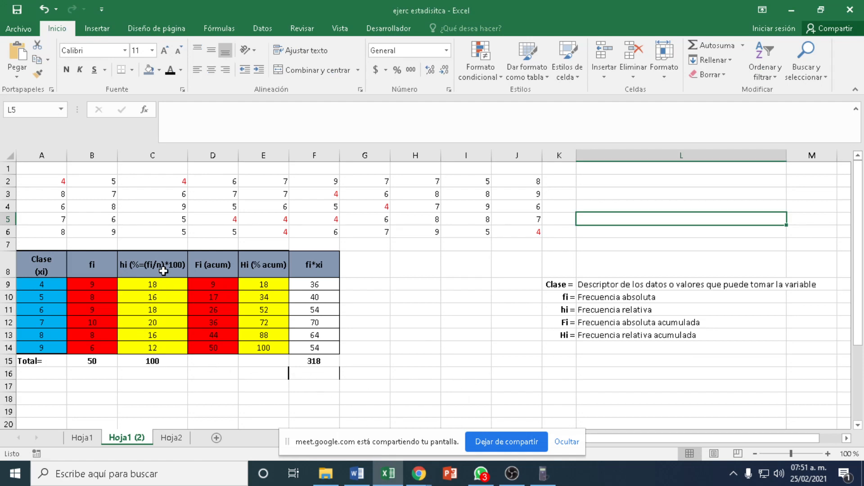
pyautogui.moveTo(163, 271); pyautogui.dragTo(156, 349)
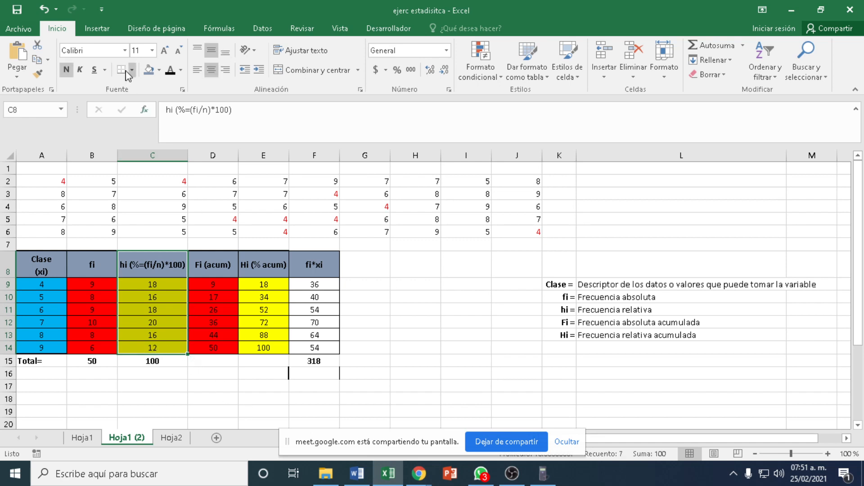
pyautogui.click(98, 30)
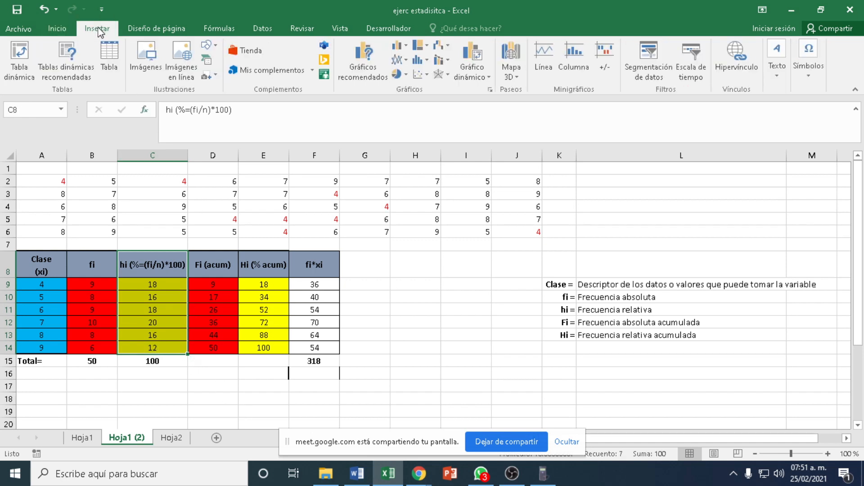
pyautogui.click(407, 75)
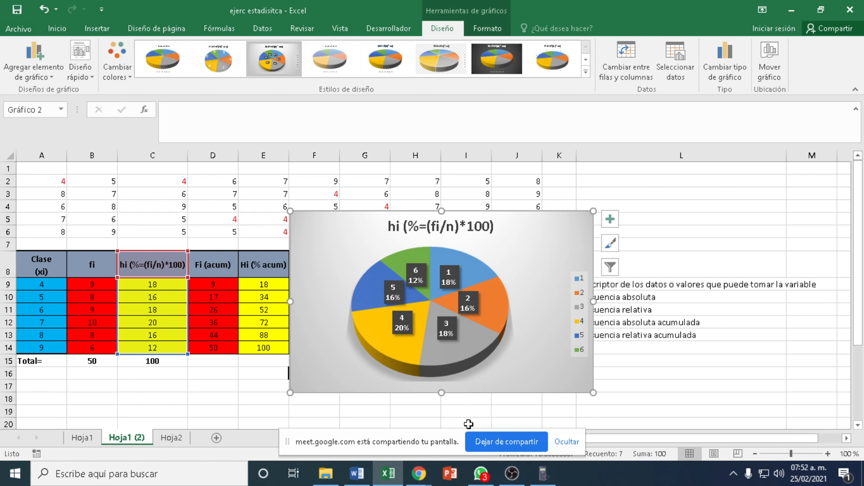
# Switch to the Word document and paste the hi pie chart below the "(hi)" line
pyautogui.moveTo(389, 478)
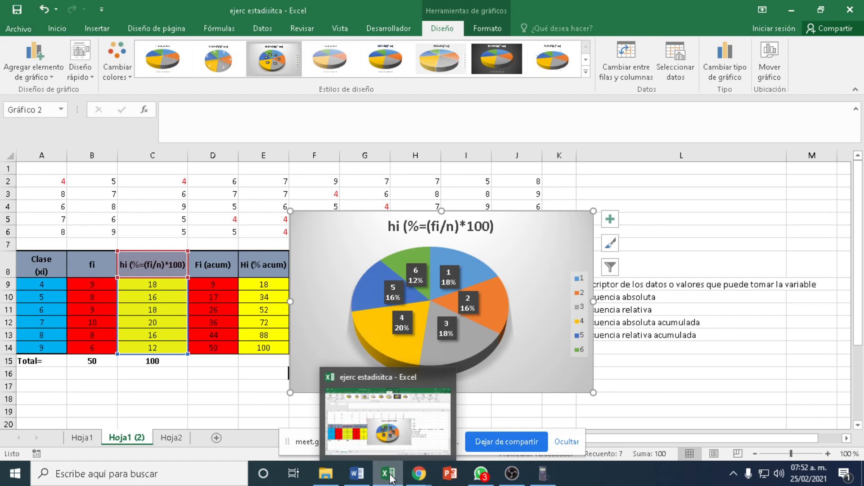
pyautogui.click(362, 431)
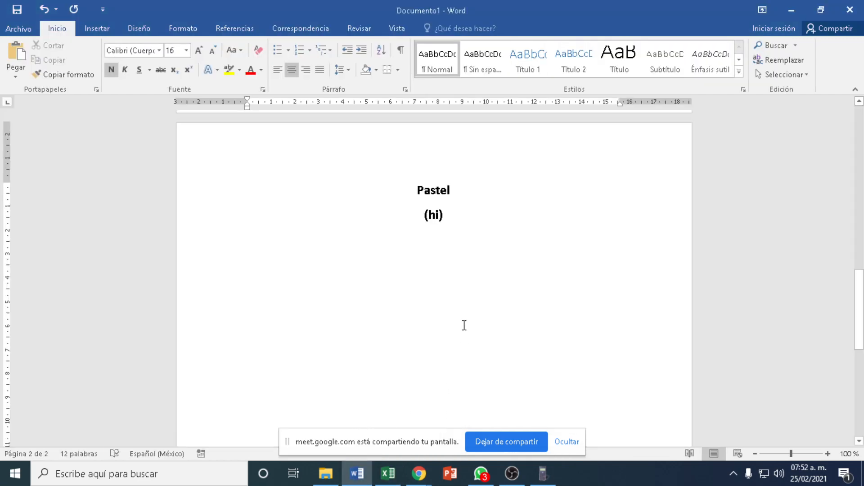
pyautogui.click(435, 257)
pyautogui.rightClick(434, 263)
pyautogui.click(537, 317)
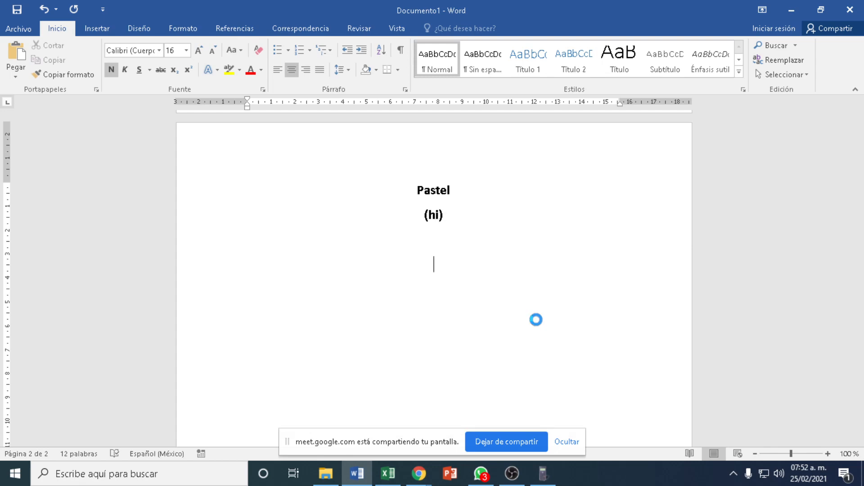
pyautogui.scroll(-5, 662, 318)
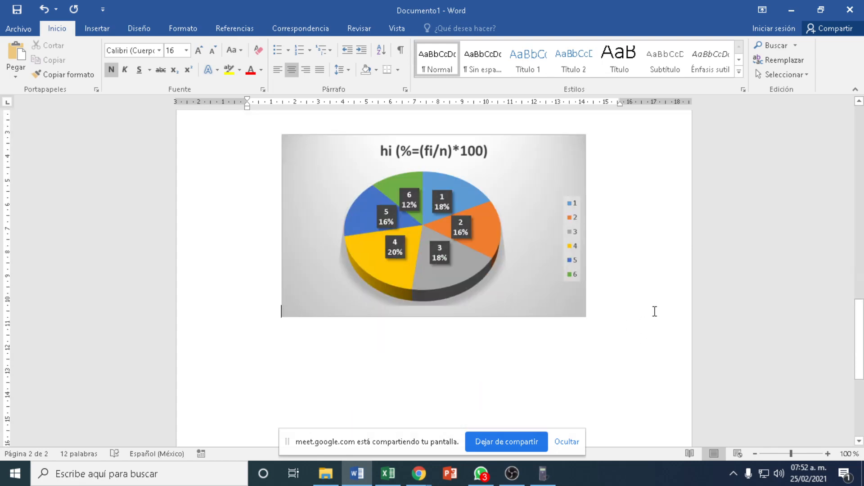
# Add the heading "Polígono de frecuencia" on a new line below the hi pie chart on the second page
pyautogui.scroll(20, 655, 311)
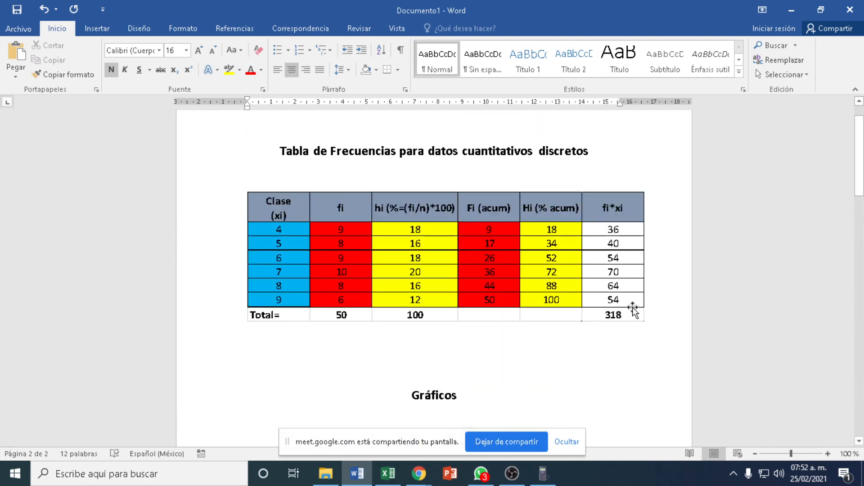
pyautogui.scroll(-20, 633, 310)
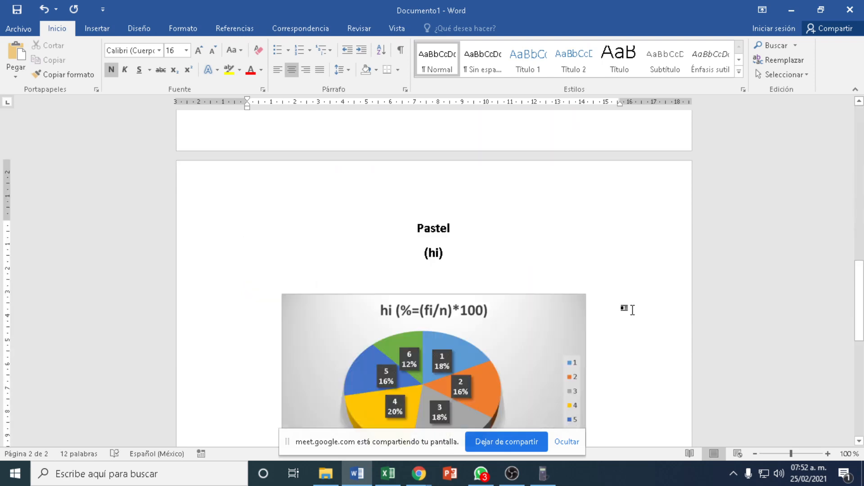
pyautogui.scroll(-7, 632, 310)
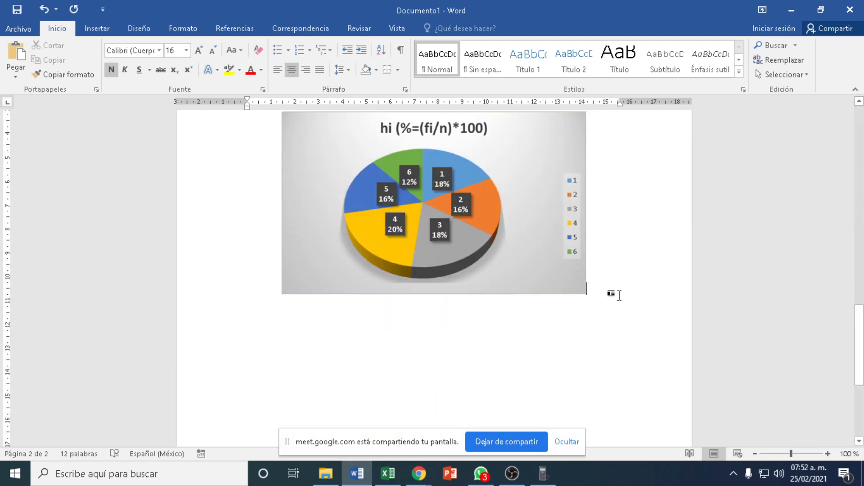
pyautogui.press('Return')
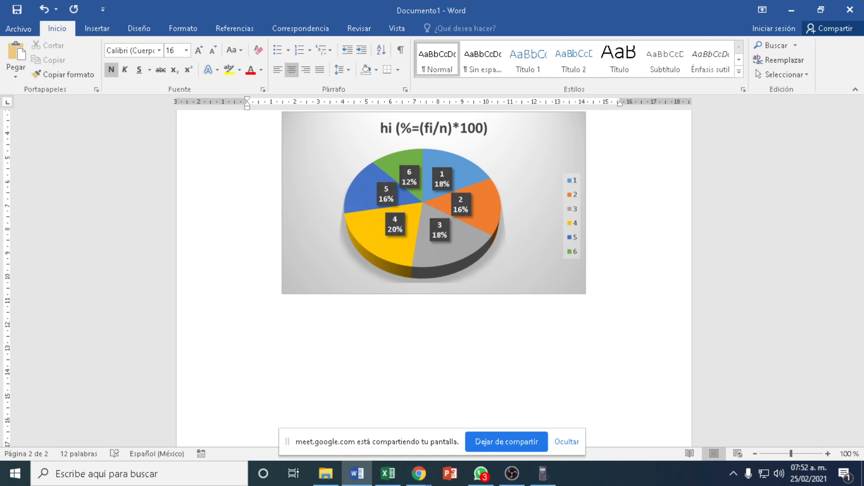
pyautogui.write('Polígono de ')
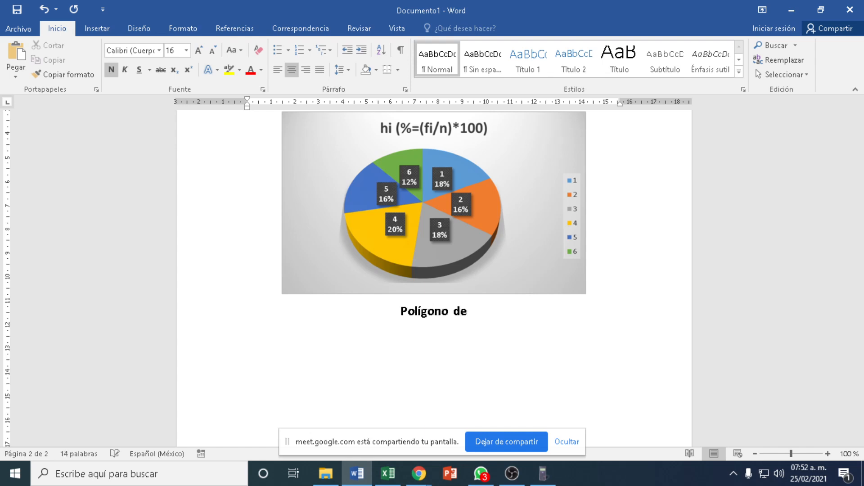
pyautogui.write('frecuencia')
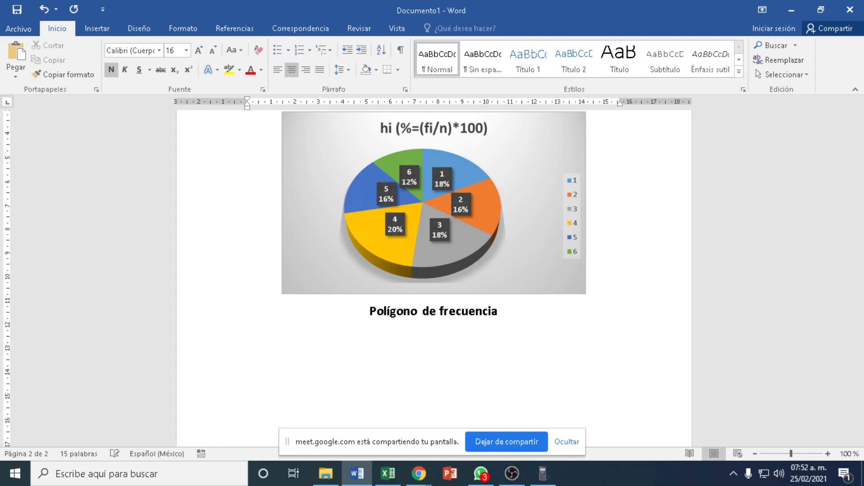
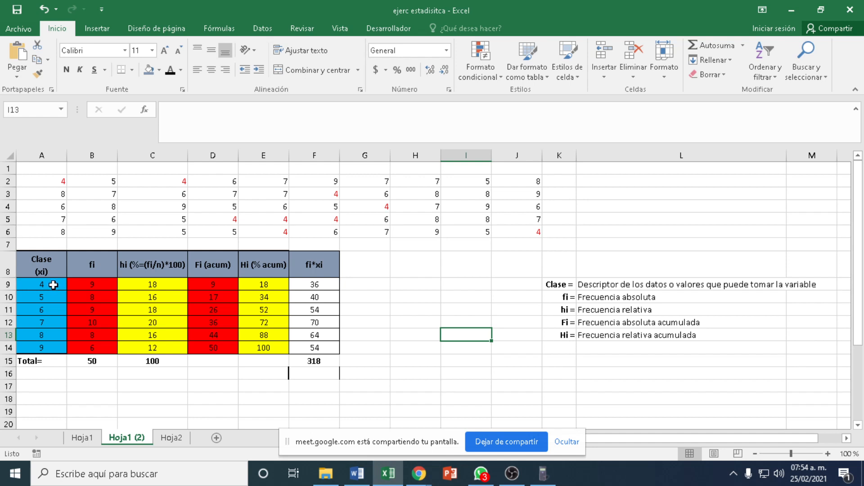
pyautogui.moveTo(49, 267); pyautogui.dragTo(55, 344)
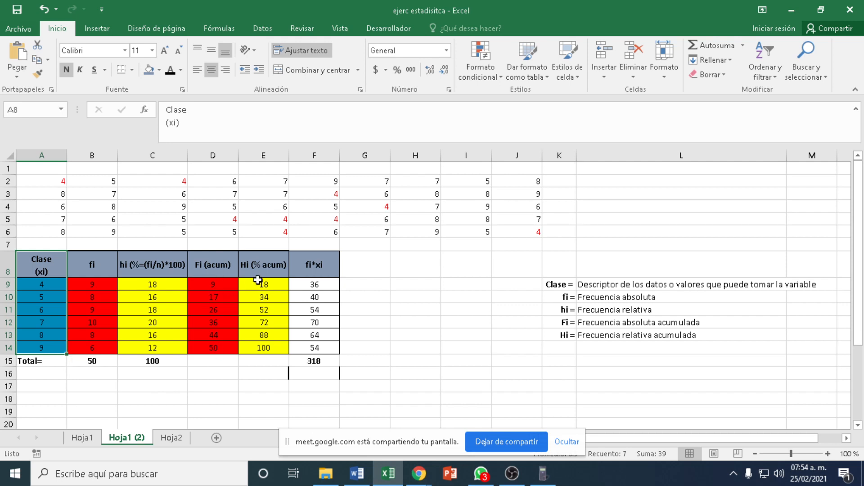
pyautogui.click(203, 397)
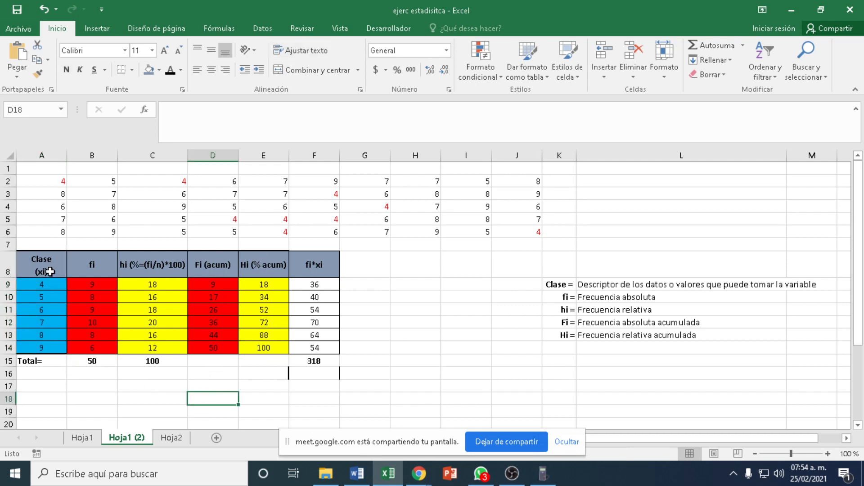
pyautogui.moveTo(49, 269); pyautogui.dragTo(41, 323)
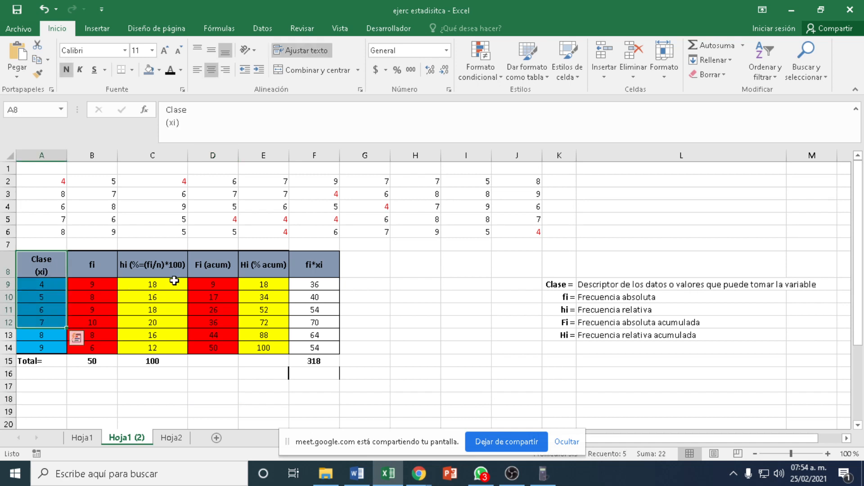
pyautogui.click(212, 272)
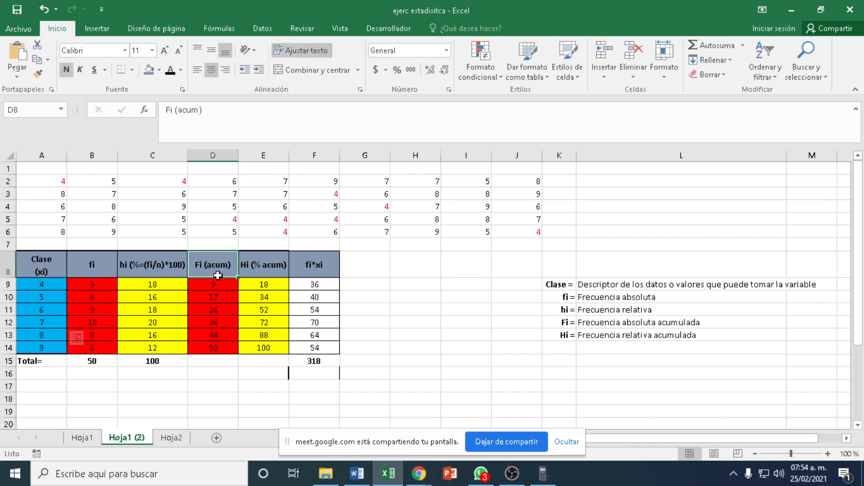
pyautogui.click(27, 273)
pyautogui.click(233, 393)
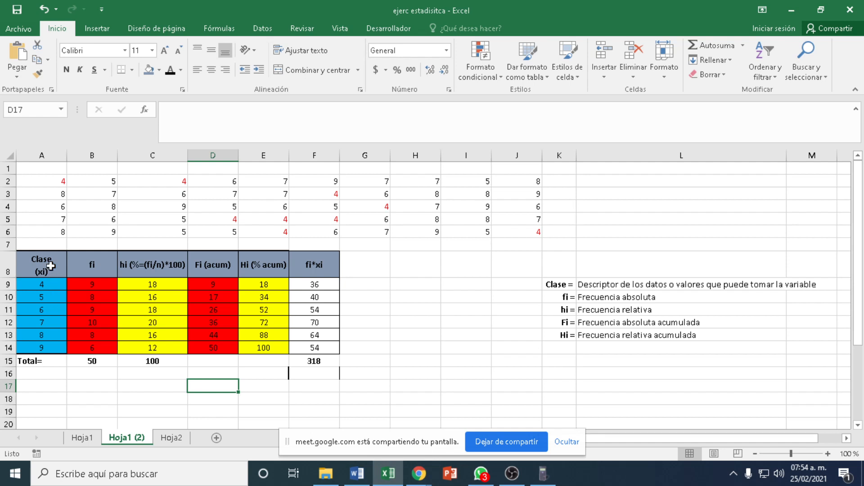
pyautogui.moveTo(45, 269); pyautogui.dragTo(47, 349)
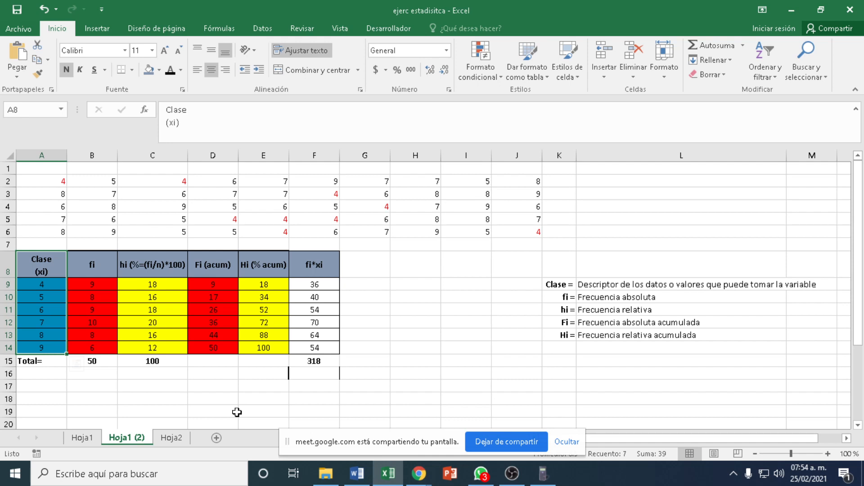
pyautogui.hotkey('ctrl', 'q')
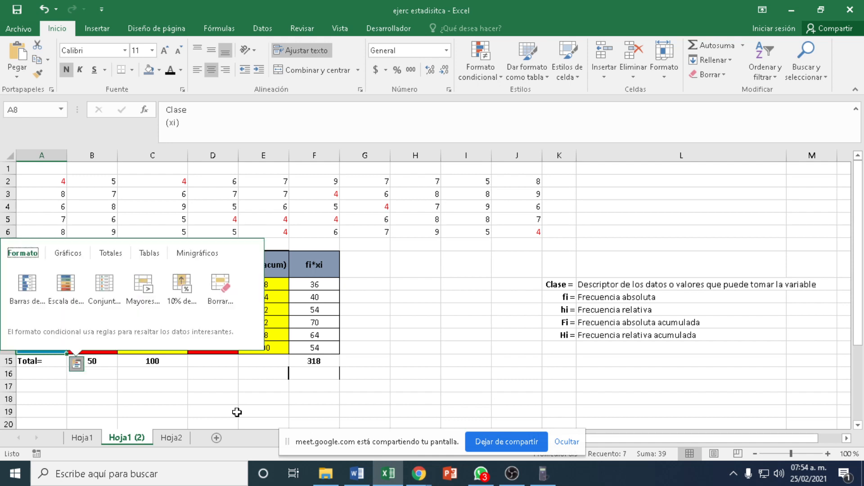
pyautogui.press('Escape')
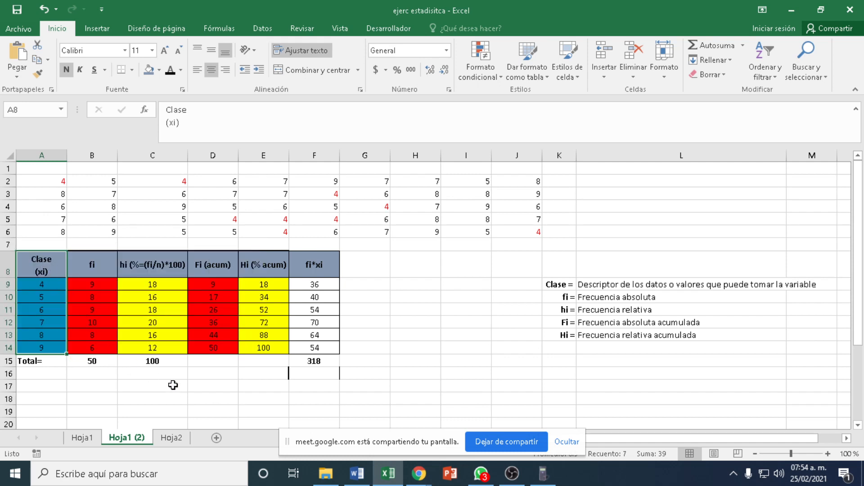
pyautogui.doubleClick(201, 386)
# Insert a scatter chart with smooth lines and markers from the Clase (xi) and Fi (acum) columns, A8:A14 and D8:D14
pyautogui.moveTo(43, 266); pyautogui.dragTo(43, 350)
pyautogui.moveTo(219, 265); pyautogui.dragTo(213, 345)
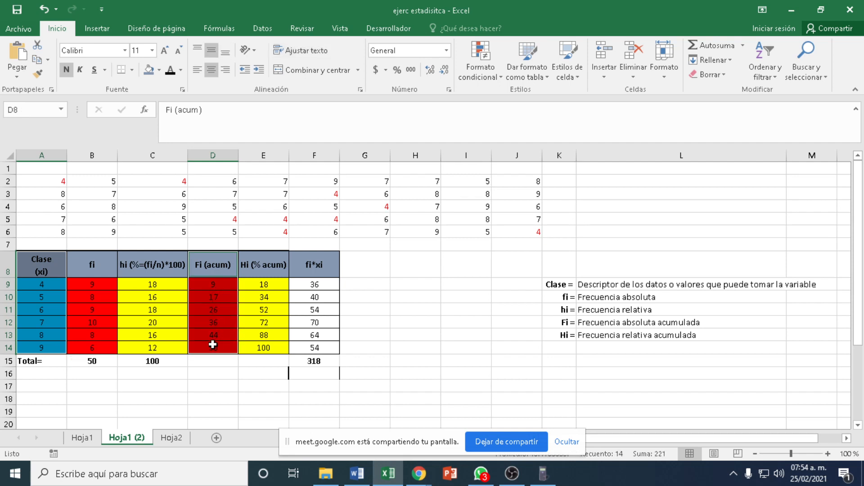
pyautogui.click(98, 30)
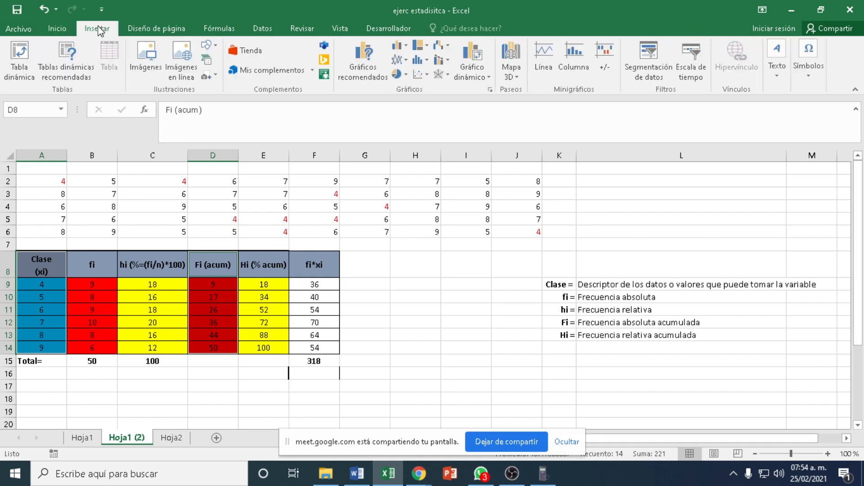
pyautogui.click(423, 75)
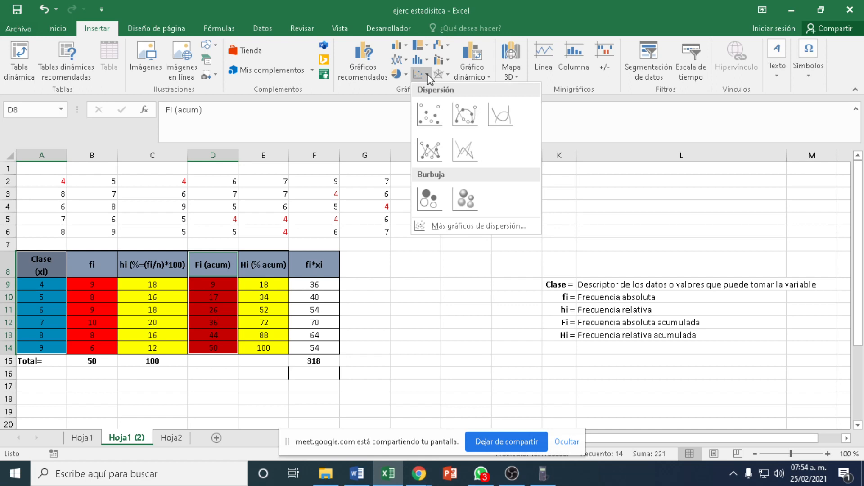
pyautogui.click(463, 115)
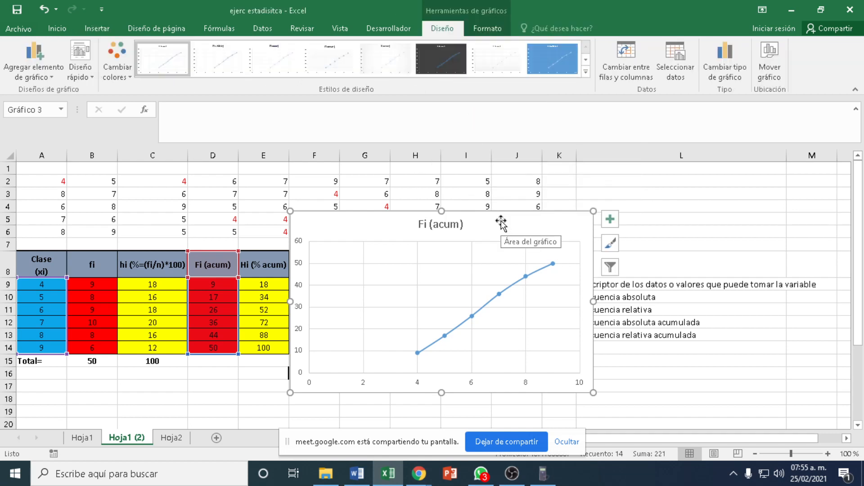
# Copy the Fi (acum) chart, switch to the Word document and paste it as a picture below the "(Xi-Fi o Hi)" line
pyautogui.rightClick(501, 220)
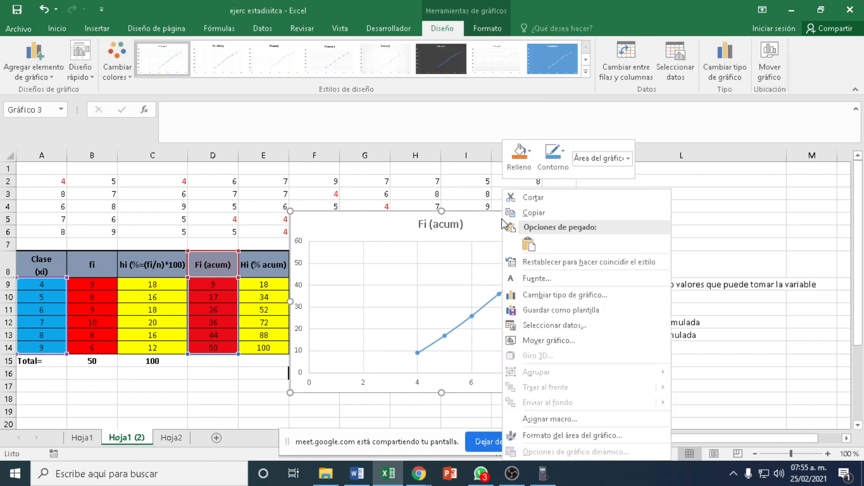
pyautogui.click(536, 214)
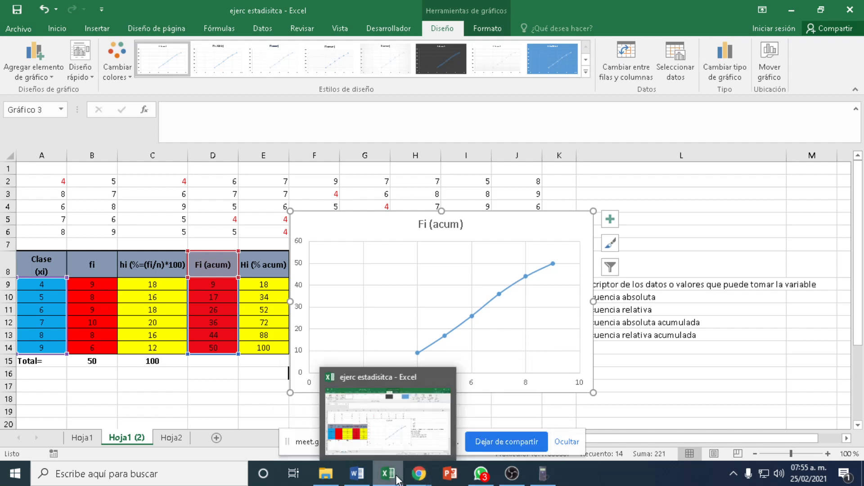
pyautogui.click(357, 473)
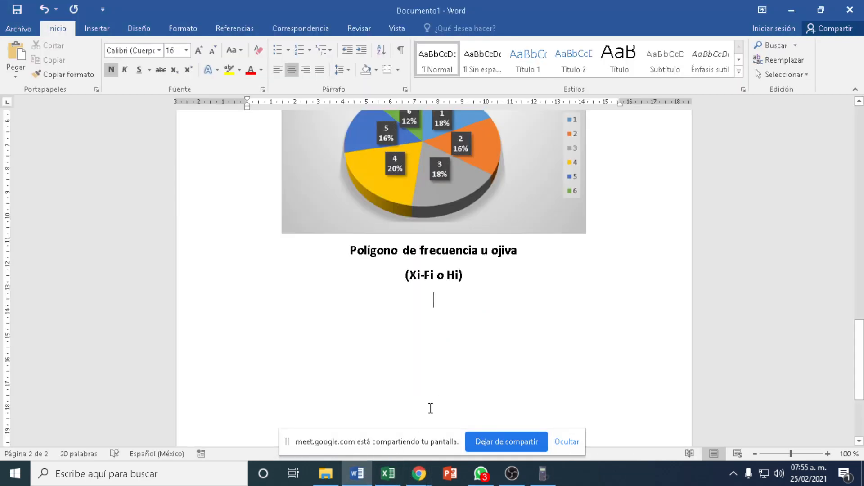
pyautogui.rightClick(442, 337)
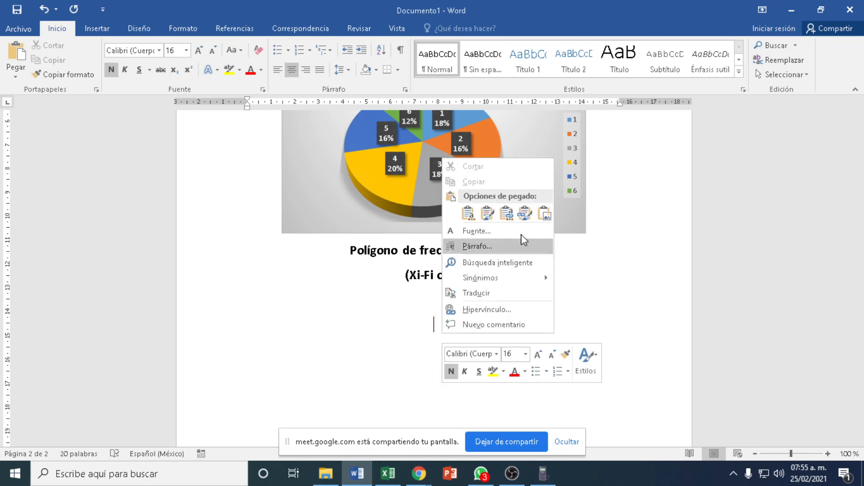
pyautogui.click(544, 215)
pyautogui.scroll(-2, 624, 335)
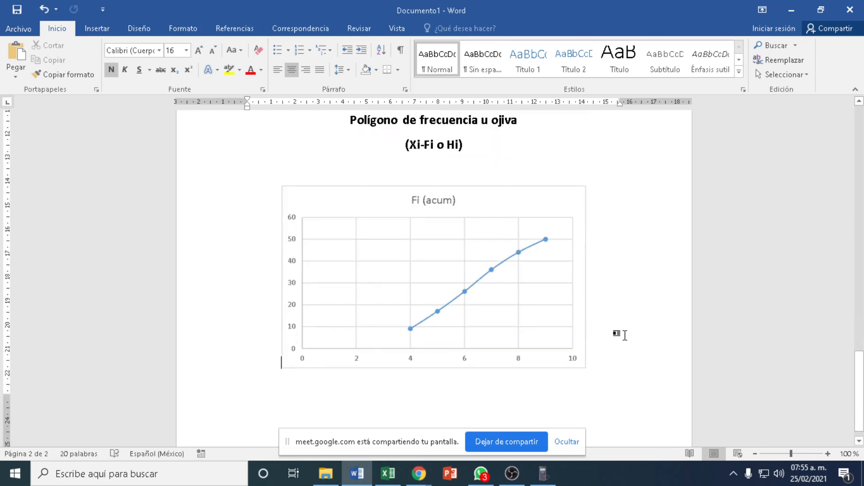
# Switch to the Excel workbook and delete the Fi (acum) scatter chart from the sheet
pyautogui.moveTo(397, 476)
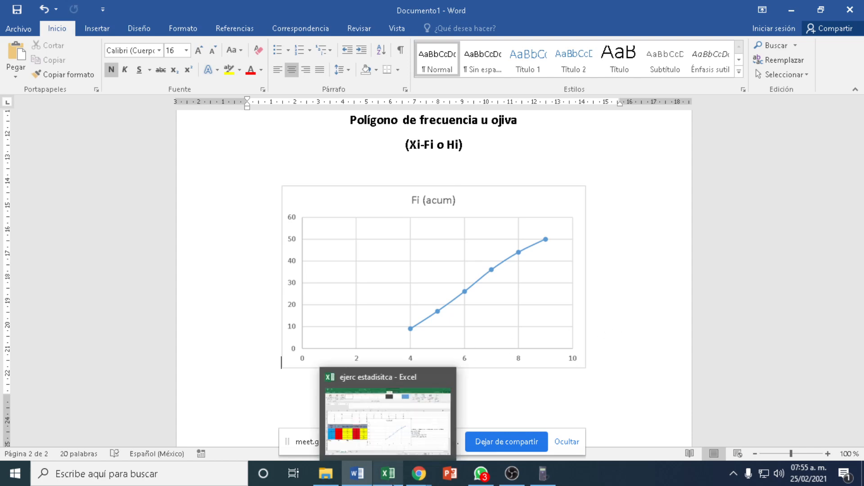
pyautogui.click(396, 445)
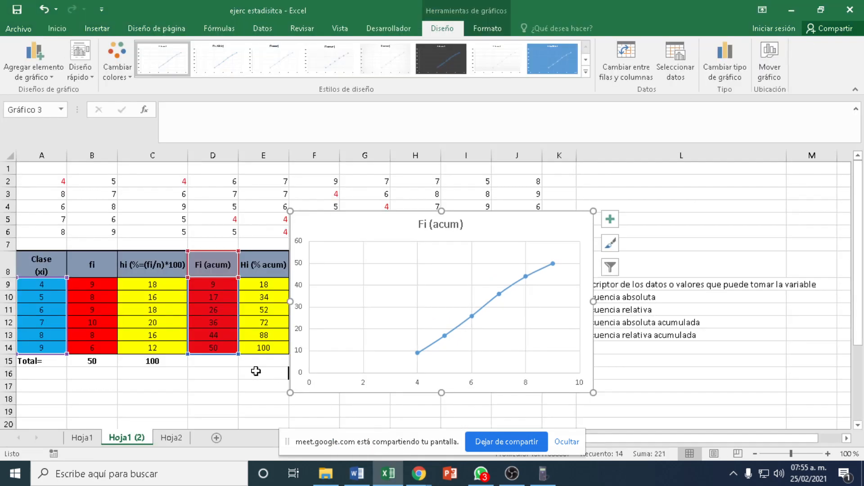
pyautogui.click(256, 372)
pyautogui.click(386, 235)
pyautogui.press('Delete')
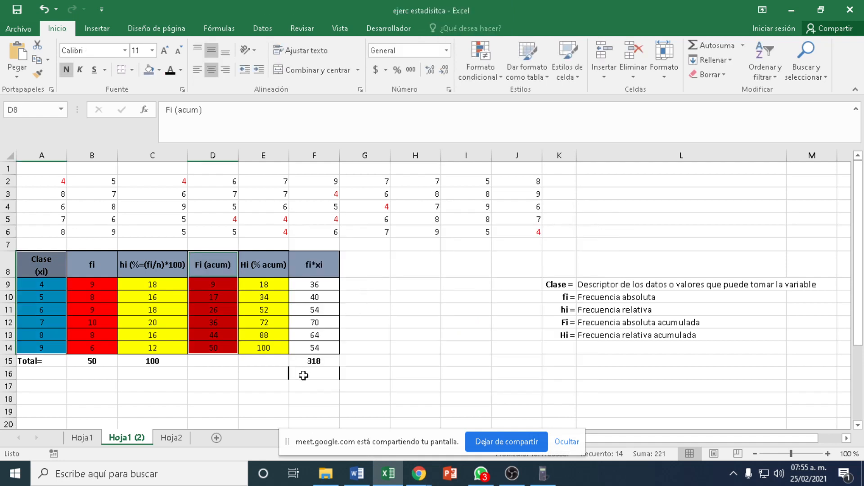
pyautogui.click(198, 392)
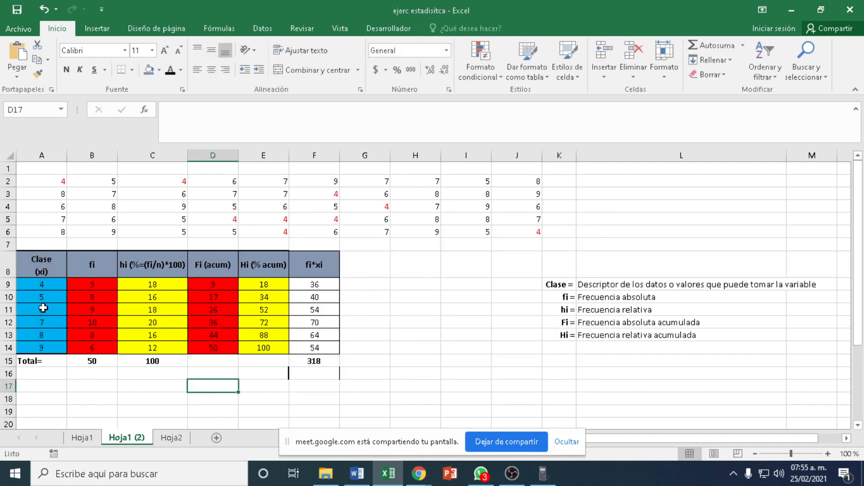
# Insert a scatter chart with smooth lines and markers from the Clase (xi) and Hi (% acum) columns, A8:A14 and E8:E14
pyautogui.moveTo(40, 265); pyautogui.dragTo(43, 346)
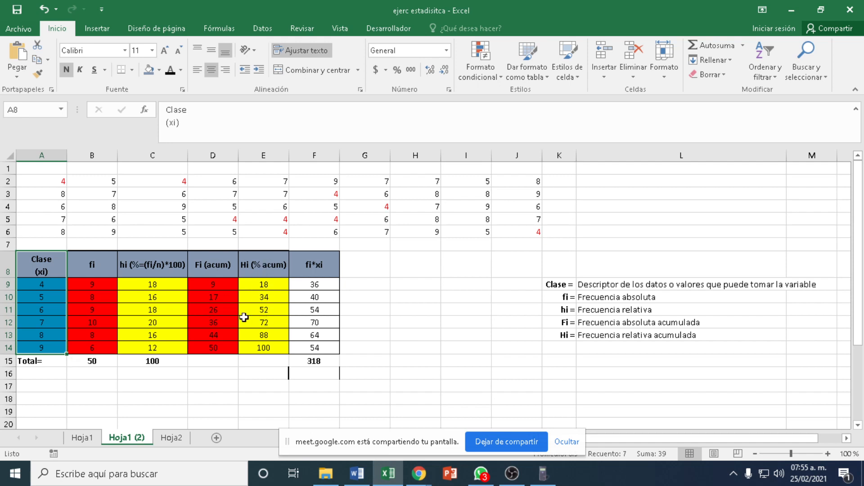
pyautogui.moveTo(265, 265); pyautogui.dragTo(269, 349)
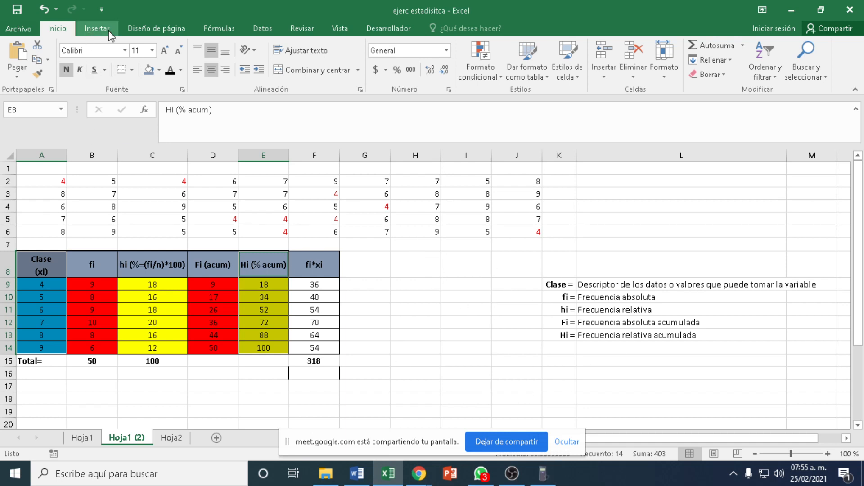
pyautogui.click(97, 29)
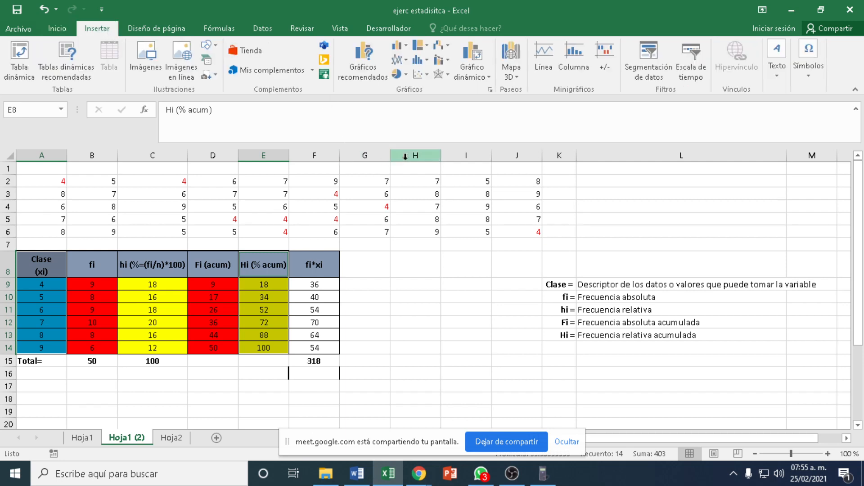
pyautogui.click(426, 75)
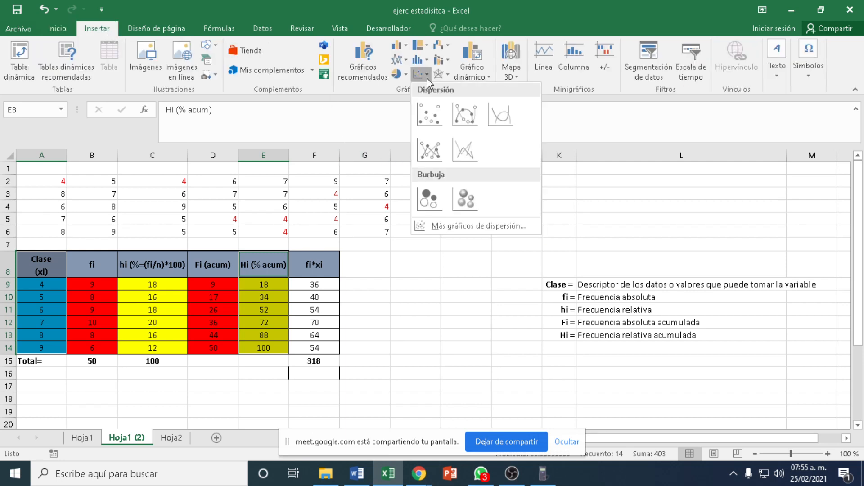
pyautogui.click(465, 114)
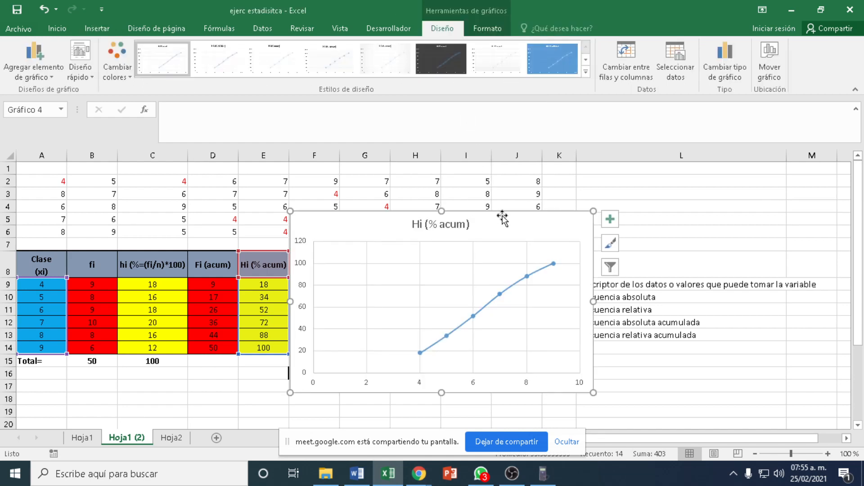
# Switch to the Word document and paste the Hi (% acum) chart on a new page below the Fi (acum) chart
pyautogui.moveTo(355, 480)
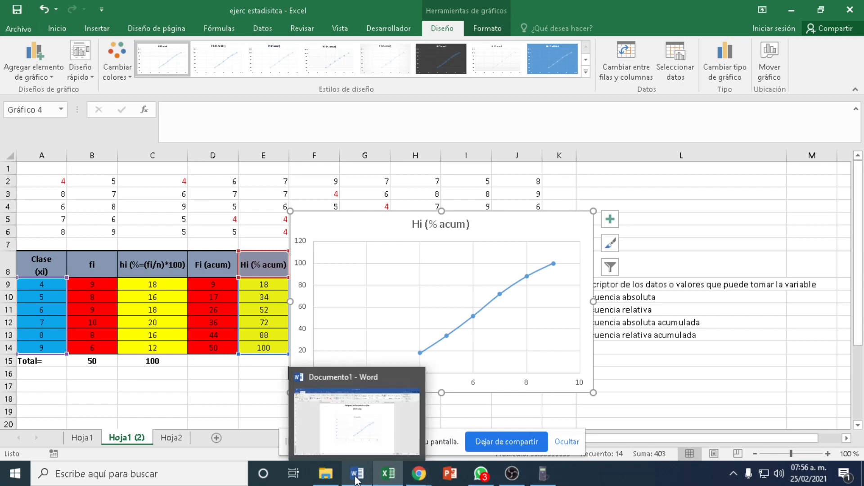
pyautogui.click(376, 435)
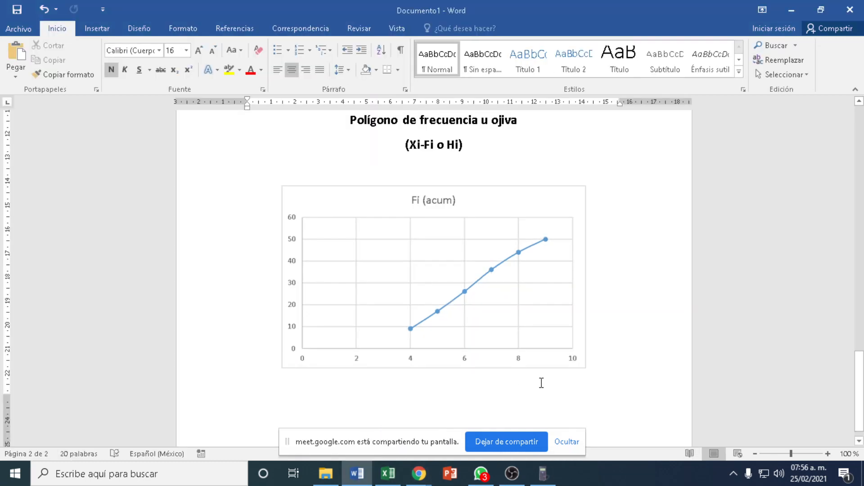
pyautogui.press('Return')
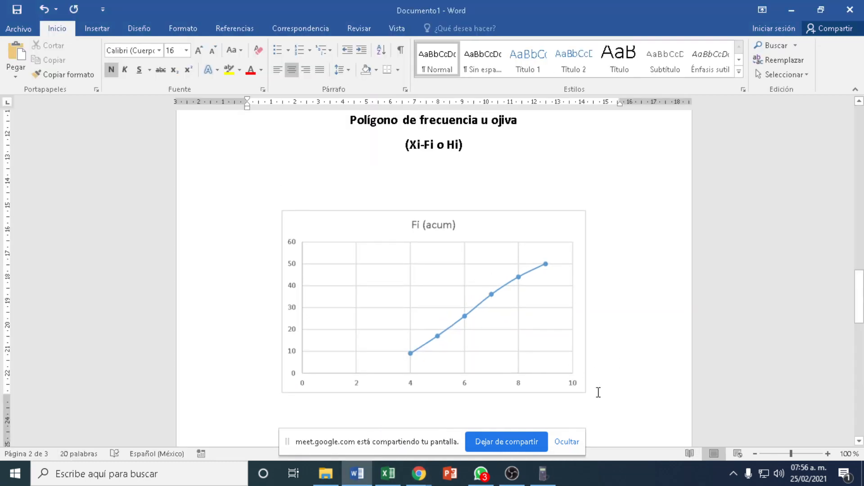
pyautogui.click(597, 392)
pyautogui.press('Return')
pyautogui.hotkey('ctrl', 'v')
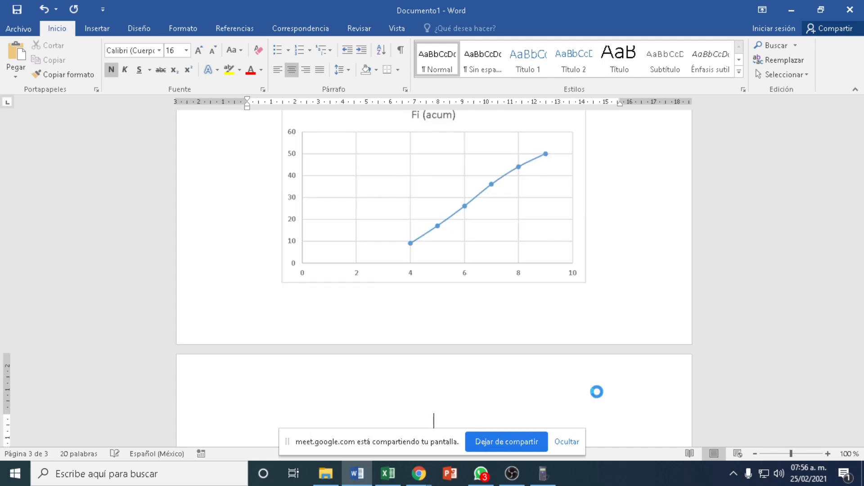
# Review the placement of the Fi (acum) and Hi (% acum) charts across the document's last two pages
pyautogui.scroll(3, 602, 392)
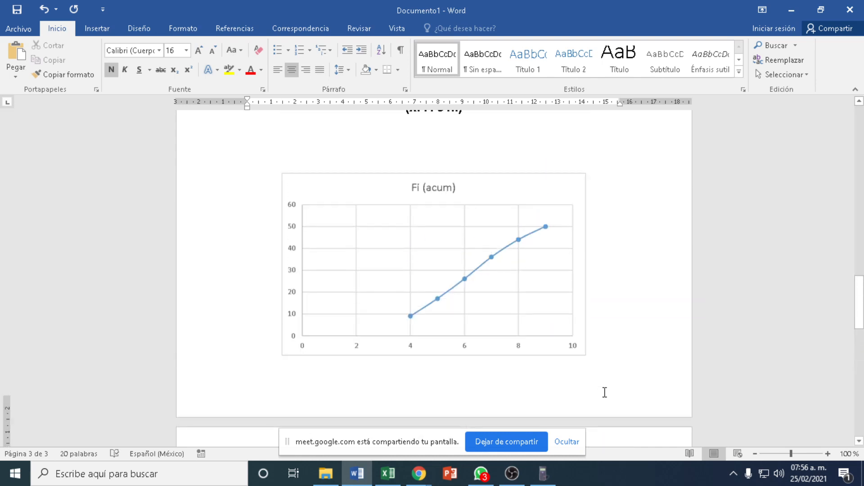
pyautogui.scroll(-3, 603, 391)
pyautogui.scroll(3, 605, 392)
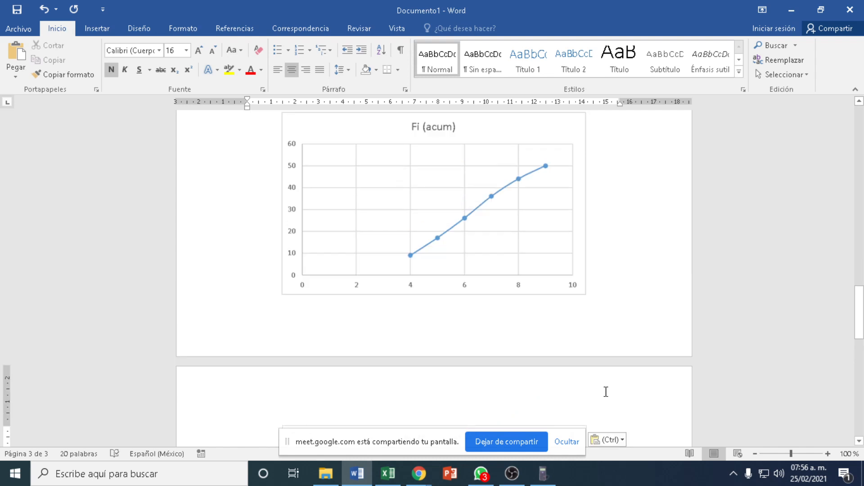
pyautogui.scroll(-8, 605, 391)
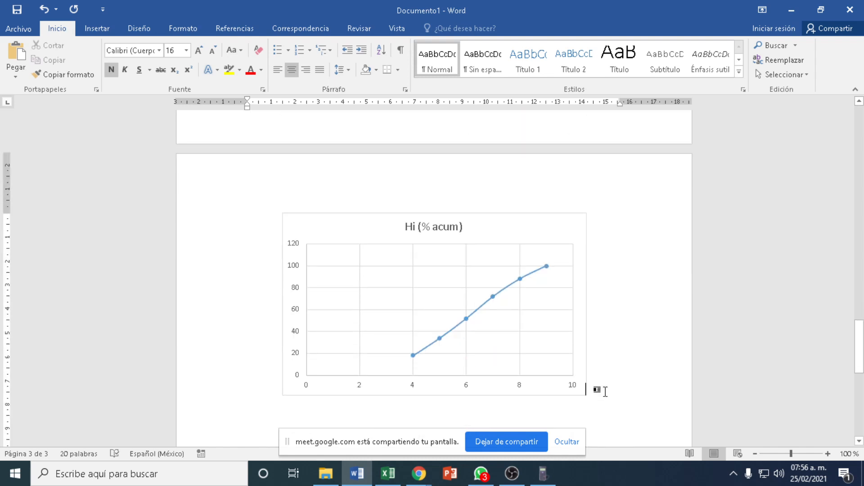
pyautogui.scroll(5, 606, 391)
pyautogui.scroll(-1, 606, 390)
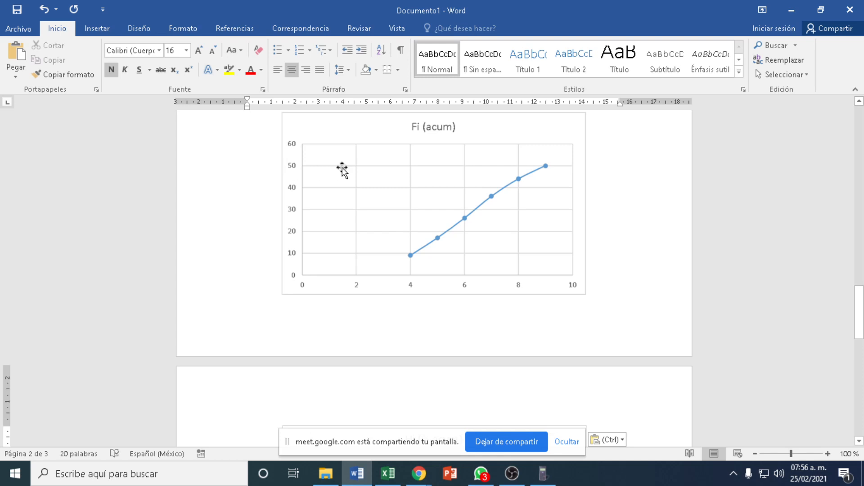
pyautogui.scroll(-5, 536, 305)
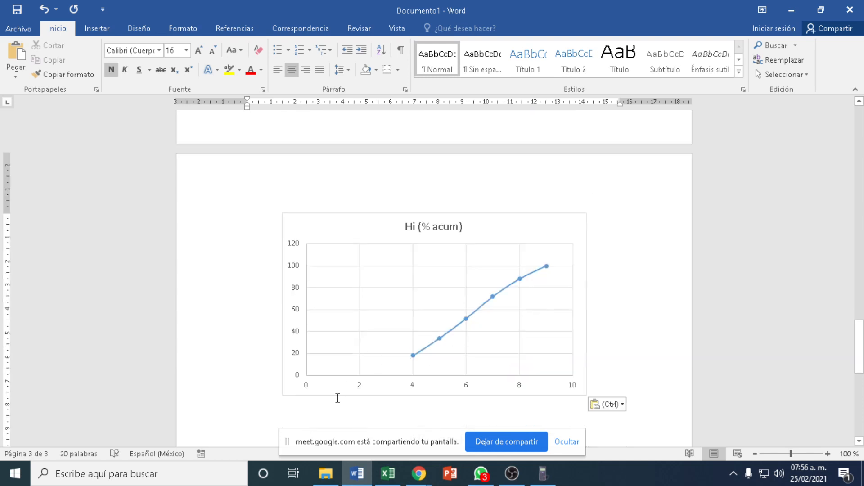
pyautogui.scroll(-1, 779, 396)
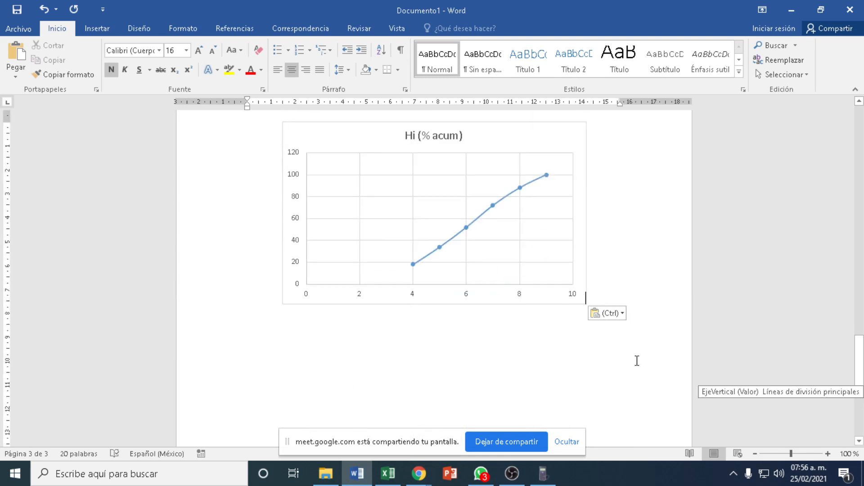
# Add a blank line above the "Polígono de frecuencia u ojiva" heading and copy the heading with its "(Xi-Fi o Hi)" line
pyautogui.scroll(5, 635, 359)
pyautogui.scroll(4, 631, 361)
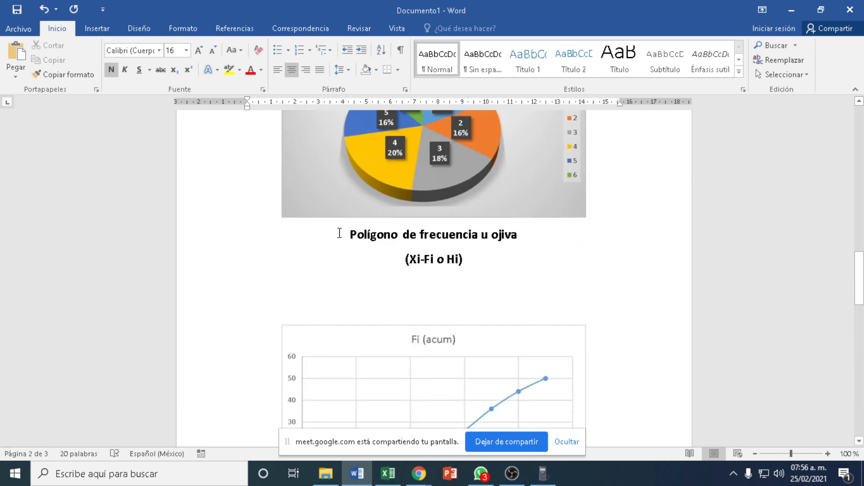
pyautogui.click(339, 233)
pyautogui.press('Return')
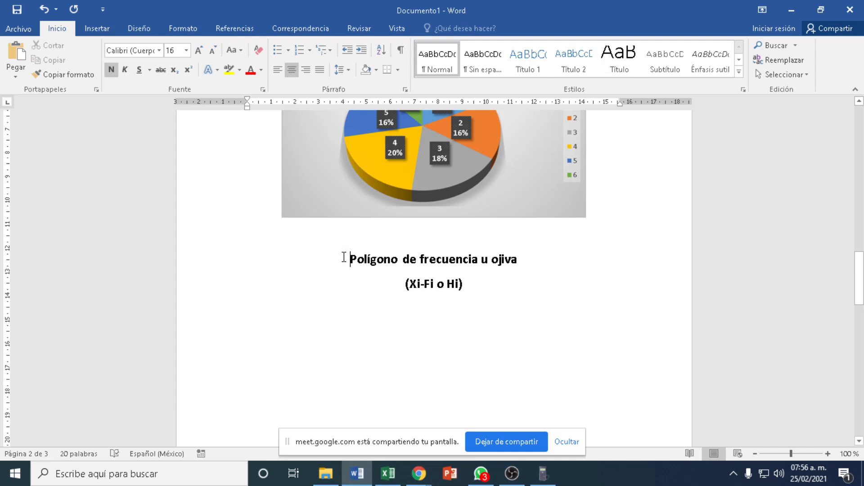
pyautogui.moveTo(344, 257); pyautogui.dragTo(509, 303)
pyautogui.hotkey('ctrl', 'c')
pyautogui.scroll(-2, 511, 299)
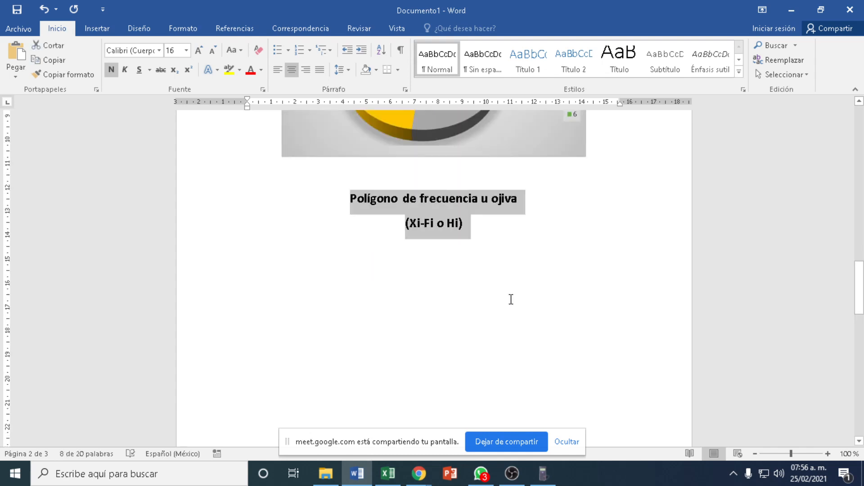
# Shorten the subtitle above the Fi (acum) chart to "(Xi-Fi)"
pyautogui.click(438, 226)
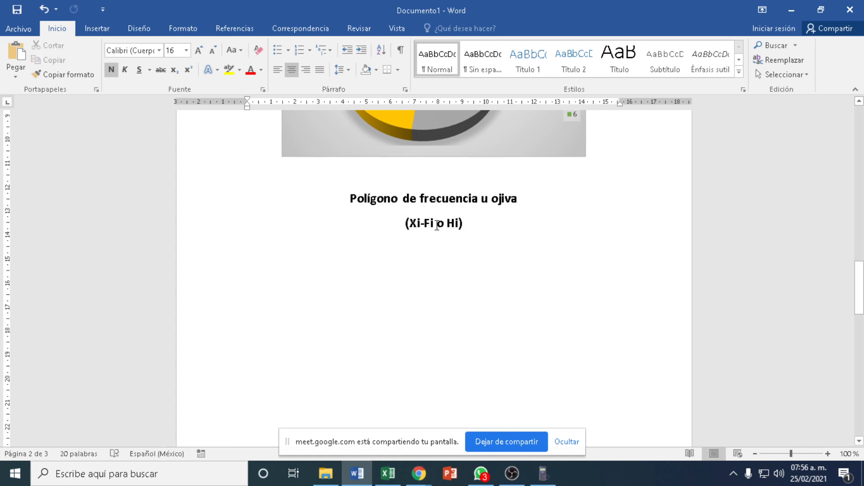
pyautogui.moveTo(437, 226); pyautogui.dragTo(460, 226)
pyautogui.press('BackSpace')
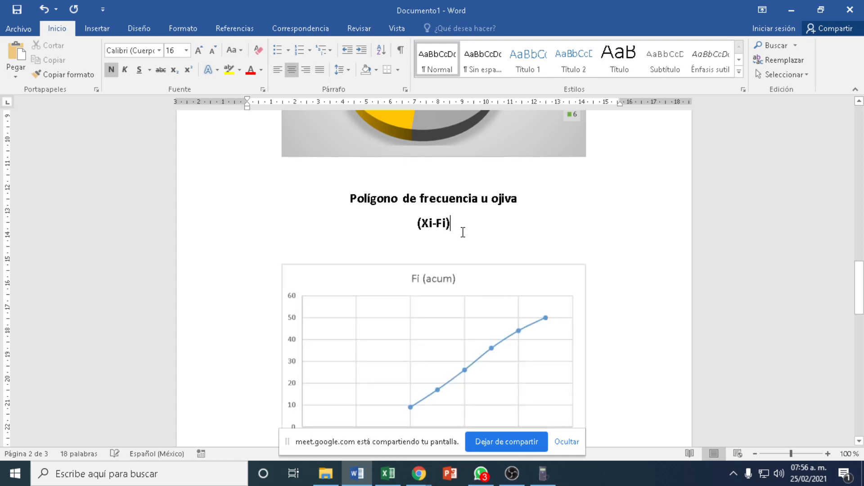
# Add a line above the Hi (% acum) chart and paste the copied "Polígono de frecuencia u ojiva" heading and subtitle there
pyautogui.scroll(-10, 534, 304)
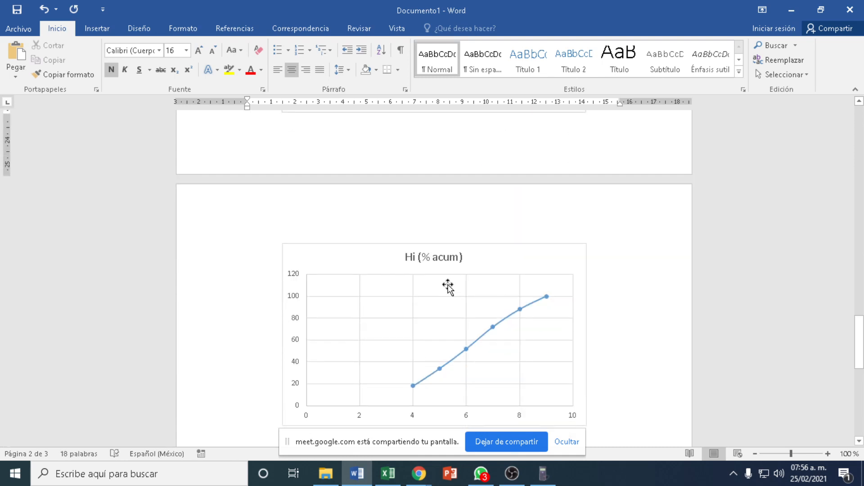
pyautogui.click(423, 222)
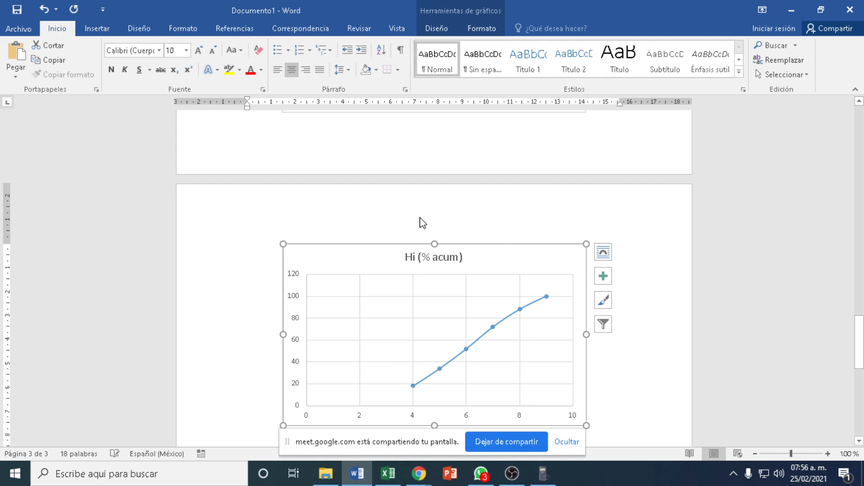
pyautogui.scroll(3, 518, 244)
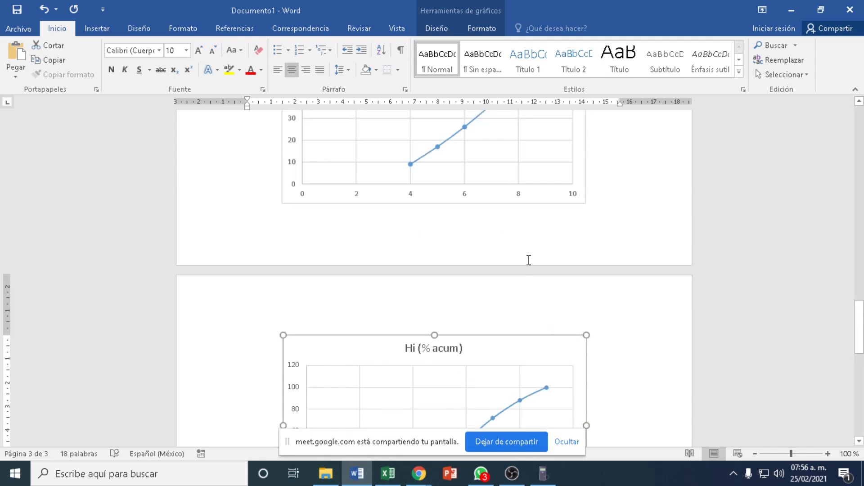
pyautogui.click(514, 238)
pyautogui.click(625, 215)
pyautogui.press('Return')
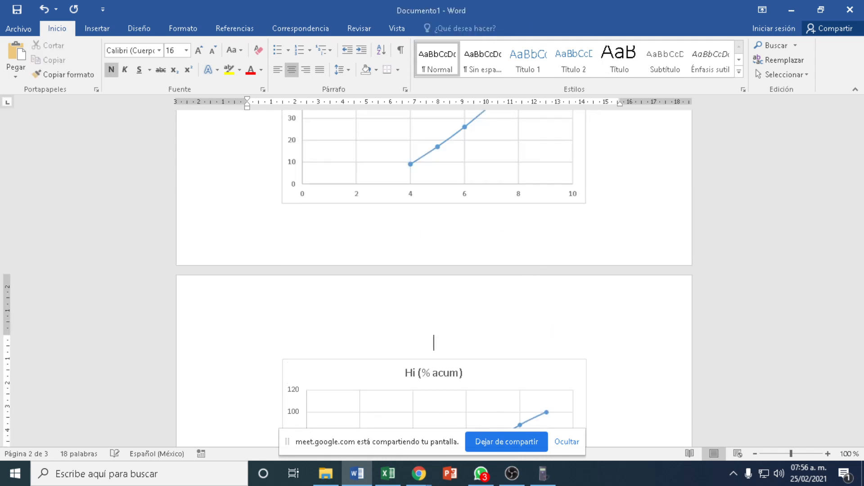
pyautogui.hotkey('ctrl', 'v')
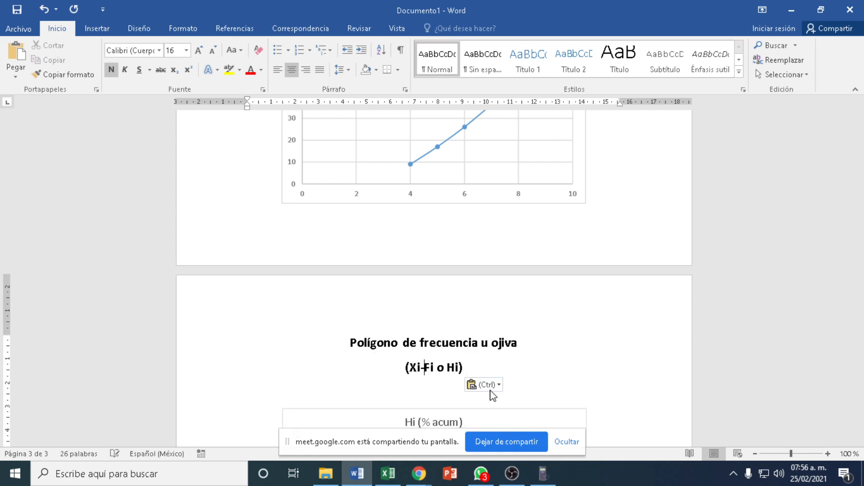
# Shorten the pasted subtitle above the Hi (% acum) chart to "(Xi-Hi)"
pyautogui.press('Delete')
pyautogui.press('Delete')
pyautogui.press('Delete')
pyautogui.press('Delete')
pyautogui.press('Delete')
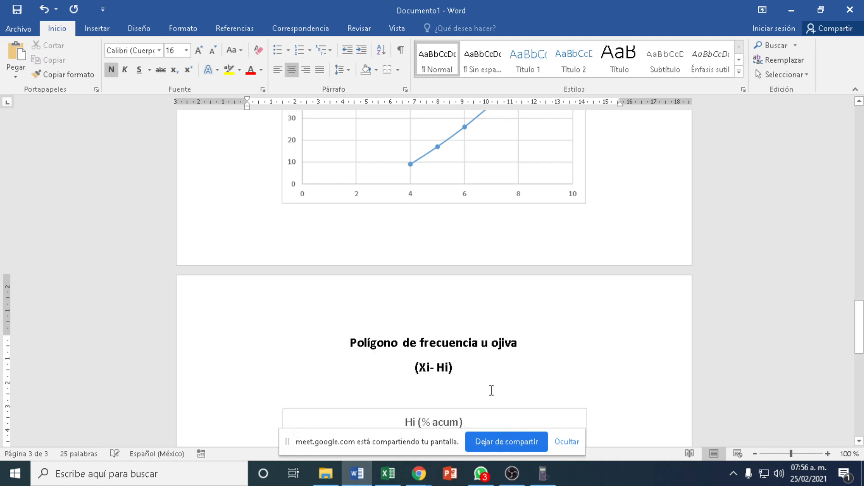
pyautogui.press('Delete')
pyautogui.click(609, 353)
pyautogui.scroll(-4, 608, 353)
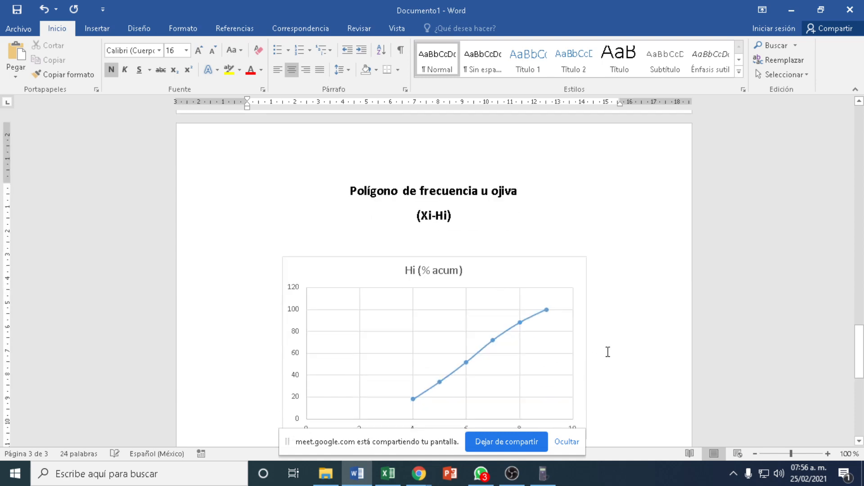
# Review the document from the ogive charts back up to the frequency table on the first page
pyautogui.scroll(10, 610, 354)
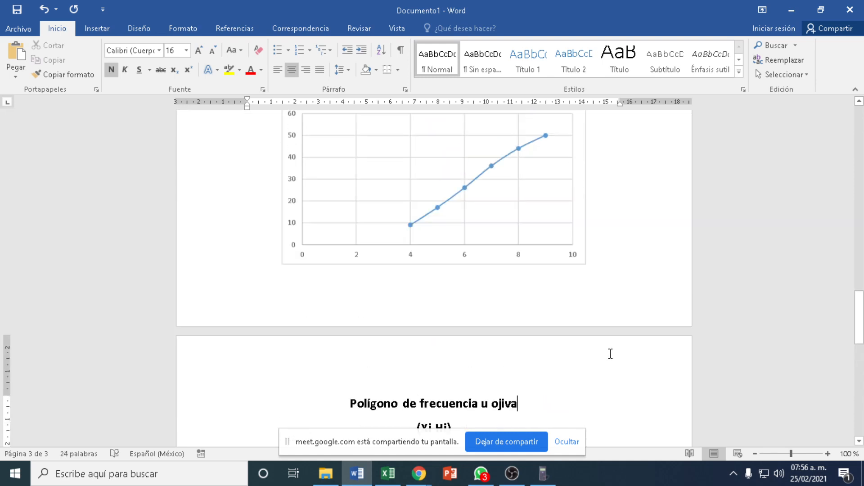
pyautogui.scroll(20, 611, 354)
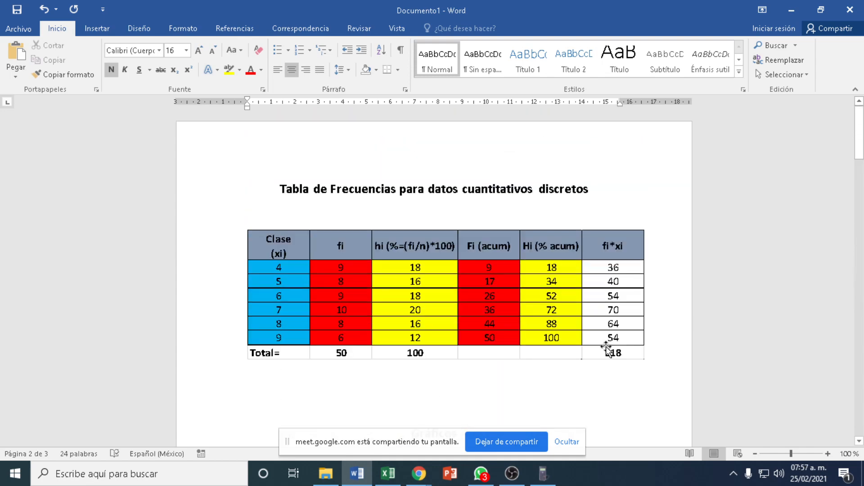
pyautogui.scroll(-1, 507, 364)
pyautogui.scroll(1, 514, 364)
pyautogui.scroll(-2, 517, 364)
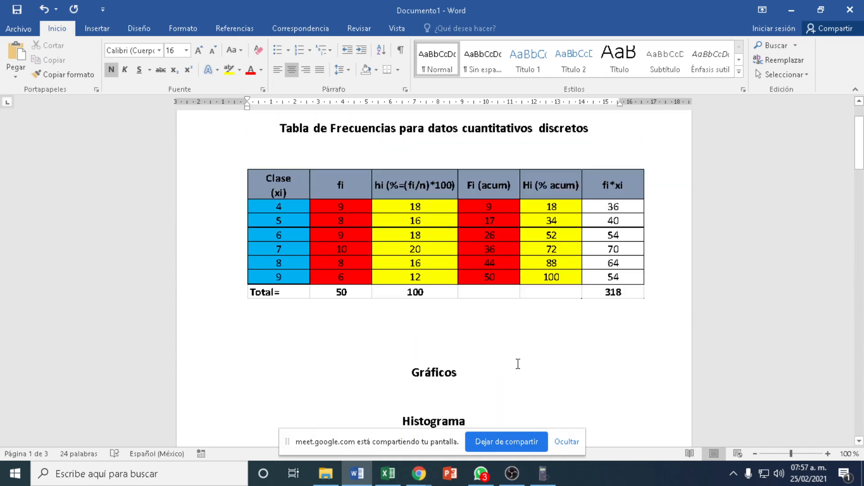
pyautogui.scroll(1, 518, 364)
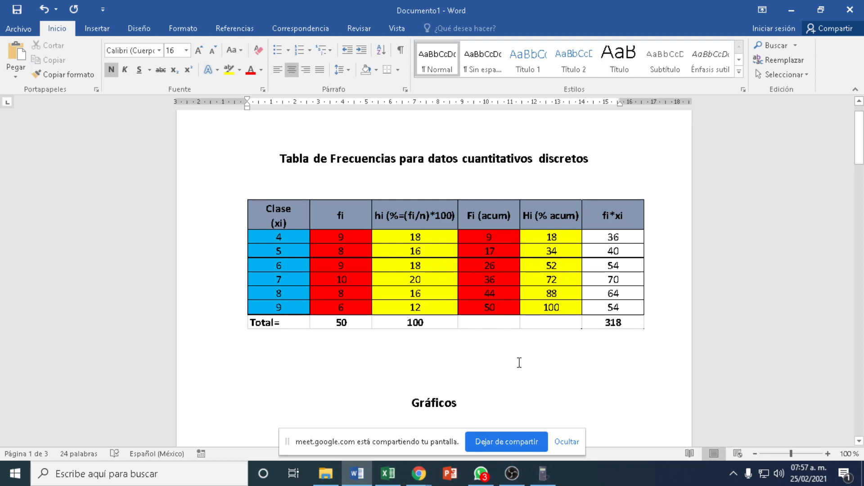
pyautogui.scroll(1, 518, 361)
pyautogui.scroll(-1, 519, 361)
# Switch to the Excel workbook, delete the Hi (% acum) scatter chart from the sheet and select cell L6
pyautogui.moveTo(386, 475)
pyautogui.click(380, 443)
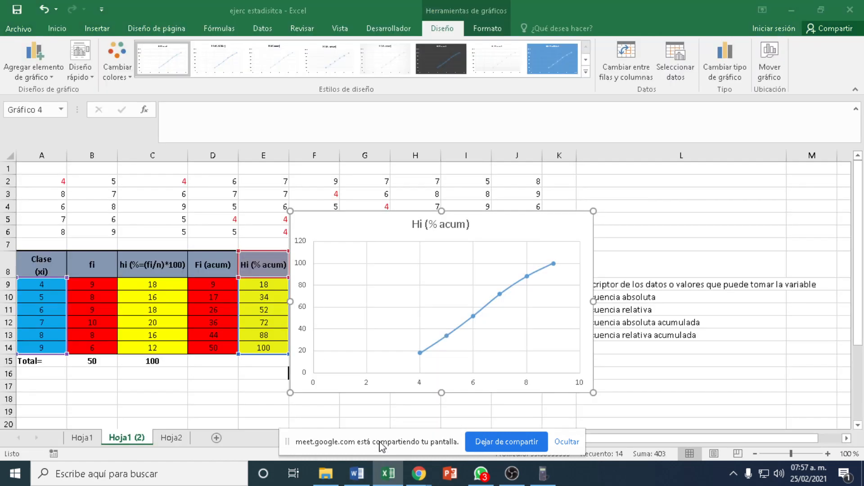
pyautogui.press('Delete')
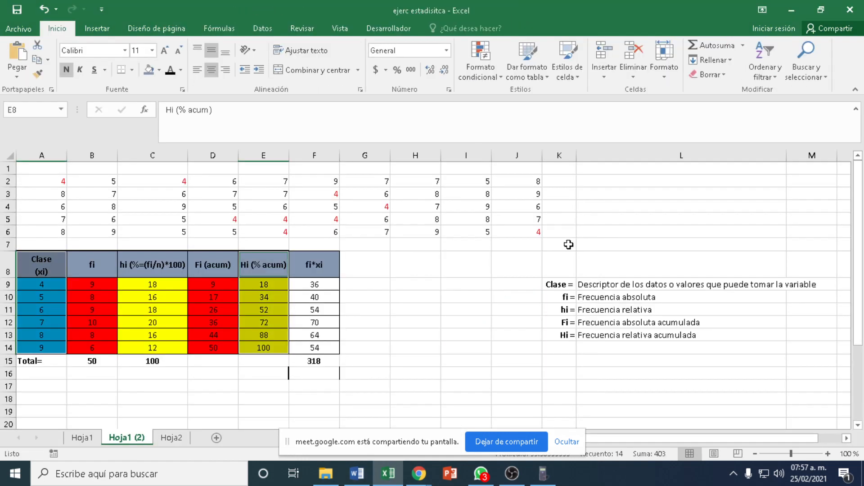
pyautogui.click(638, 232)
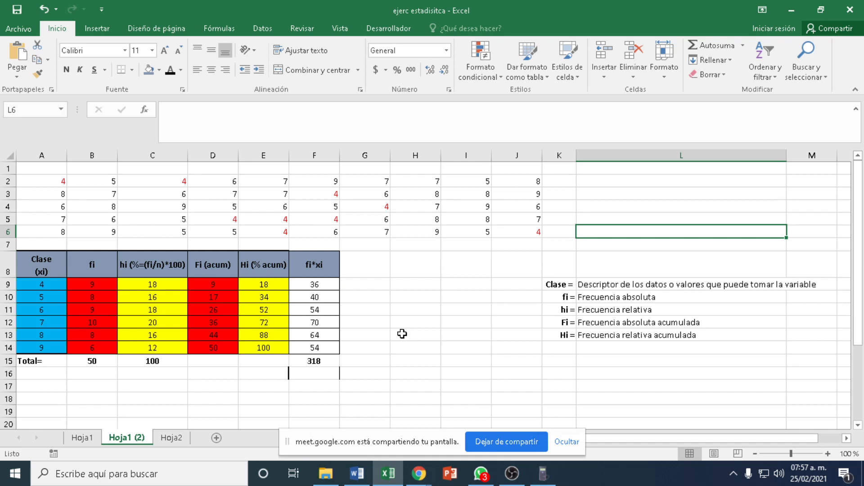
pyautogui.moveTo(512, 474)
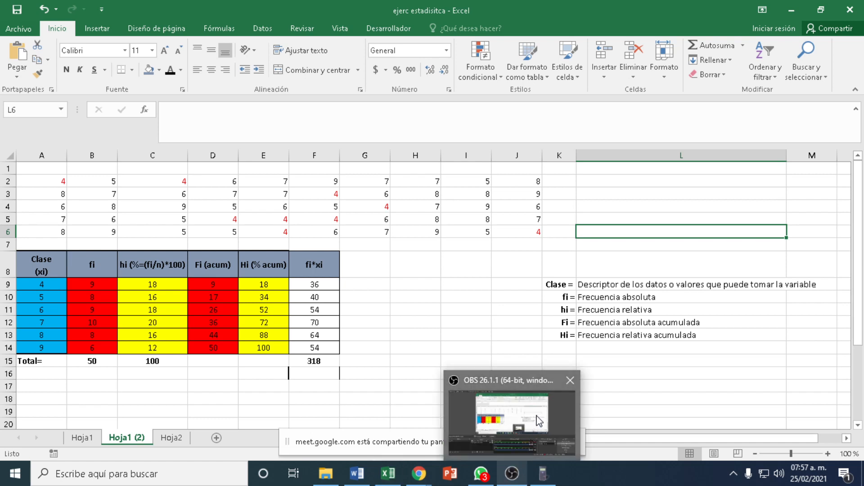